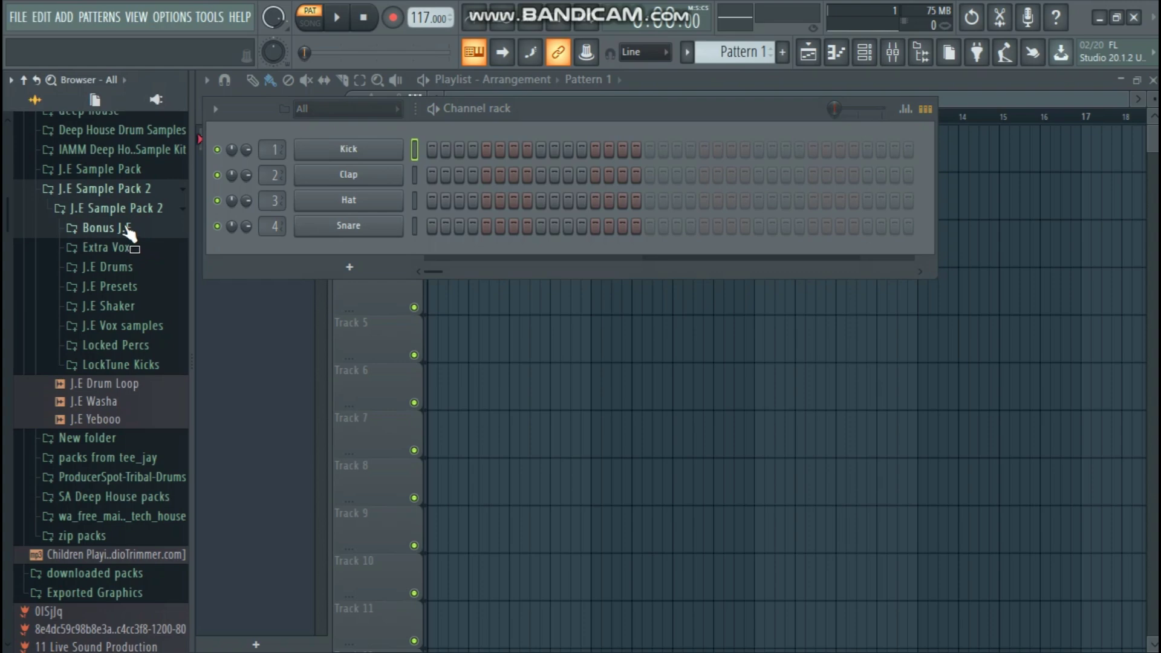
Step: Load the (Cyda) kick sample from the Bonus J.E folder into the Kick channel
left_click(121, 228)
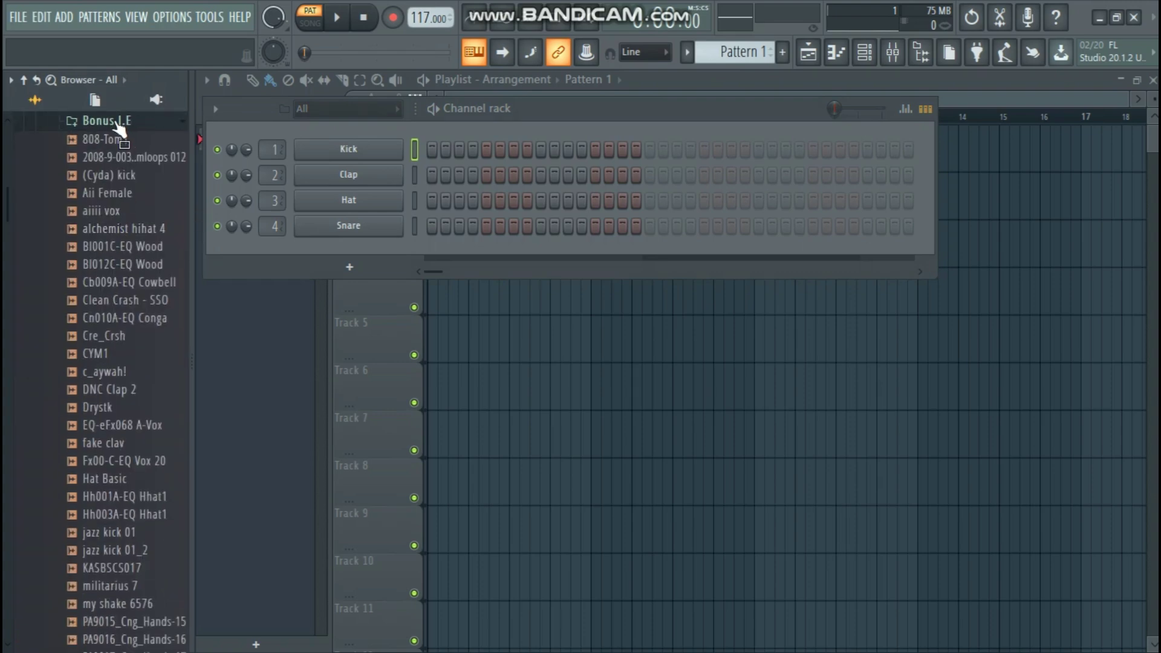
left_click(120, 126)
scroll(124, 236, "up", 2)
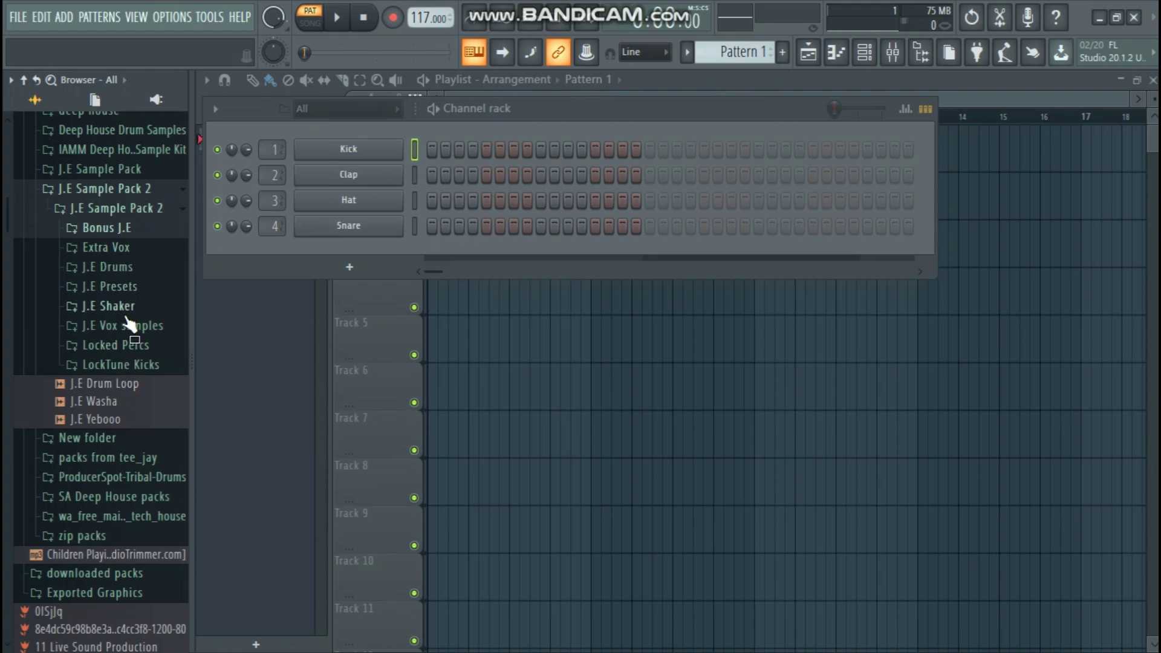
left_click(124, 230)
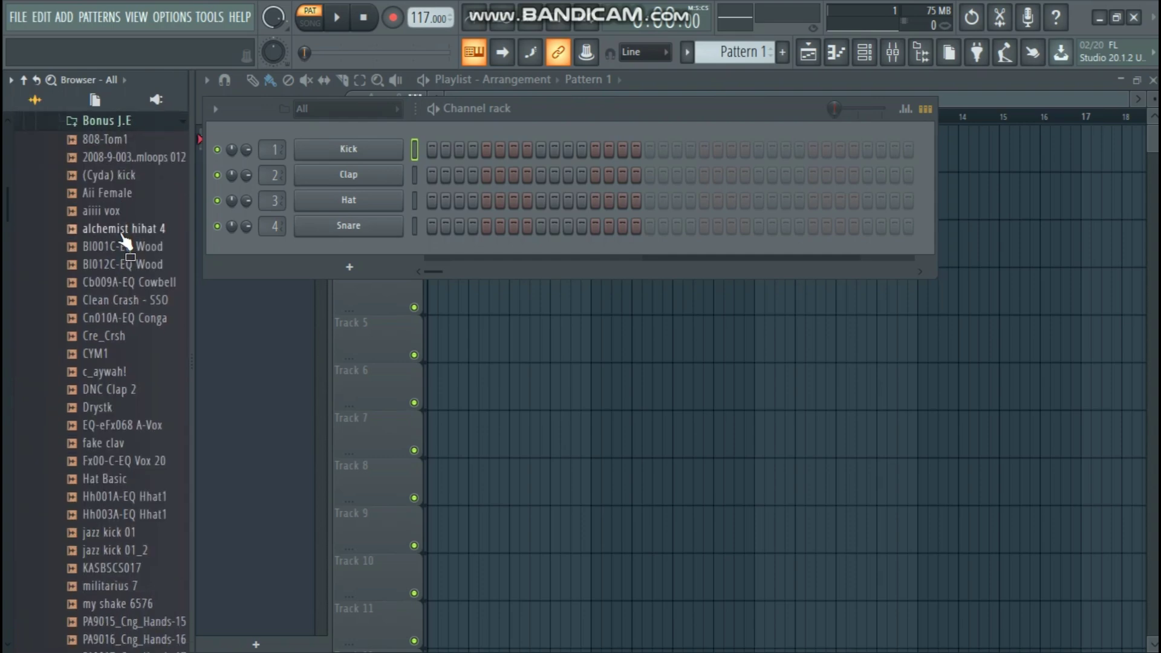
left_click(116, 180)
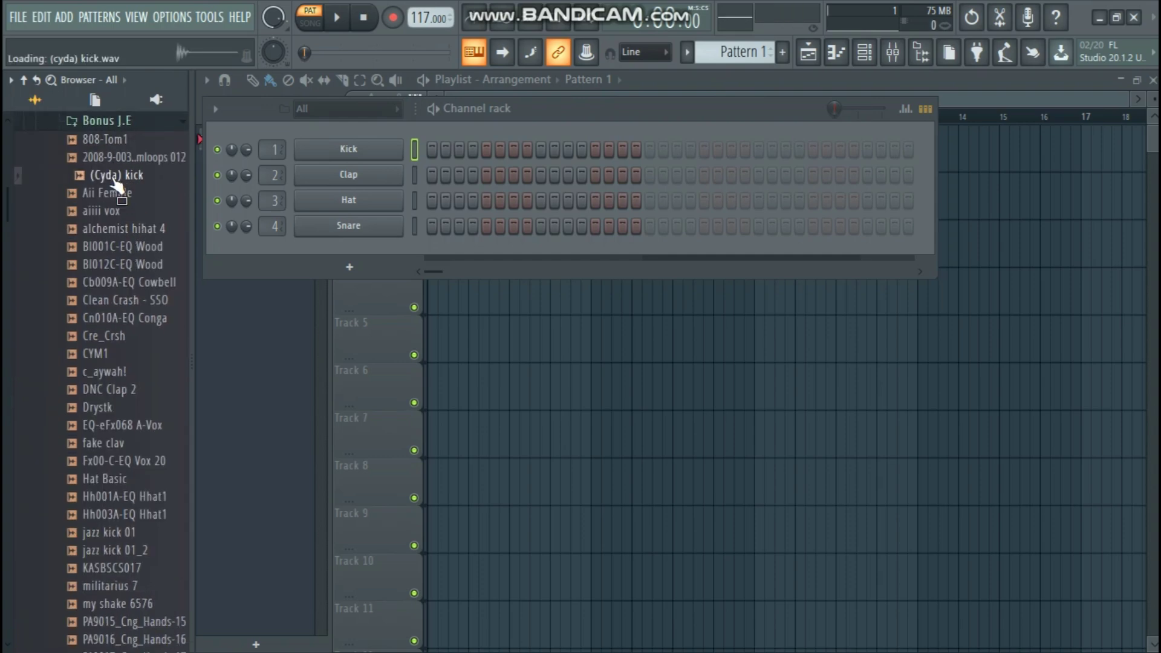
left_click_drag(116, 181, 341, 157)
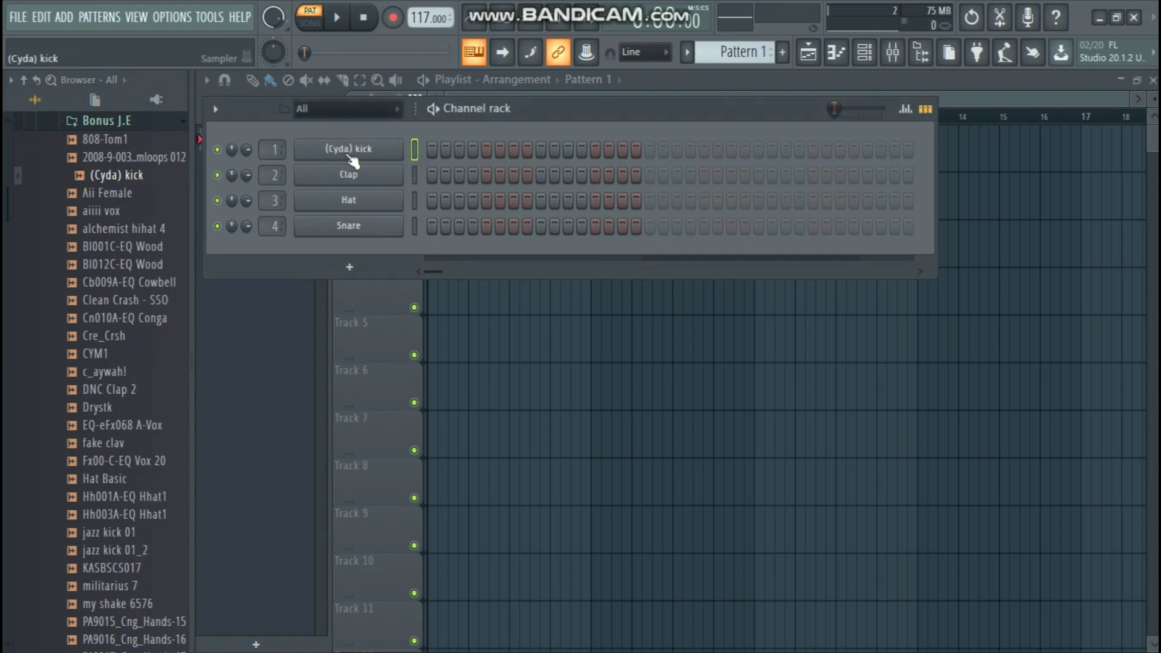
Step: Load the jazz kick 01 sample from the Bonus J.E folder into the Clap channel
left_click(143, 124)
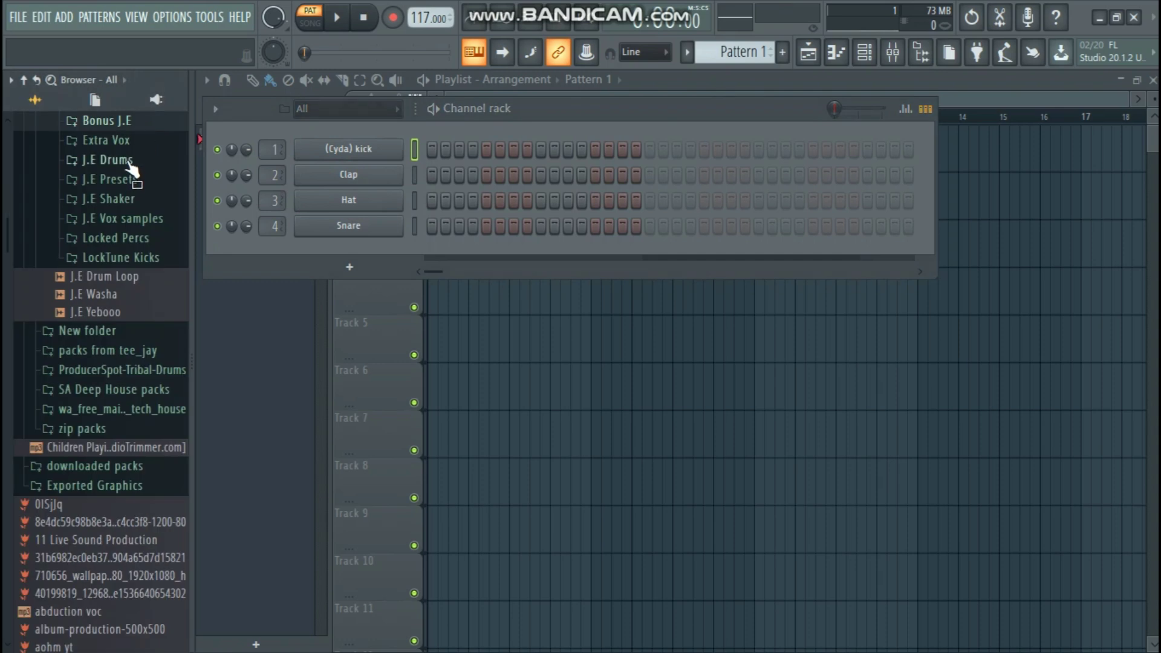
scroll(132, 170, "up", 3)
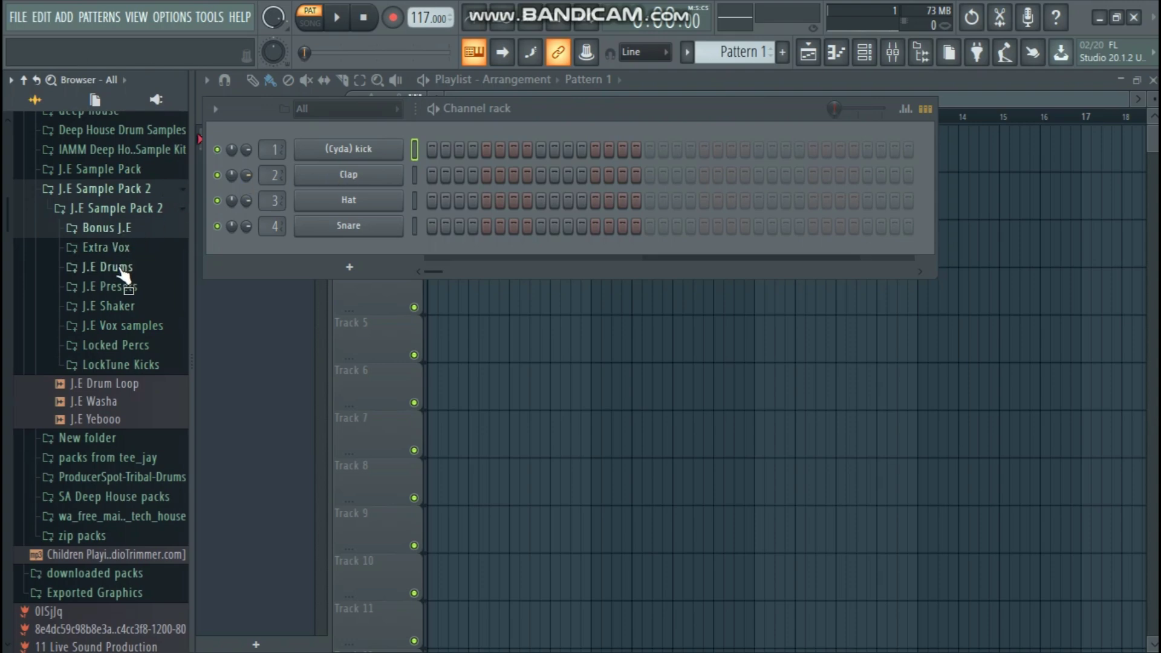
left_click(132, 354)
left_click_drag(122, 534, 372, 177)
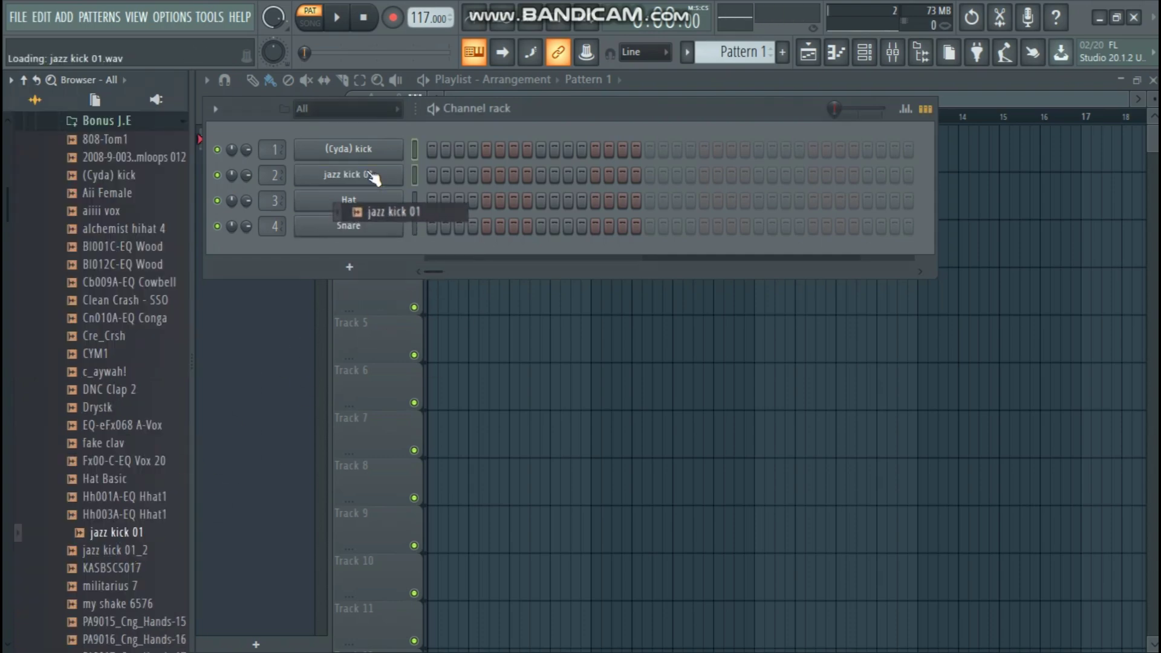
Step: Fill every fourth step on both the (Cyda) kick and jazz kick 01 channels
scroll(651, 272, "right", 4)
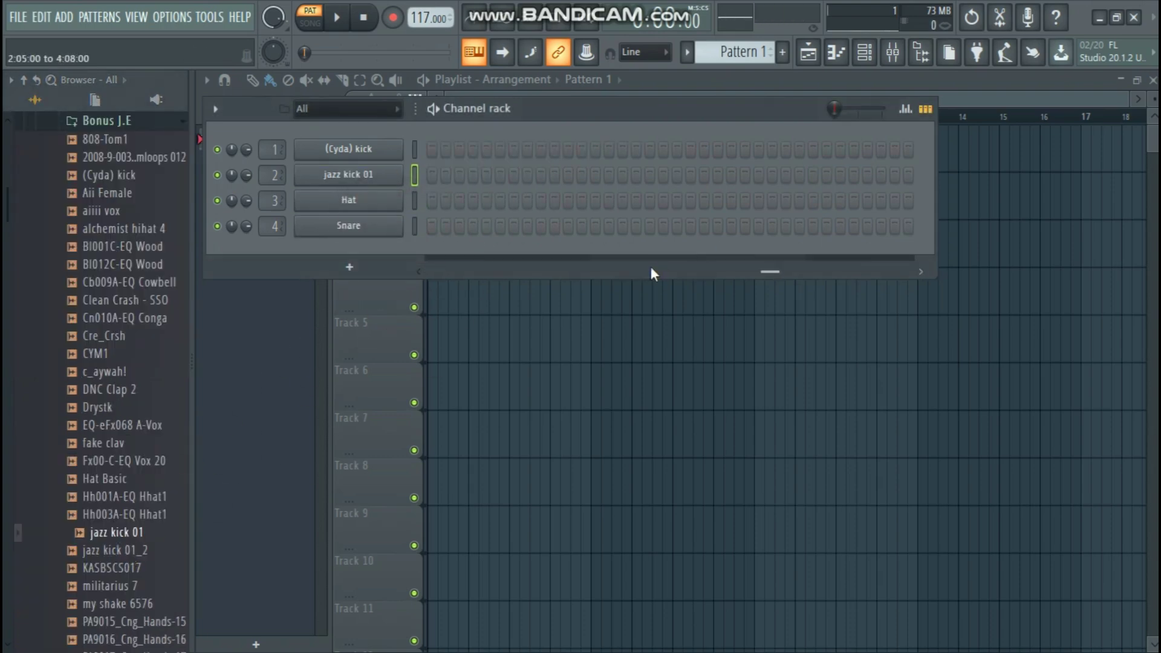
left_click(813, 149)
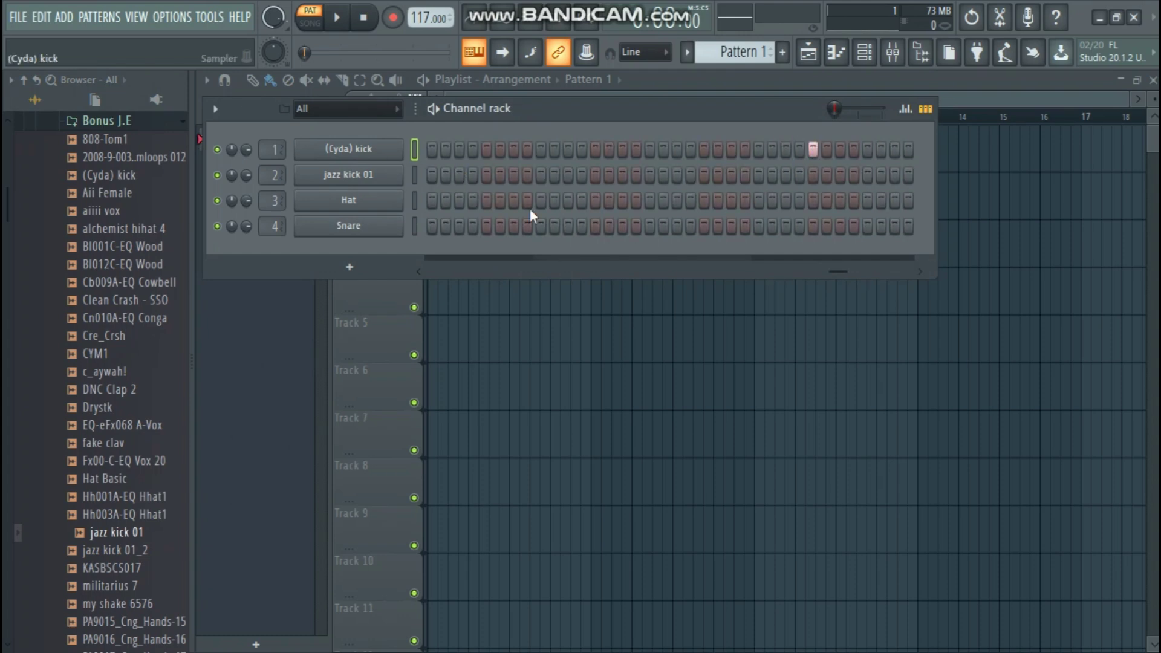
scroll(557, 272, "left", 5)
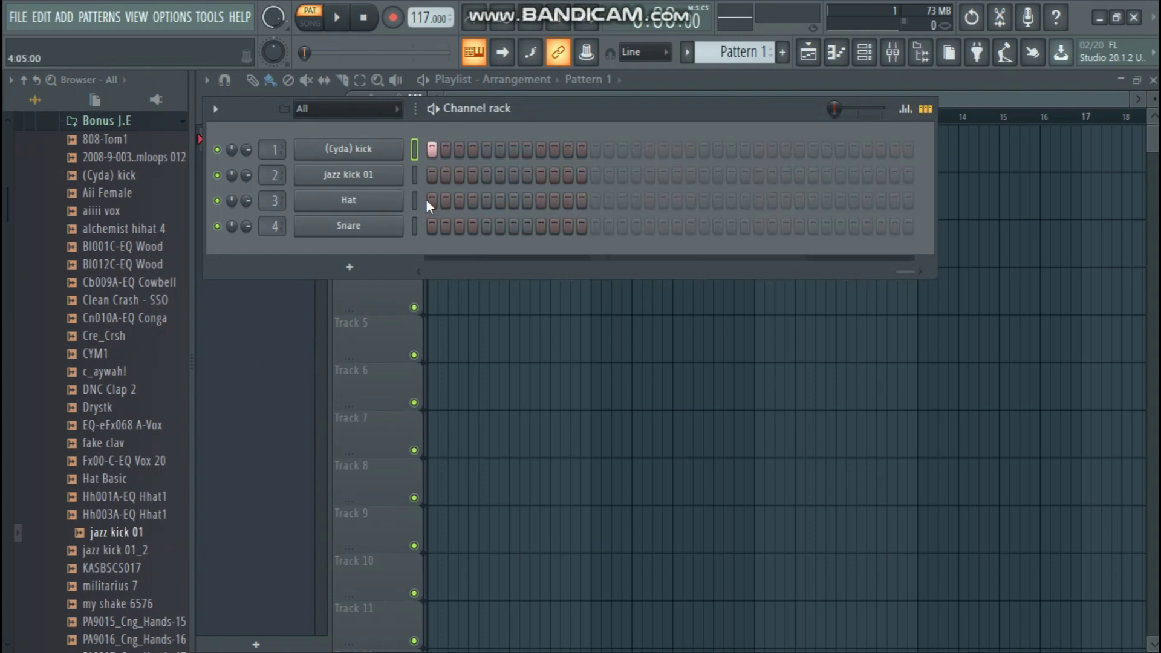
right_click(396, 150)
left_click(627, 219)
right_click(396, 175)
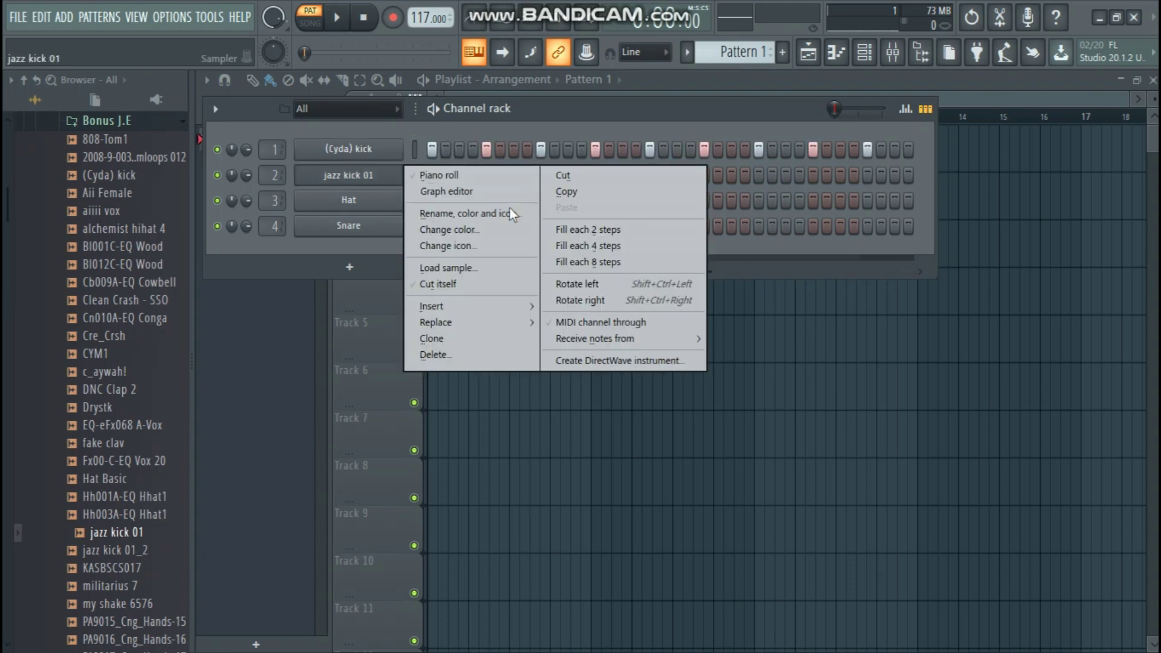
left_click(561, 248)
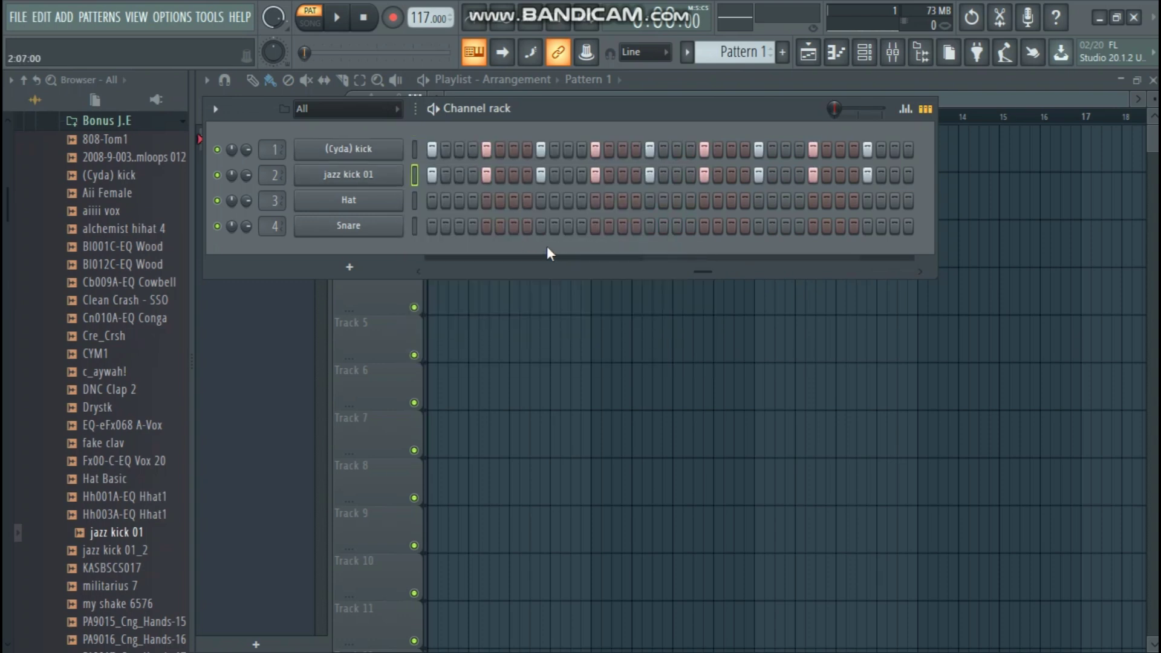
Step: Place Pattern 1 on Track 1 of the playlist and return to the channel rack
key("Right")
key("Left")
key("F6")
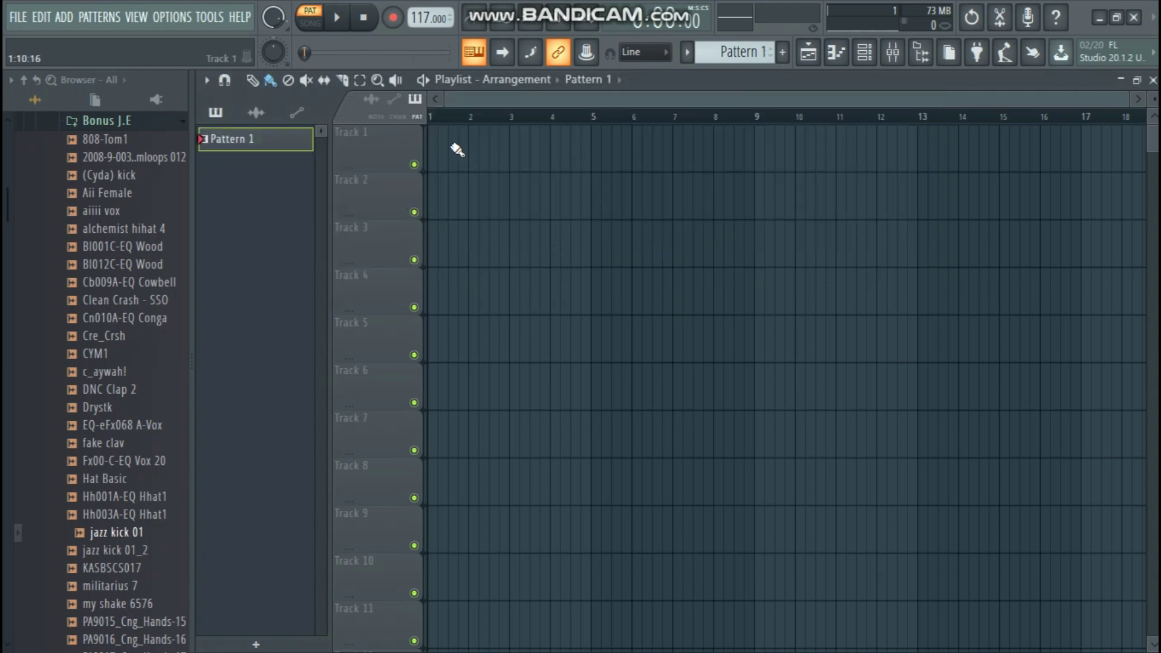
left_click(454, 149)
left_click(865, 52)
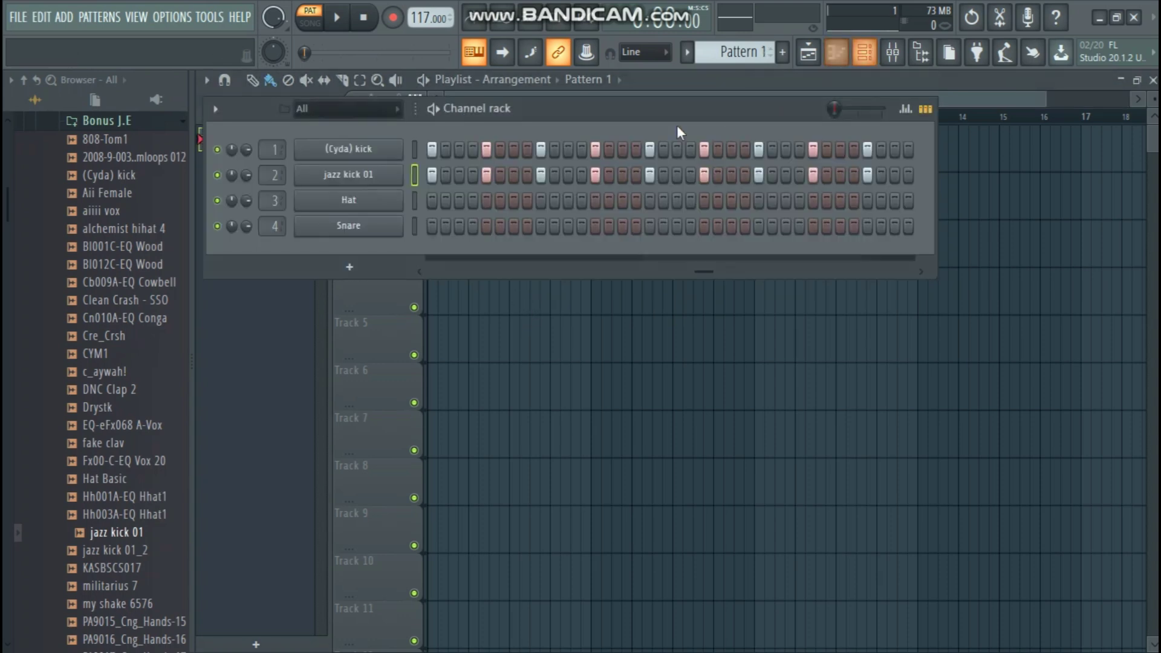
Step: Add an extra hit on the fourth step of bars 1 and 3 to both kick channels and play the pattern
left_click(473, 149)
left_click(474, 175)
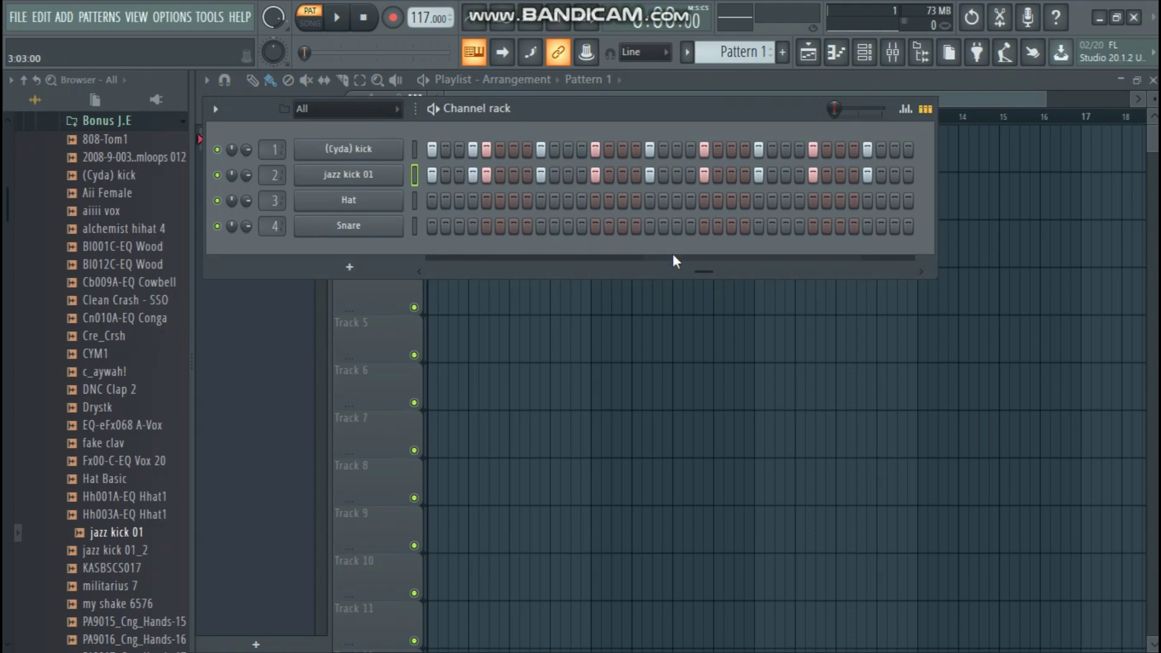
key("space")
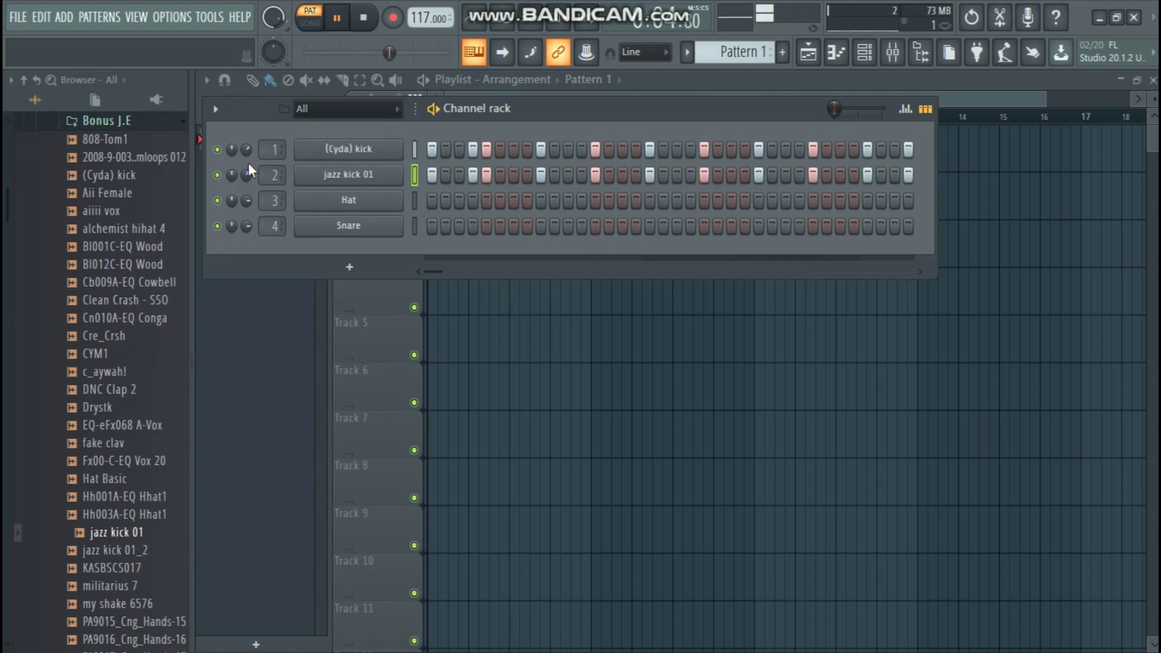
key("space")
Step: Add C5 notes on the fourth step of bars 2 and 4 in the (Cyda) kick piano roll
right_click(401, 147)
left_click(435, 149)
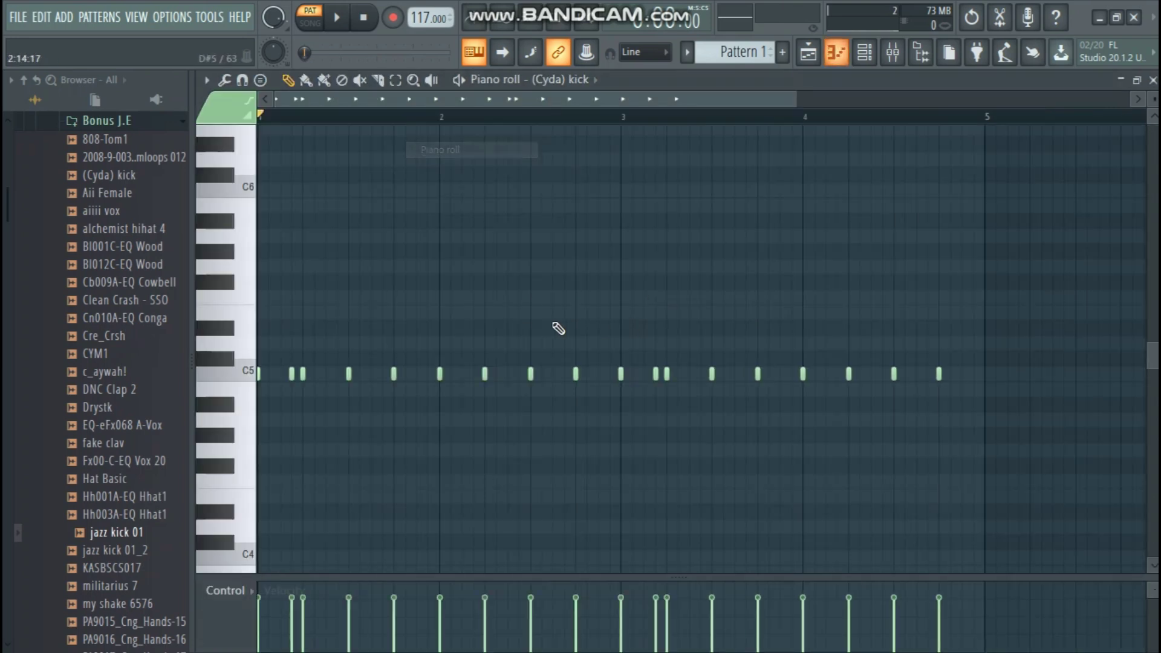
left_click(474, 374)
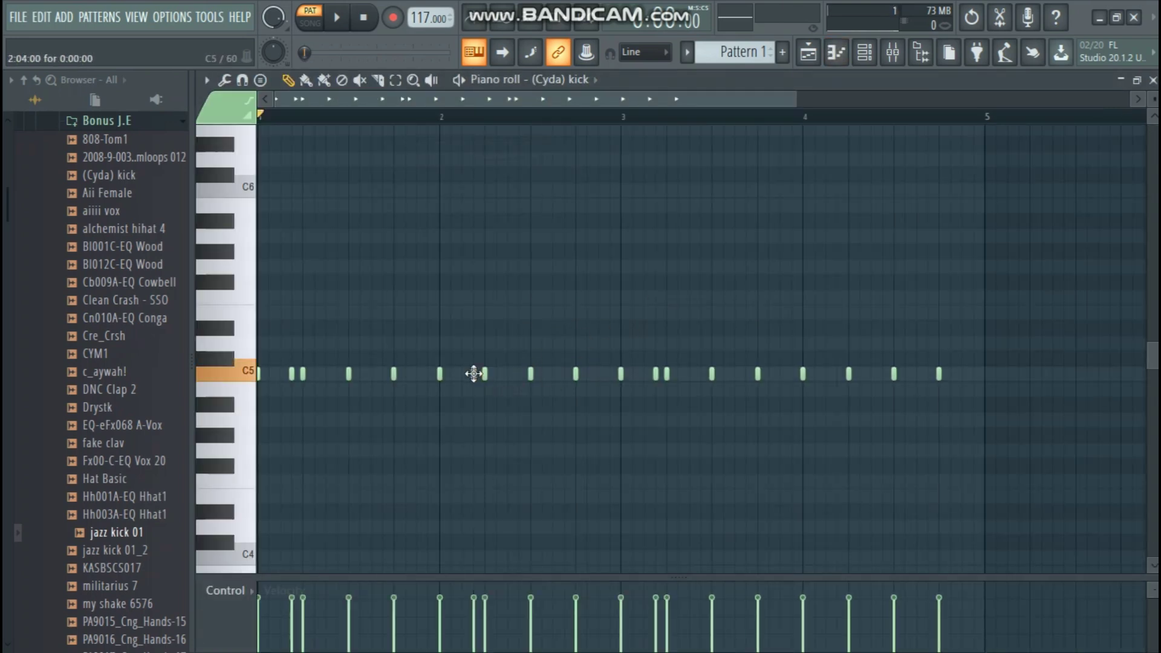
left_click(838, 374)
left_click(1153, 80)
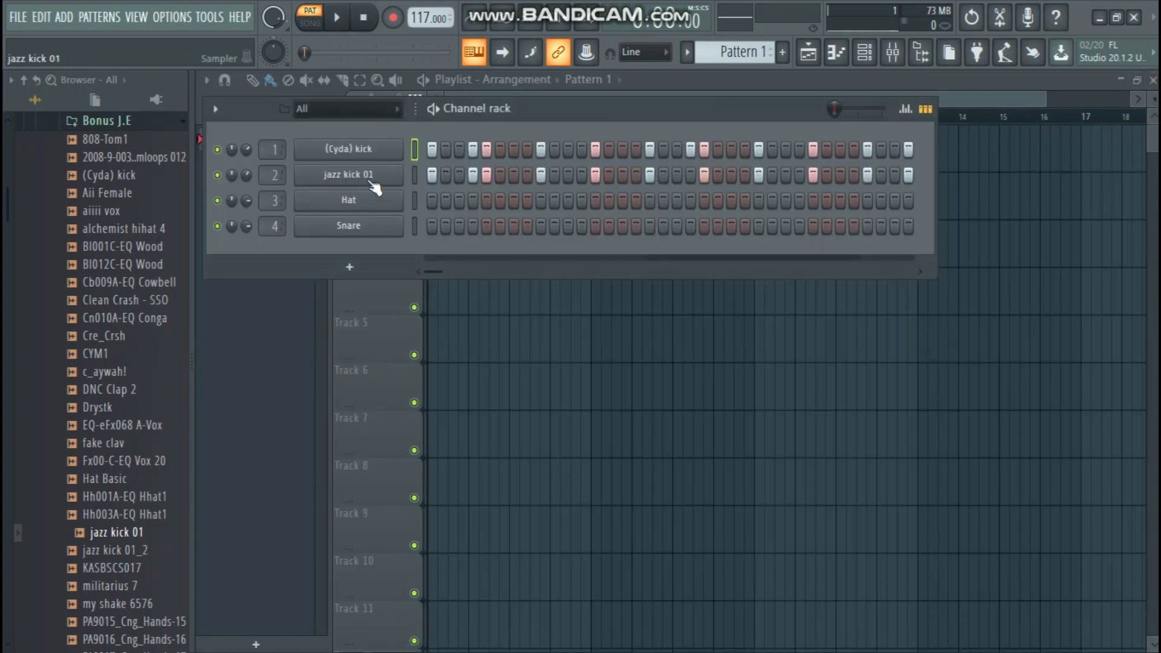
Step: Add C5 notes on the fourth step of bars 2 and 4 in the jazz kick 01 piano roll and start playback
right_click(399, 174)
left_click(411, 174)
left_click(474, 374)
left_click(835, 379)
key("space")
left_click(1153, 80)
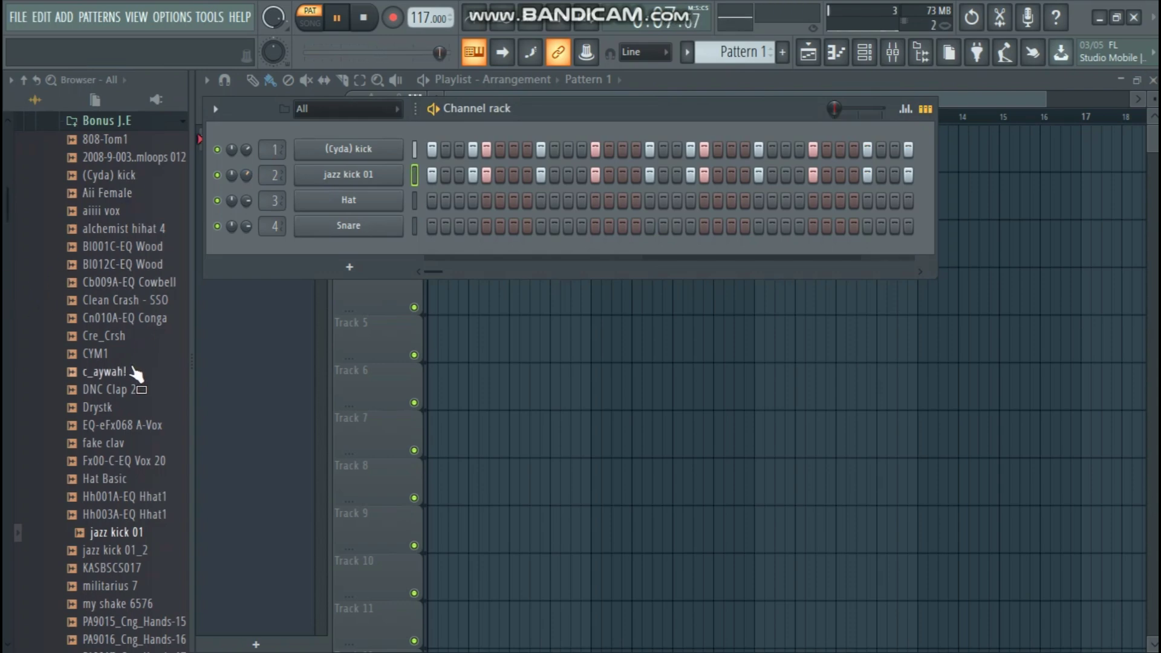
Step: Load DNC Clap 2 into the Hat channel and lower its volume to about 31%
left_click(118, 390)
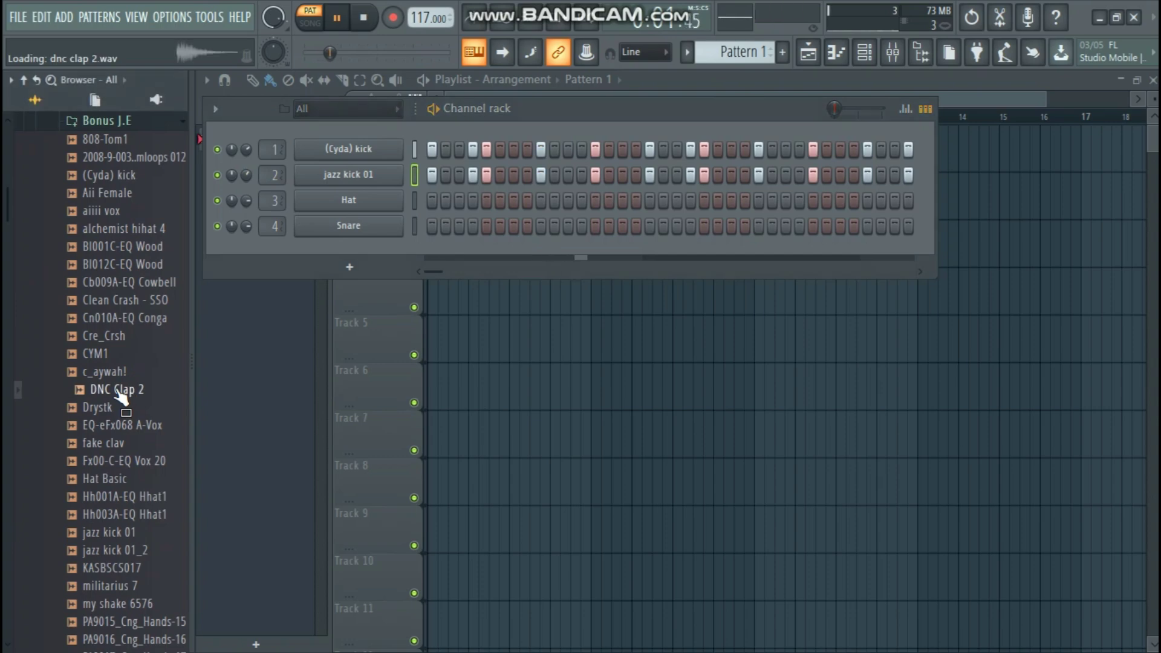
left_click_drag(143, 389, 351, 202)
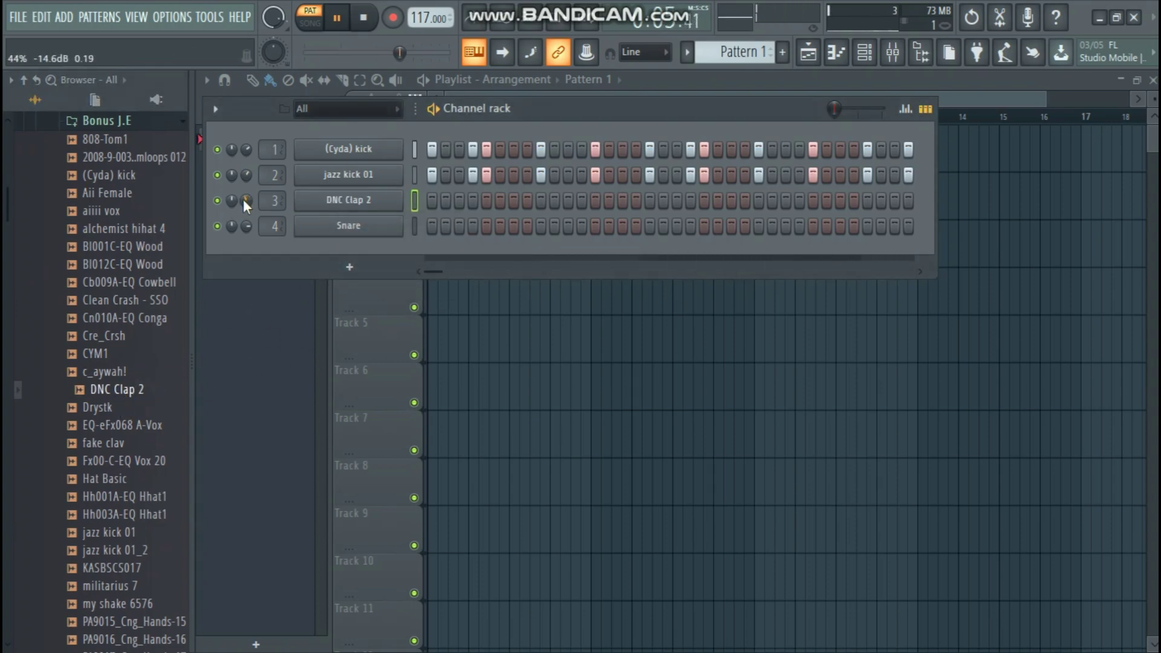
left_click_drag(243, 198, 243, 209)
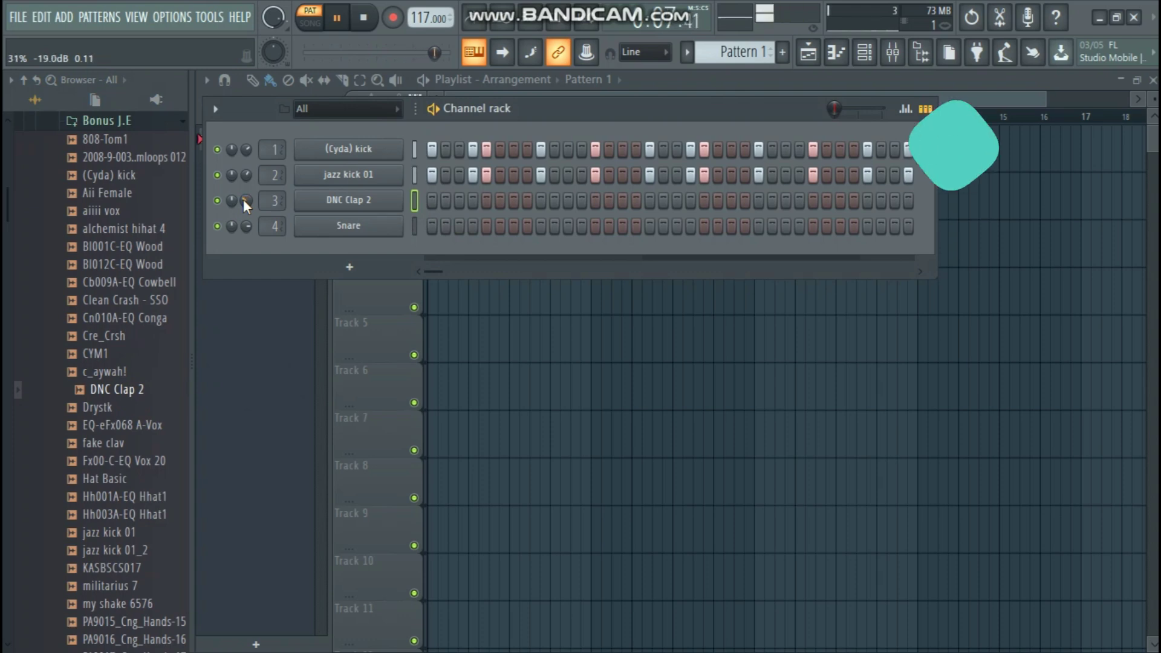
Step: Program DNC Clap 2 hits on steps 1, 4, 8, 11, 13, 15 and 16, repeating the rhythm in the following bars
left_click(433, 199)
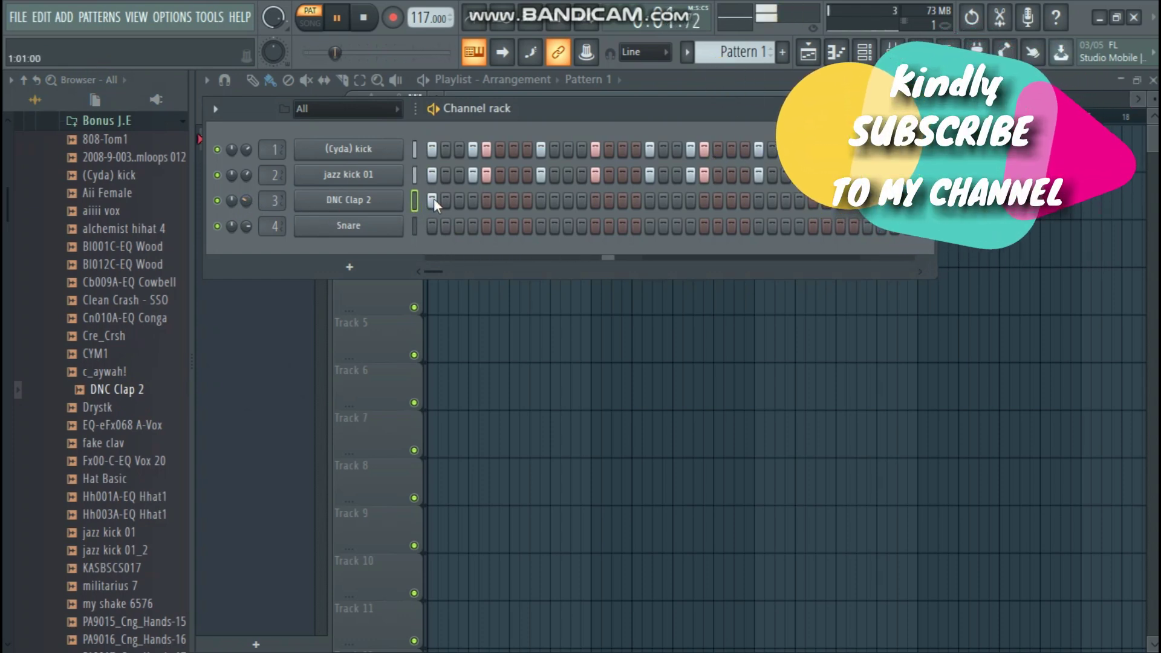
left_click(473, 200)
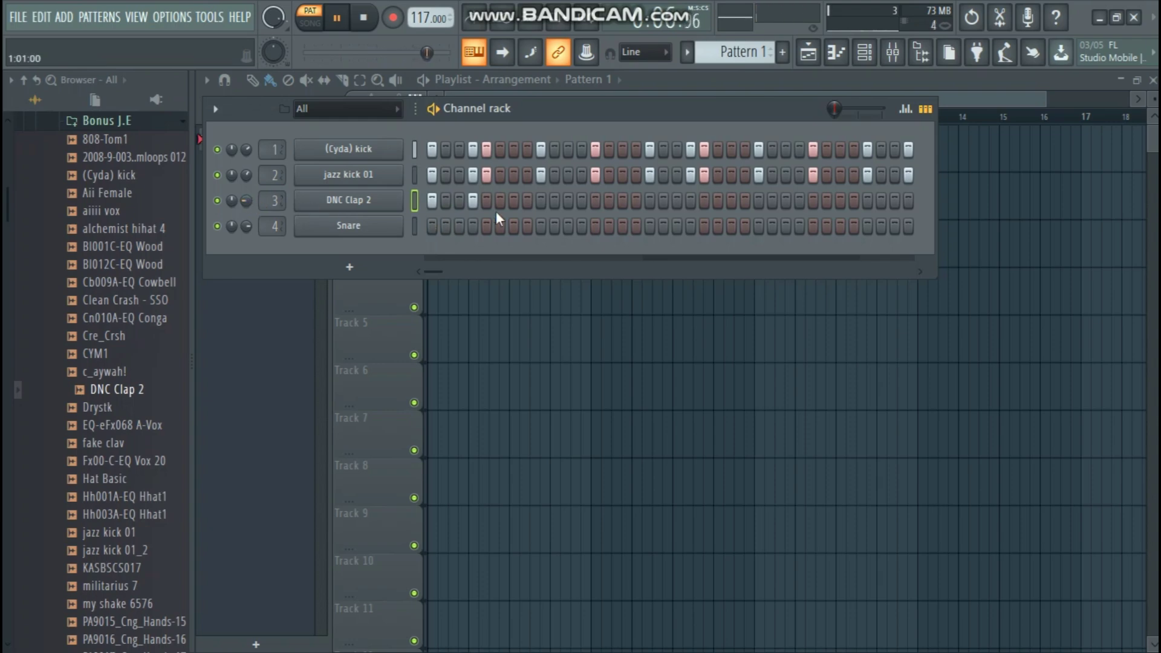
left_click(525, 201)
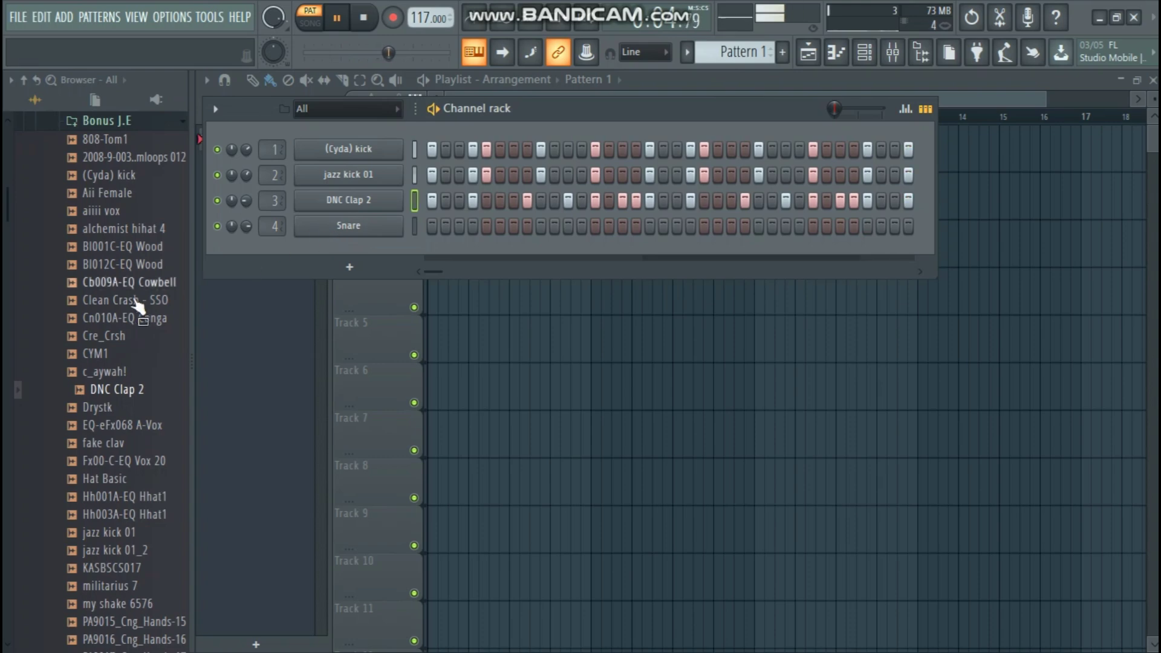
Step: Load Snare Basic into the Snare channel and program its first bar on steps 1, 4, 7, 8, 11, 13, 15 and 16
scroll(145, 233, "up", 2)
scroll(117, 291, "down", 12)
left_click_drag(116, 290, 356, 233)
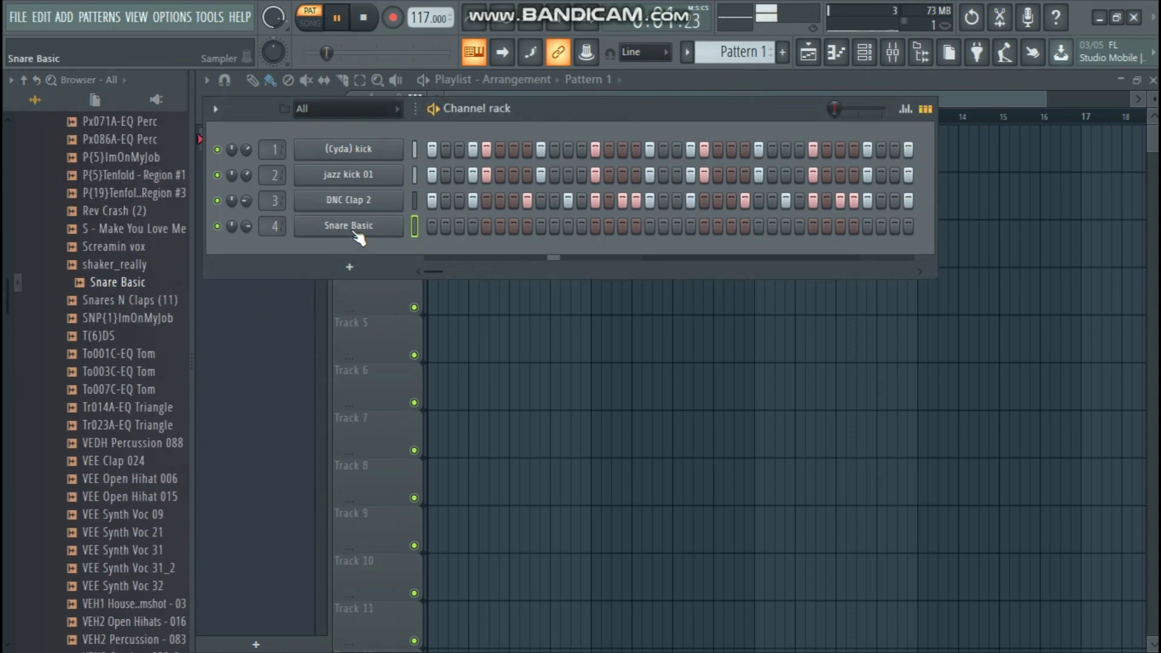
scroll(246, 229, "up", 5)
scroll(246, 230, "down", 4)
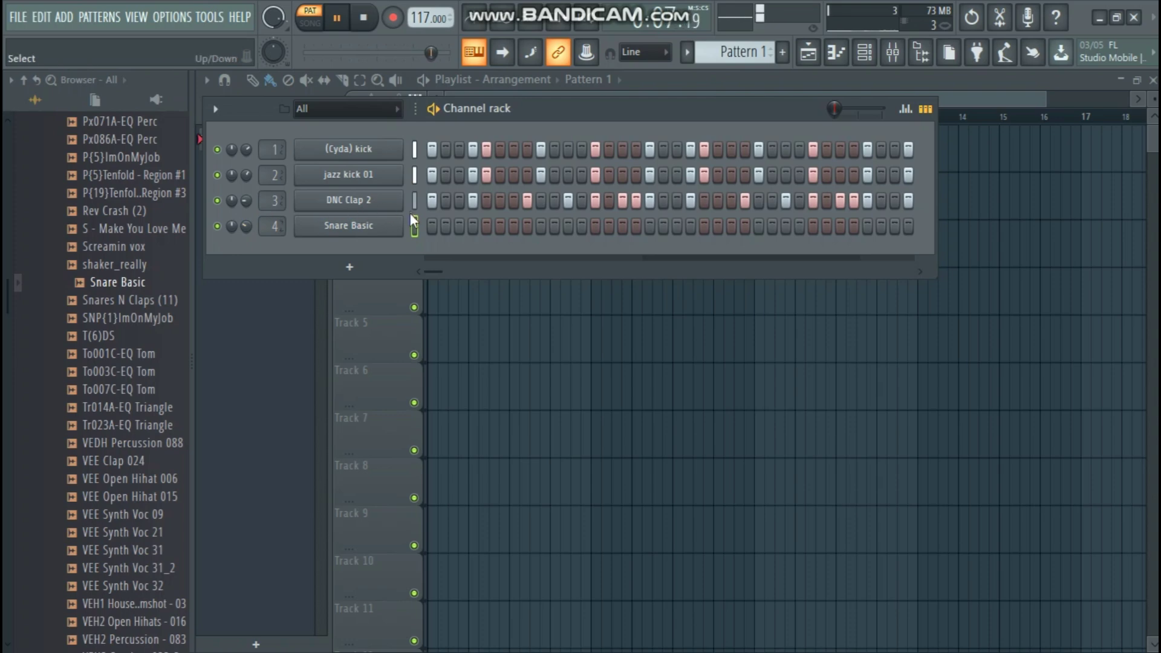
left_click(473, 229)
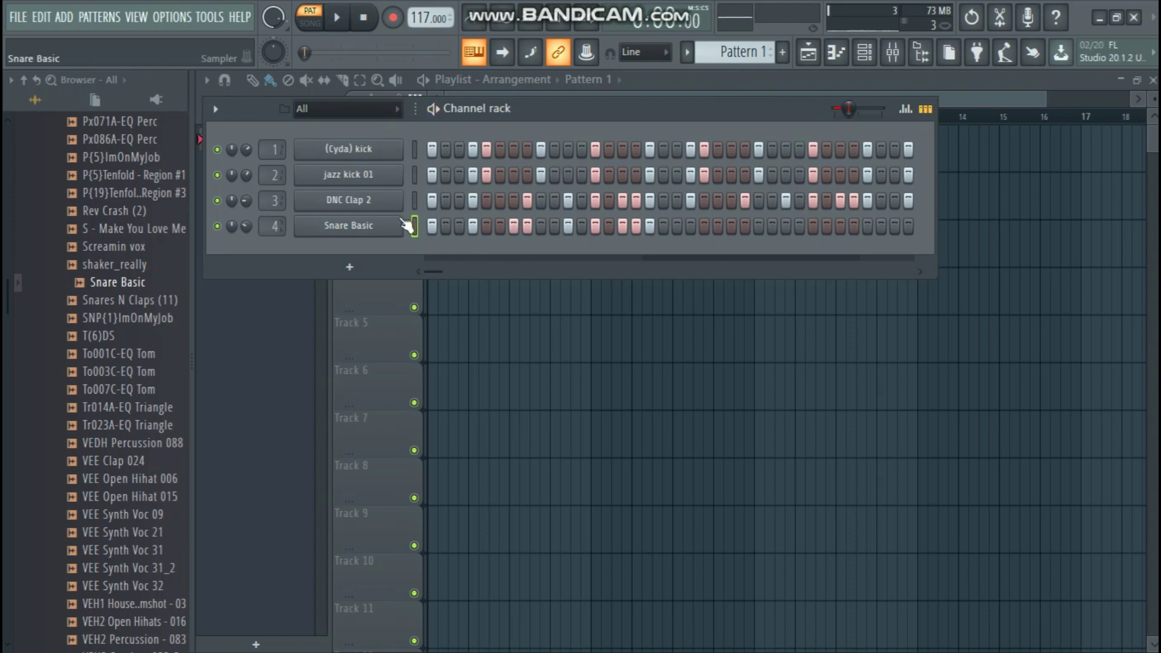
Step: Duplicate the first bar of Snare Basic notes through bar 4 in its piano roll and play the pattern from the start
right_click(407, 225)
left_click(431, 224)
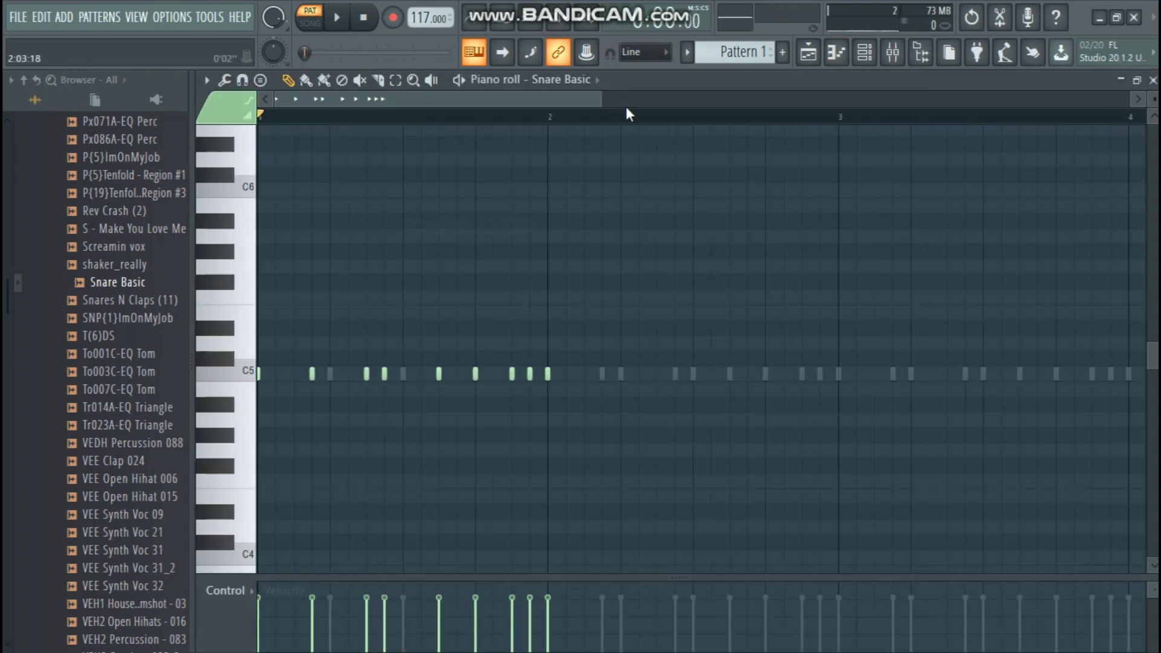
left_click_drag(549, 121, 260, 119)
key("ctrl+b")
key("ctrl+b")
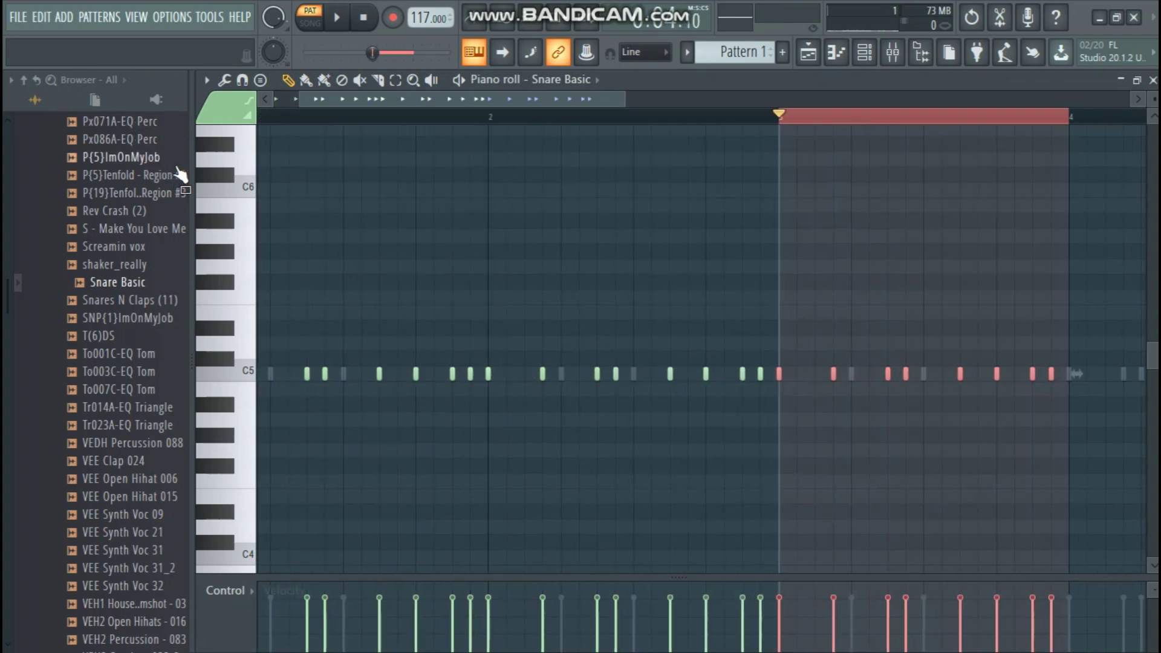
scroll(539, 124, "down", 3)
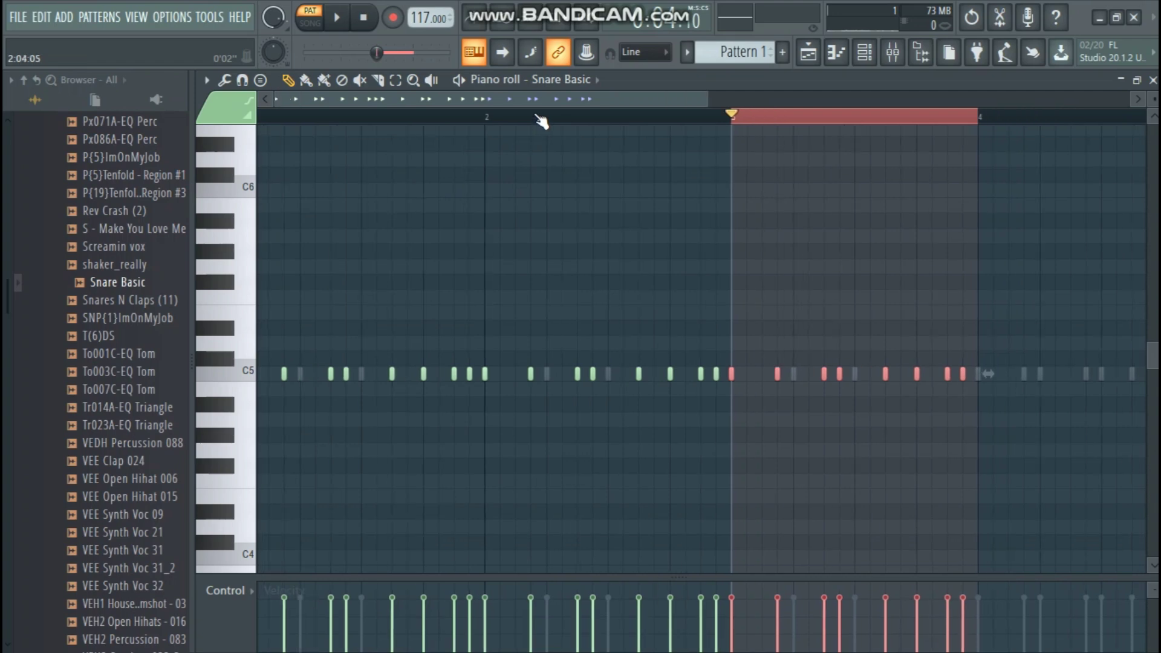
key("ctrl+b")
key("ctrl+d")
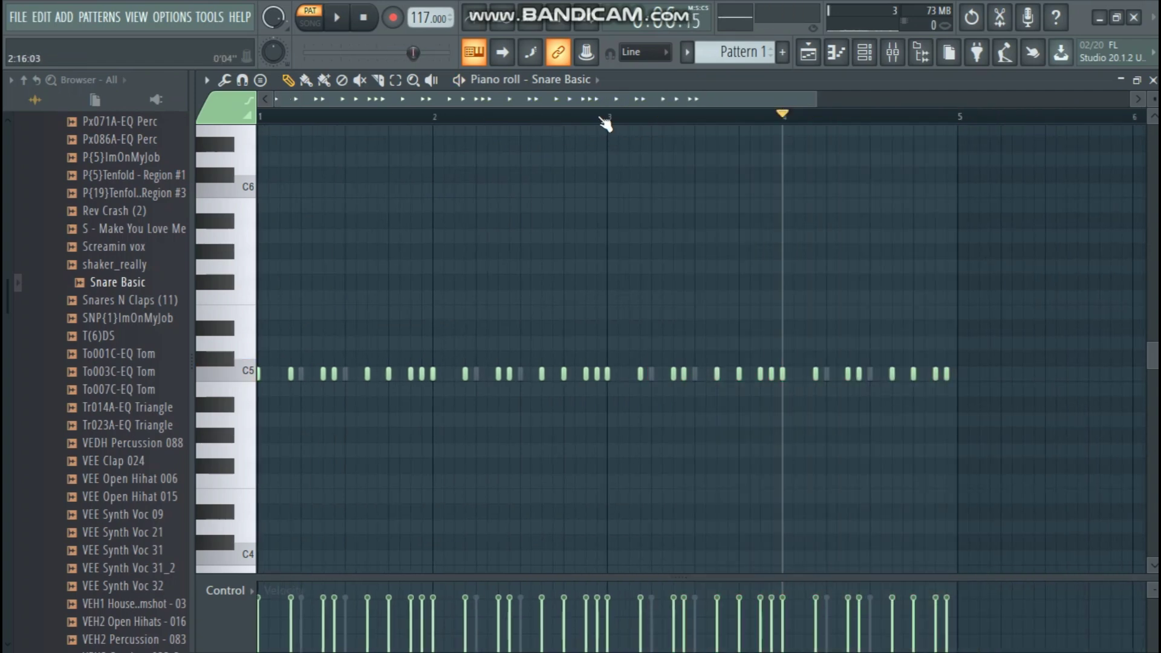
left_click(366, 15)
key("space")
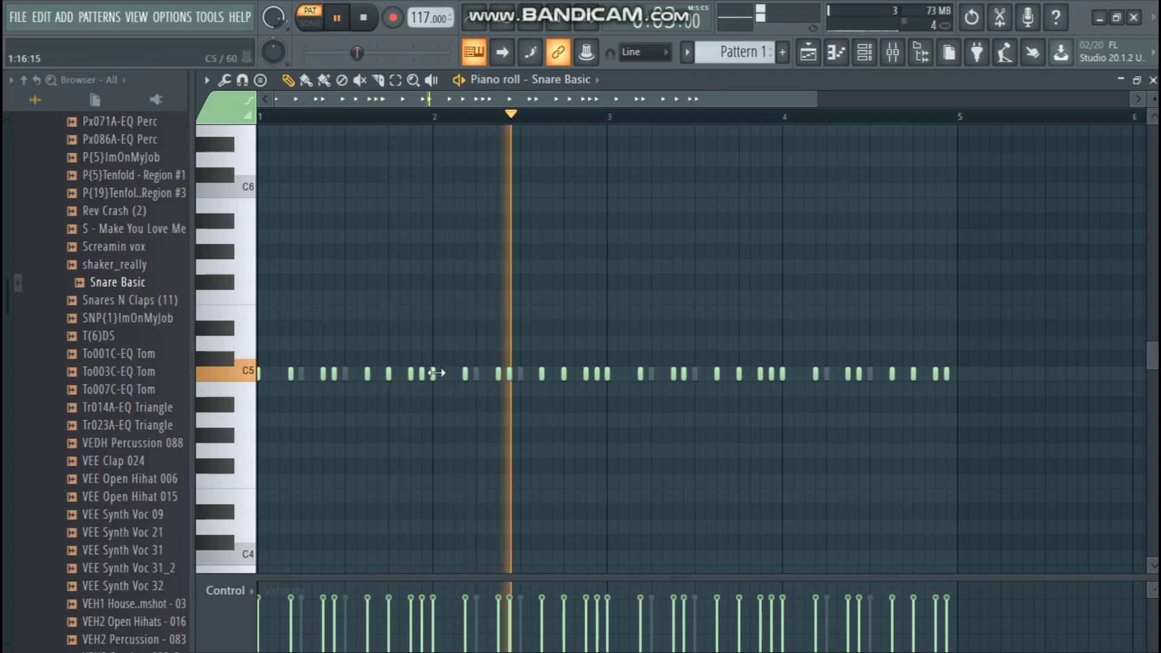
Step: Close the Snare Basic piano roll and lower the Snare Basic channel volume to about 28%
left_click(1149, 82)
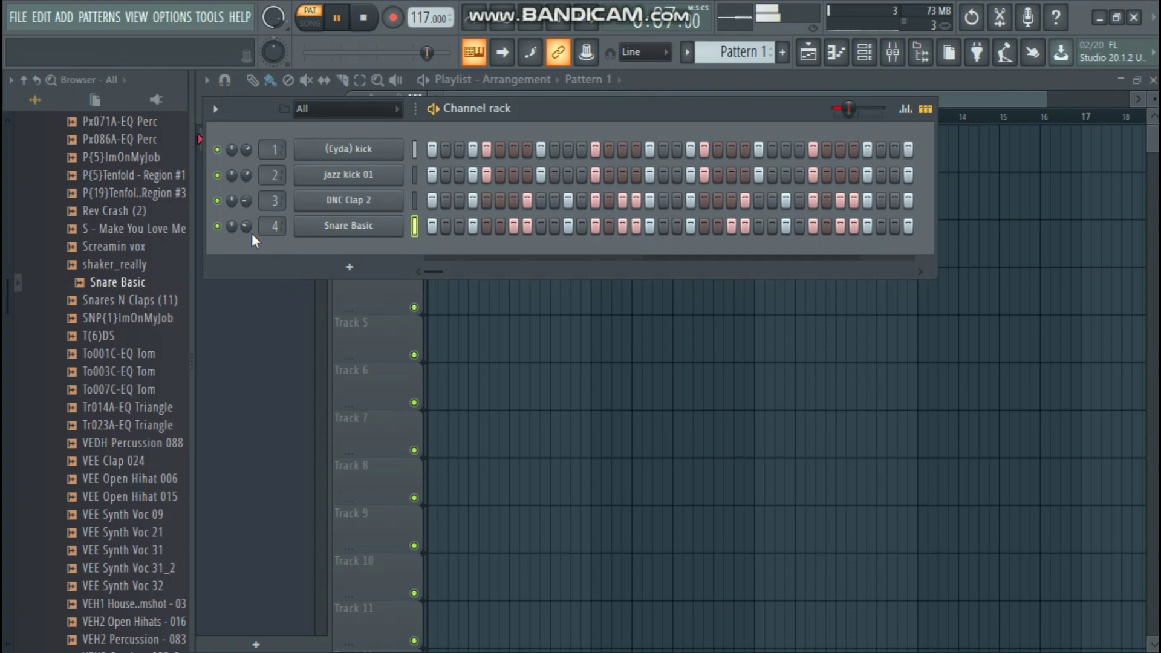
left_click_drag(248, 227, 248, 227)
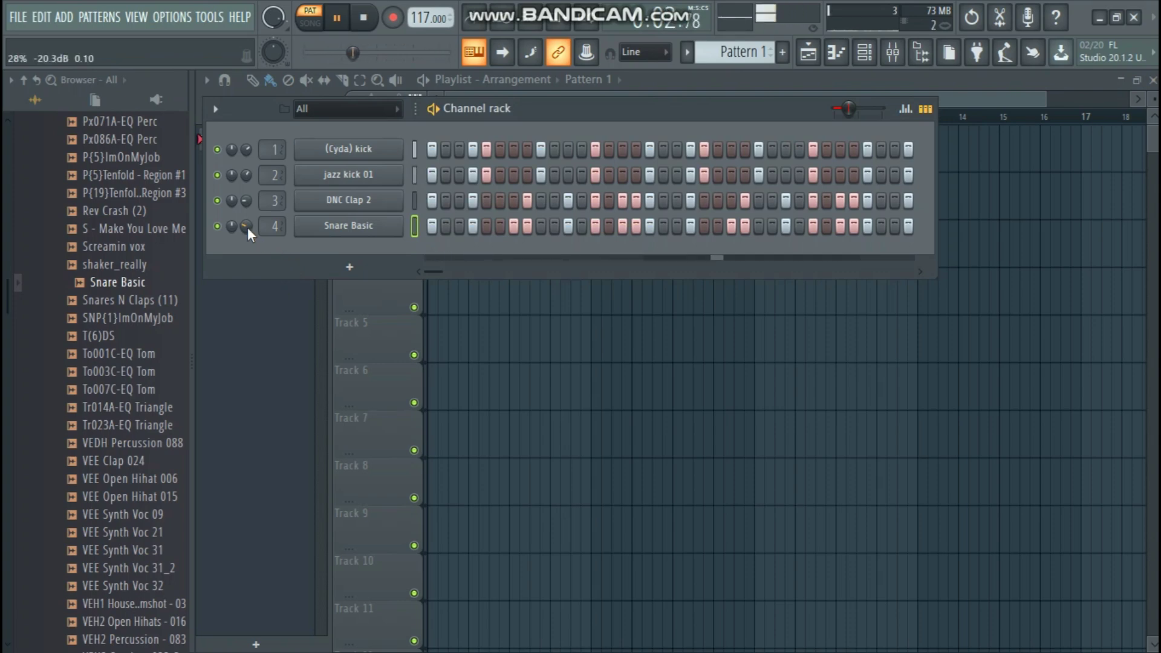
scroll(123, 266, "down", 4)
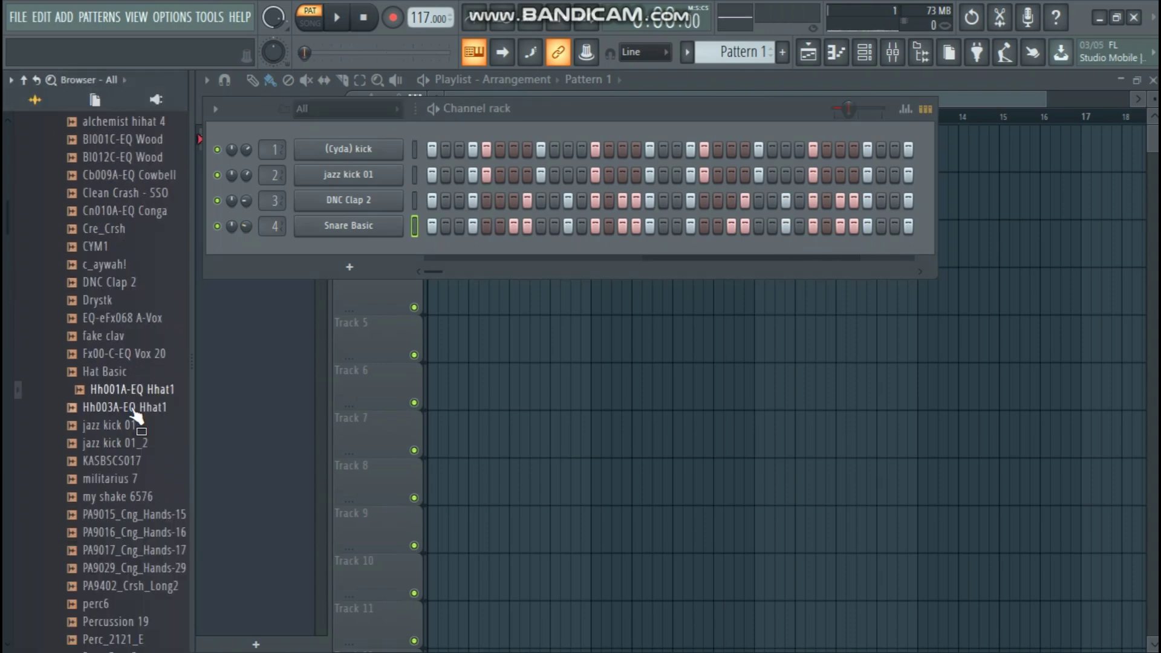
Step: Add Hh003A-EQ Hhat1 as a new channel, fill each 4 steps with hits and play the pattern
left_click_drag(135, 416, 400, 262)
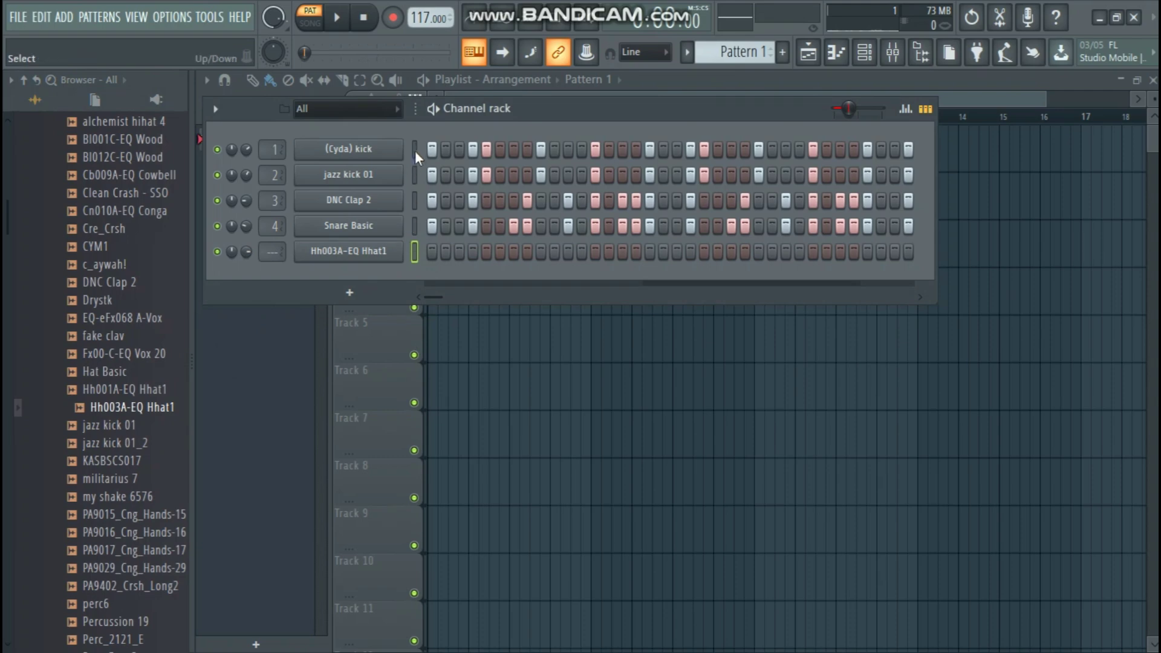
right_click(385, 258)
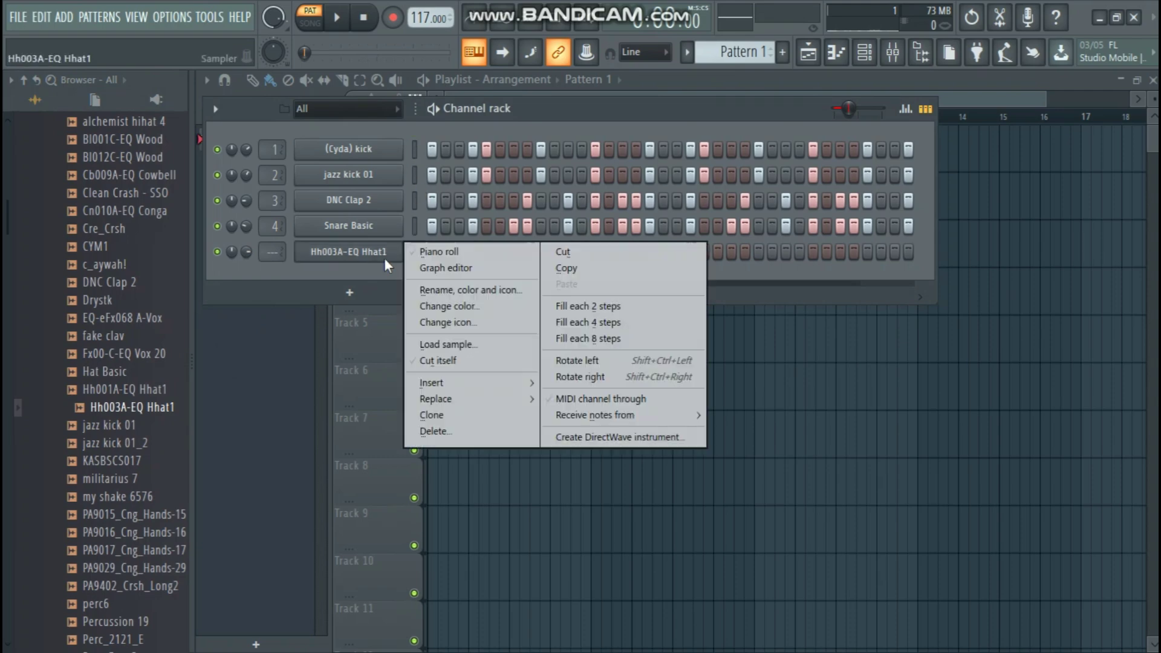
left_click(576, 322)
key("space")
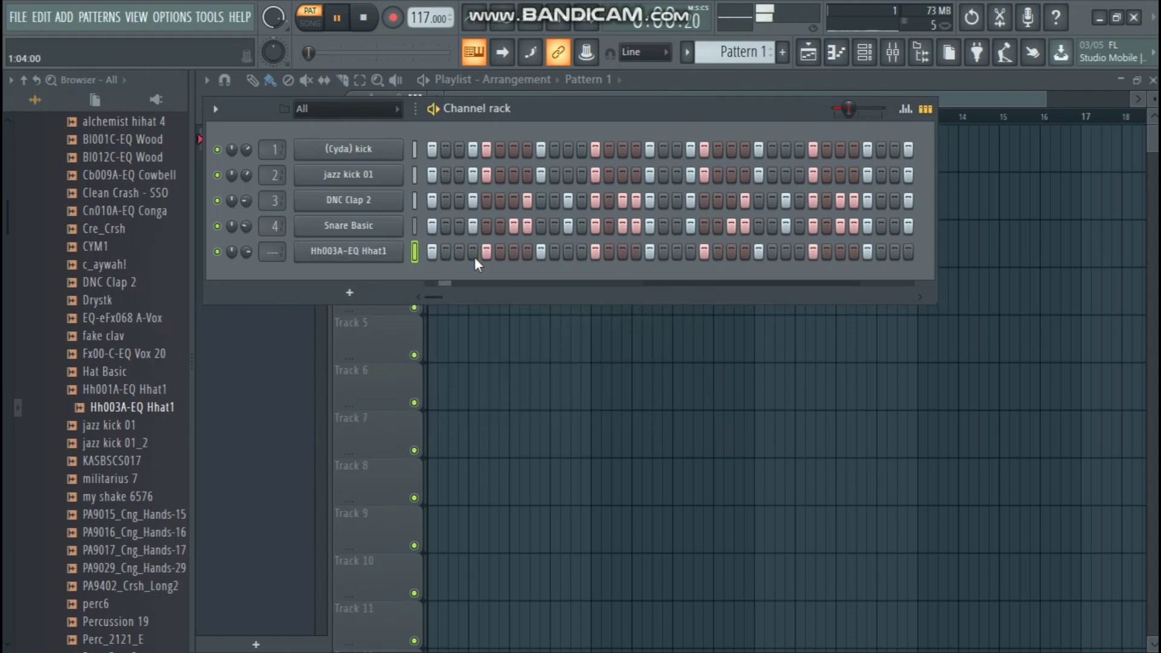
Step: Find the my shake 6576 sample, add it as a new channel and fill each 4 steps with hits
scroll(250, 250, "down", 5)
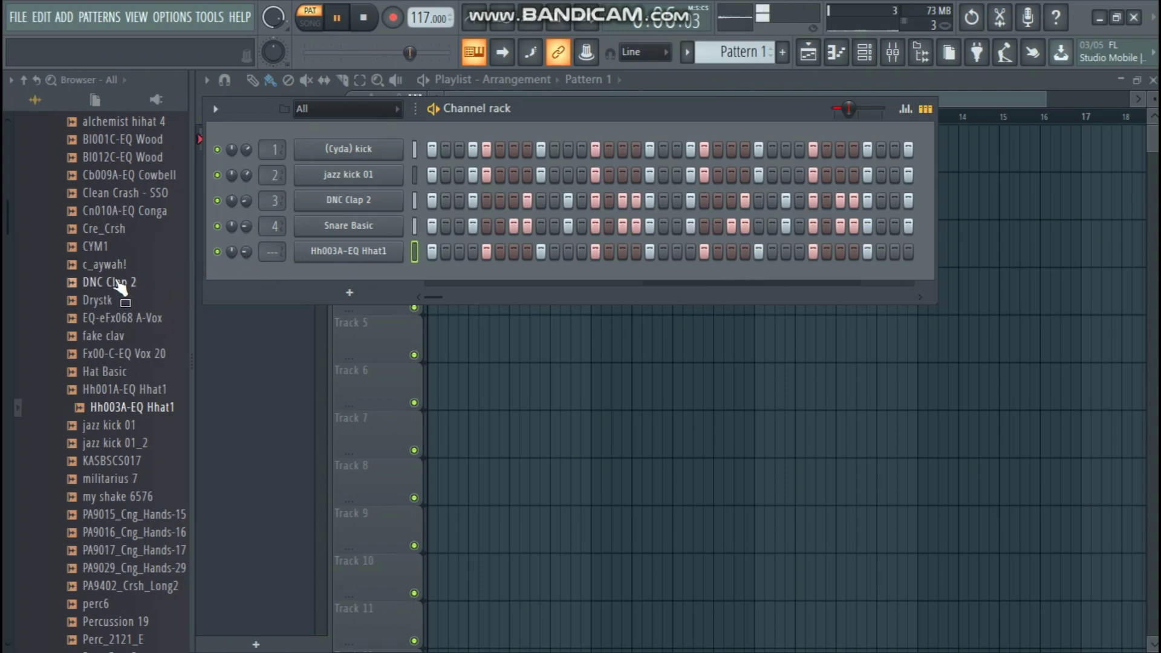
scroll(96, 282, "down", 13)
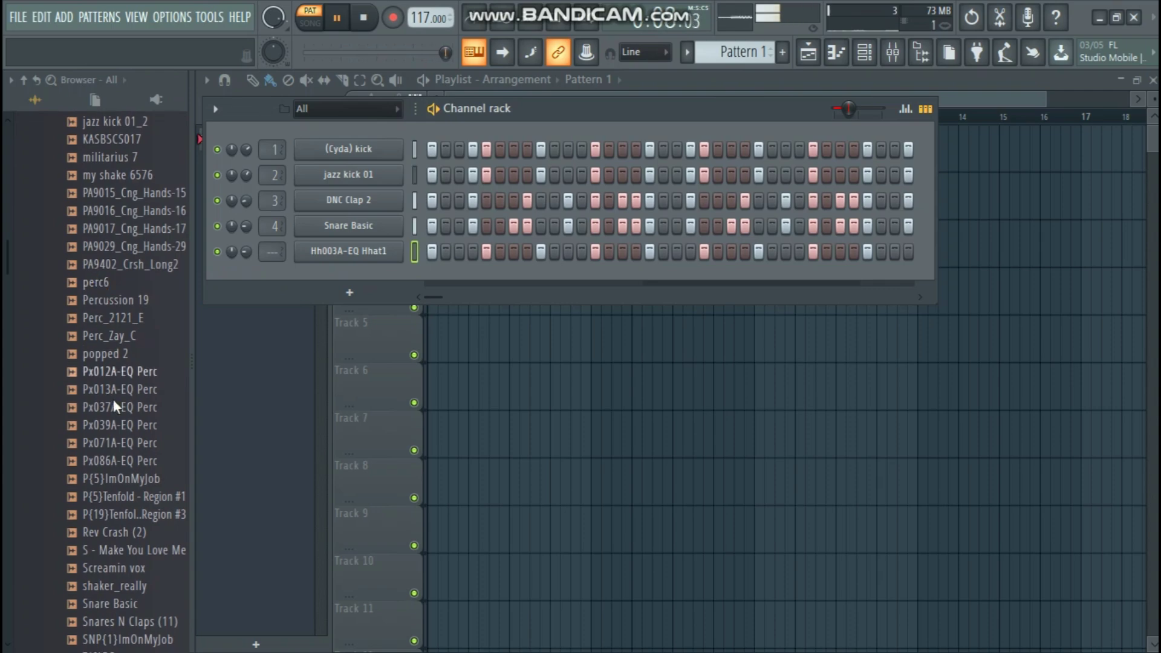
scroll(103, 339, "up", 4)
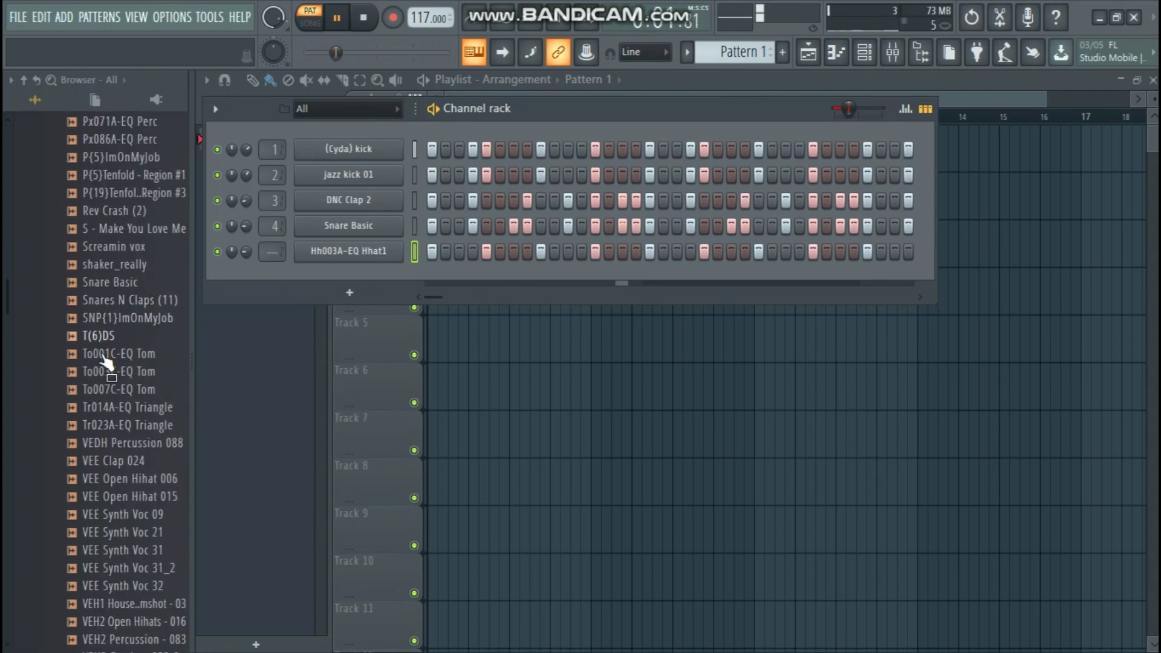
scroll(107, 279, "up", 6)
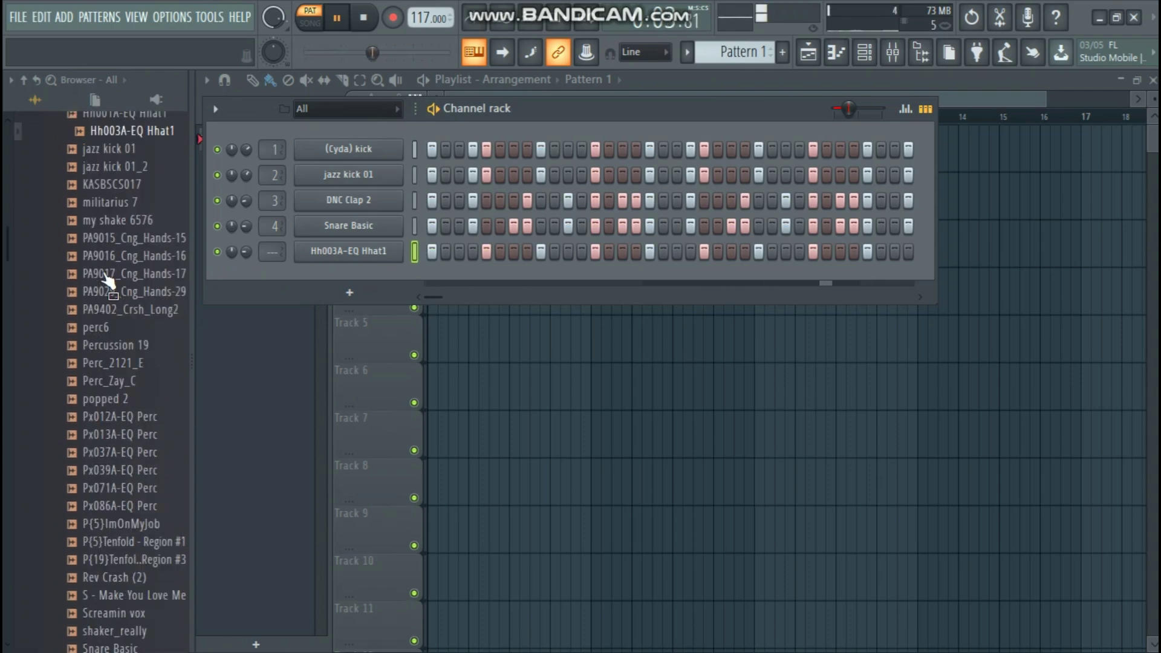
left_click_drag(112, 282, 404, 278)
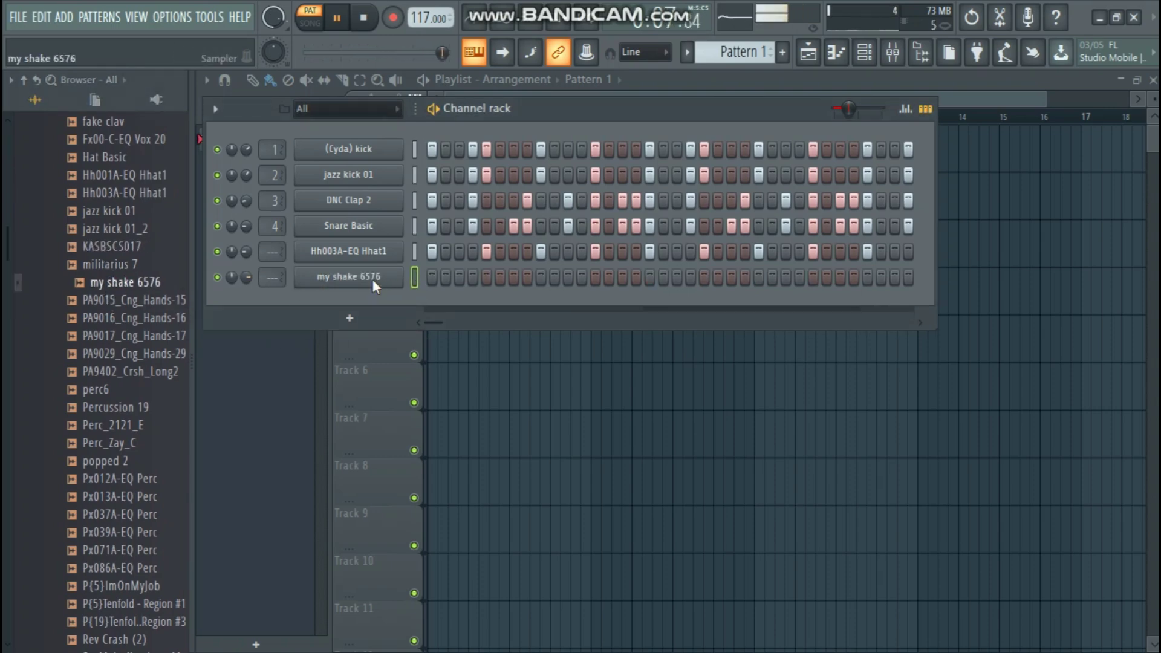
right_click(400, 277)
left_click(593, 346)
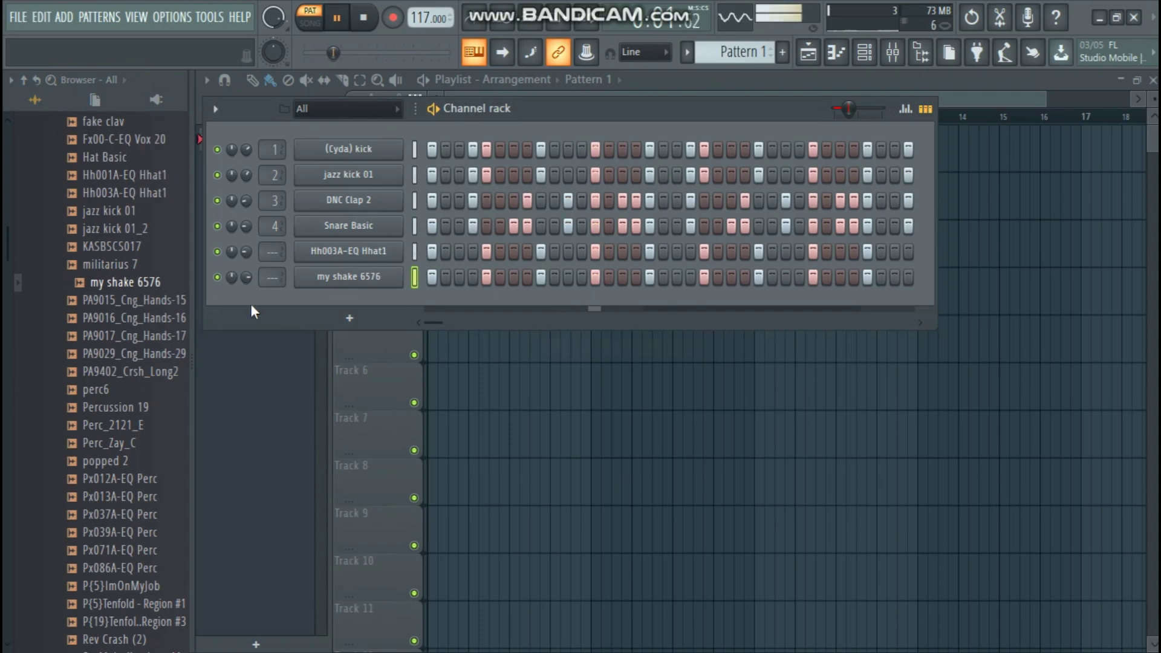
Step: Open the my shake 6576 channel settings and route the channel to a free mixer track
scroll(246, 281, "down", 3)
left_click(348, 277)
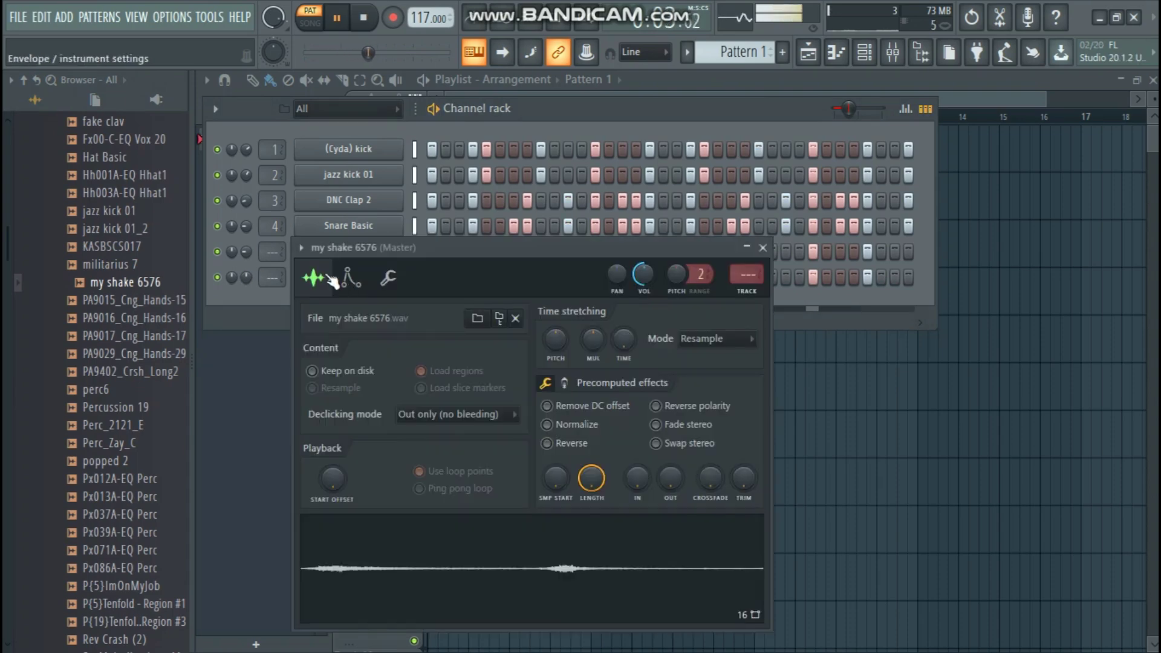
left_click(300, 248)
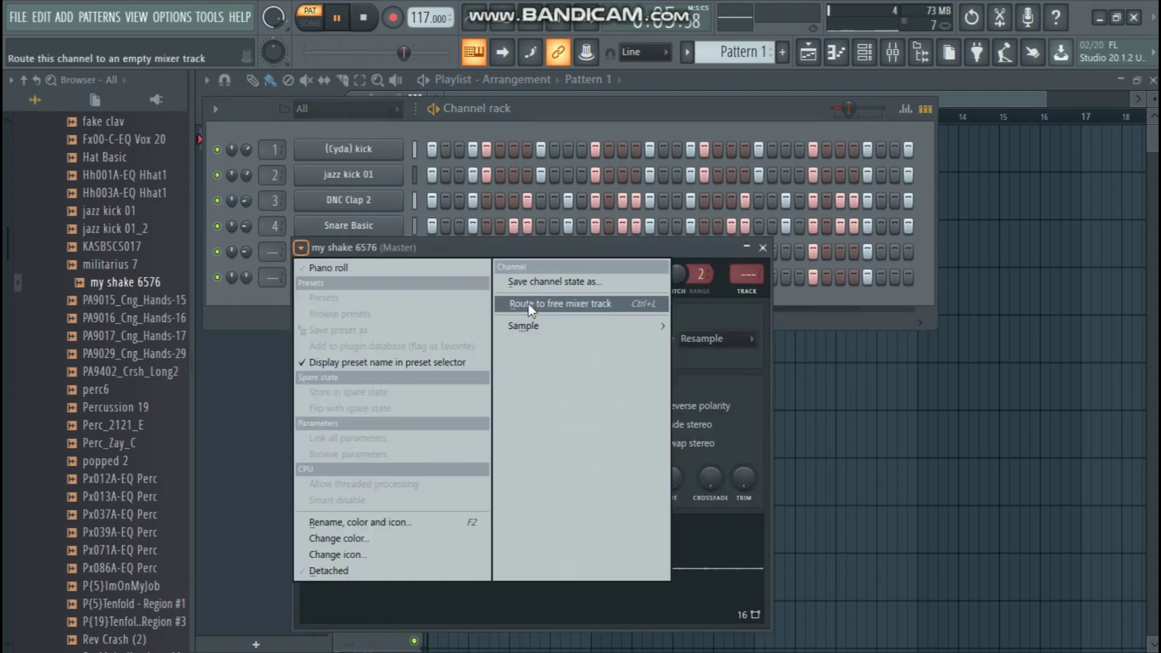
left_click(528, 304)
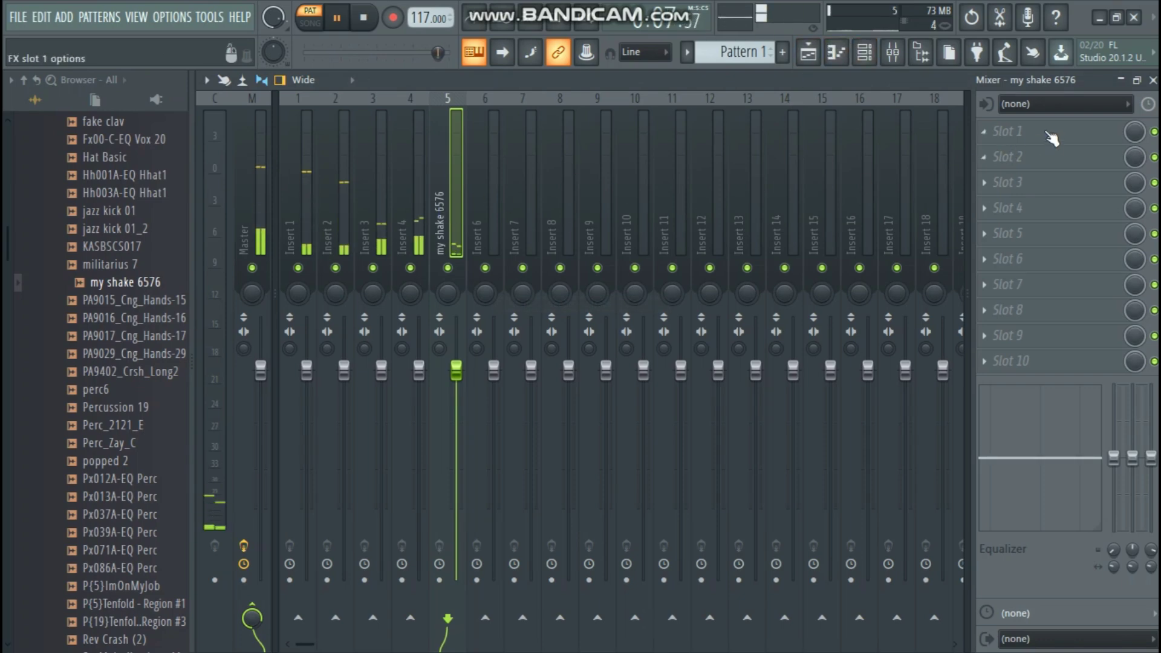
Step: Load Fruity Reeverb 2 into slot 1 of the my shake 6576 mixer track, apply the Large Hall preset and raise the low cut
left_click(995, 132)
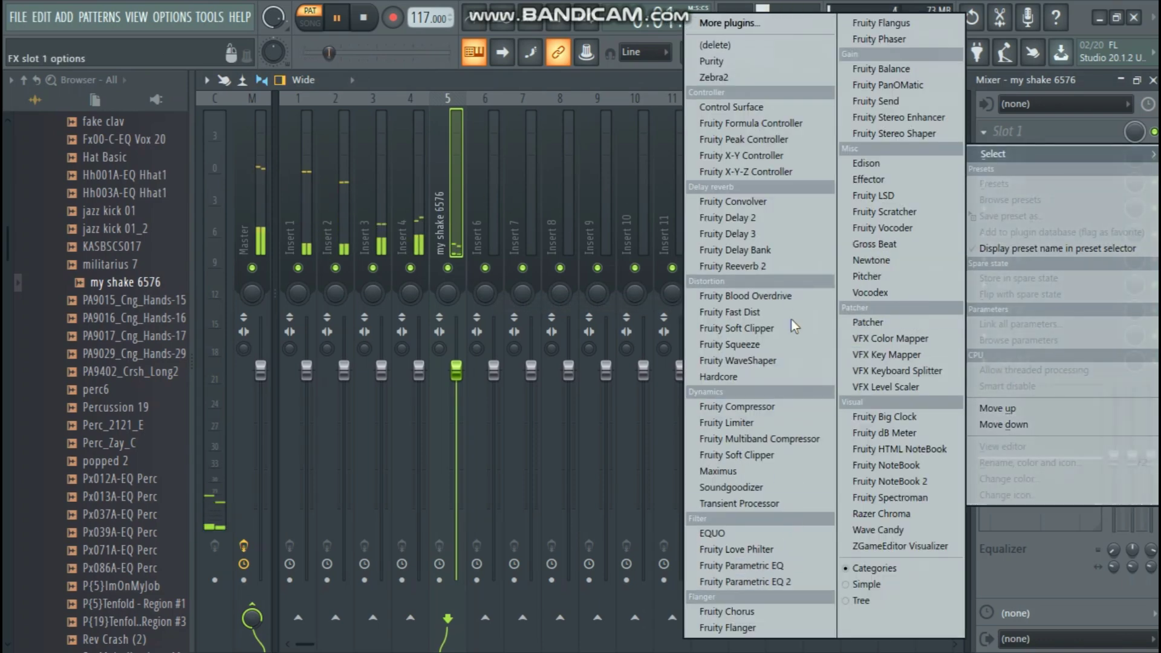
left_click(773, 268)
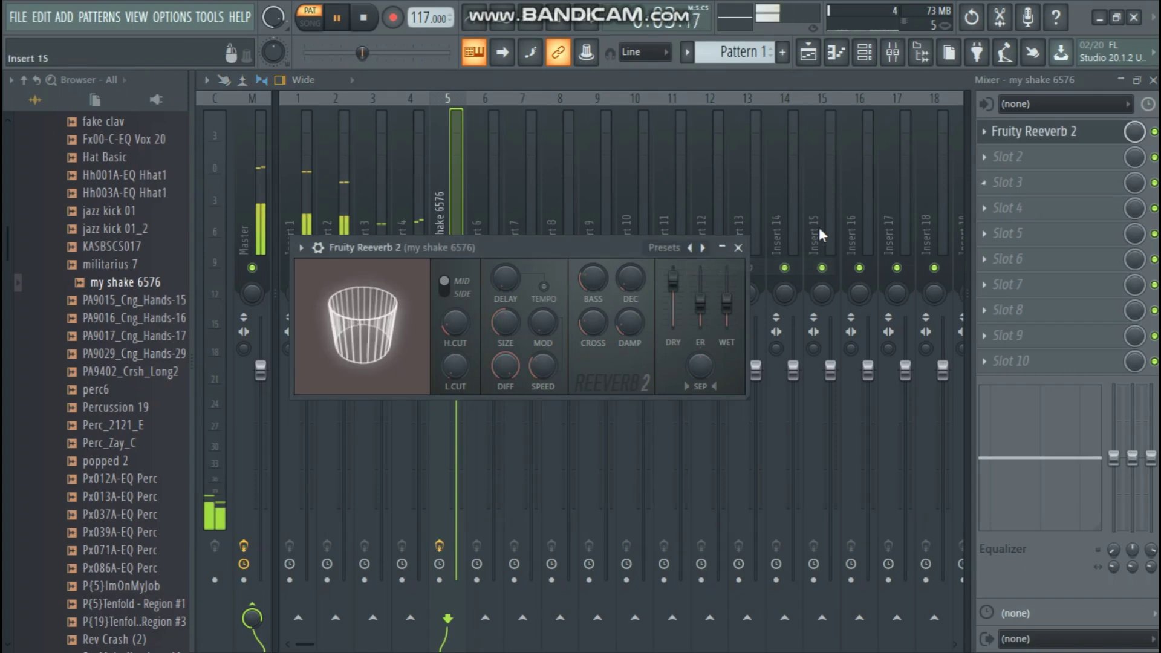
left_click(690, 248)
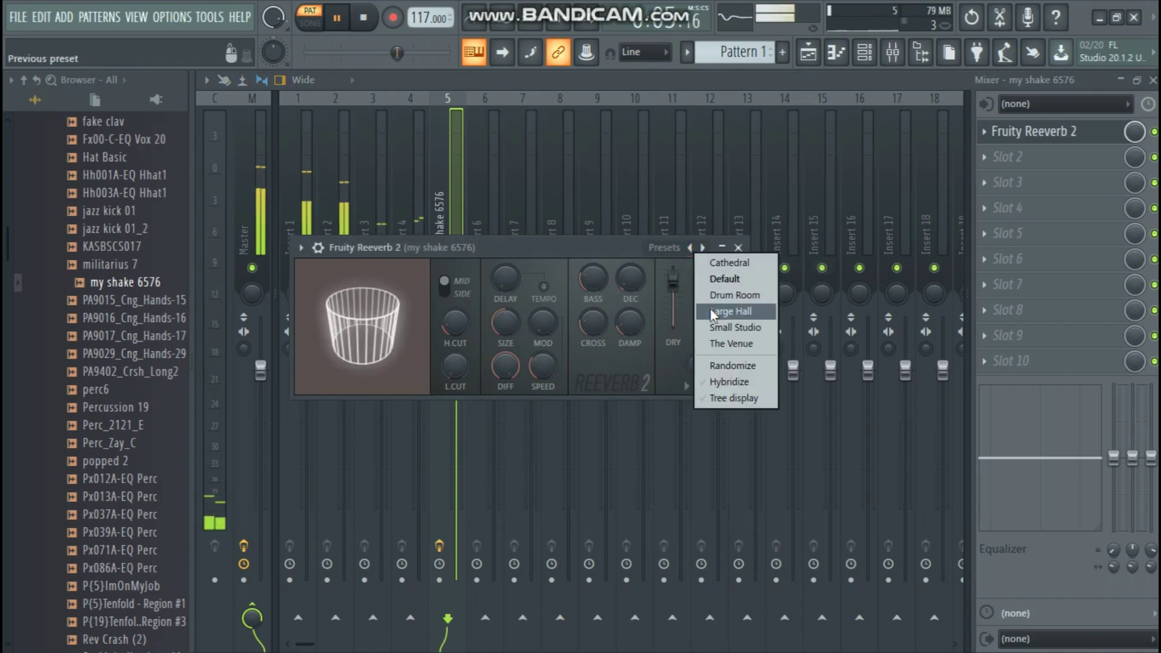
left_click(731, 312)
left_click_drag(456, 362, 456, 344)
Step: Load Fruity Delay 3 into slot 2 at about 16% mix and lower the Fruity Reeverb 2 mix to about 62%
left_click(1029, 157)
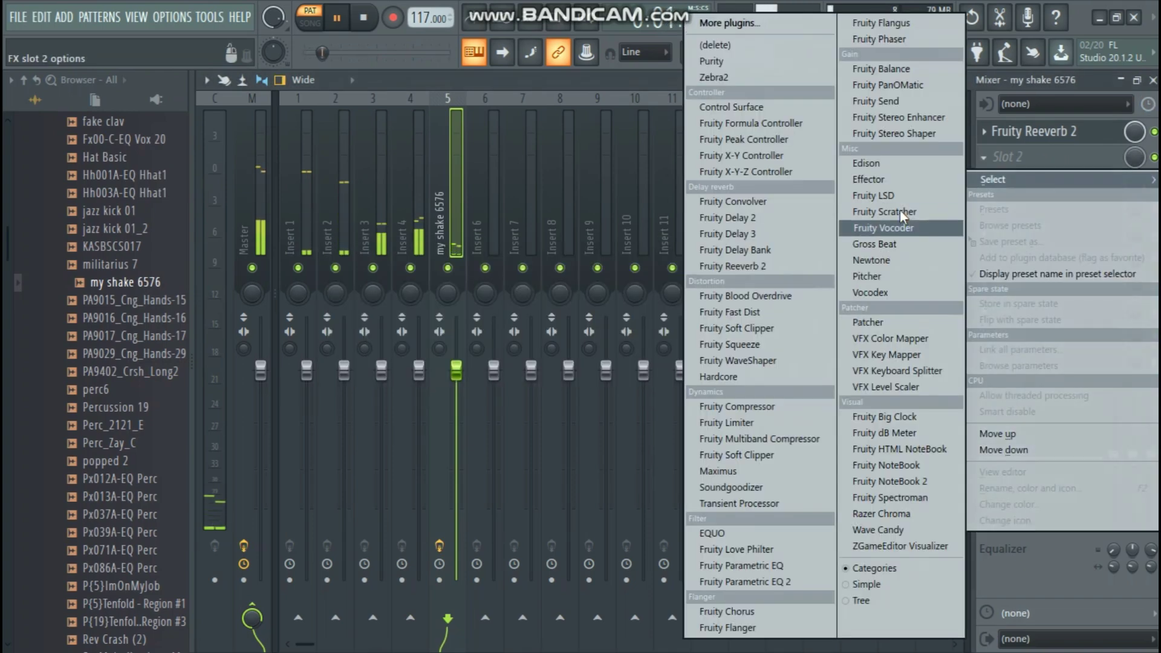
left_click(765, 235)
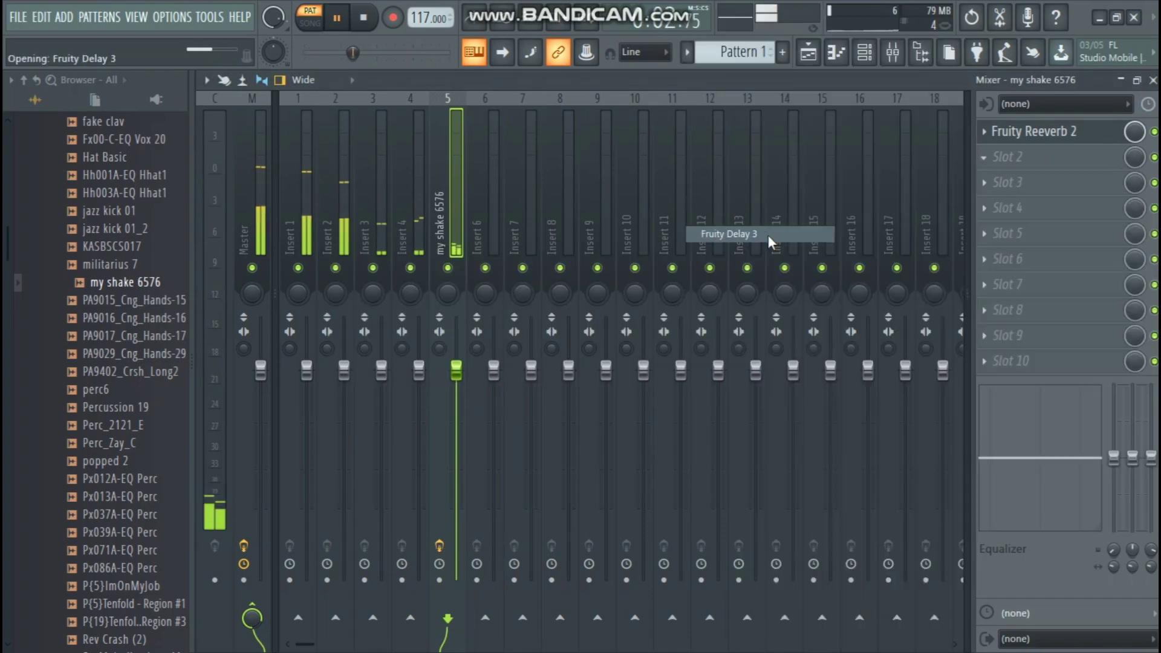
scroll(1134, 158, "down", 8)
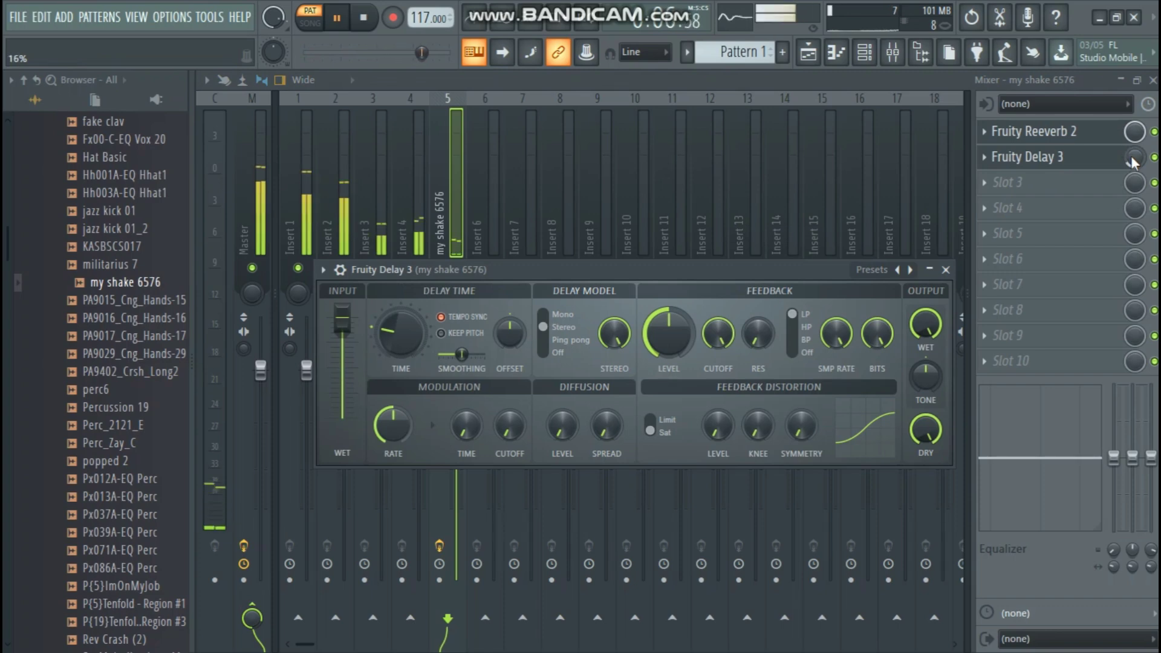
left_click(945, 269)
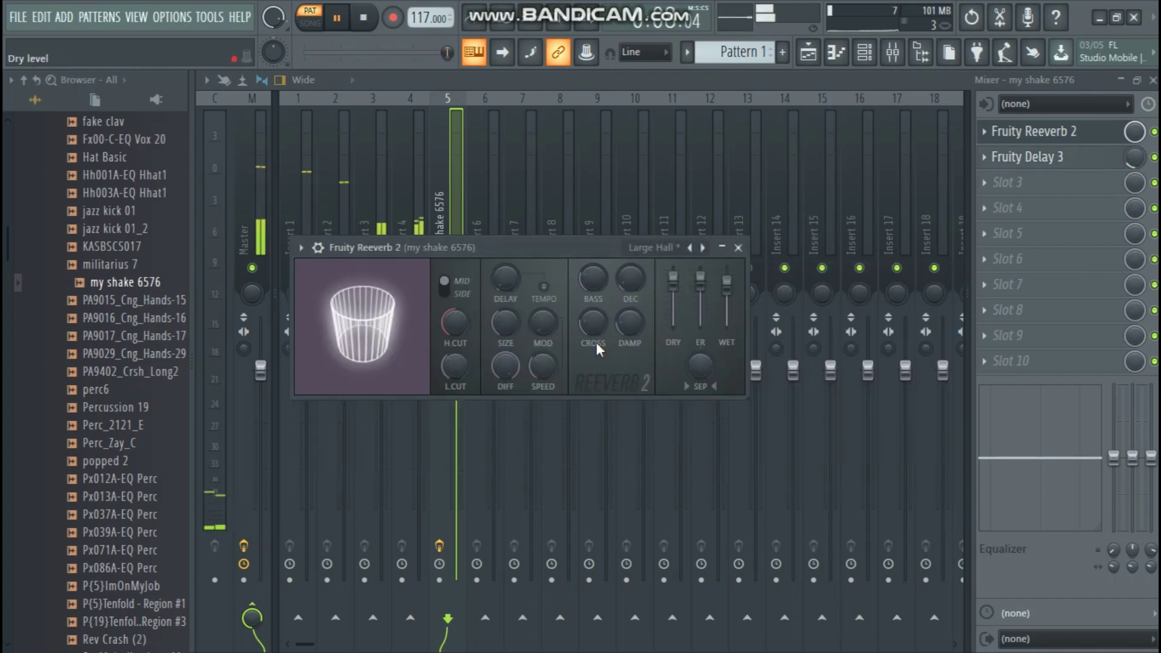
left_click(738, 247)
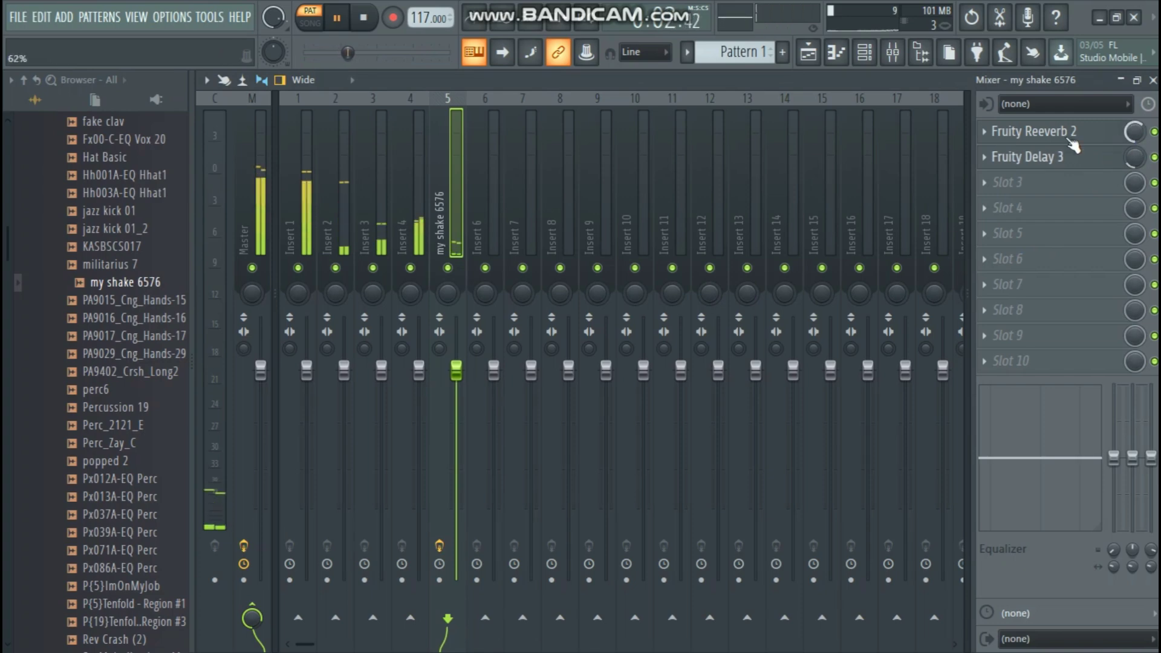
Step: Preview the Cng_Hands samples, add PA9017_Cng_Hands-17 as a new channel and program hits on steps 4, 7, 8 and 11
left_click(864, 52)
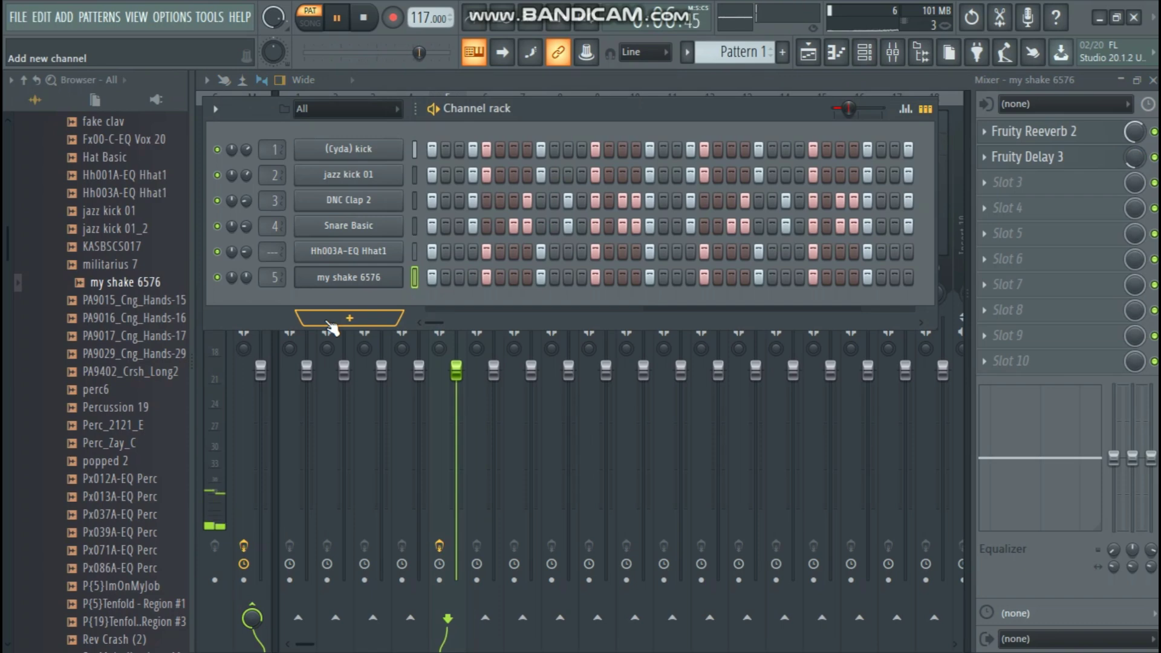
scroll(121, 218, "up", 6)
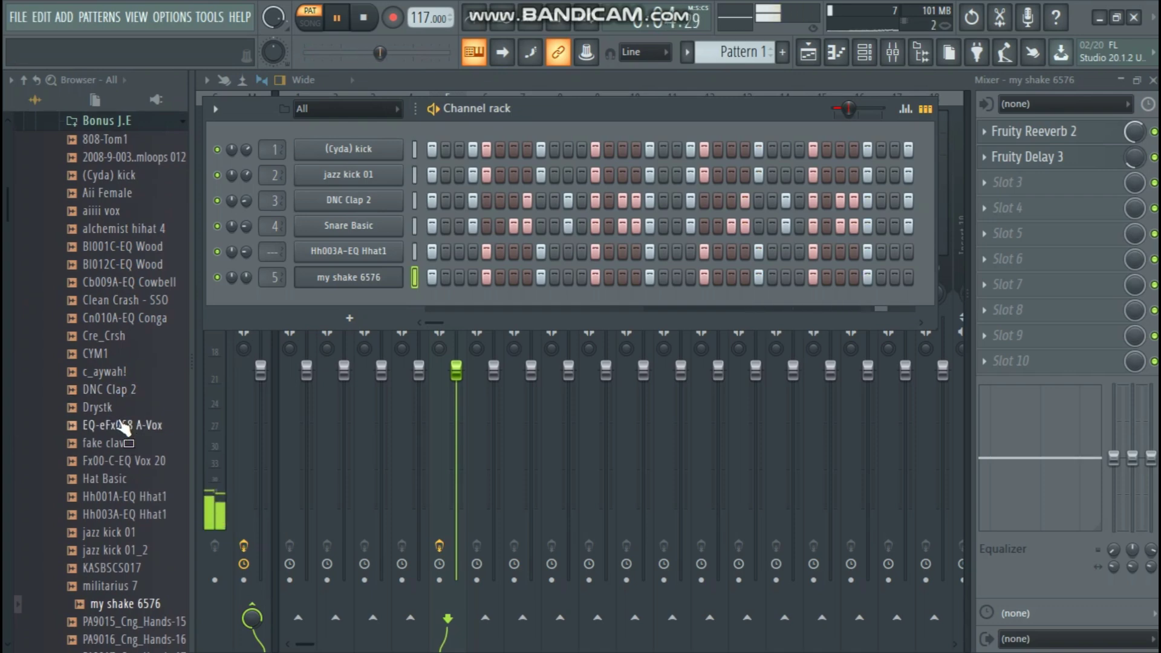
scroll(121, 424, "down", 6)
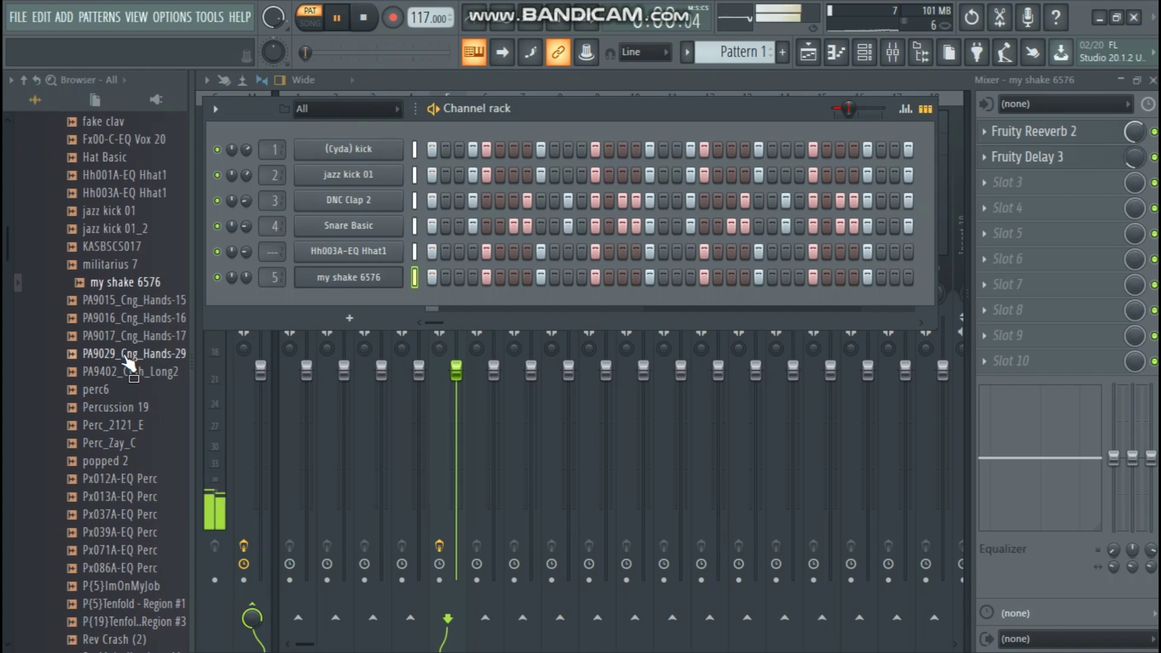
scroll(124, 357, "up", 2)
left_click(124, 426)
left_click(124, 442)
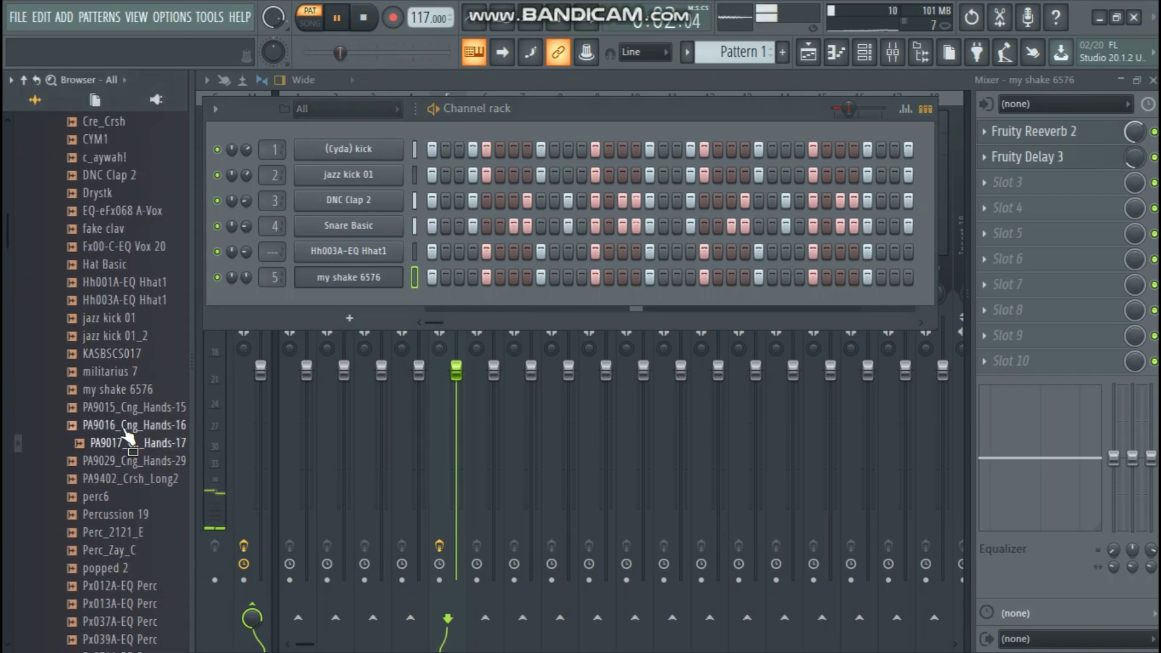
left_click(124, 427)
left_click_drag(130, 449, 360, 304)
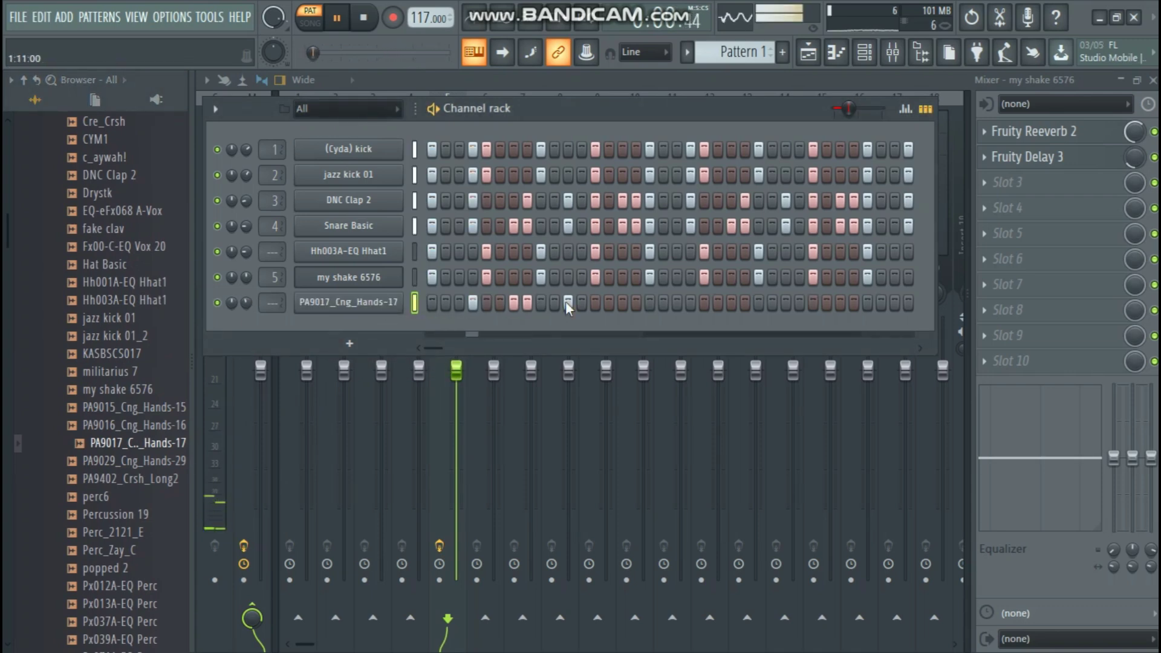
Step: Duplicate the first bar of PA9017_Cng_Hands-17 notes through bar 4 in its piano roll and play the pattern
key("space")
right_click(399, 303)
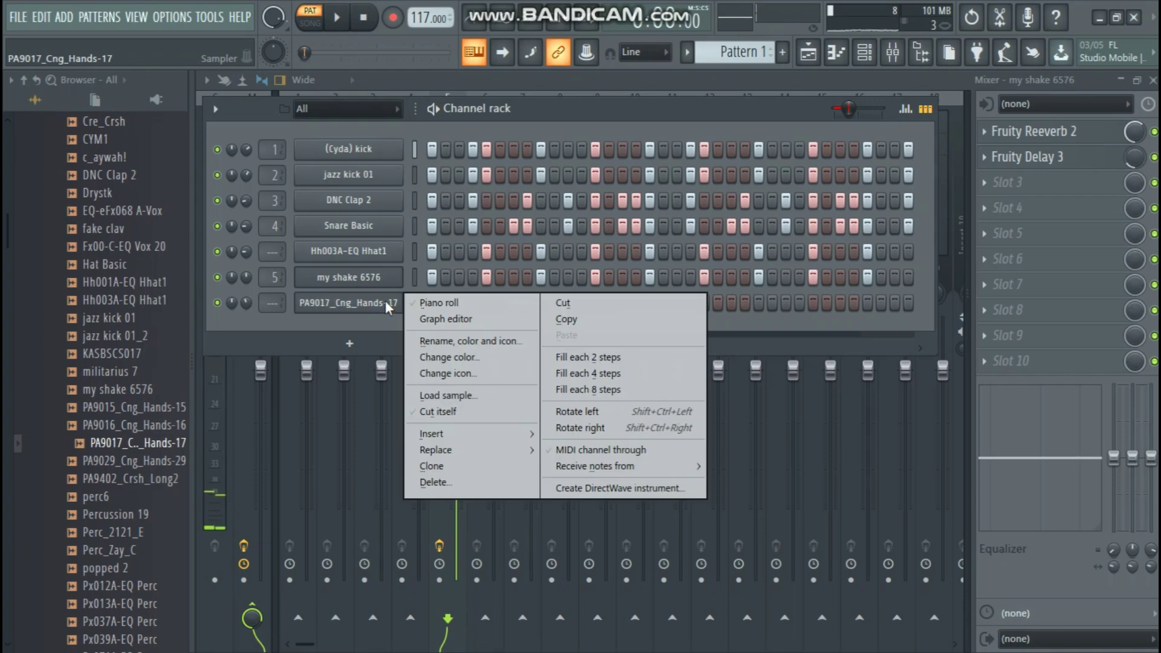
left_click(436, 303)
left_click_drag(426, 121, 57, 121)
key("ctrl+b")
key("ctrl+b")
key("ctrl+b")
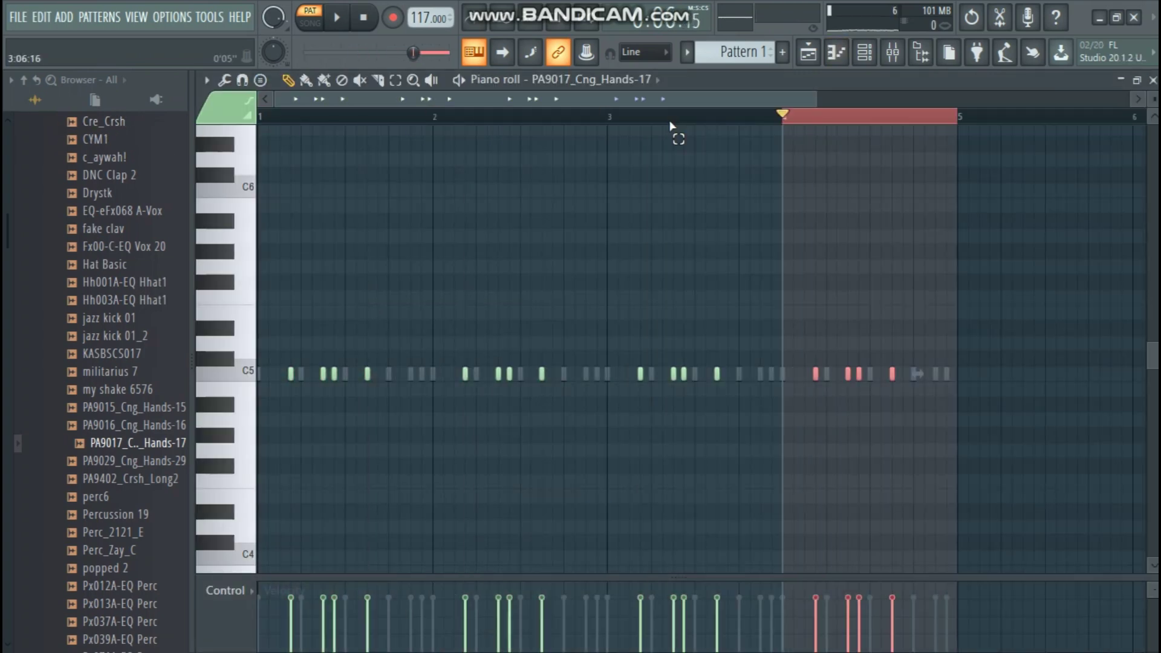
left_click(670, 122, "ctrl")
key("space")
key("space")
left_click(1153, 80)
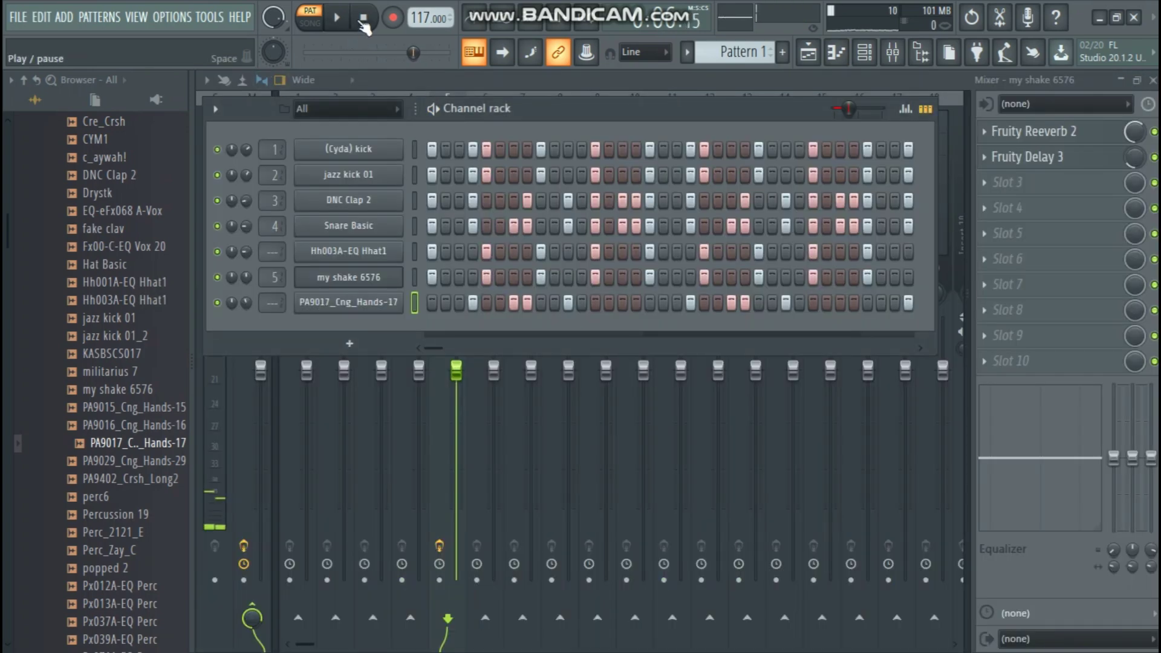
key("space")
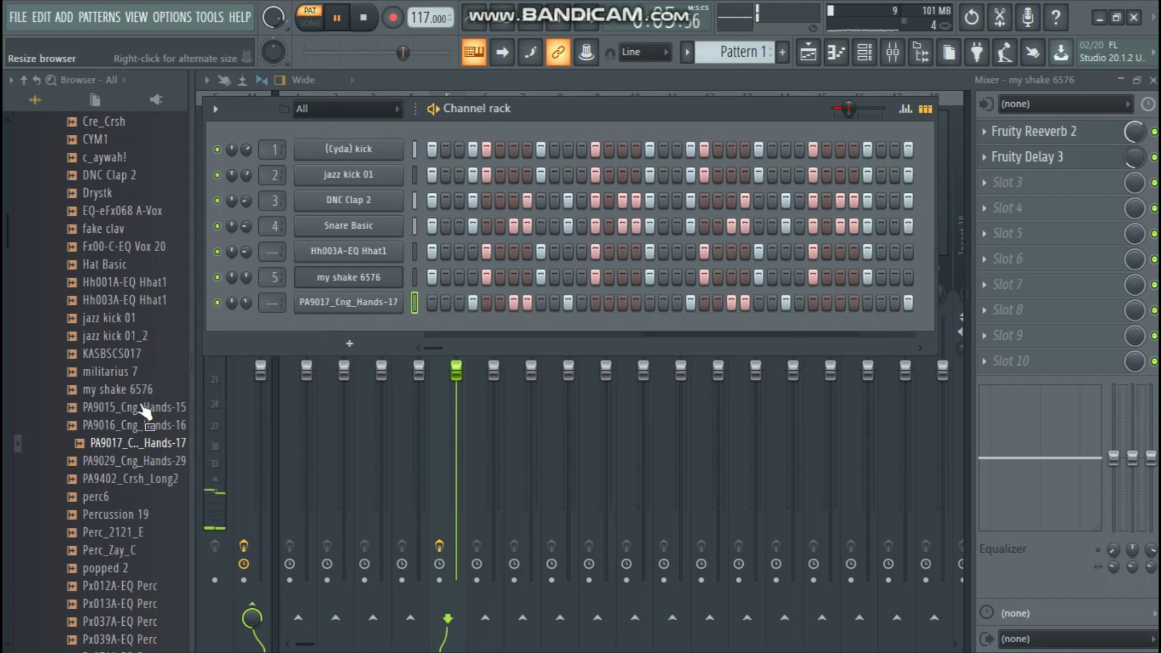
Step: Preview more samples, add VEE Open Hihat 006 as a new channel and fill it with a hit every 8 steps
scroll(109, 412, "down", 20)
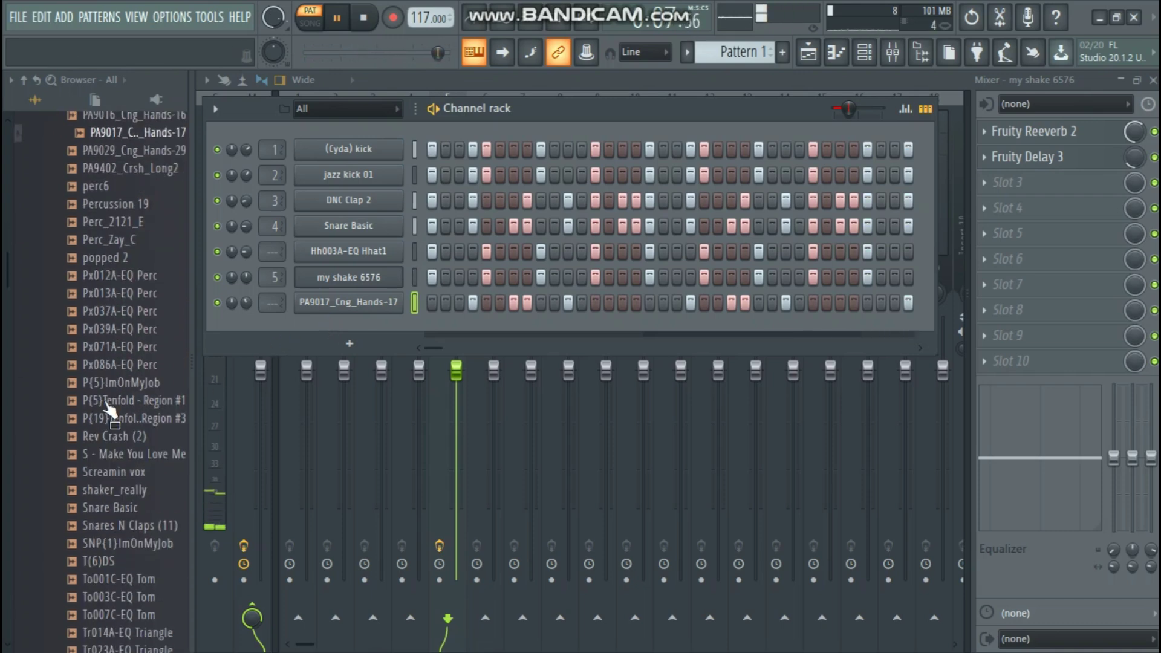
left_click(126, 443)
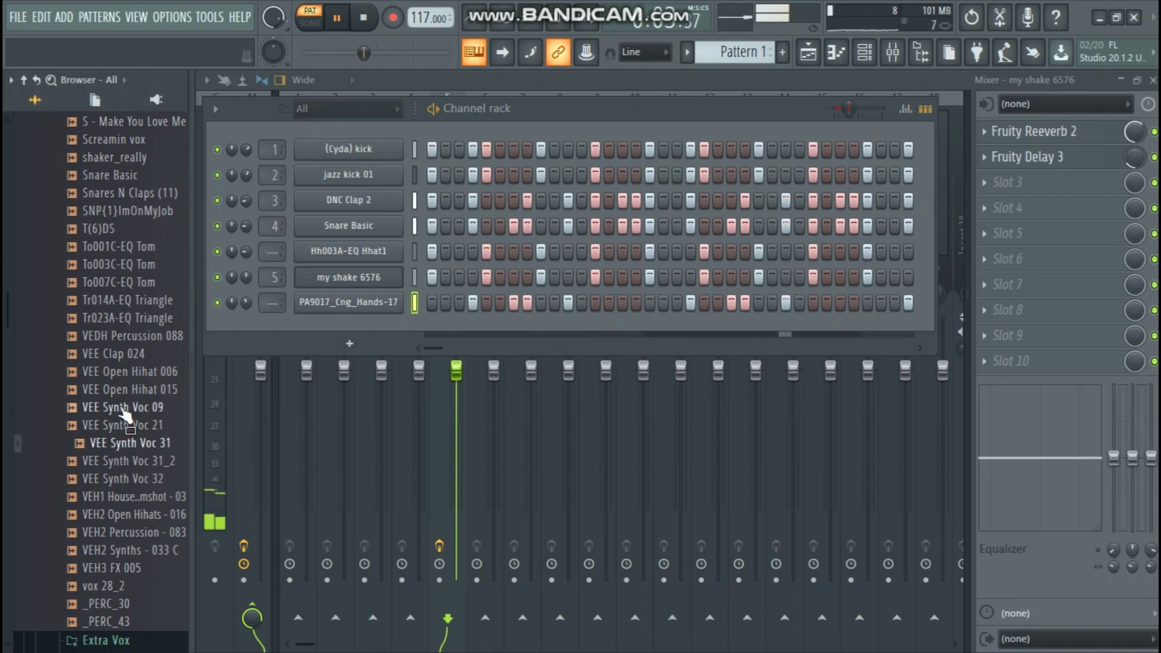
left_click(130, 374)
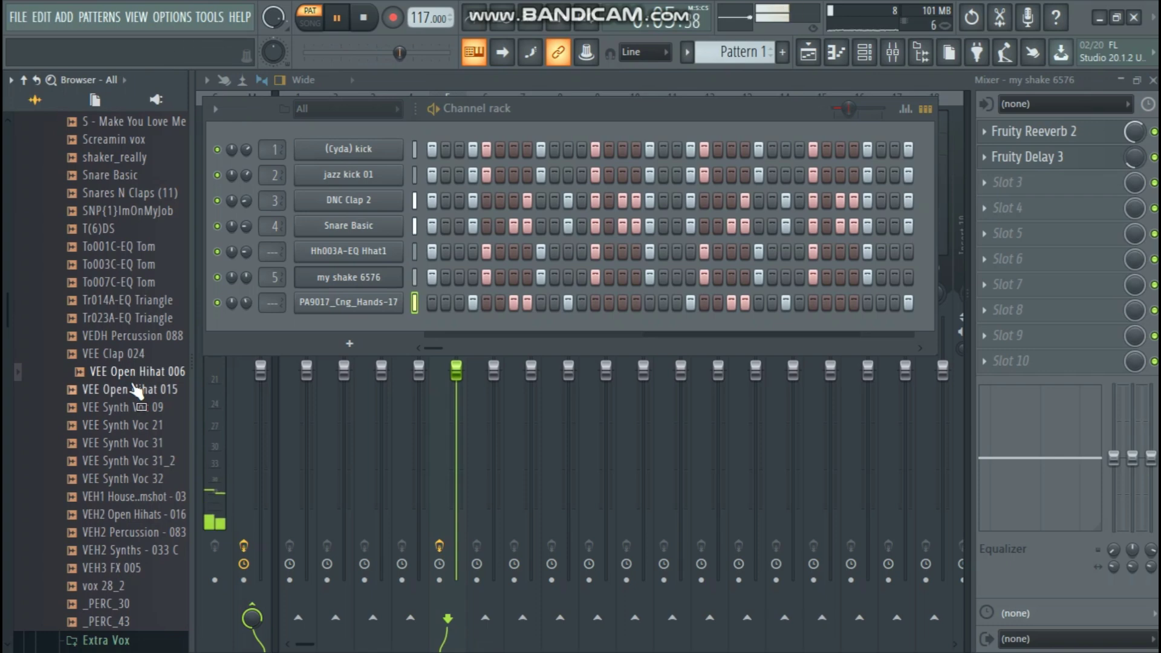
left_click_drag(134, 380, 335, 324)
right_click(379, 328)
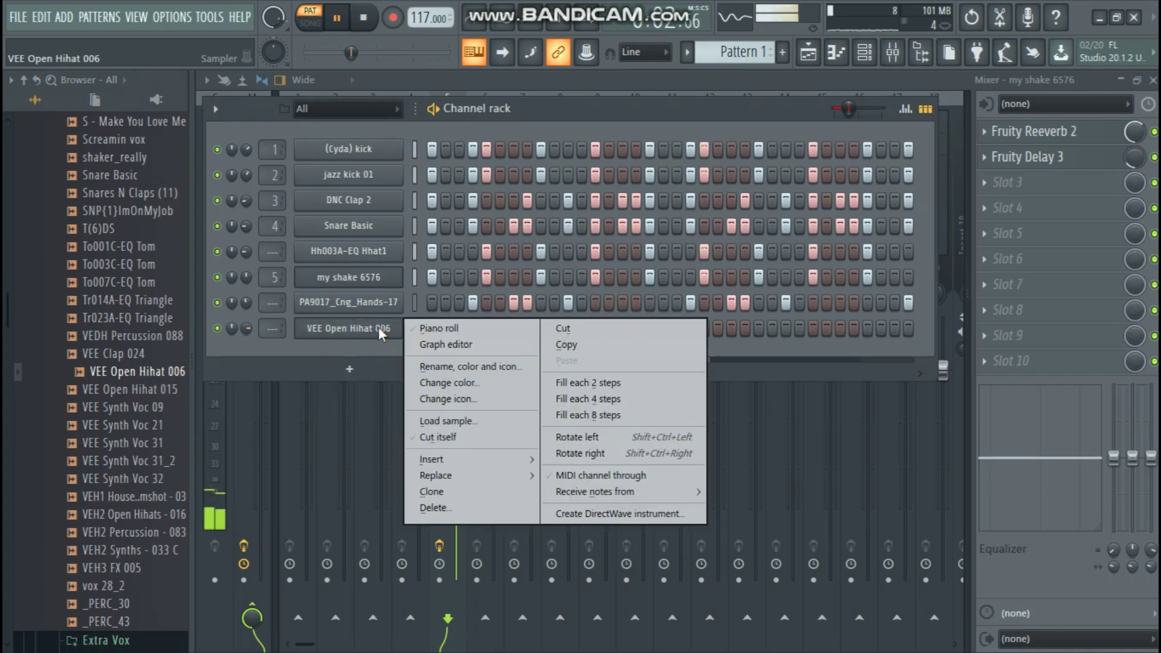
left_click(588, 416)
Step: Lower the VEE Open Hihat 006 channel volume to about 41%
scroll(247, 327, "down", 5)
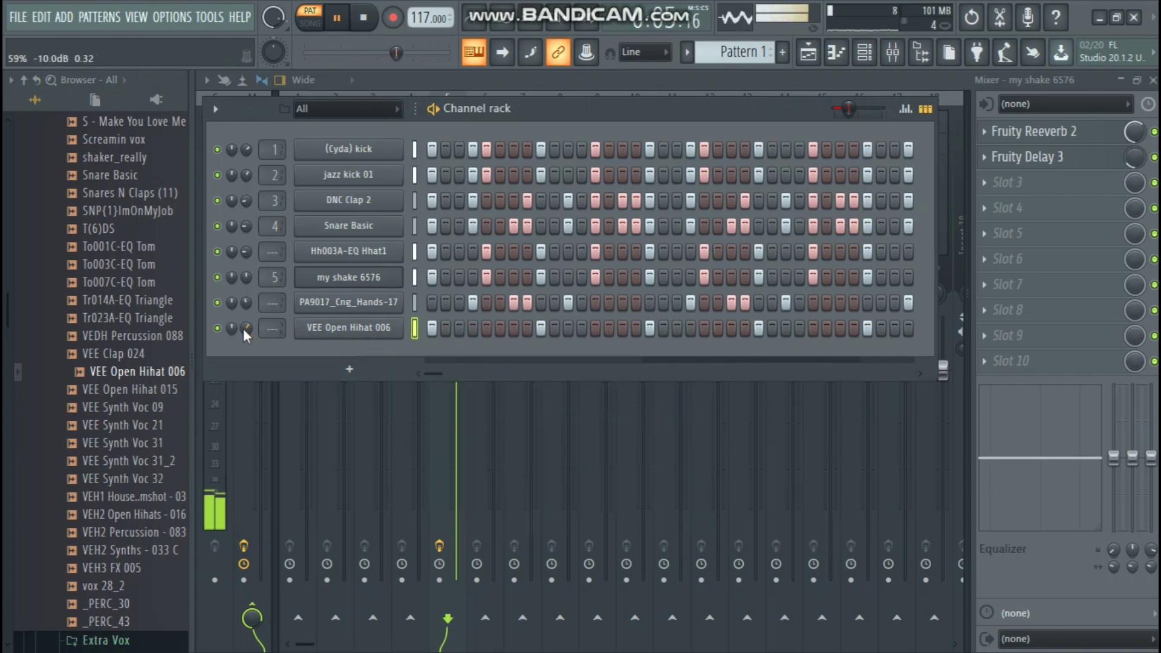
right_click(413, 328)
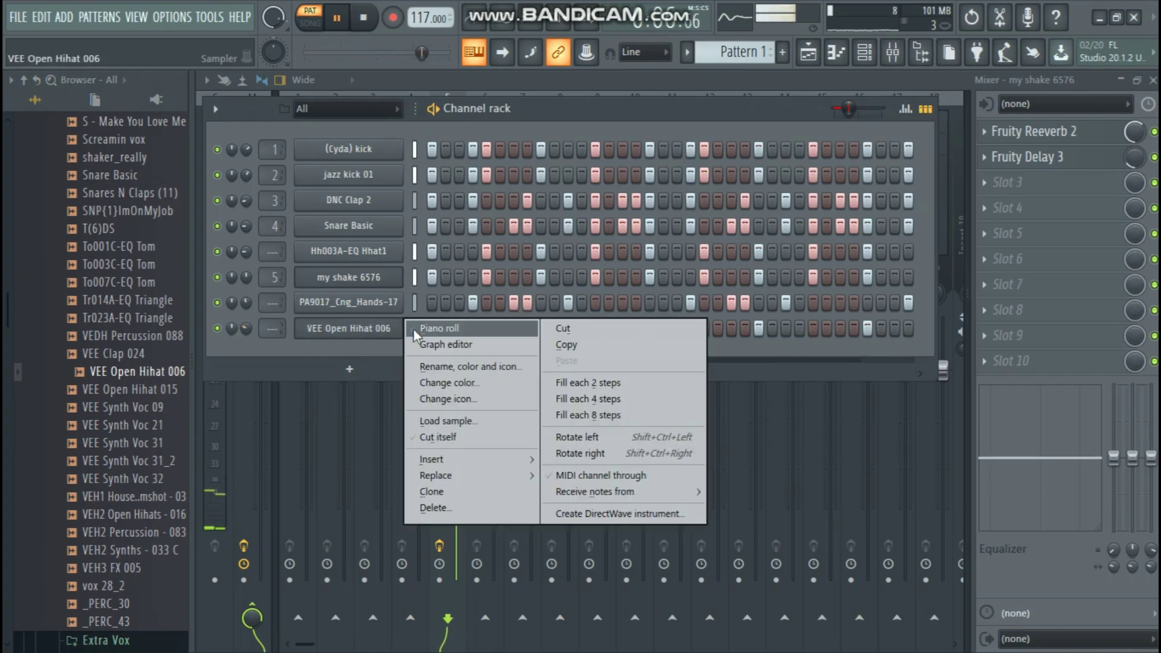
right_click(245, 336)
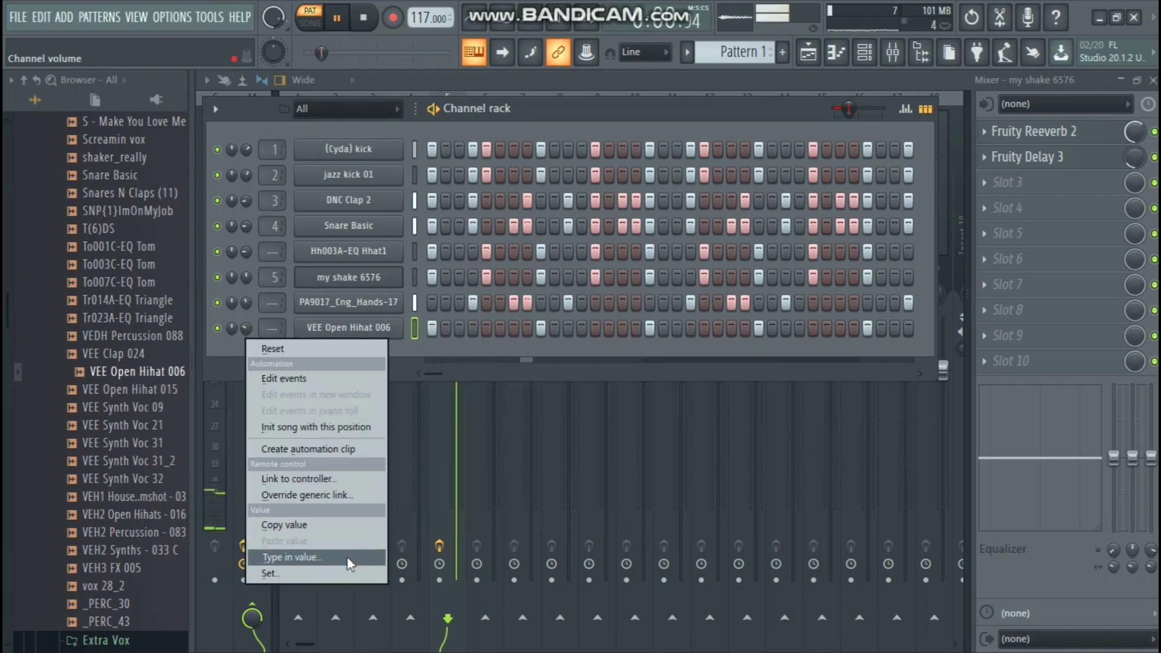
left_click(255, 330)
scroll(249, 327, "up", 3)
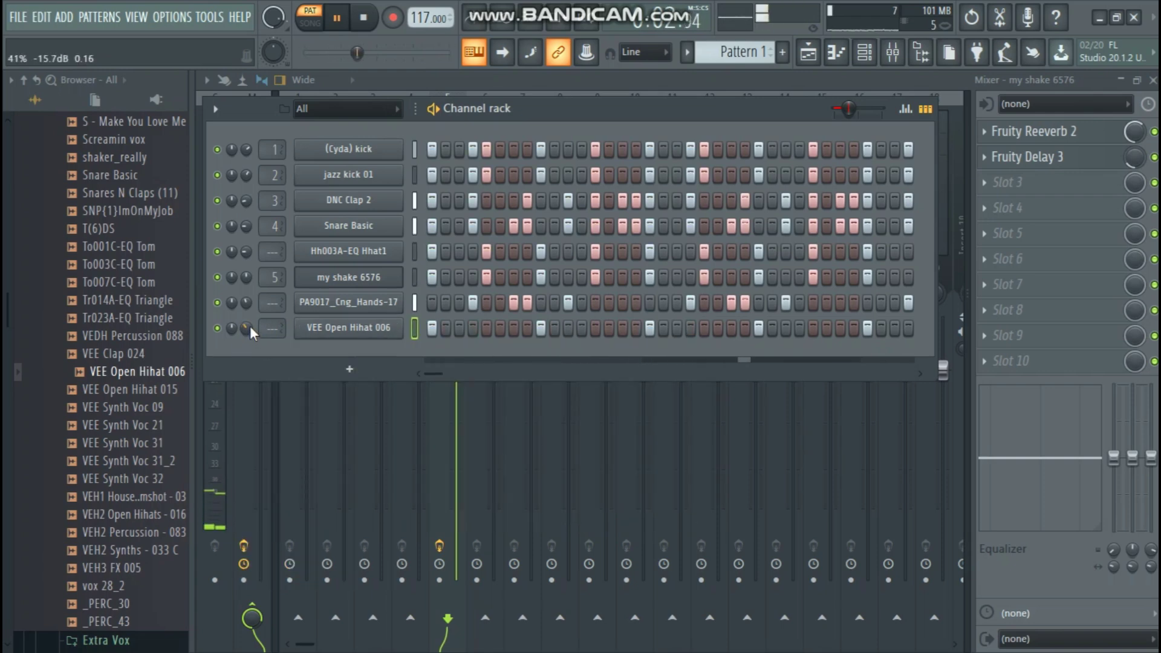
Step: Shift the VEE Open Hihat 006 notes two steps later in its piano roll, so they start on step 3
right_click(358, 327)
left_click(415, 329)
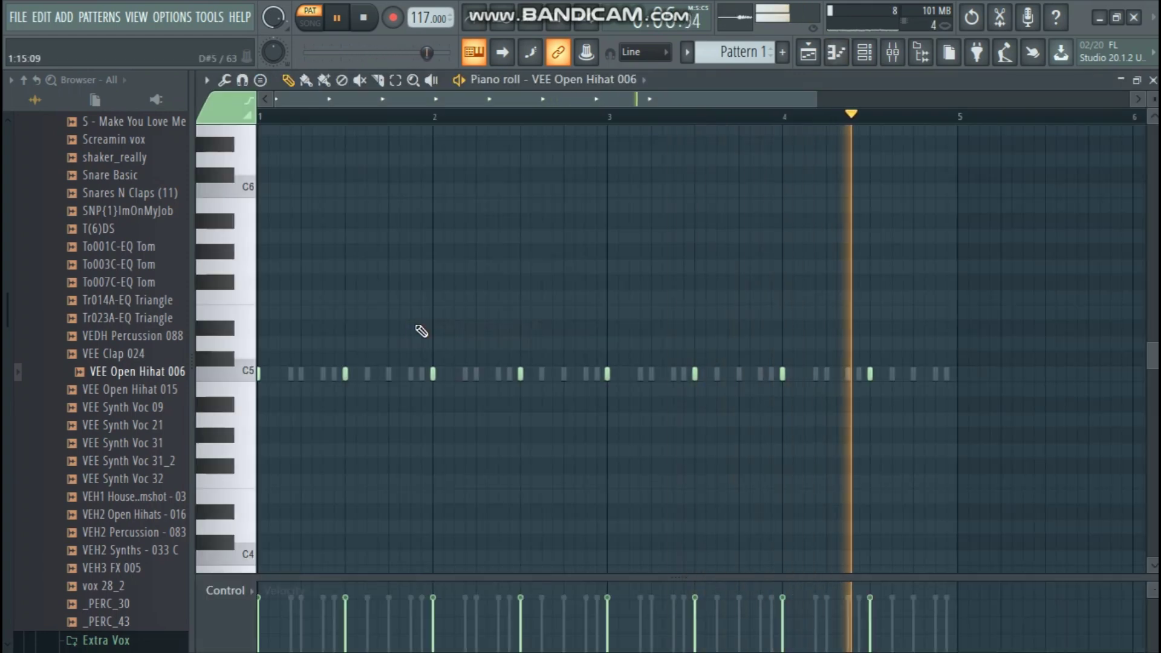
scroll(482, 122, "up", 2)
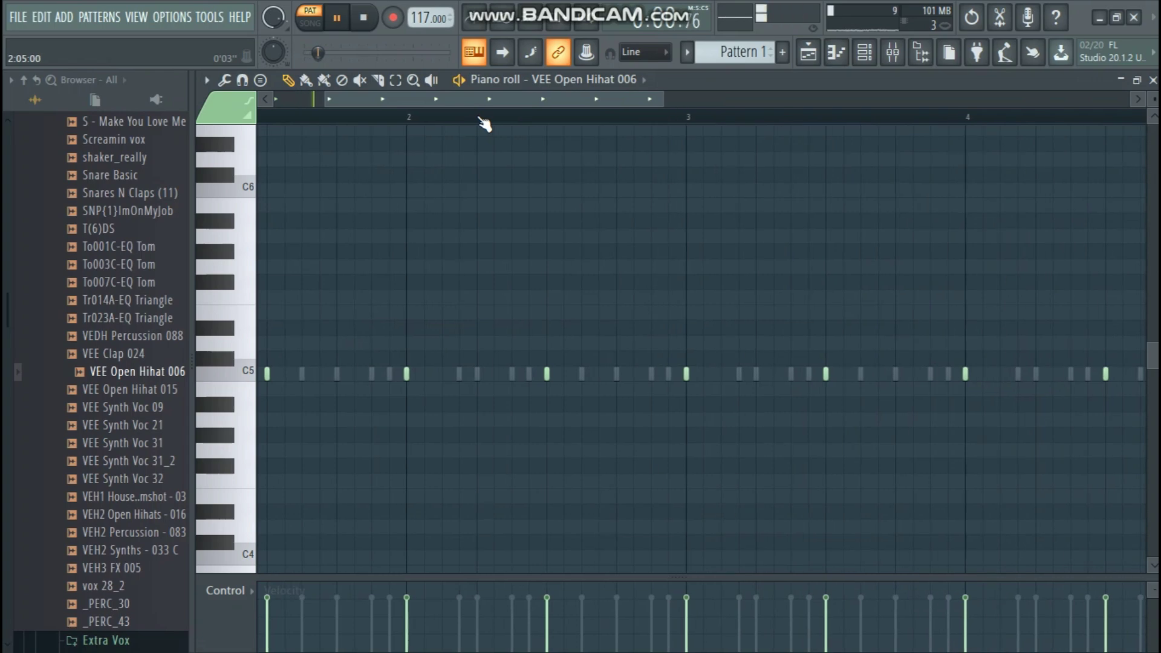
scroll(484, 123, "up", 2)
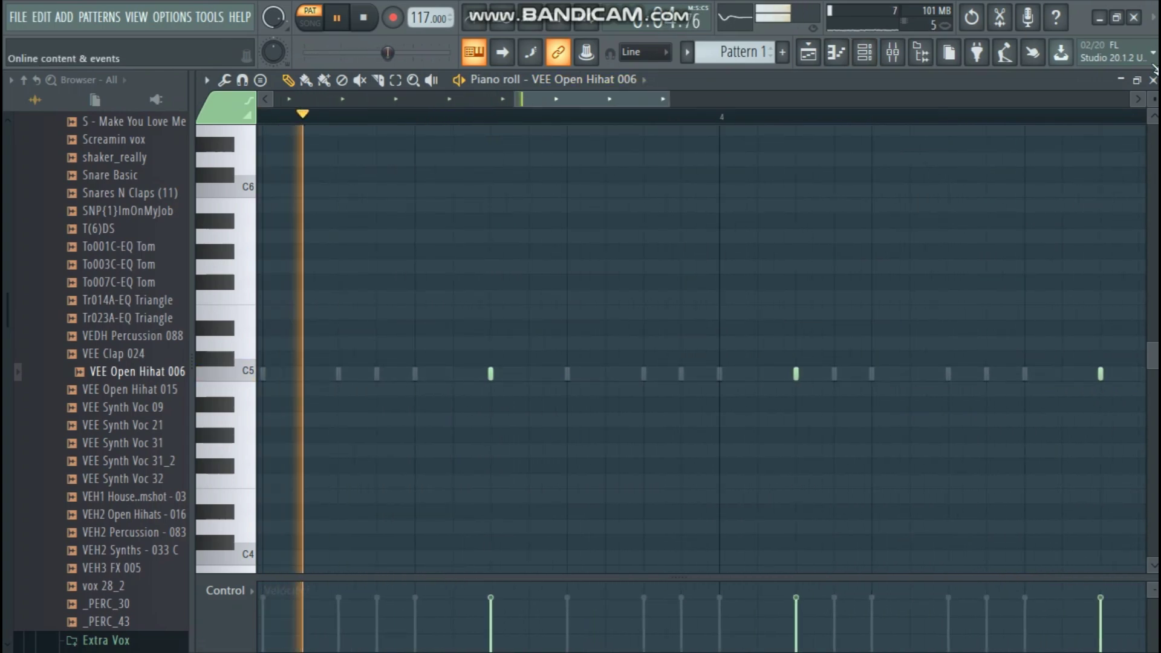
left_click(1153, 80)
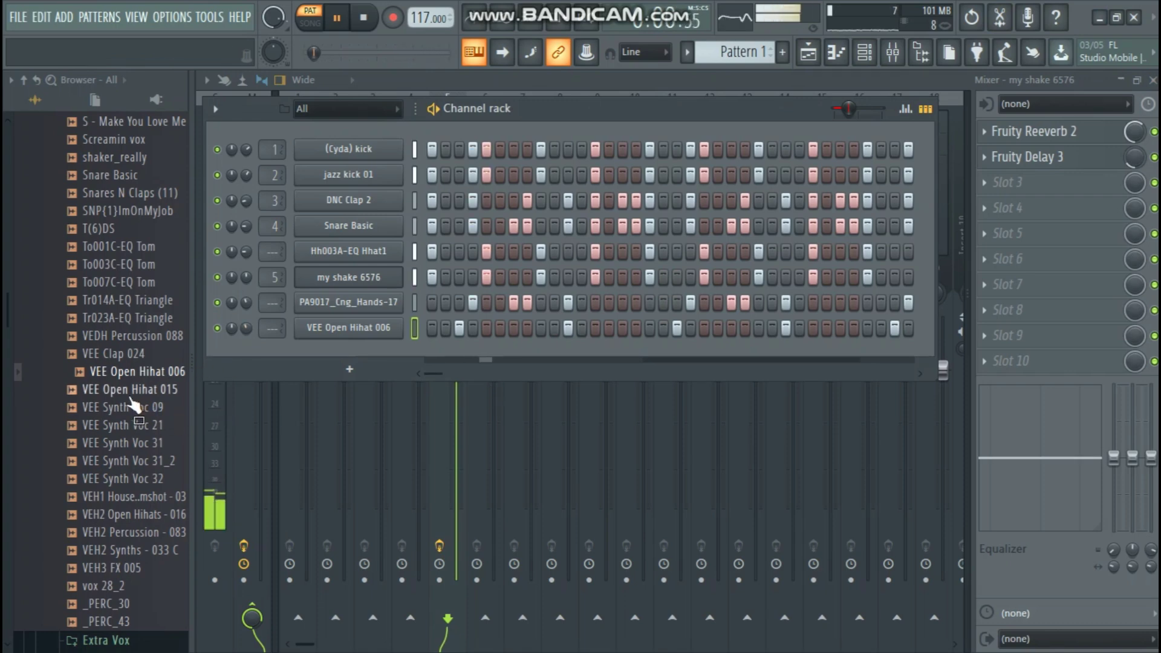
Step: Add VEE Synth Voc 09 as a new channel, copy the VEE Open Hihat 006 notes into it and reduce its volume to about 50%
scroll(130, 404, "down", 5)
scroll(121, 393, "up", 5)
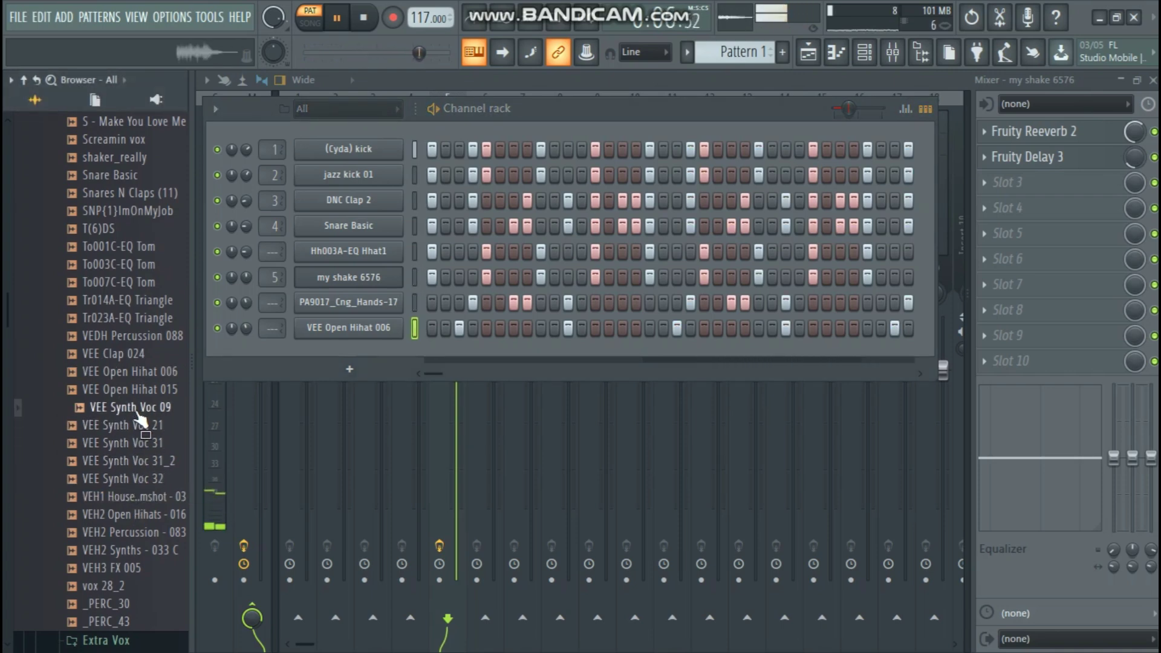
left_click_drag(137, 413, 338, 355)
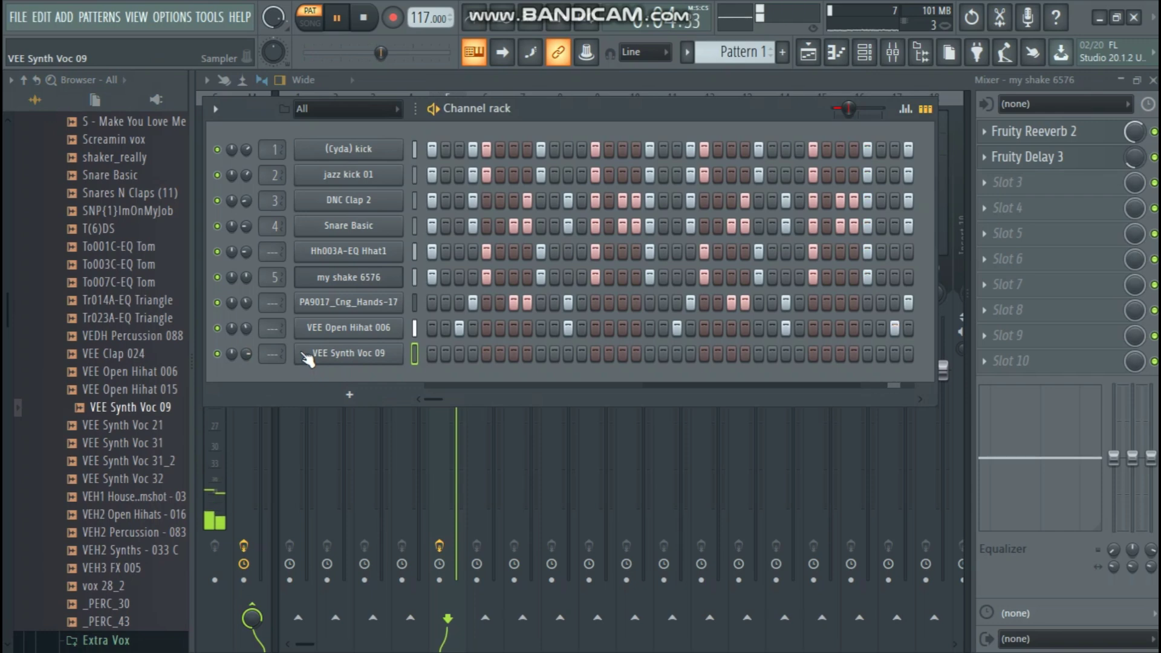
left_click(413, 329)
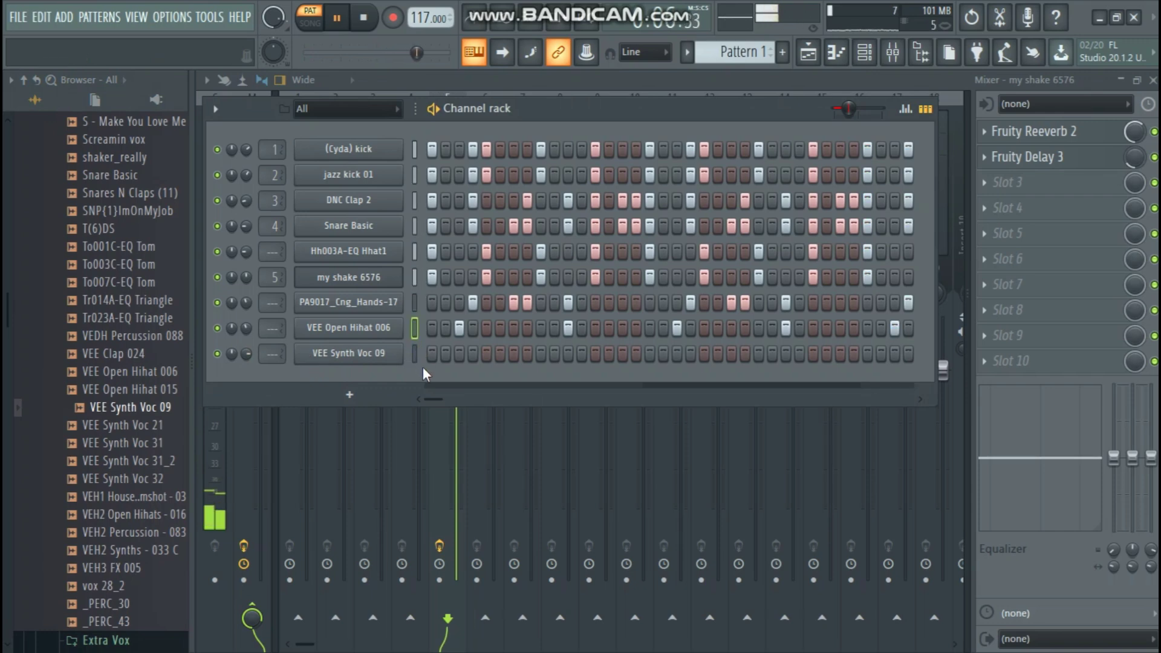
left_click(417, 352)
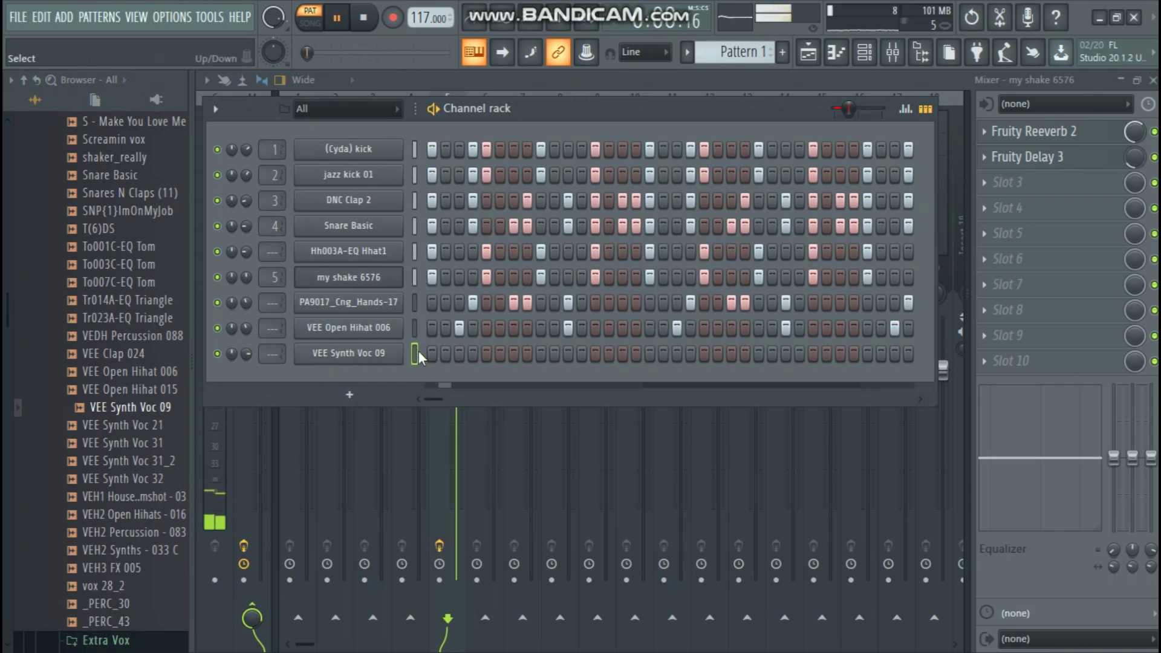
key("ctrl+v")
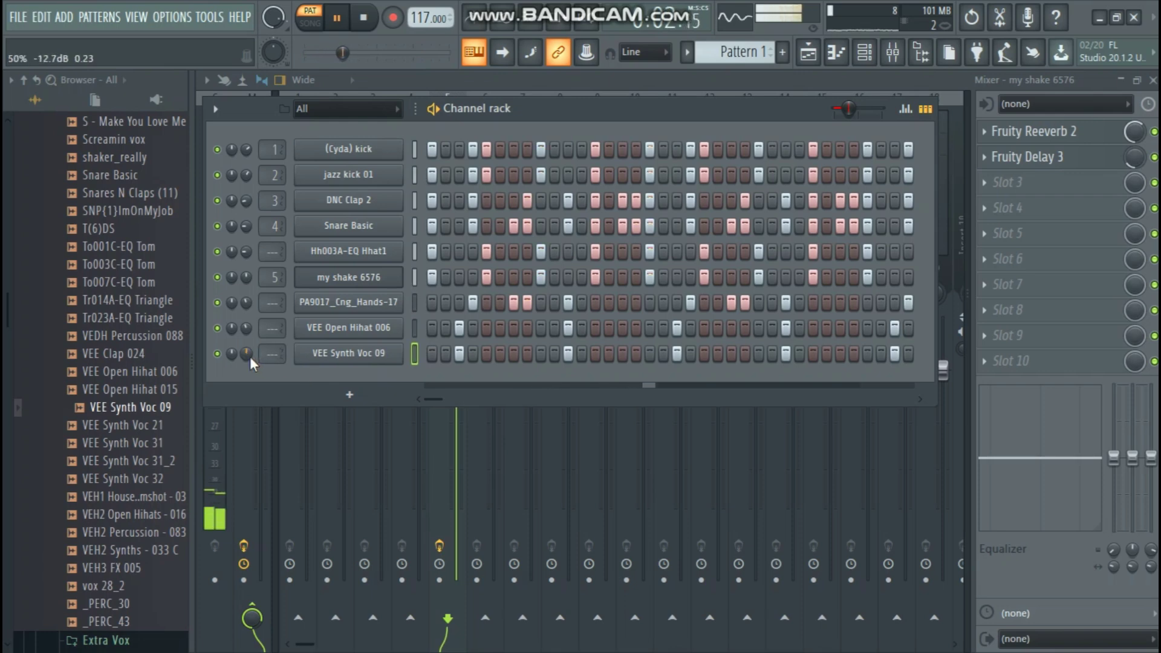
Step: Lower the time-stretching pitch of VEE Synth Voc 09 in its channel settings, with the stretch mode on Auto
left_click(335, 355)
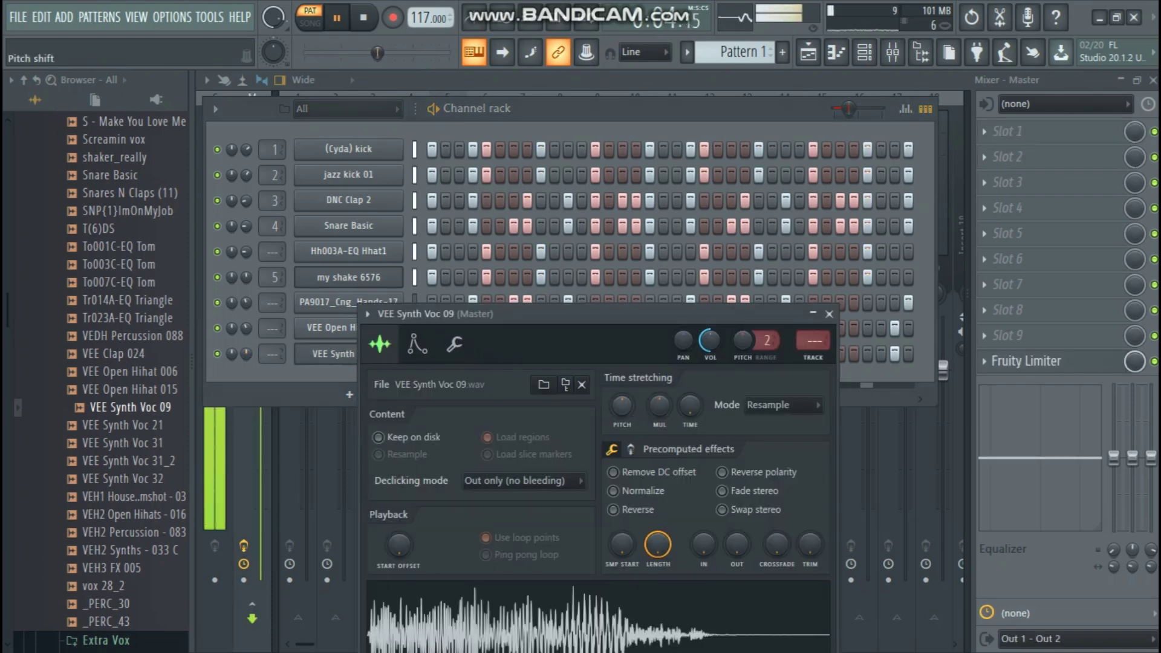
left_click_drag(626, 402, 623, 400)
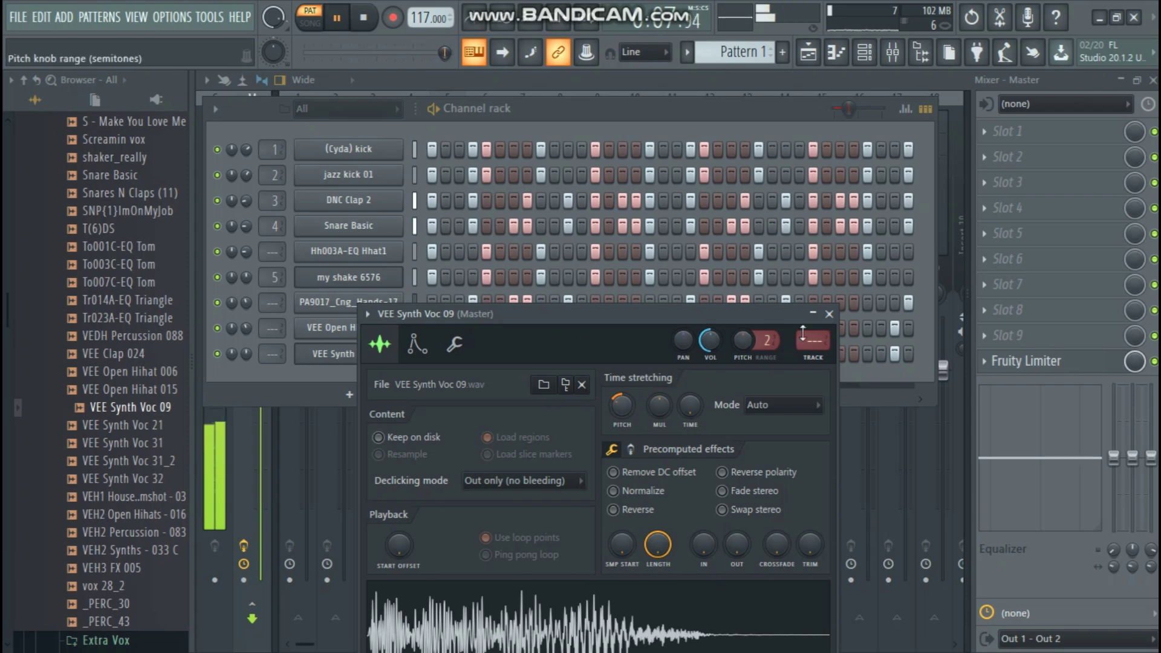
left_click(829, 314)
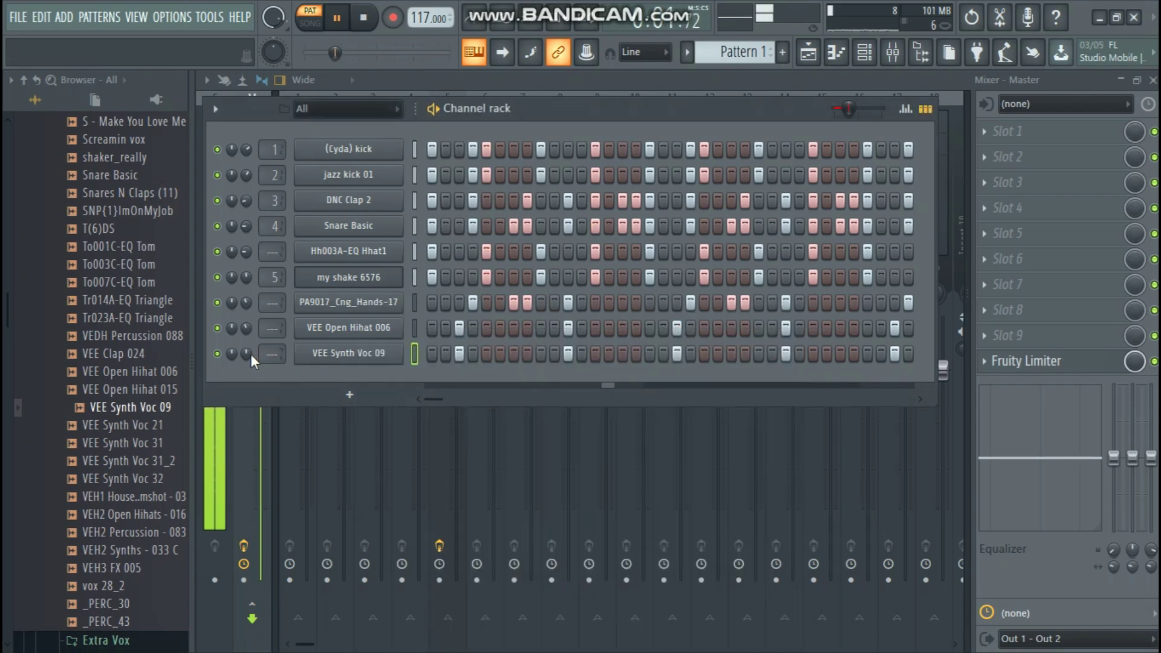
Step: Route the VEE Synth Voc 09 channel to free mixer track 6
left_click(333, 357)
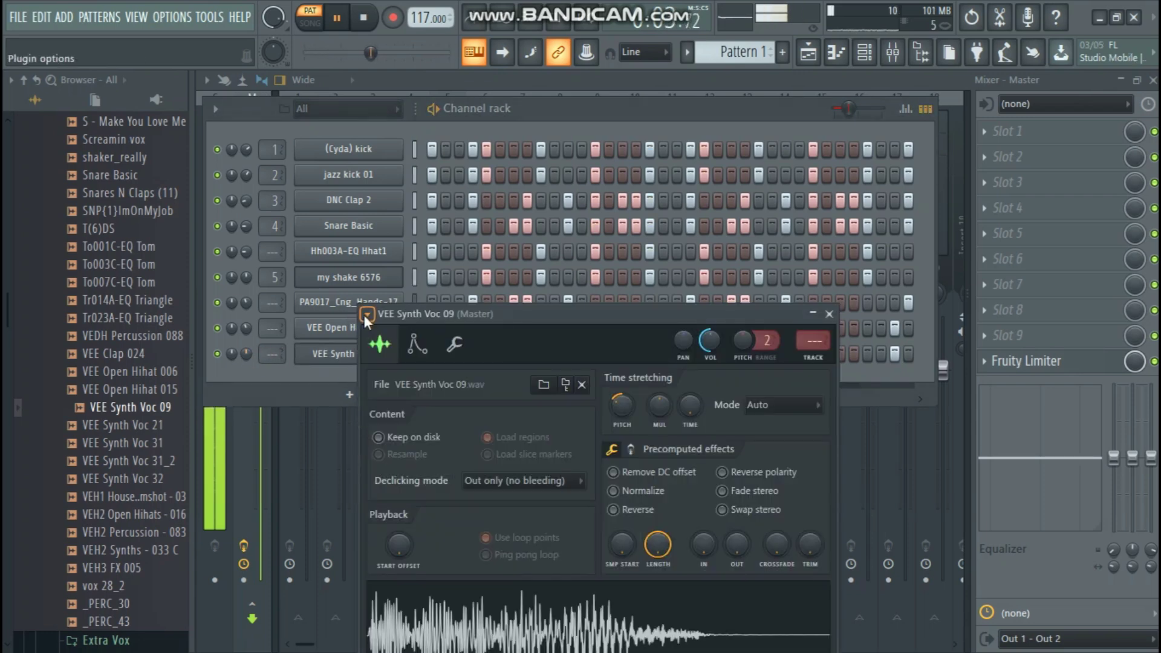
left_click(366, 314)
left_click(603, 361)
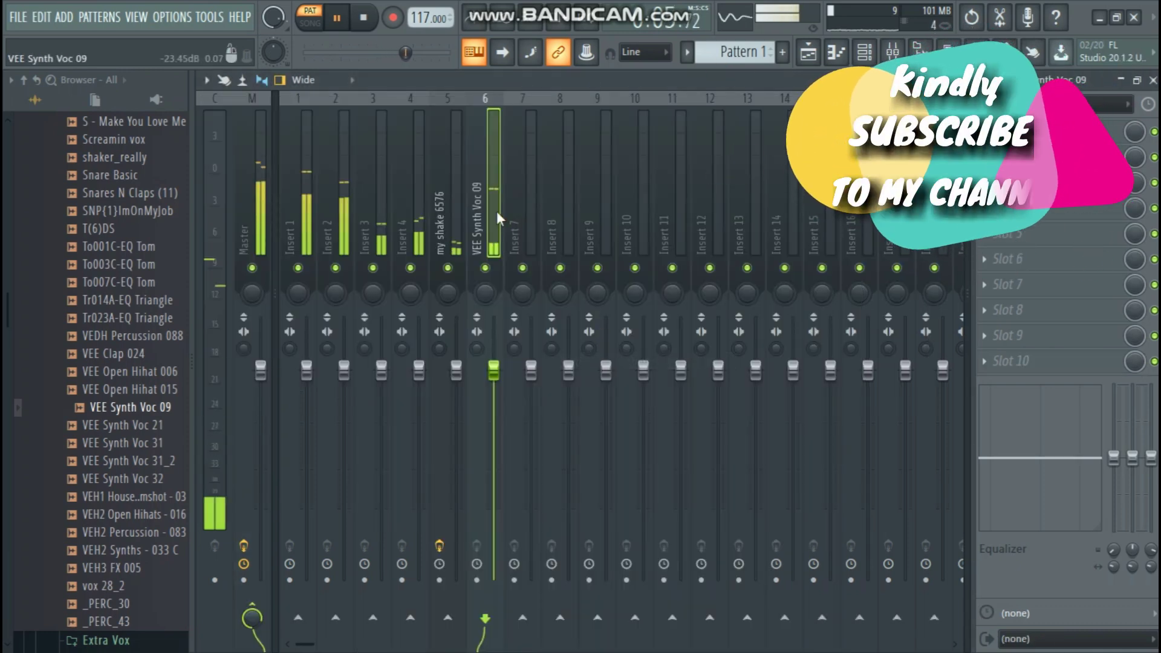
Step: Load Fruity Reeverb 2 into slot 1 of the VEE Synth Voc 09 track, raise the low cut to about 395 Hz and reduce its mix level
left_click(1016, 132)
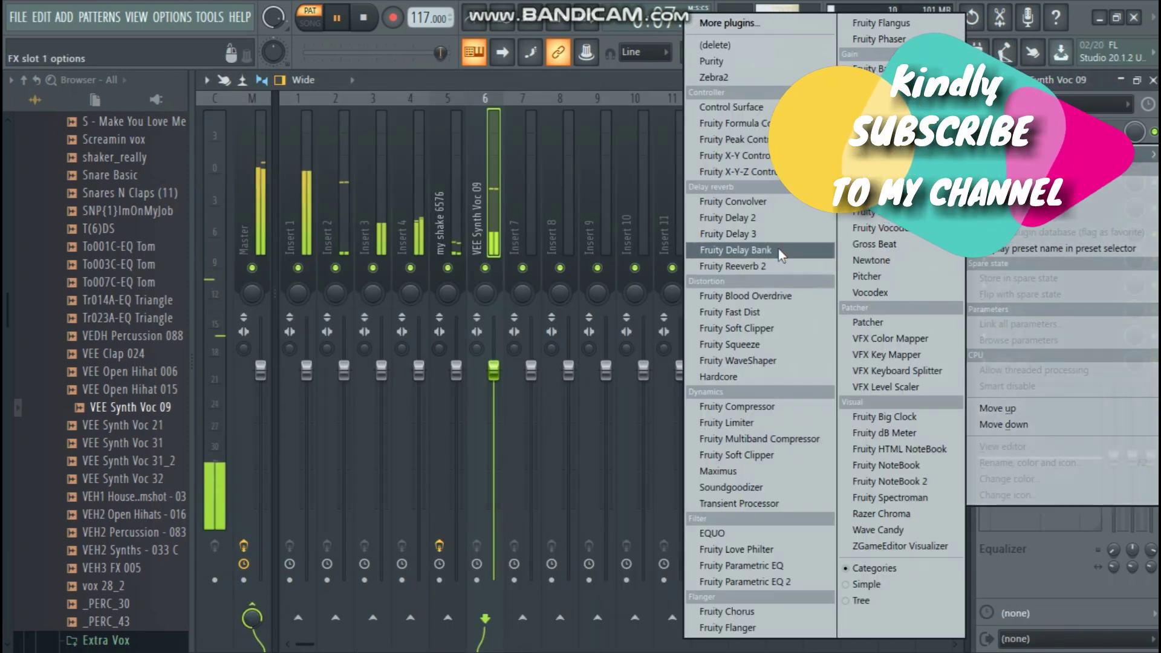
left_click(778, 267)
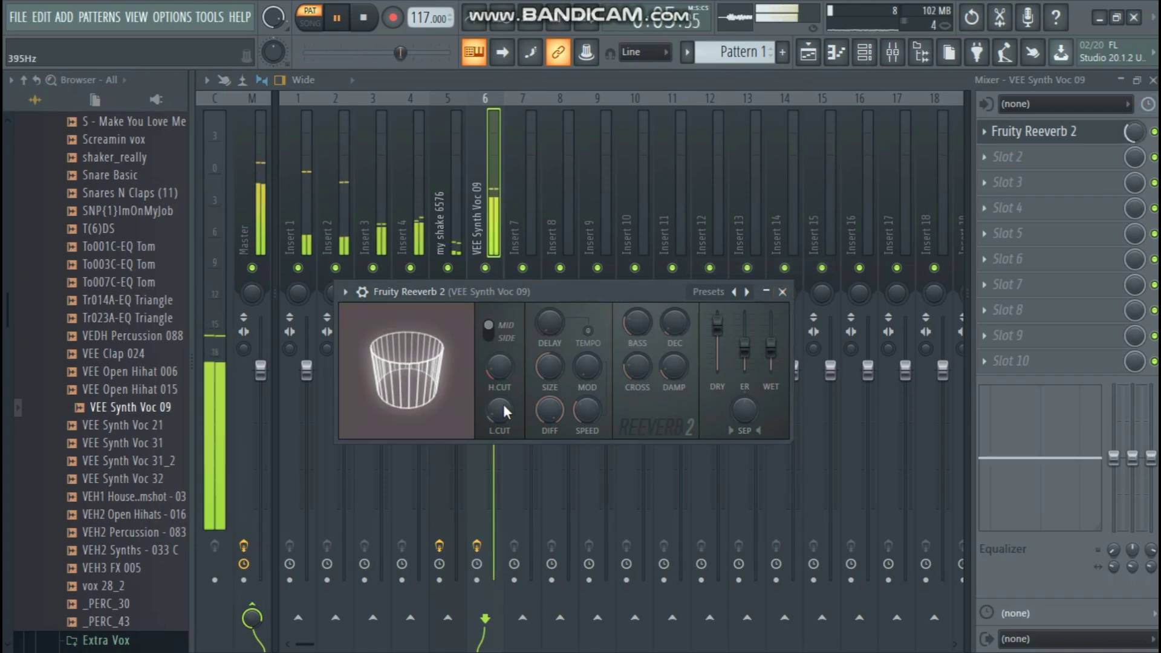
left_click_drag(564, 369, 553, 369)
scroll(500, 376, "down", 5)
scroll(745, 359, "up", 3)
scroll(769, 363, "up", 1)
left_click(498, 227)
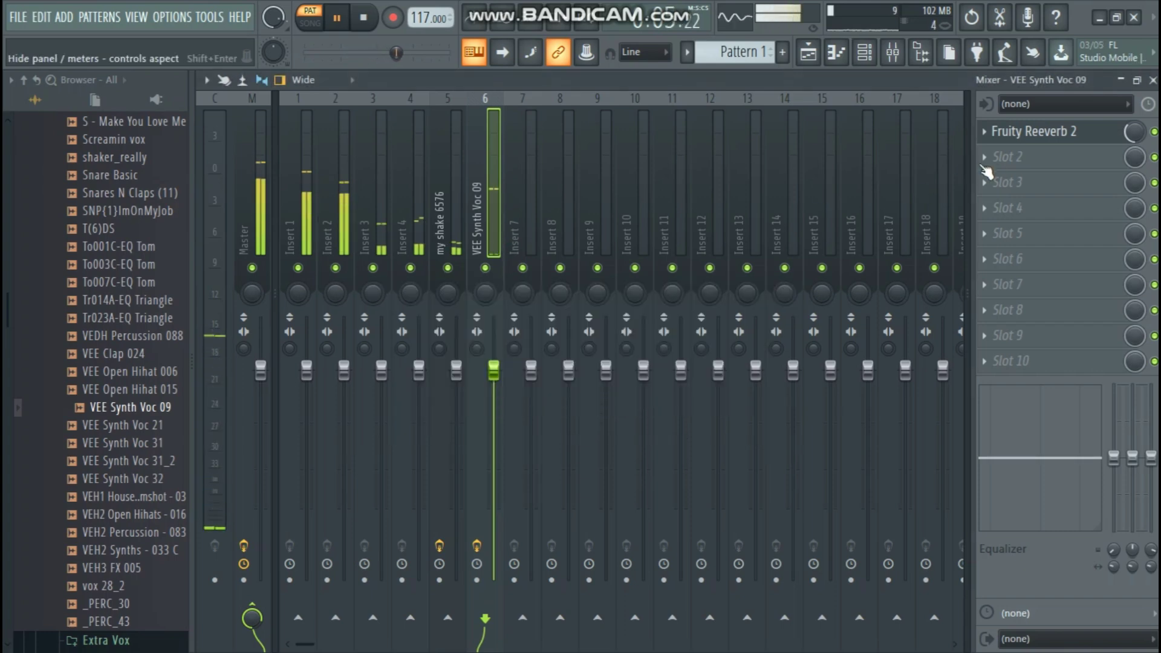
Step: Load Fruity Delay 2 into slot 2 of the VEE Synth Voc 09 track and lower its mix level
left_click(1001, 159)
left_click(759, 220)
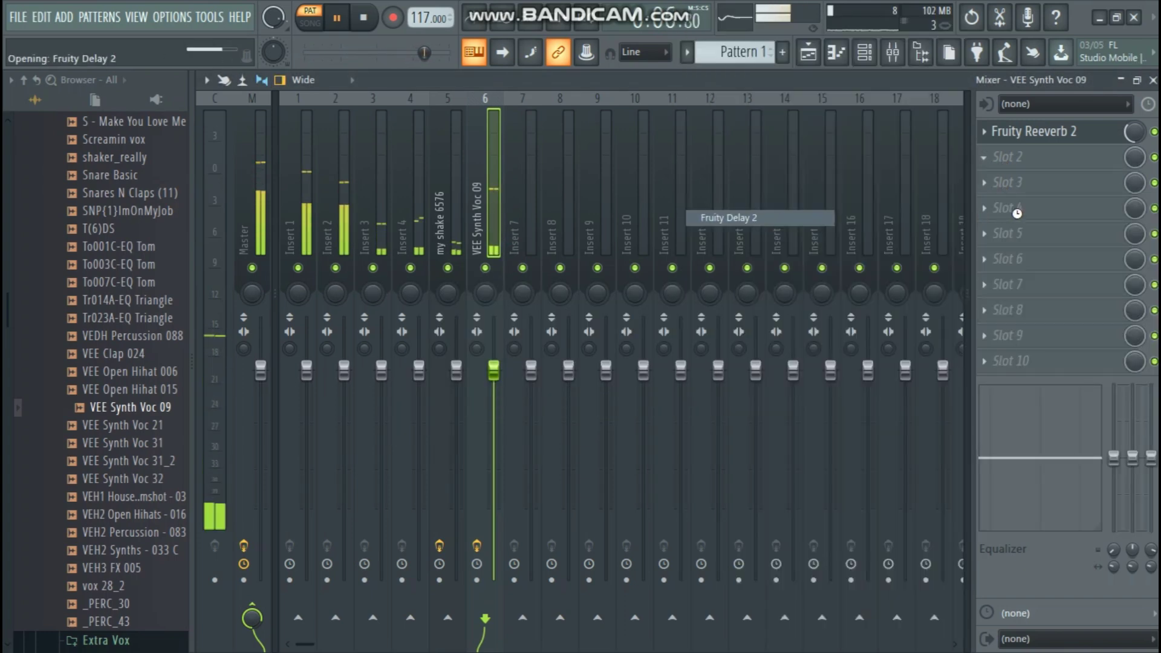
scroll(1133, 158, "down", 5)
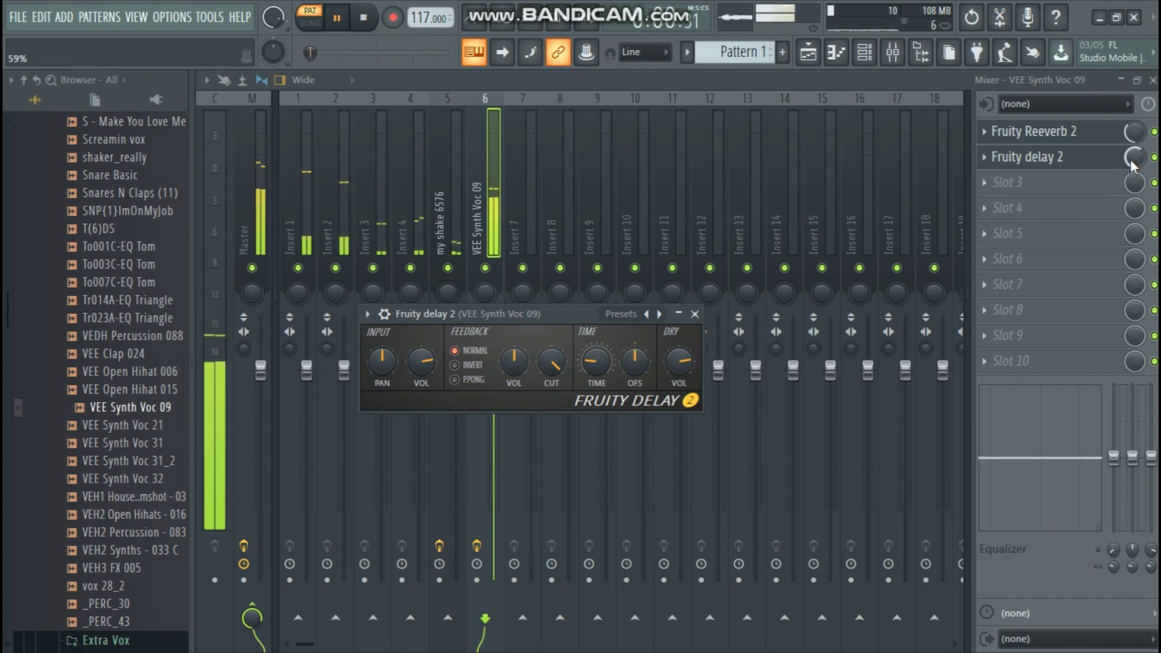
scroll(1134, 159, "up", 2)
scroll(1132, 162, "down", 1)
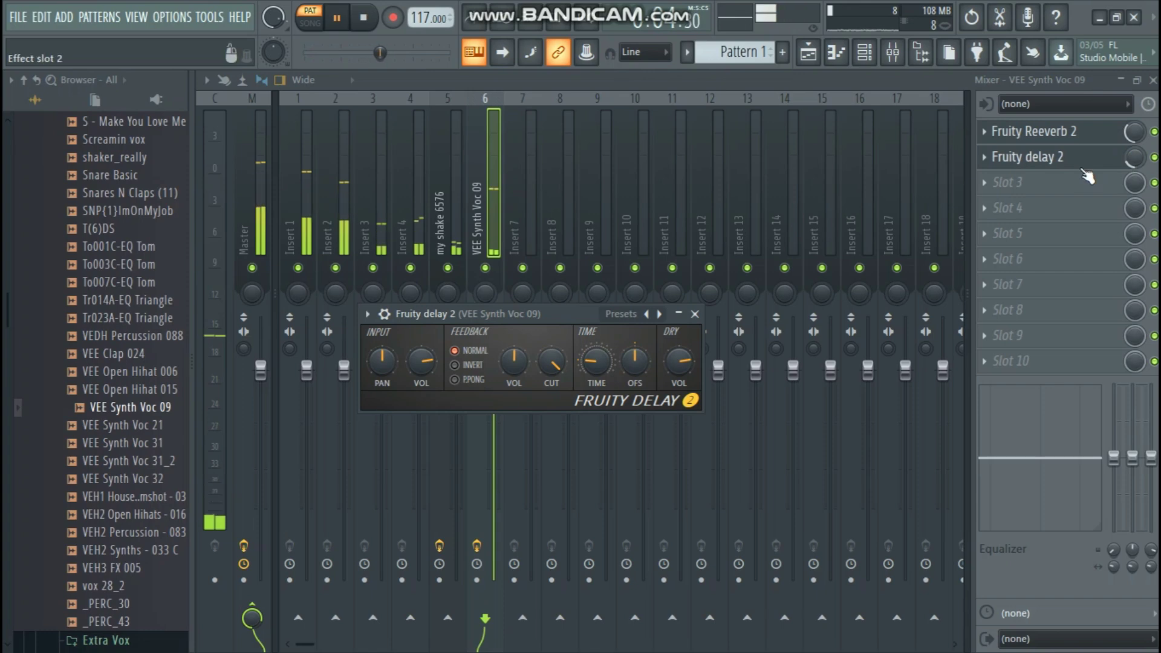
left_click(995, 157)
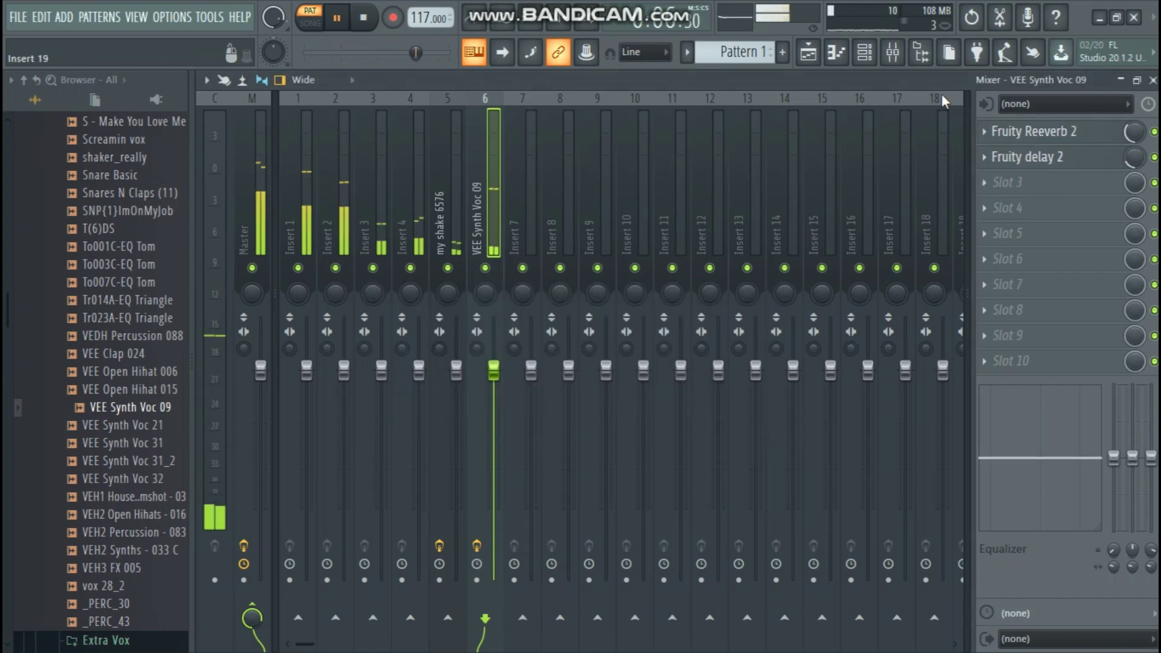
Step: Add a Purity synth as a new channel below Shaker 08 in the channel rack
left_click(865, 52)
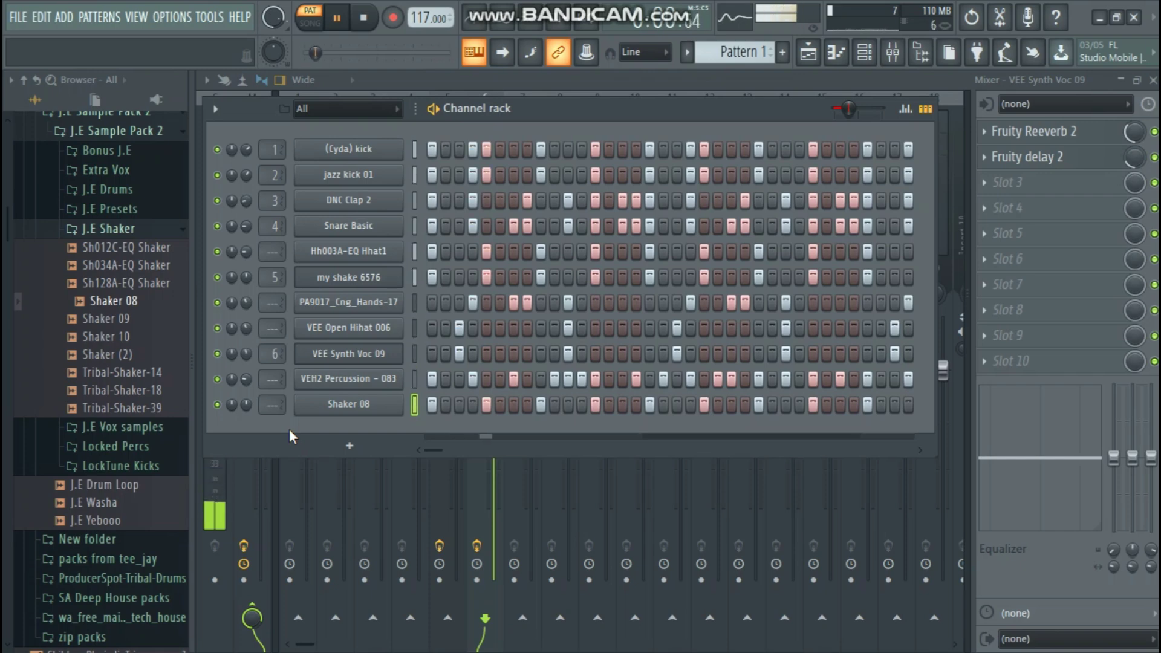
left_click(349, 445)
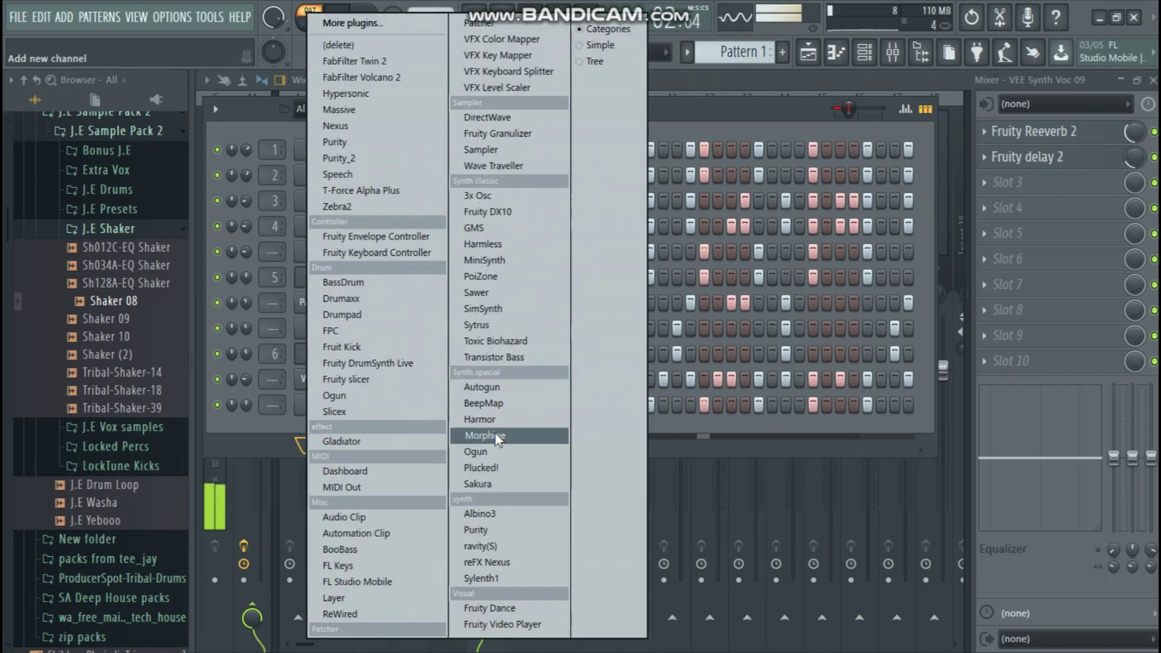
left_click(503, 529)
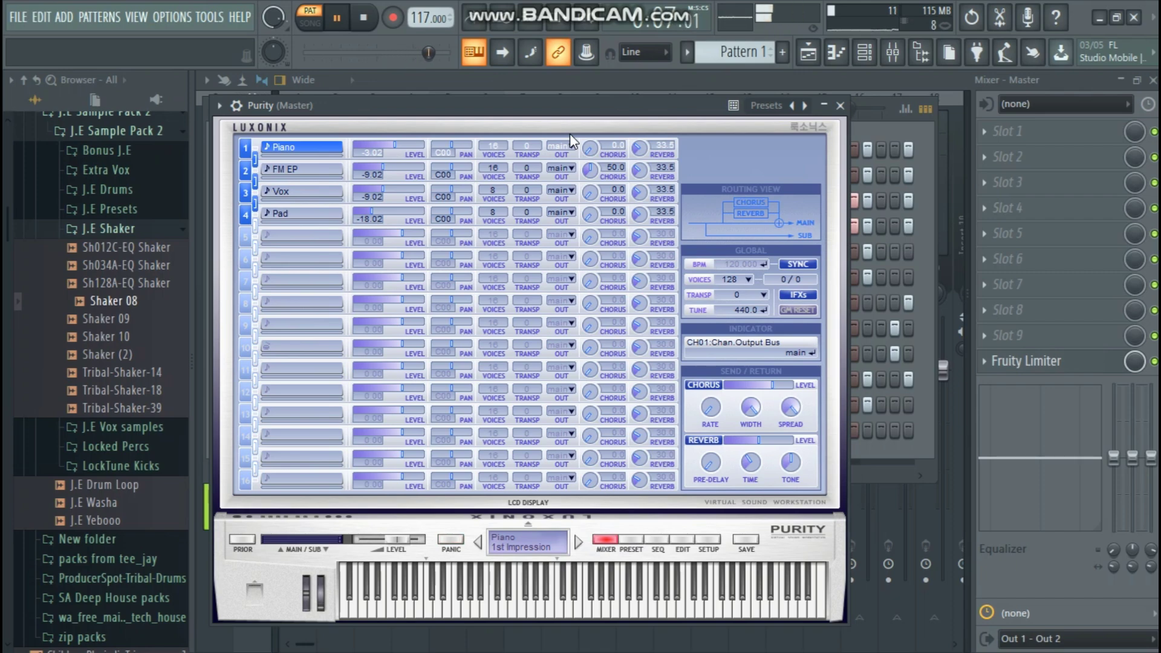
Step: Load the Anatek Brass 2 preset from Purity's Brass category and close the plugin window
left_click(632, 540)
left_click(762, 302)
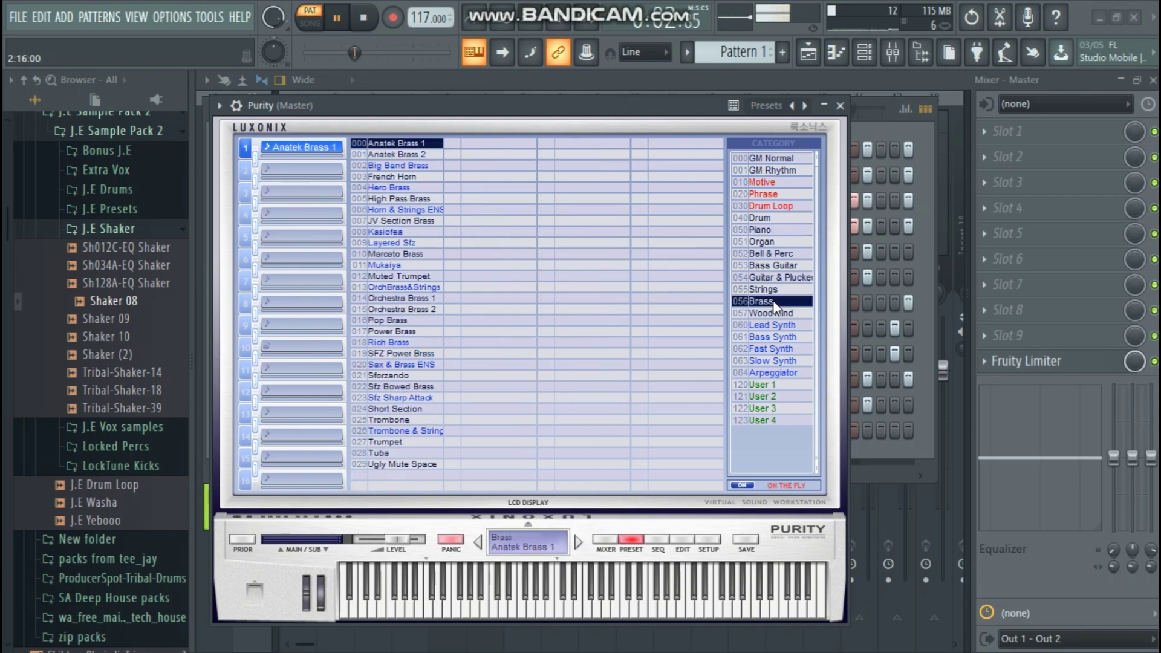
left_click(390, 155)
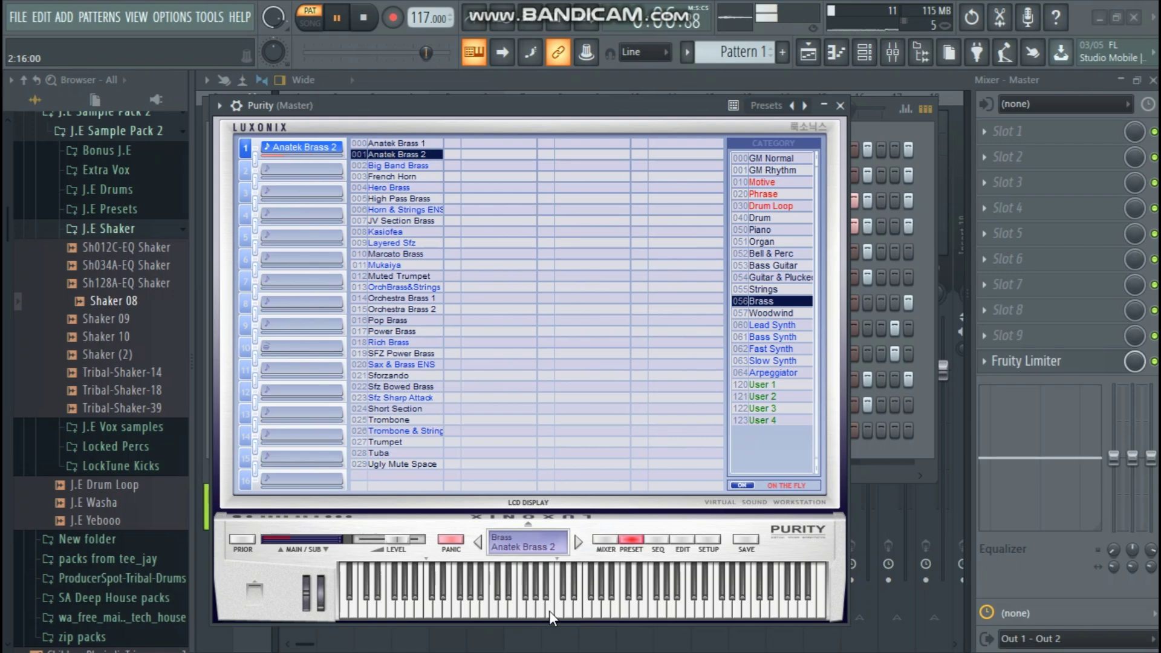
left_click(840, 106)
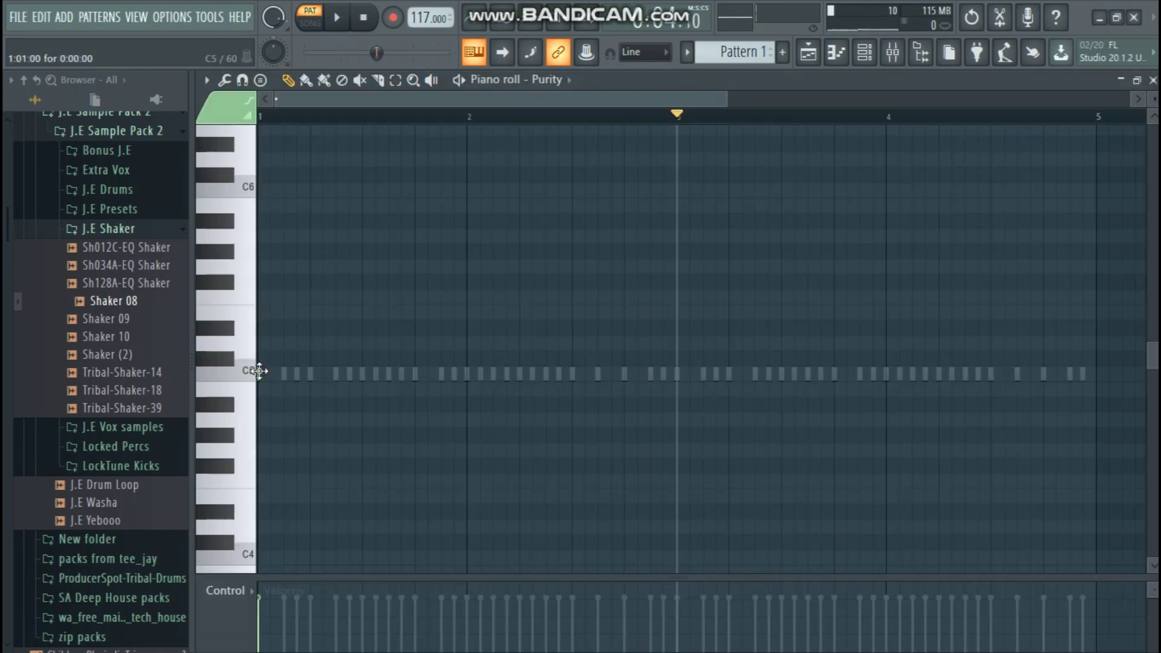
Step: Draw a four-bar note from the start of Purity's piano roll and move it to A5
left_click_drag(262, 373, 1086, 374)
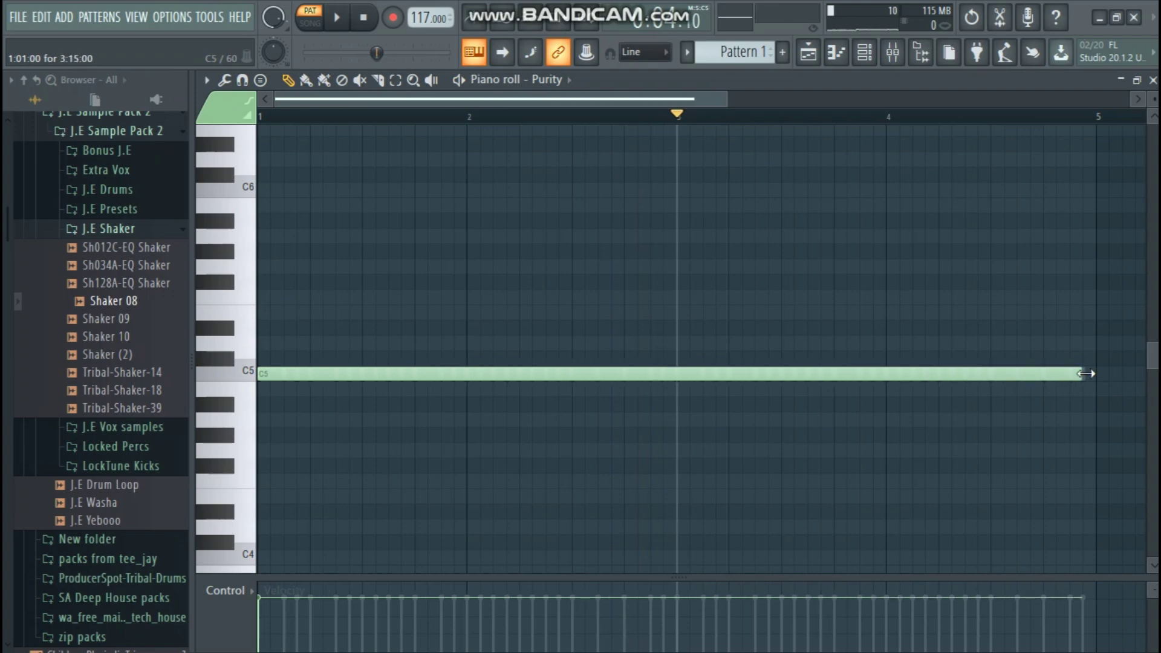
scroll(671, 190, "down", 5)
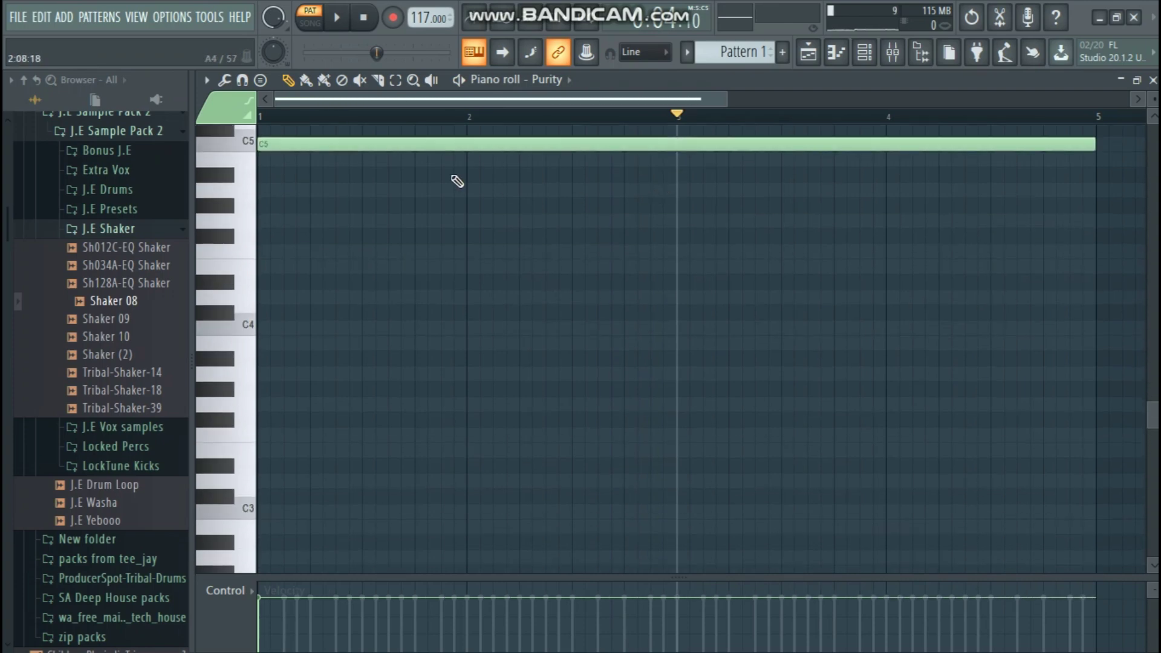
left_click_drag(398, 151, 360, 175)
scroll(353, 307, "up", 4)
left_click_drag(356, 353, 354, 219)
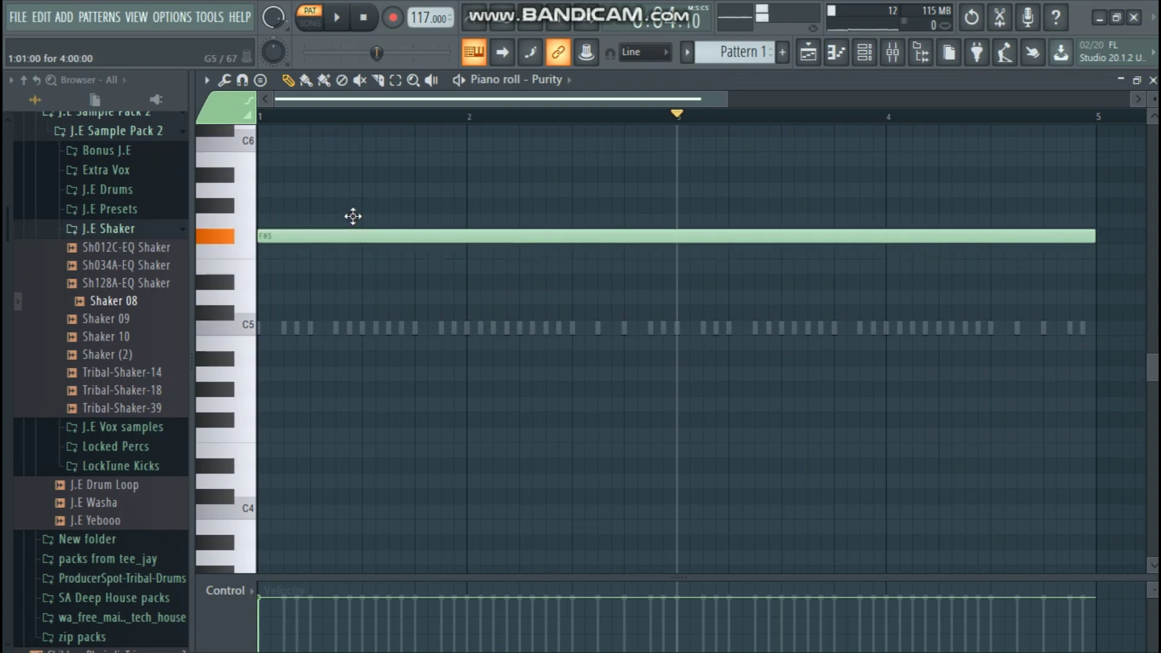
scroll(362, 314, "up", 3)
mouse_move(364, 371)
left_mouse_down()
mouse_move(361, 198)
mouse_move(339, 276)
left_mouse_up()
mouse_move(331, 324)
left_mouse_down()
mouse_move(327, 355)
mouse_move(322, 320)
left_mouse_up()
Step: Play back the pattern with the sustained brass note, close Purity's piano roll and mute the Purity channel
key("space")
key("space")
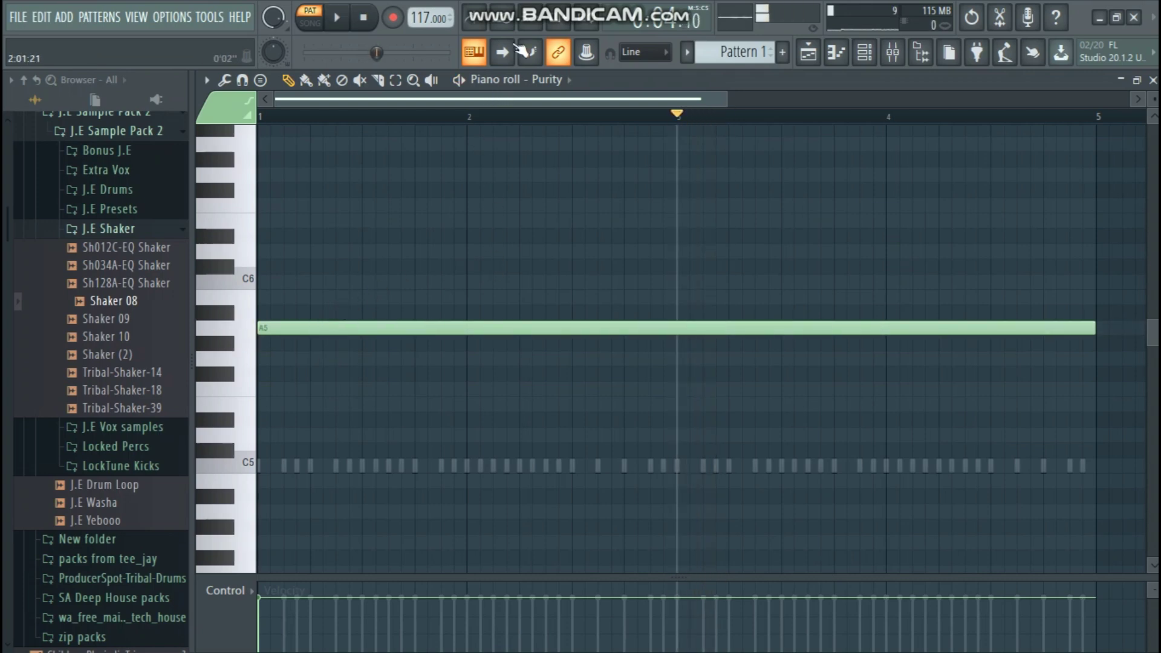
left_click(374, 13)
key("space")
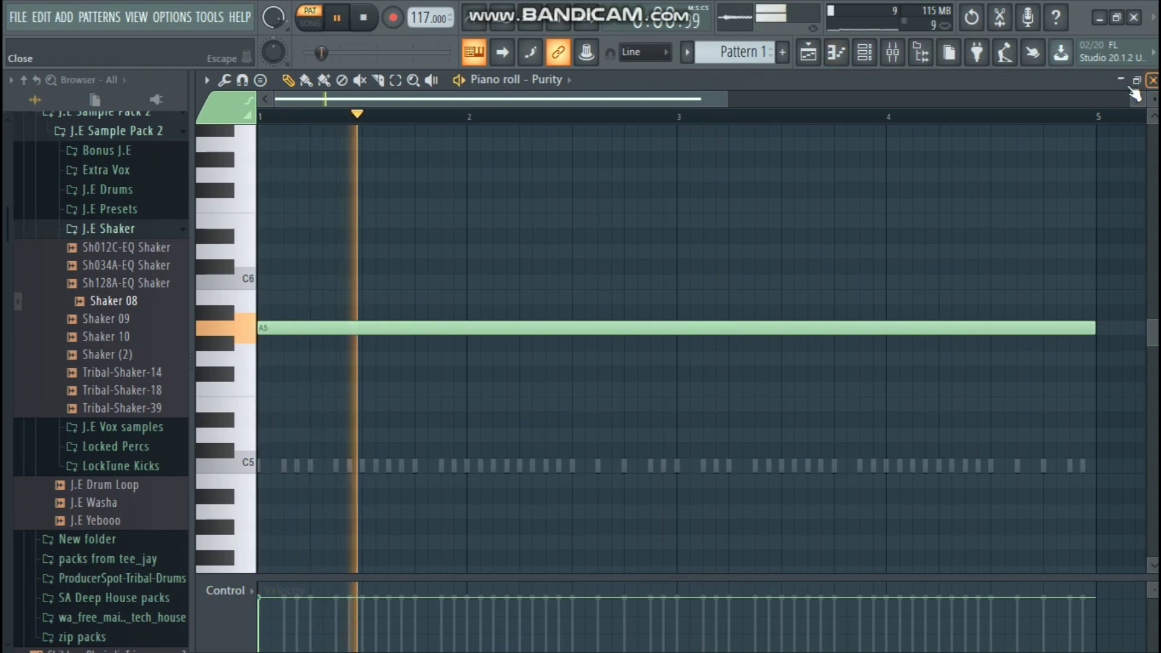
left_click(1154, 80)
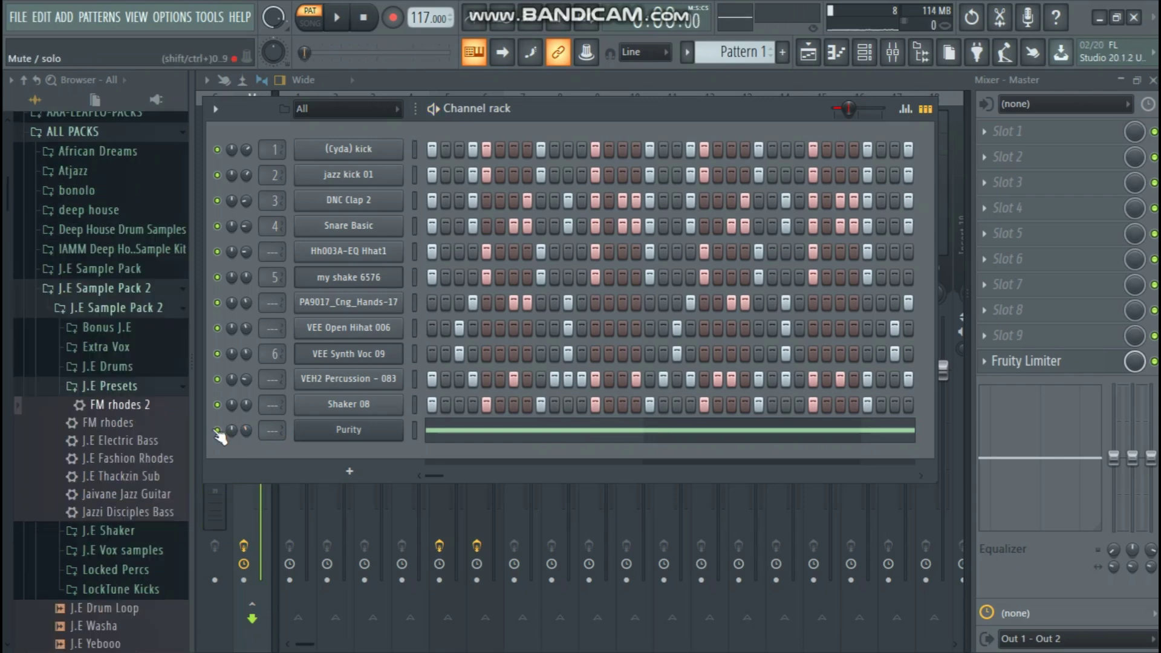
left_click(217, 431)
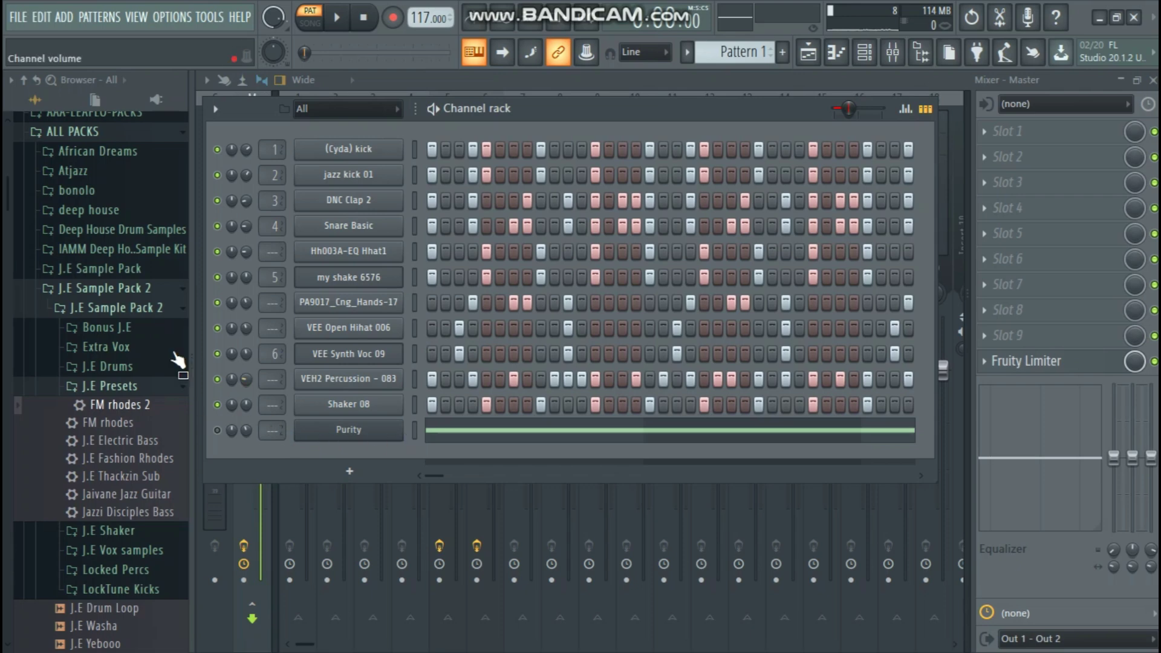
Step: Add the FM rhodes 2 preset from the J.E Presets folder as a new channel below Purity
left_click(138, 388)
left_click(138, 387)
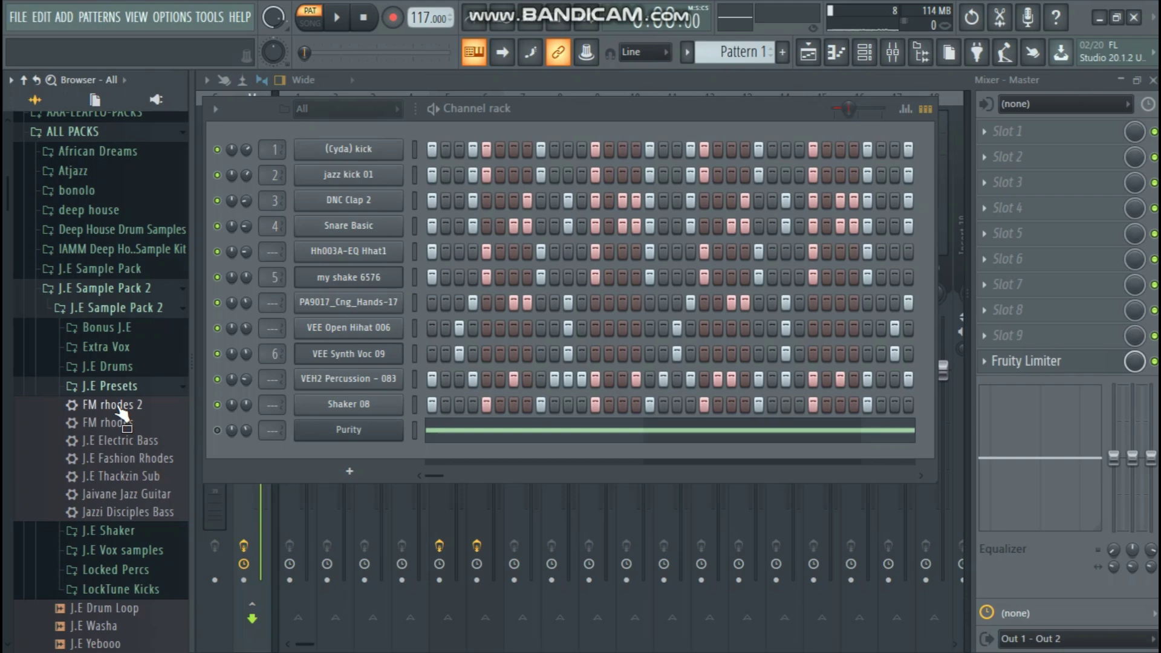
left_click_drag(118, 410, 364, 455)
left_click(1011, 247)
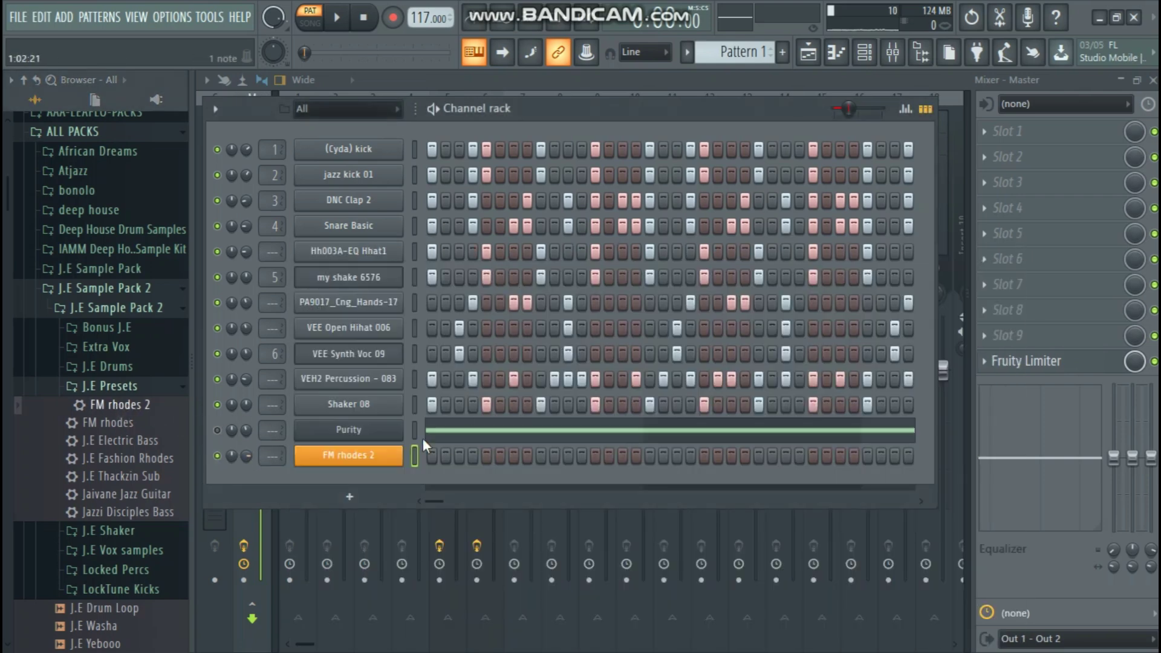
right_click(363, 459)
left_click(440, 438)
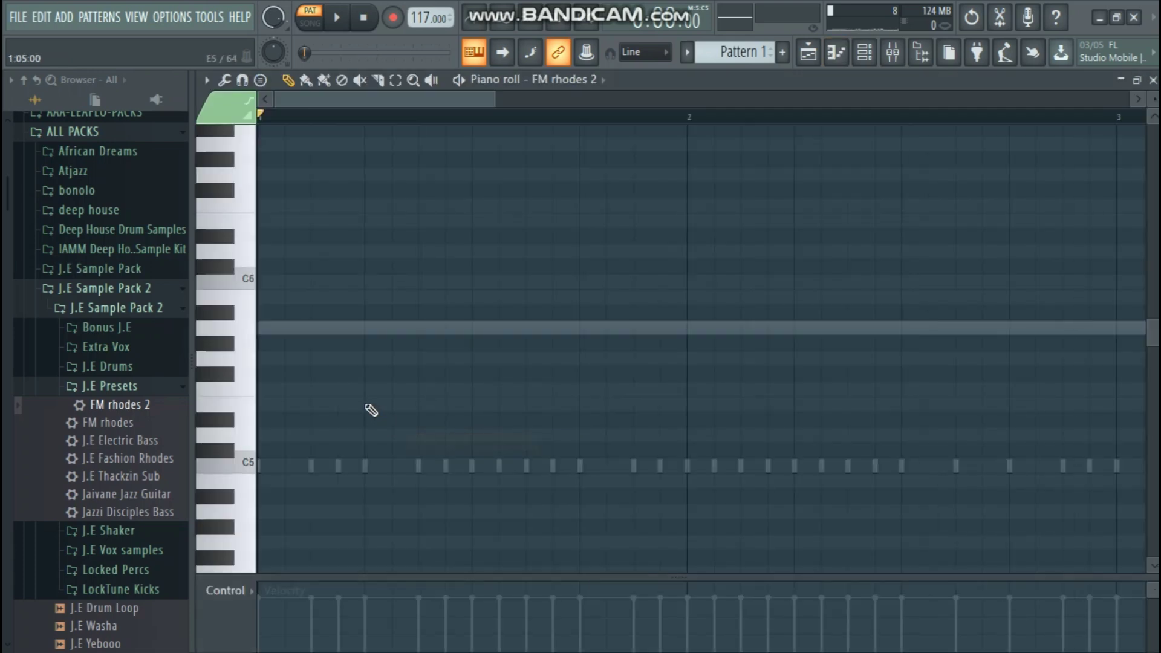
scroll(371, 410, "up", 2)
scroll(370, 406, "up", 2)
scroll(364, 404, "down", 3)
scroll(364, 404, "up", 1)
left_click(1153, 80)
left_click(218, 430)
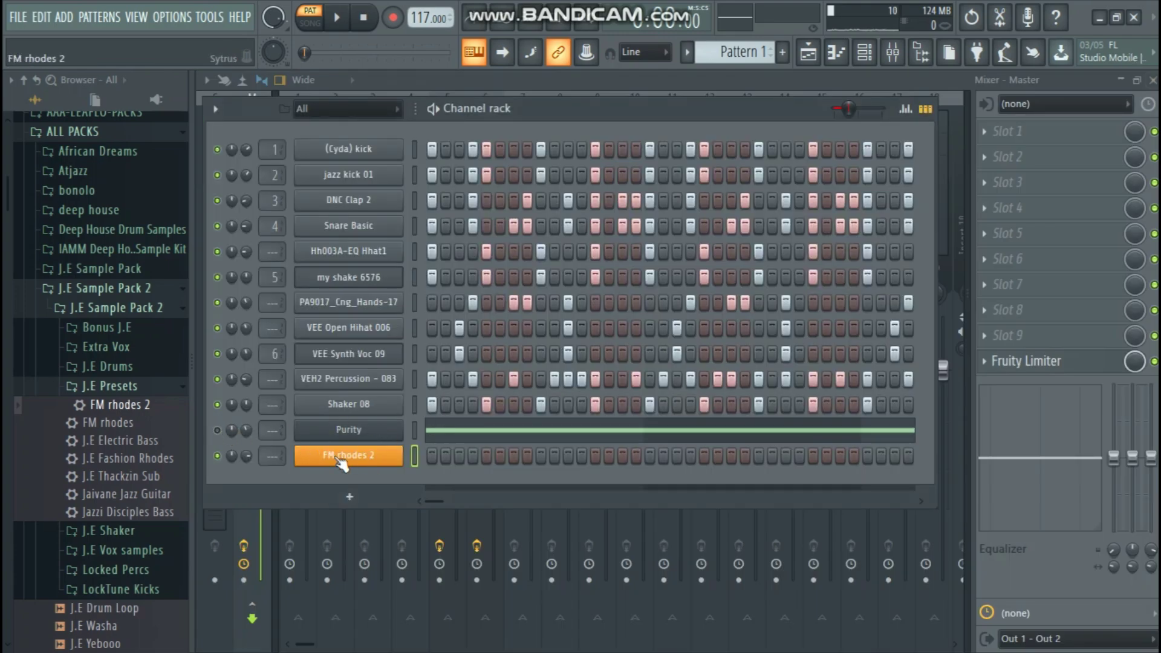
Step: Play the pattern with the FM rhodes 2 piano roll open and audition the instrument's keys over the beat
right_click(399, 456)
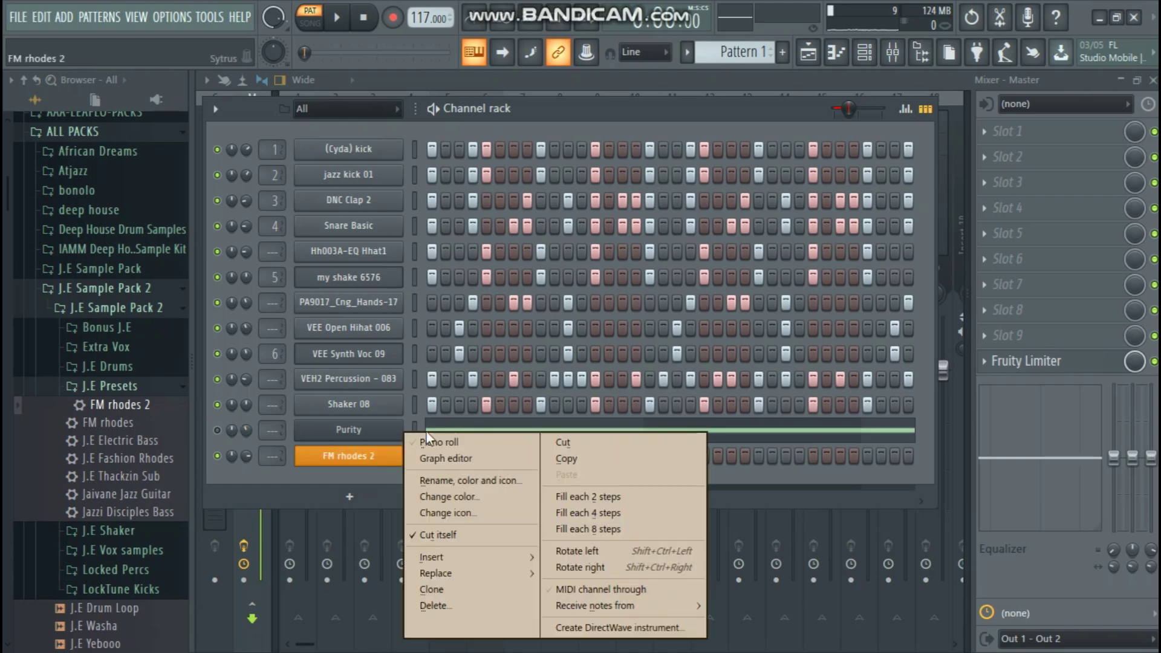
left_click(441, 440)
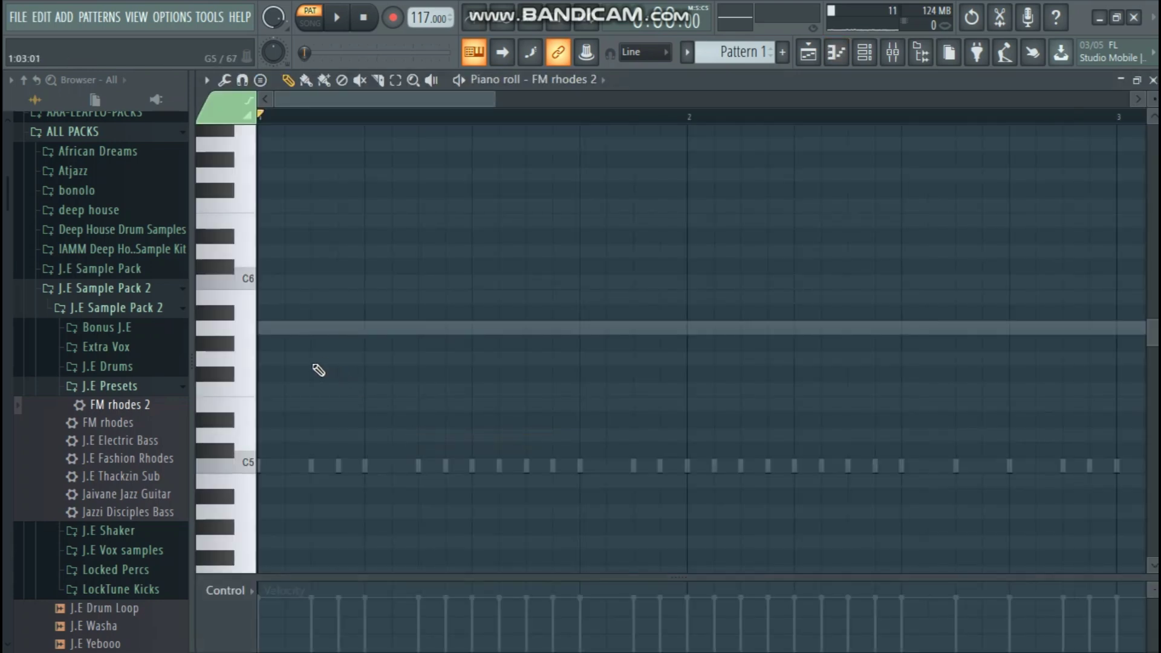
key("space")
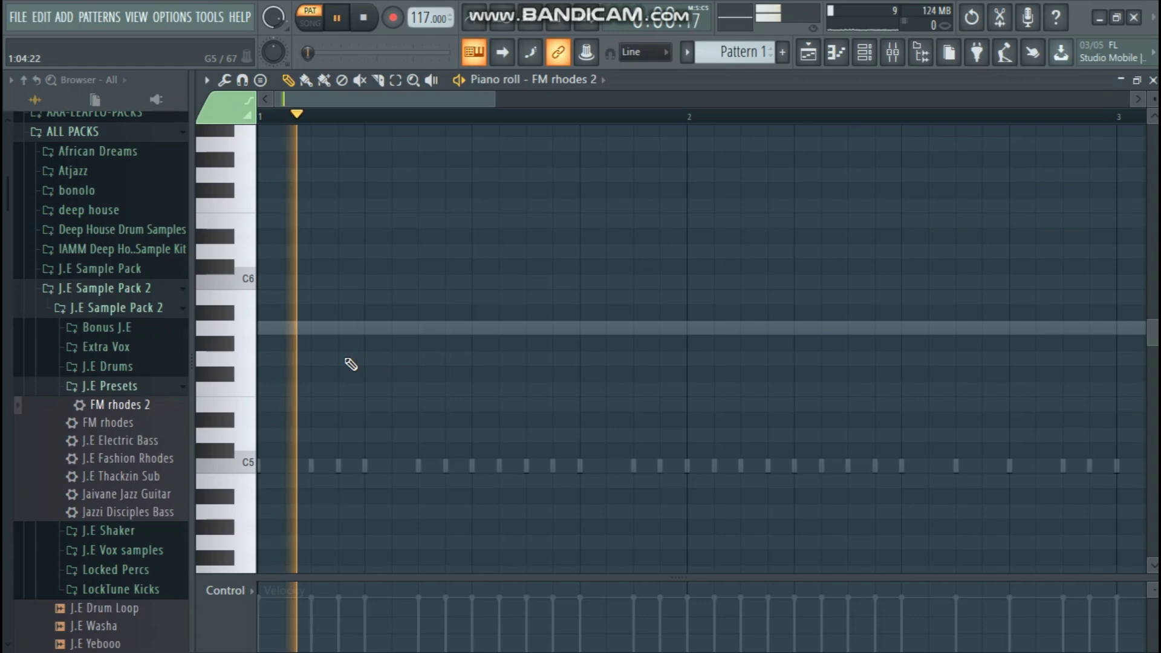
scroll(312, 320, "up", 2)
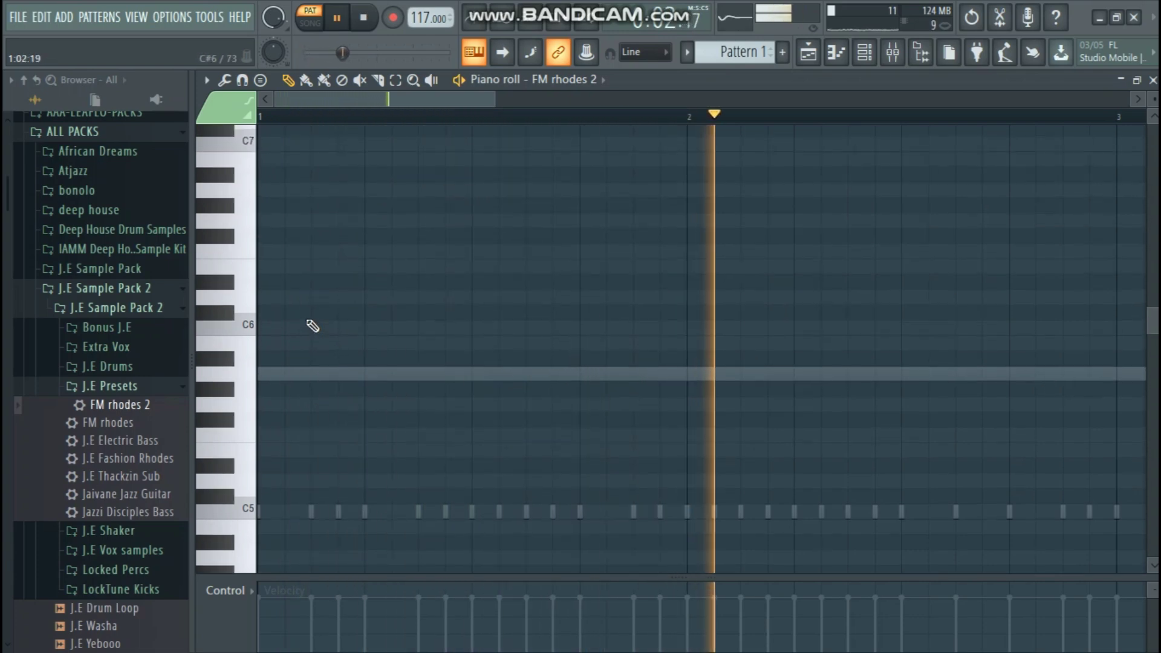
key("XF86AudioRaiseVolume")
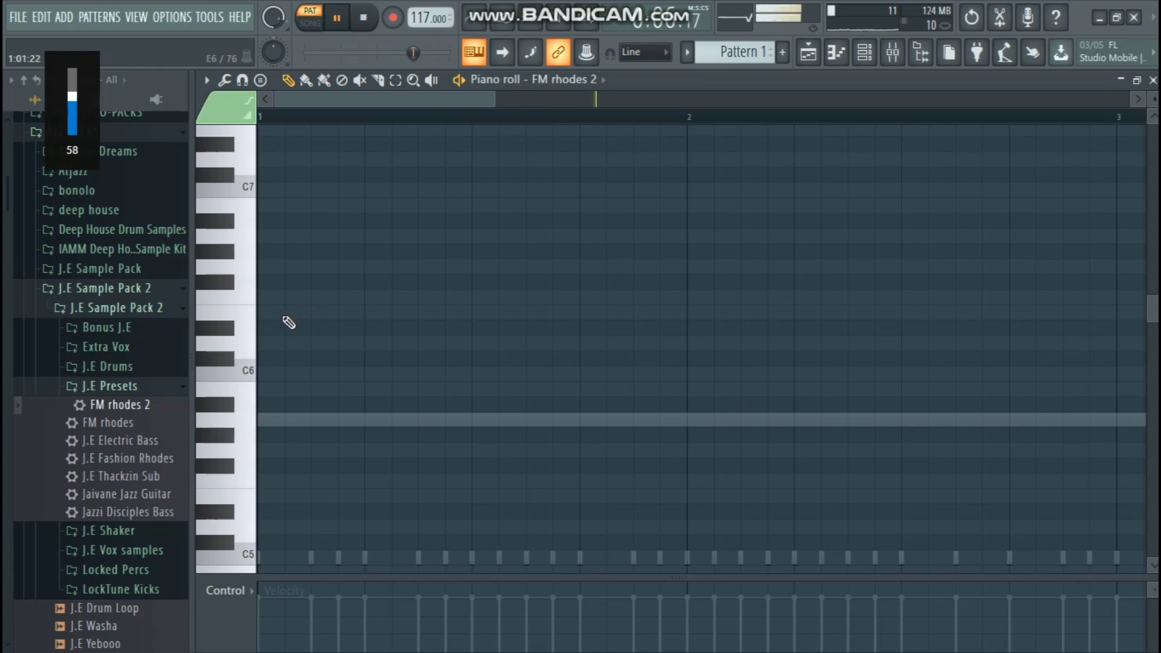
scroll(285, 327, "up", 1)
left_click(245, 313)
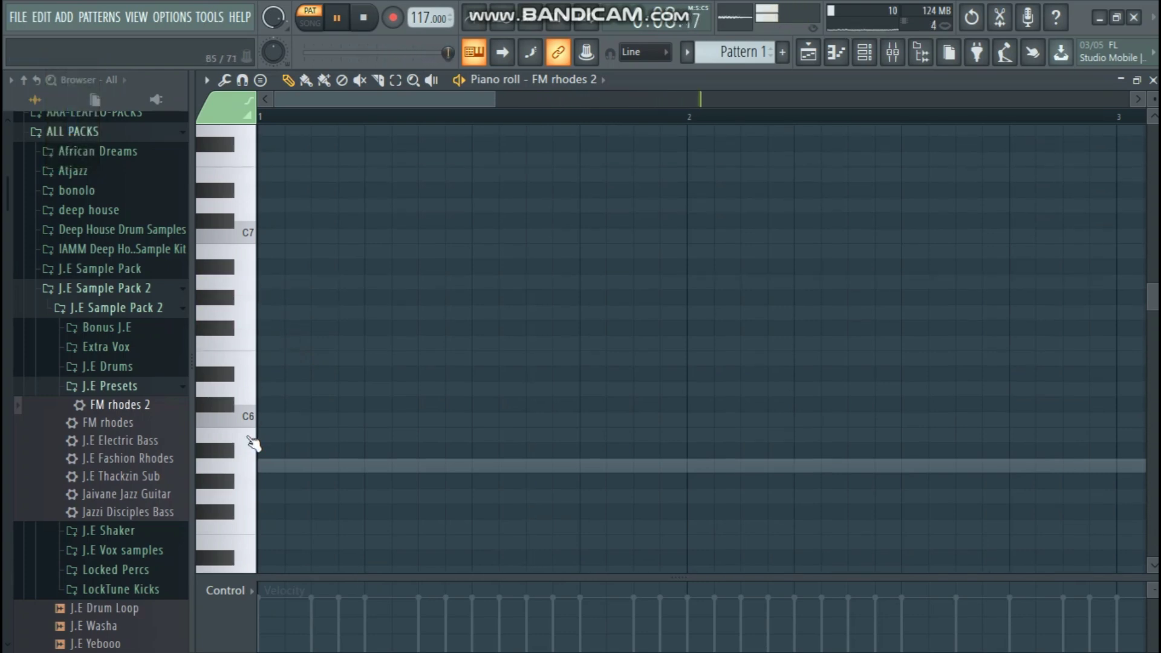
Step: Set the FM rhodes 2 channel volume to 28%, auditioning its piano roll keys between adjustments
left_click(1153, 80)
left_click_drag(243, 452, 245, 459)
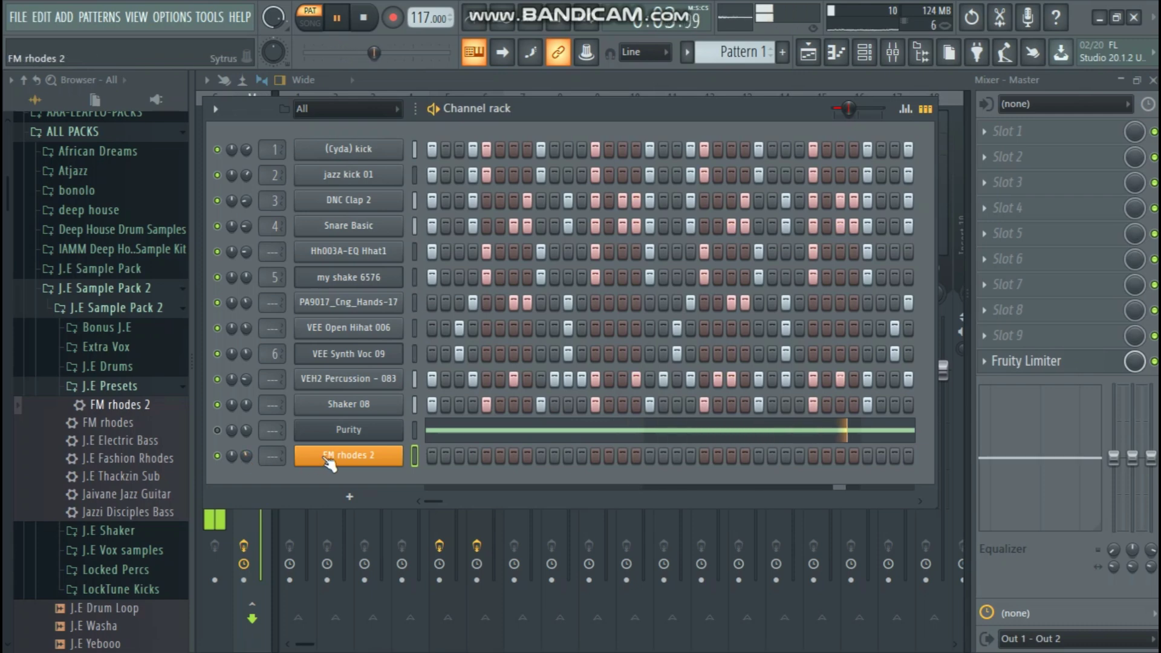
right_click(396, 456)
left_click(423, 443)
left_click_drag(248, 401, 251, 344)
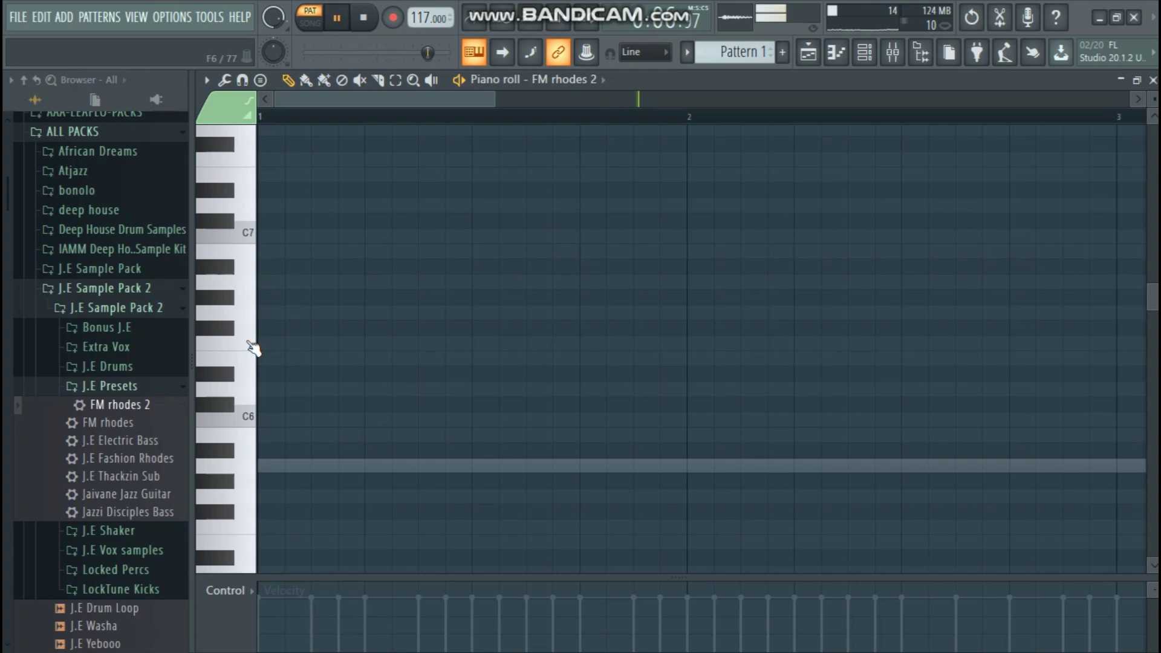
left_click(1152, 81)
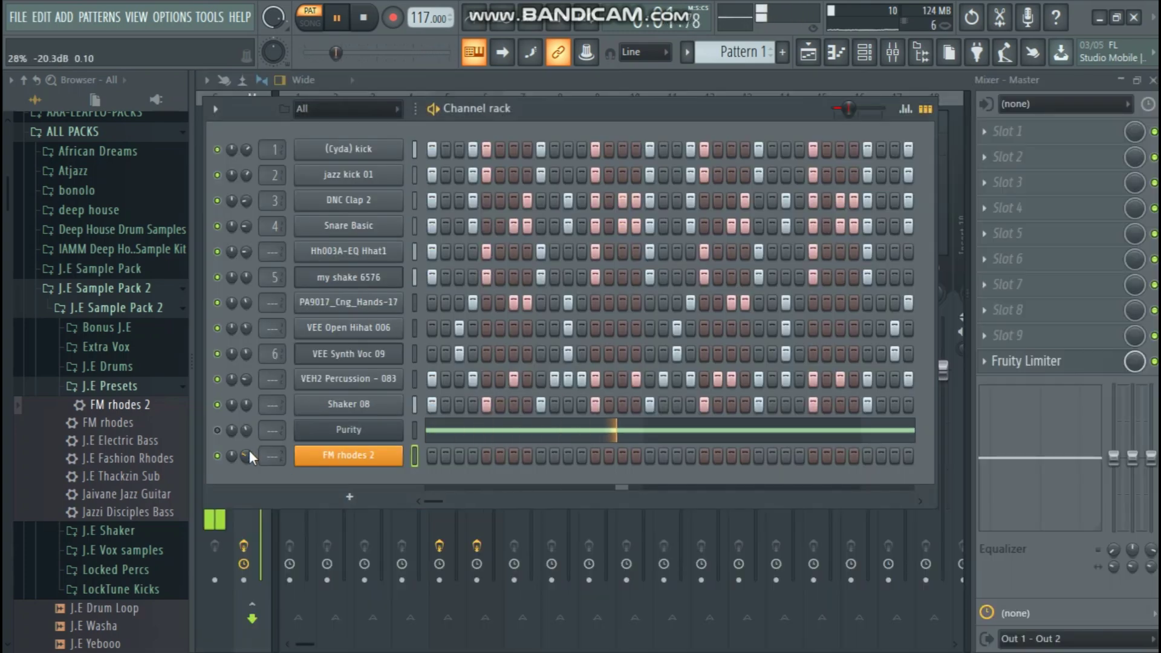
Step: Draw an E6 note at the start of the FM rhodes 2 piano roll and set its length to 14 steps
right_click(396, 457)
left_click(412, 439)
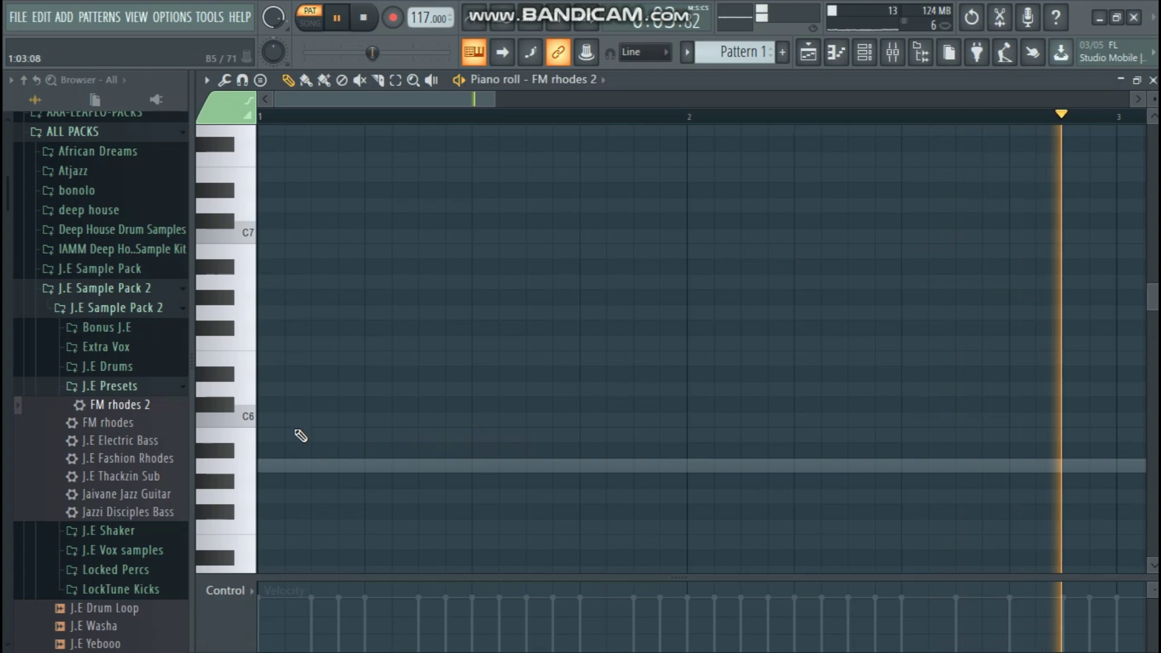
left_click(266, 358)
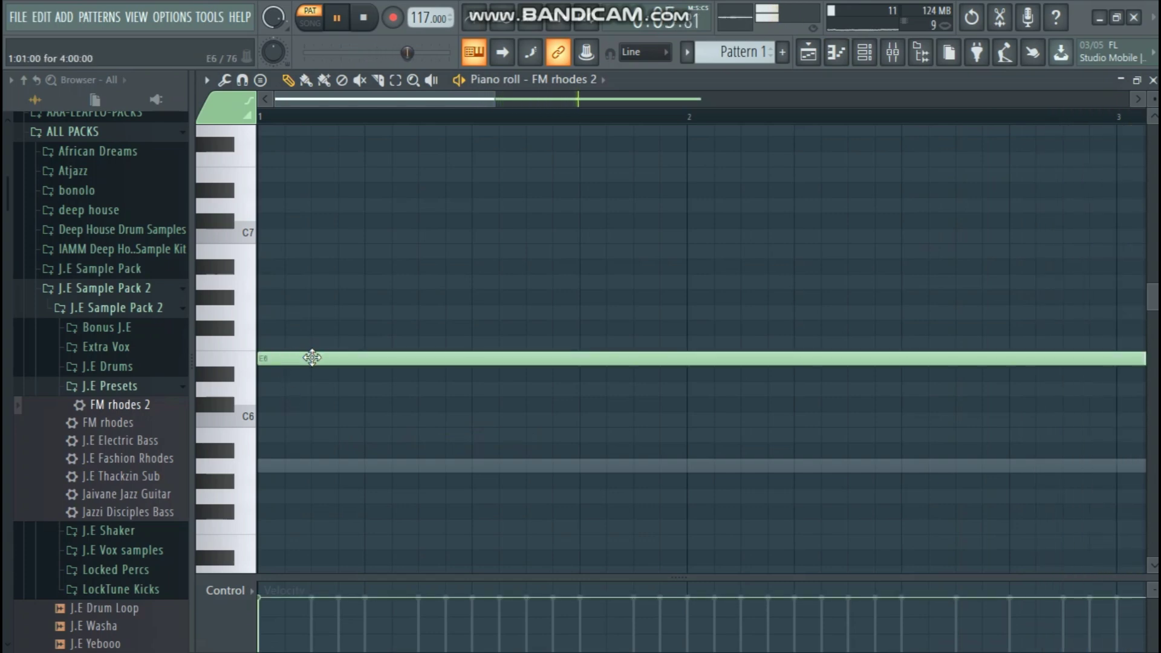
scroll(605, 122, "down", 5)
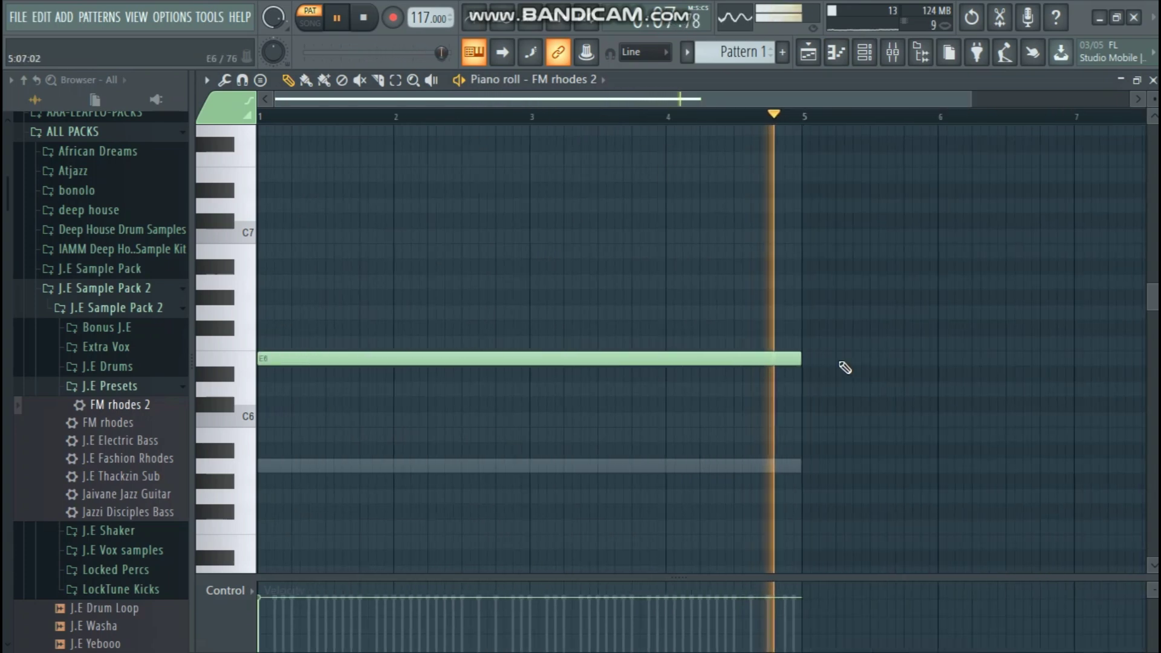
left_click_drag(800, 359, 327, 363)
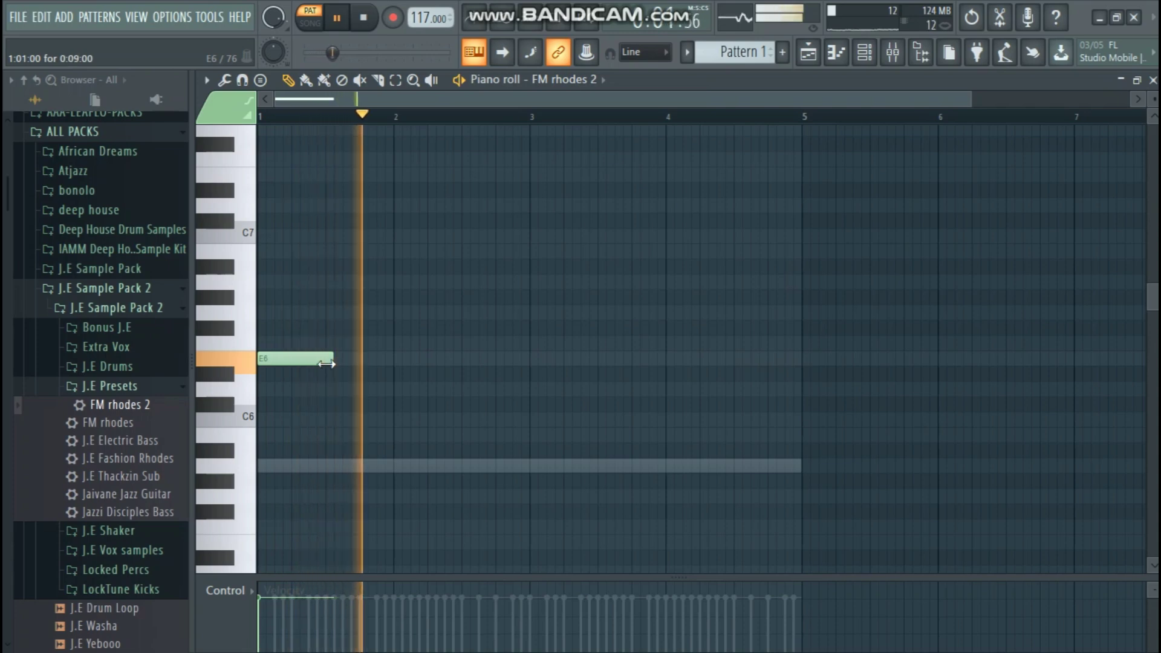
left_click_drag(971, 98, 494, 101)
key("space")
left_click_drag(480, 355, 655, 357)
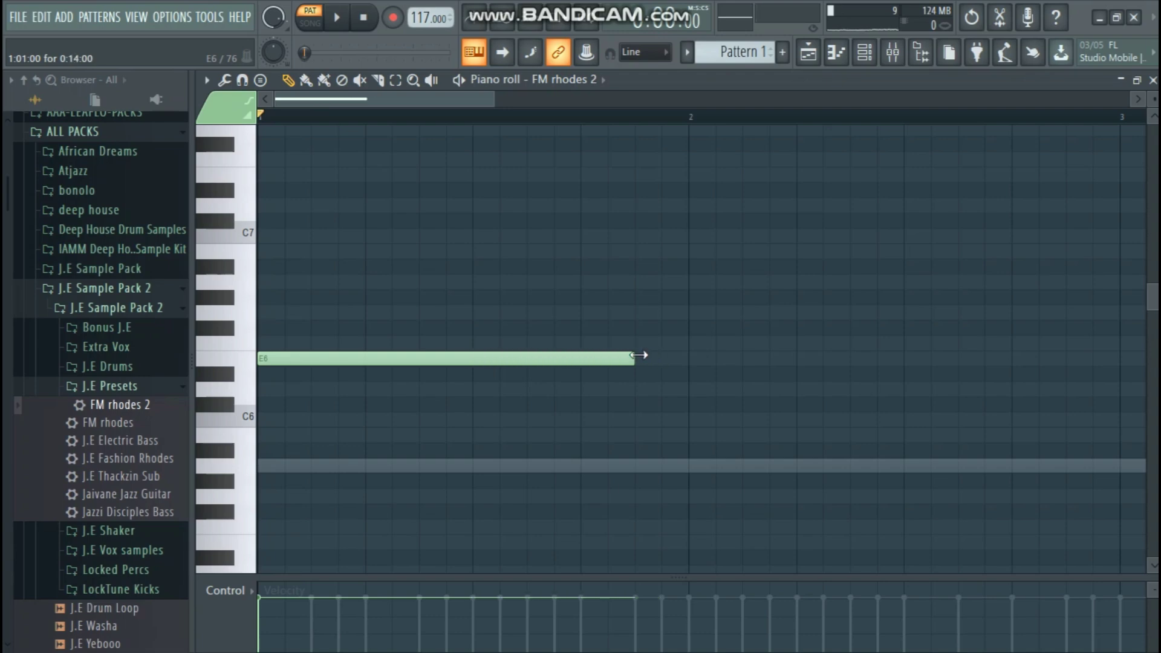
Step: Stack G6 and B6 notes of equal length above the E6 note and play back the chord
left_click(248, 283)
left_click(267, 281)
mouse_move(303, 281)
left_mouse_down()
mouse_move(303, 264)
mouse_move(305, 316)
left_mouse_up()
left_click(281, 251)
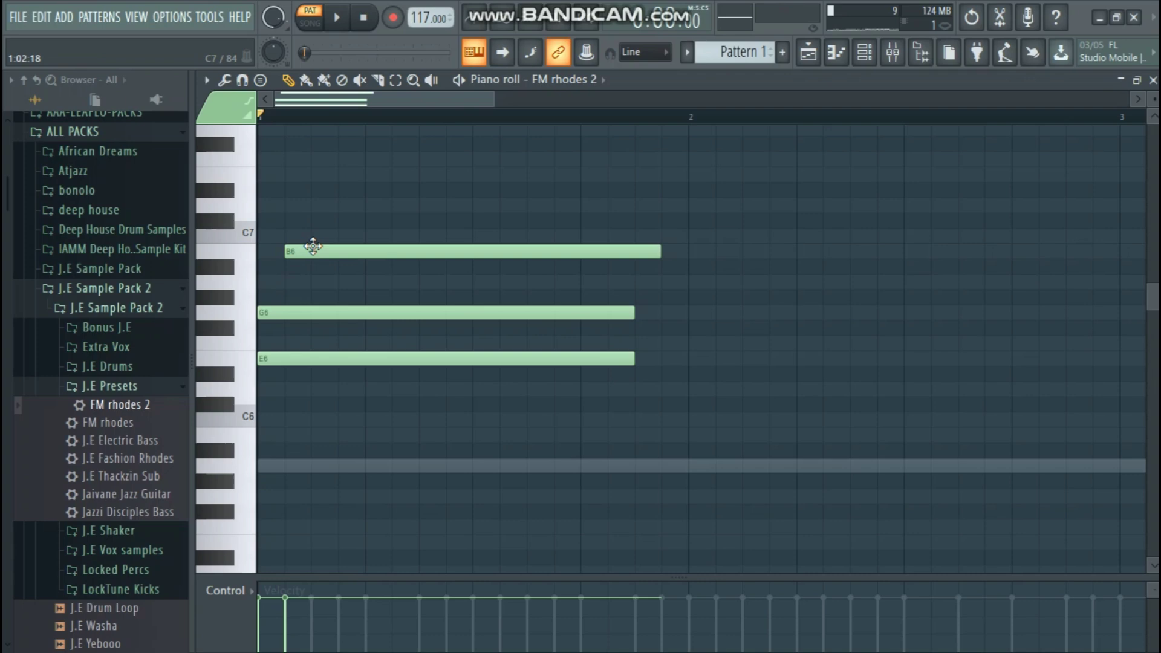
left_click_drag(311, 251, 272, 252)
key("space")
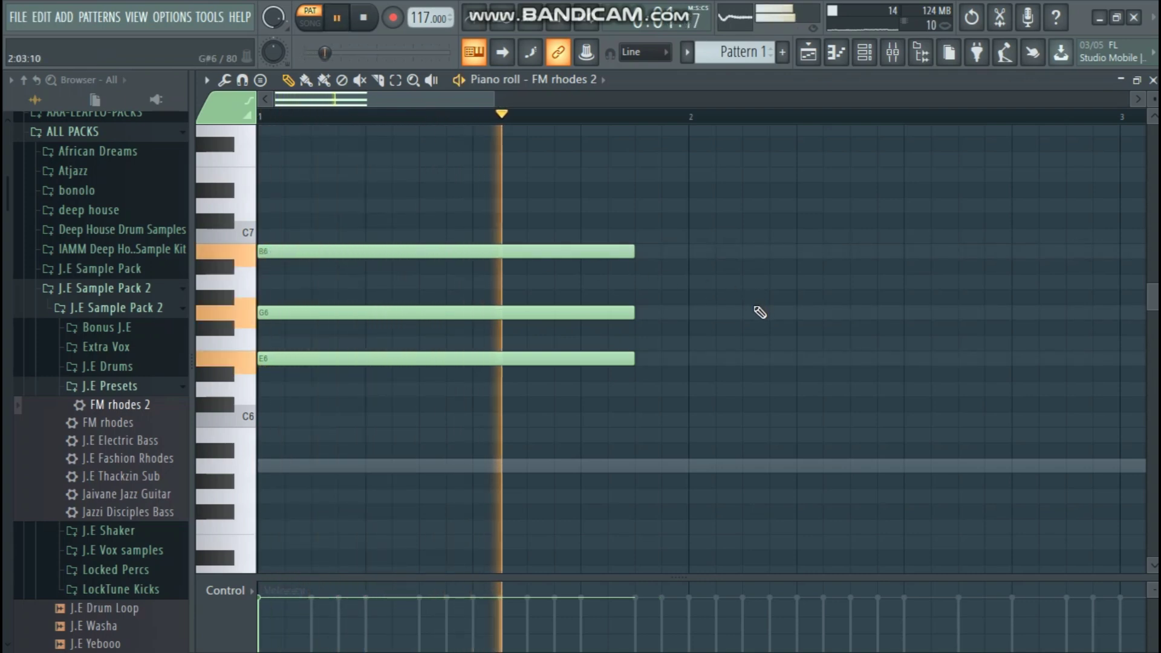
key("space")
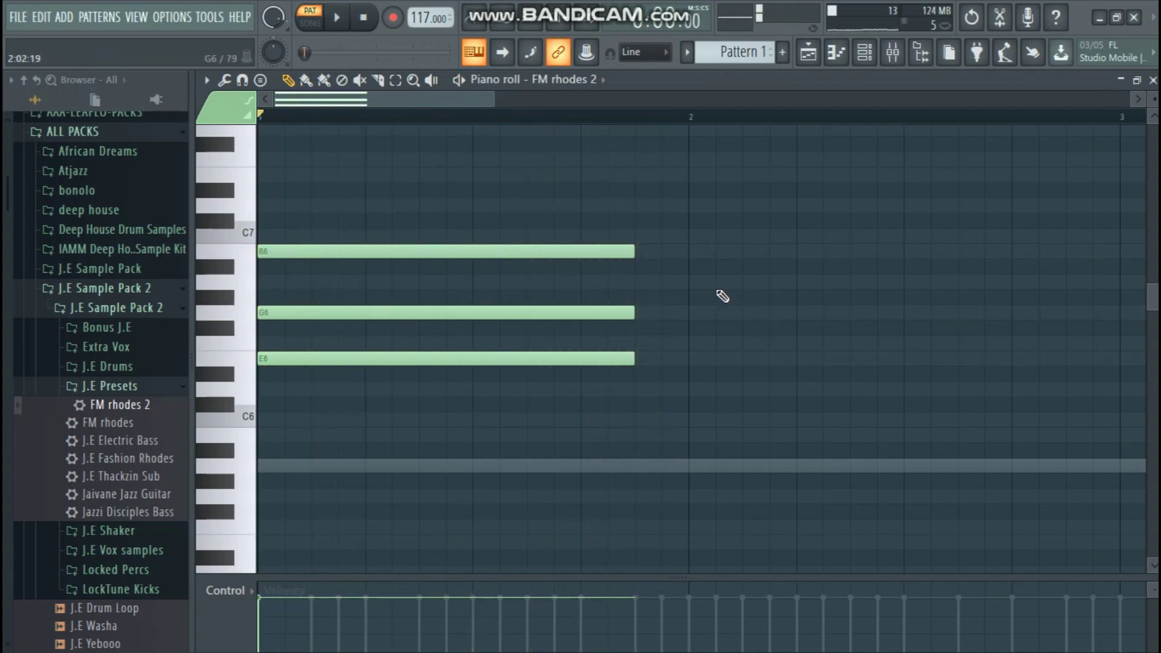
Step: Add a second chord of F6, C6 and A5 directly after the first, each note 14 steps long
left_click(656, 283)
mouse_move(657, 284)
left_mouse_down()
mouse_move(661, 319)
mouse_move(661, 272)
mouse_move(663, 354)
left_mouse_up()
left_click(648, 417)
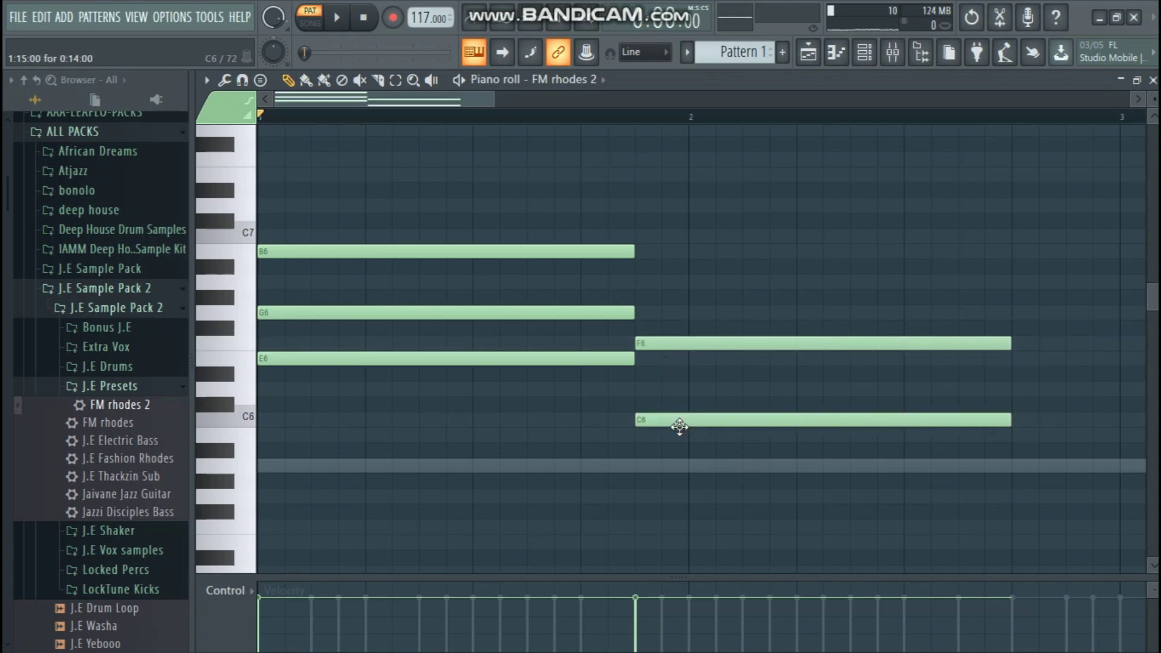
scroll(680, 424, "down", 2)
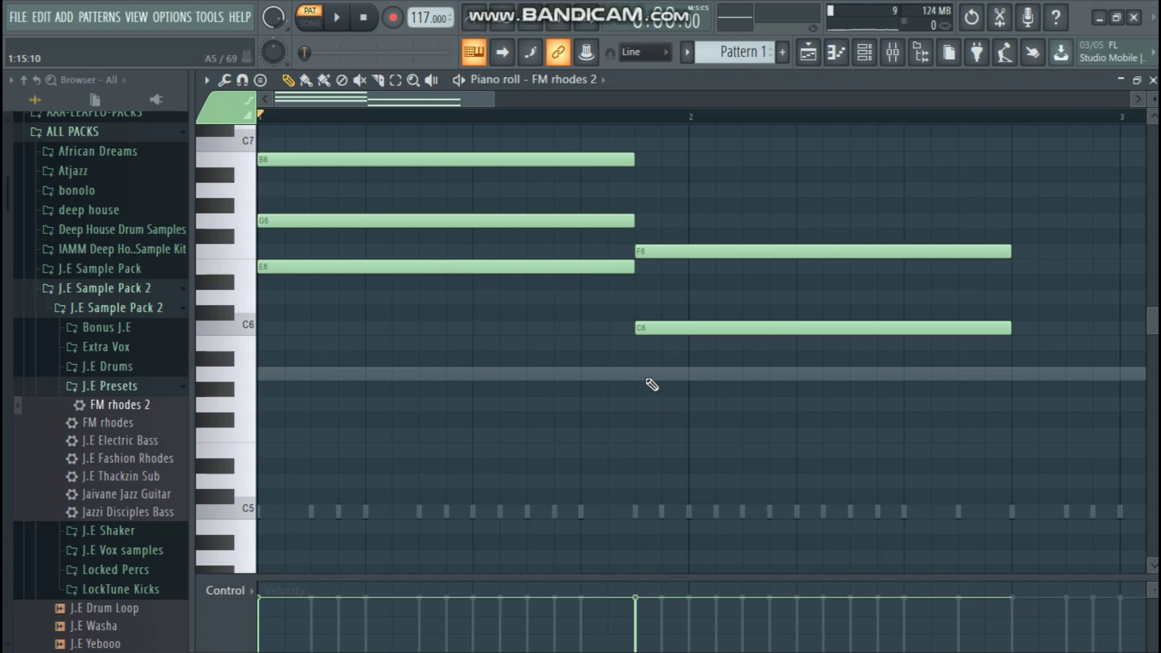
left_click(643, 376)
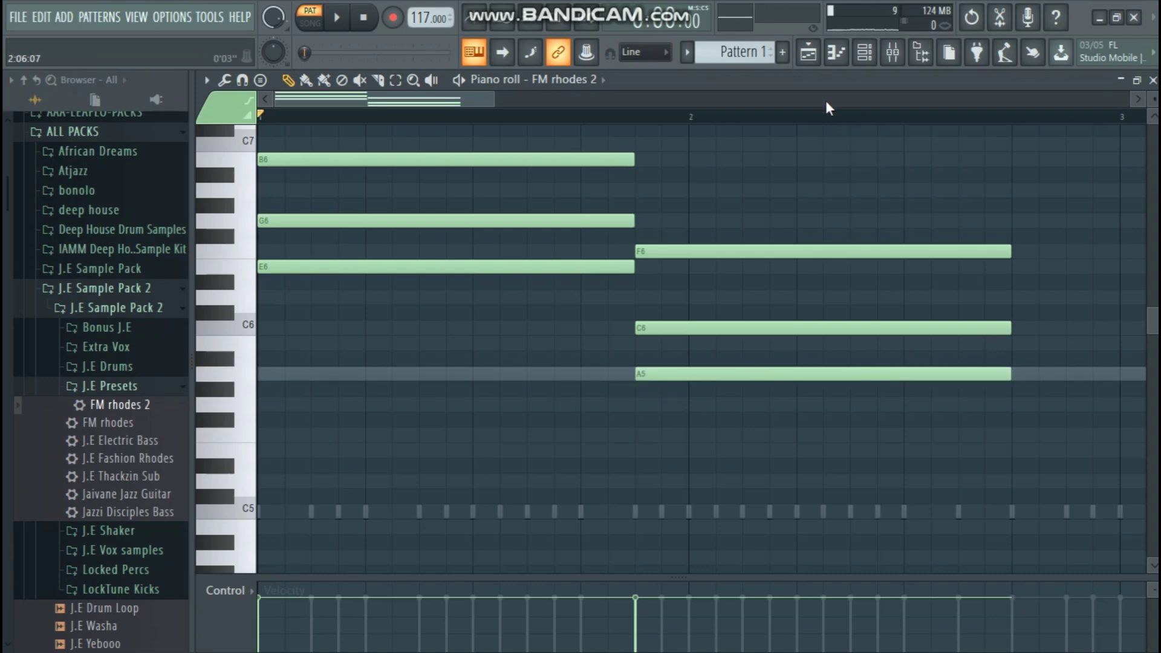
Step: Shorten the F6, C6 and A5 chord to 10 steps and duplicate it directly after itself, playing back the result
scroll(836, 121, "down", 2)
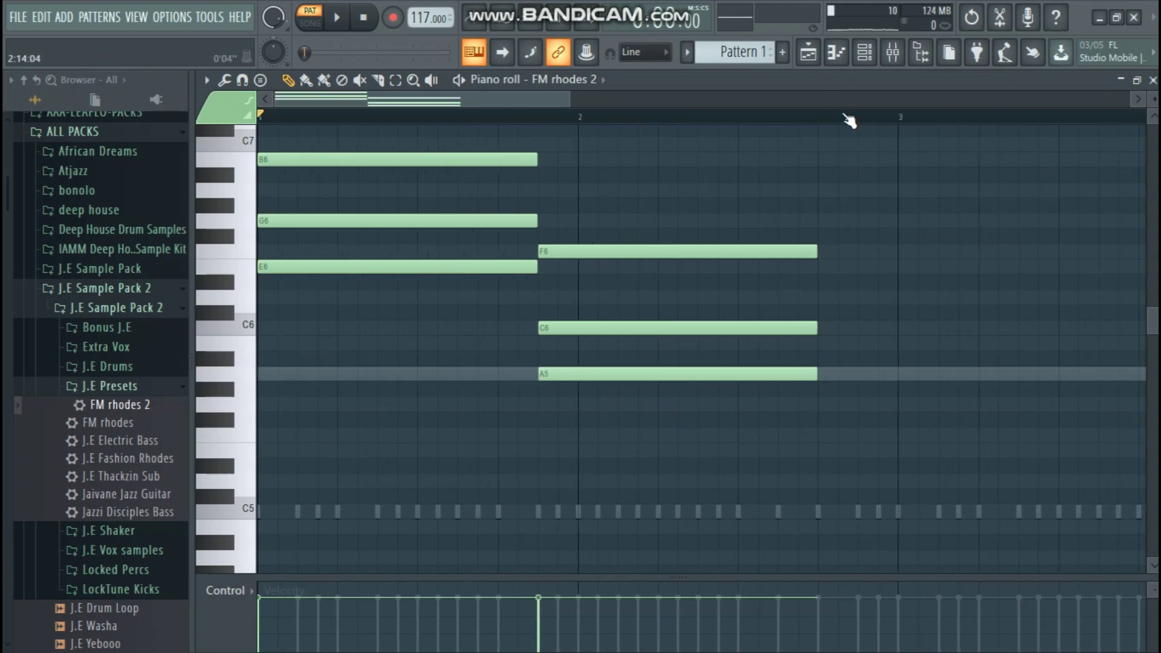
left_click_drag(838, 417, 738, 255)
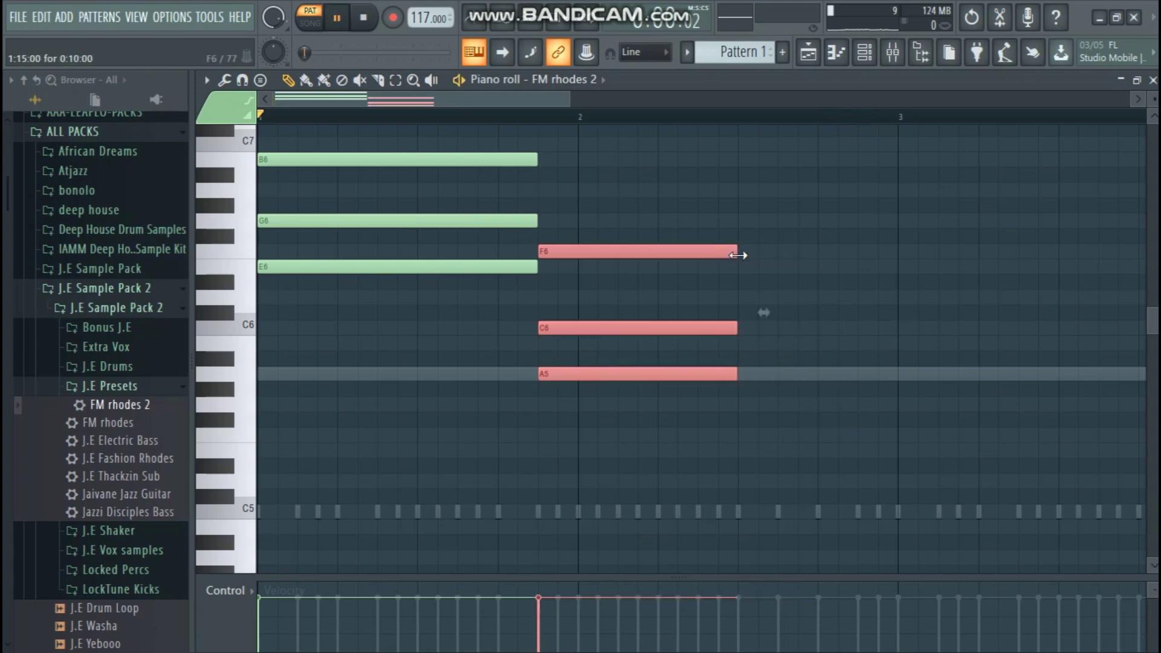
left_click(670, 180)
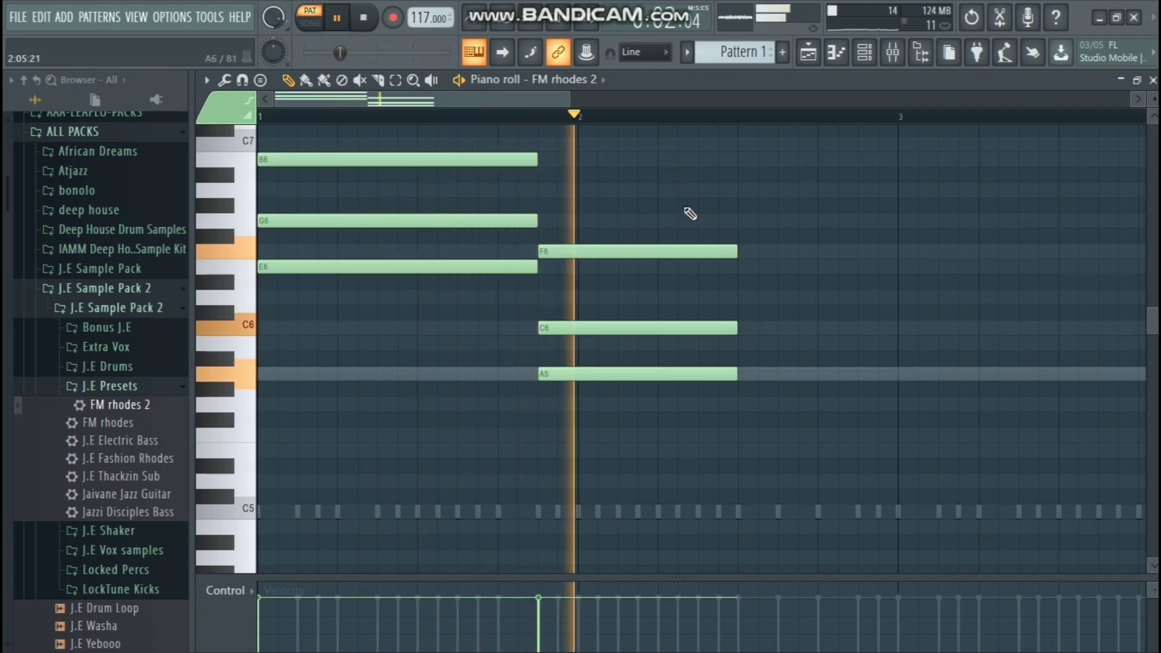
key("space")
mouse_move(705, 426)
left_mouse_down()
mouse_move(638, 255)
mouse_move(809, 253)
left_mouse_up()
key("space")
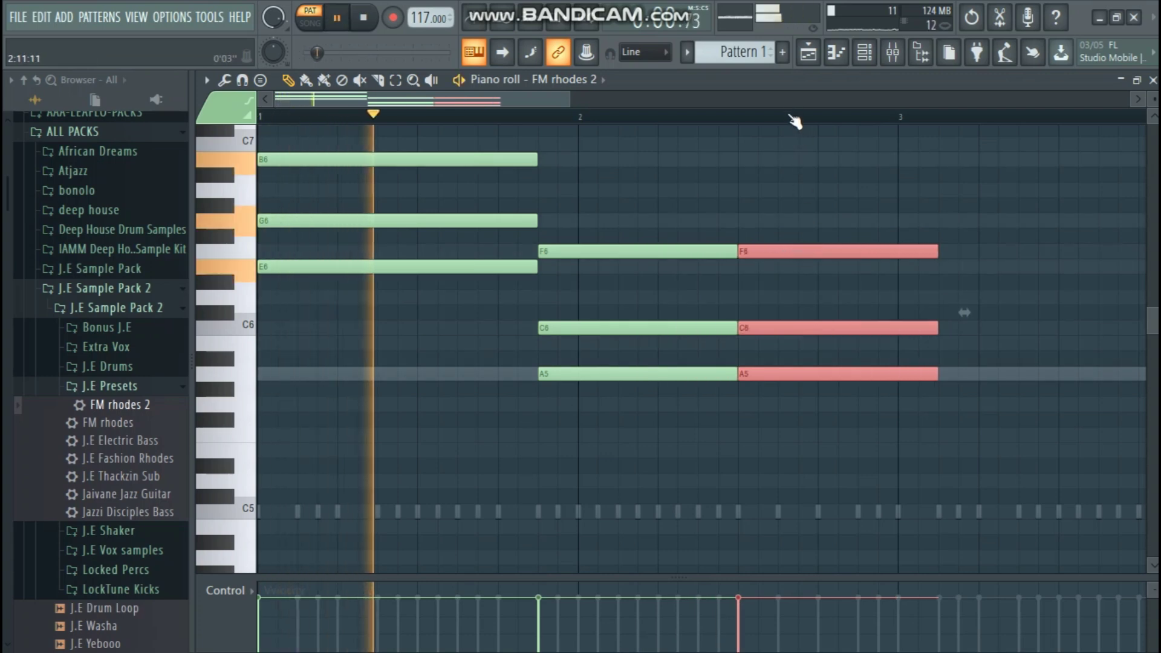
Step: Delete the duplicated F6, C6 and A5 chord and lengthen the remaining one to 18 steps, ending at bar 3
scroll(793, 121, "down", 2)
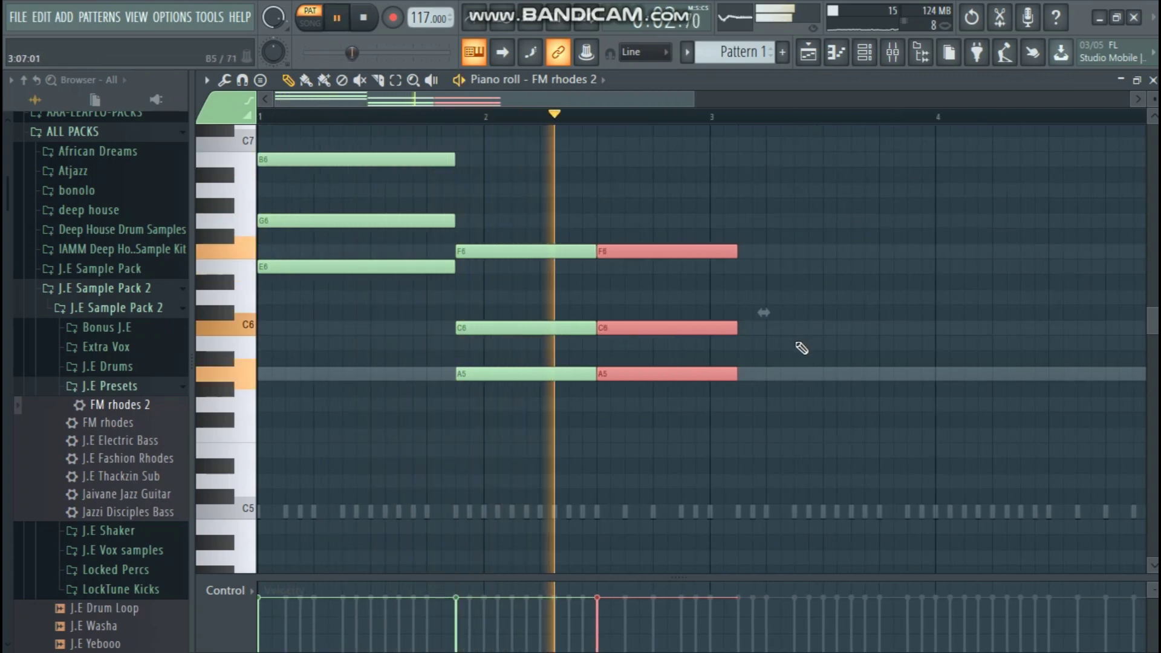
key("space")
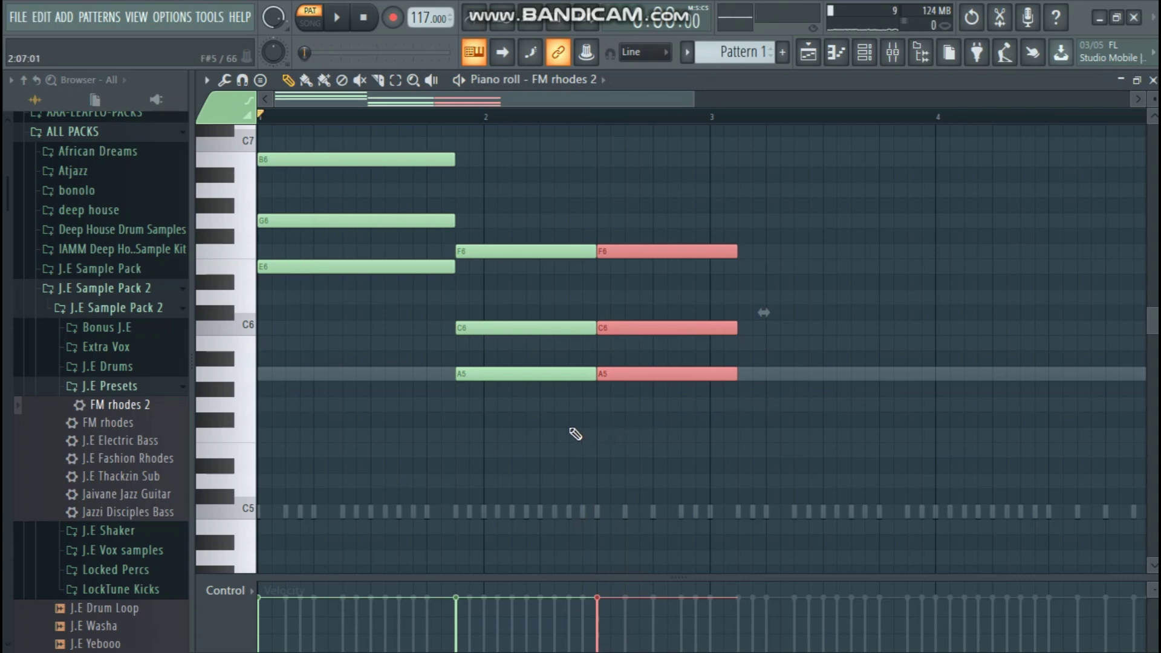
right_click(679, 373)
left_click_drag(623, 425, 595, 262)
left_click_drag(624, 406, 566, 225)
right_click(635, 236)
left_click_drag(643, 248, 709, 255)
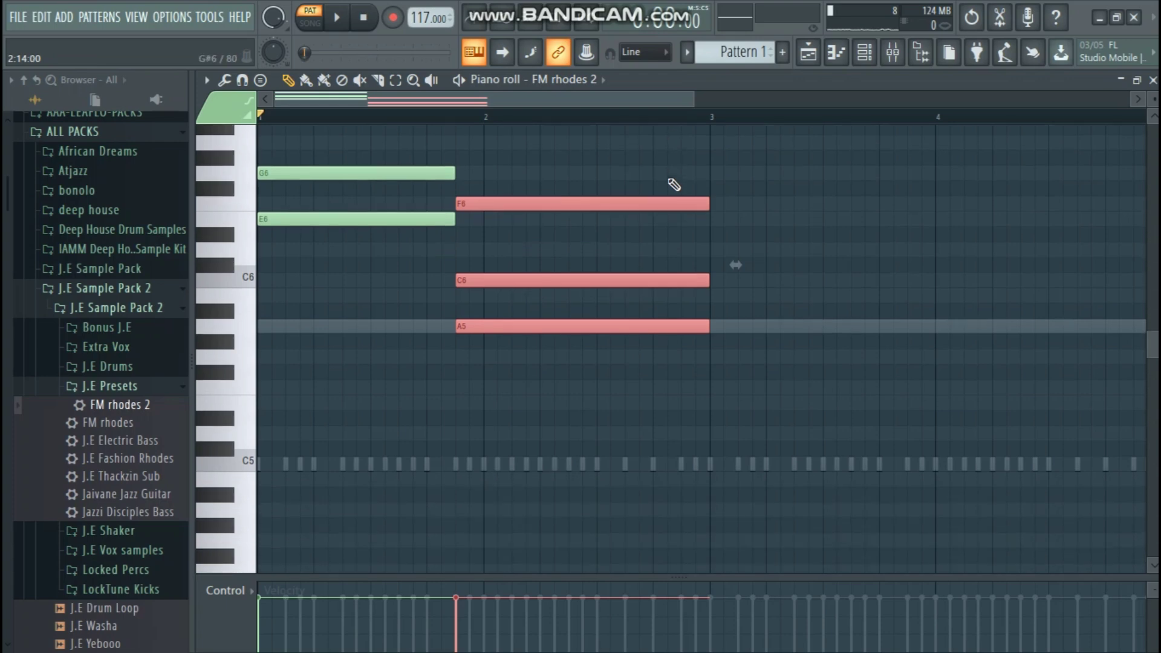
left_click(598, 185)
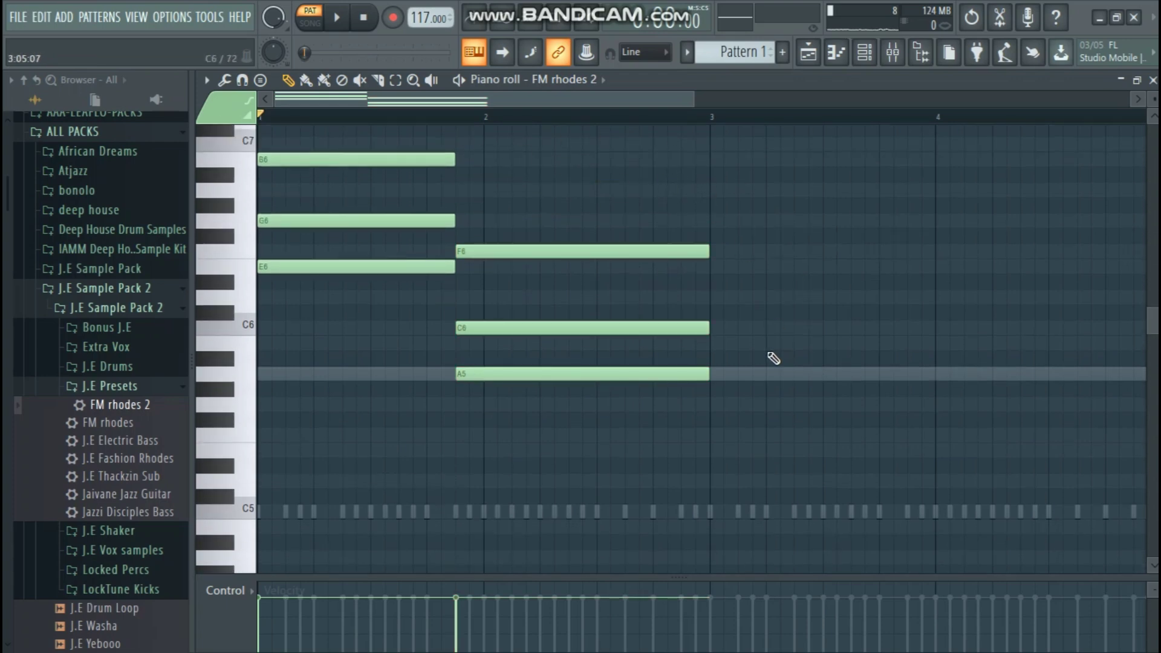
Step: Duplicate the F6, C6 and A5 chord from bar 3, shorten the copy to 14 steps and play back the result
left_click_drag(717, 409, 842, 246)
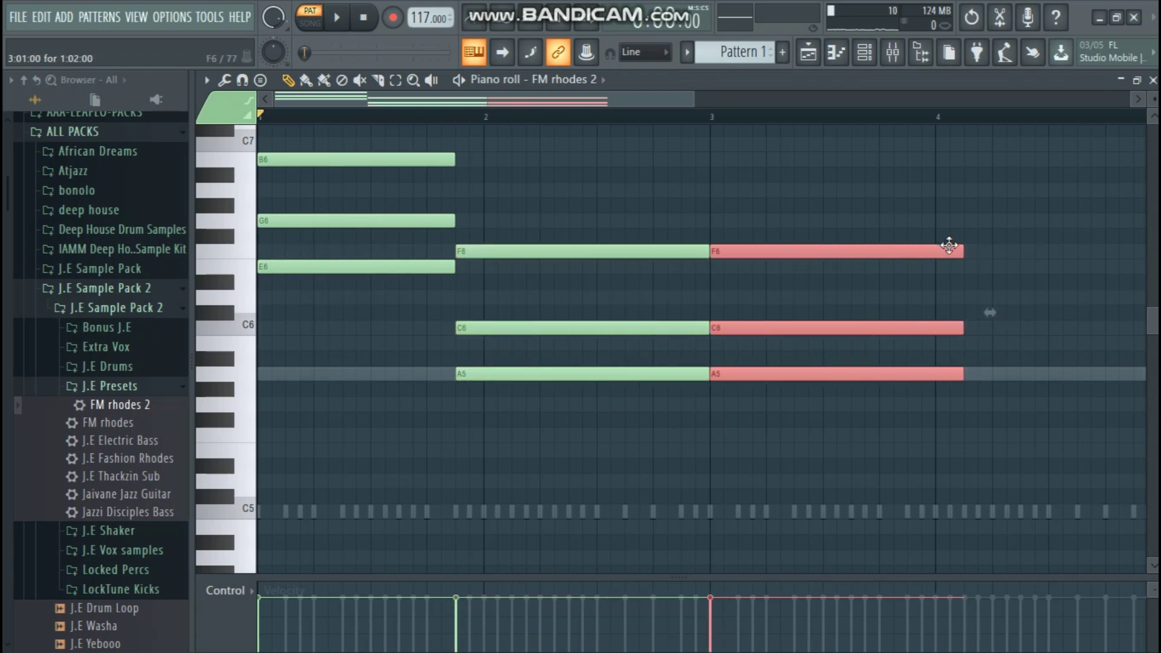
left_click_drag(960, 254, 901, 256)
key("space")
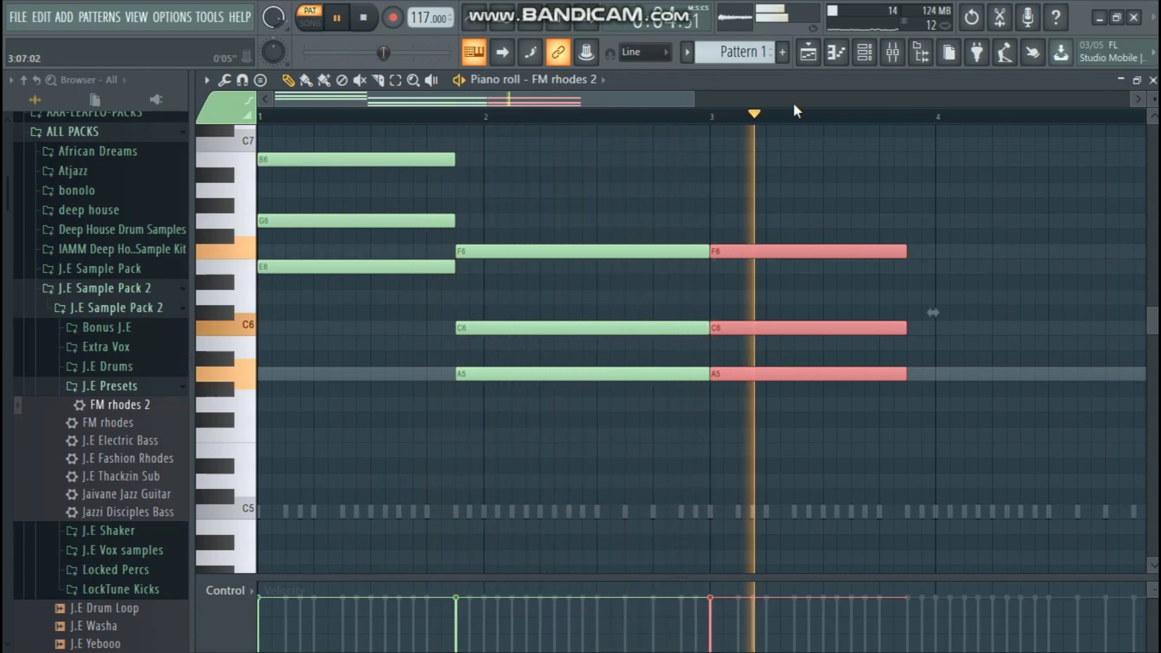
key("space")
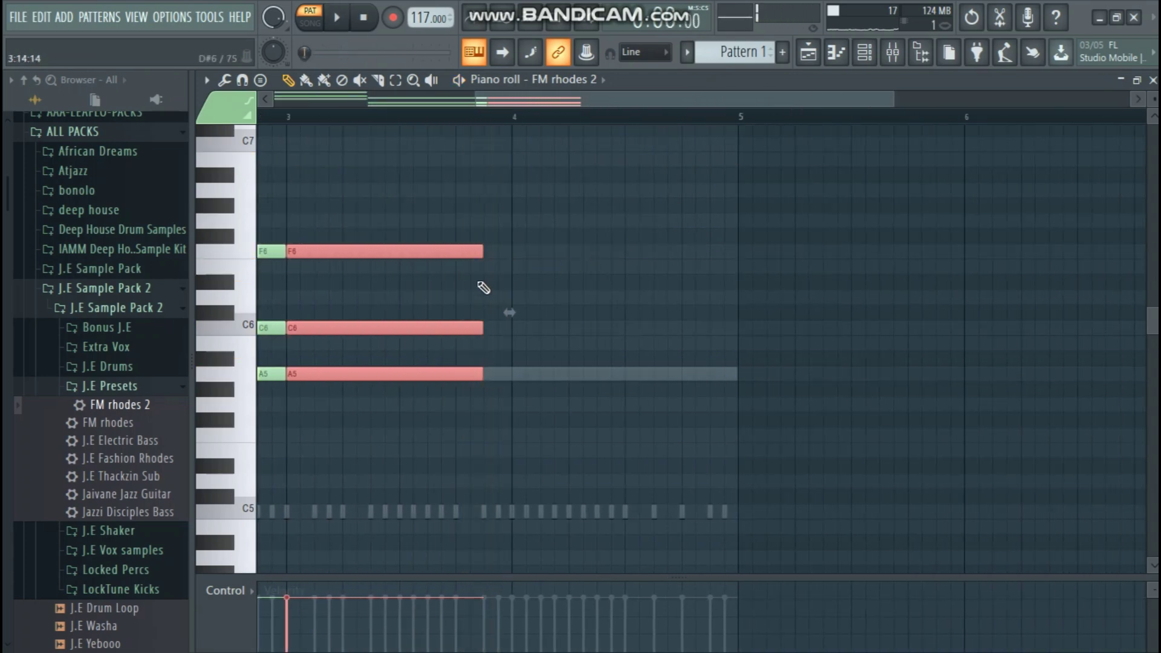
Step: Add an E6, C6 and A5 chord directly after the third chord, extend it to bar 5 and play the full pattern
left_click_drag(497, 286, 495, 270)
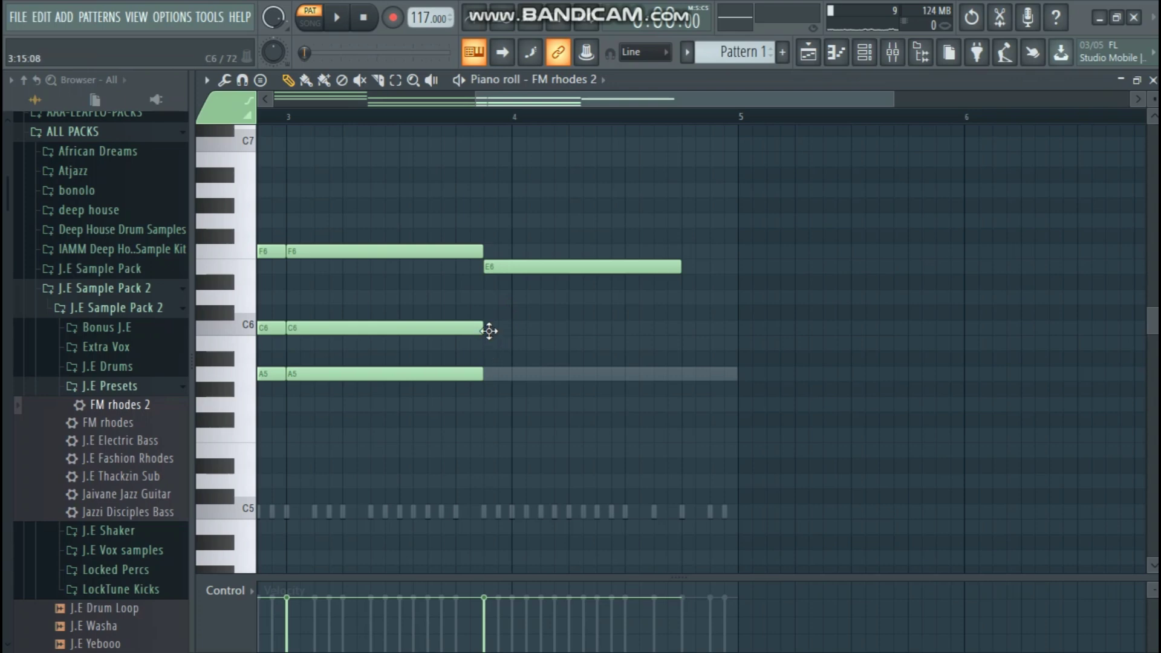
left_click(489, 331)
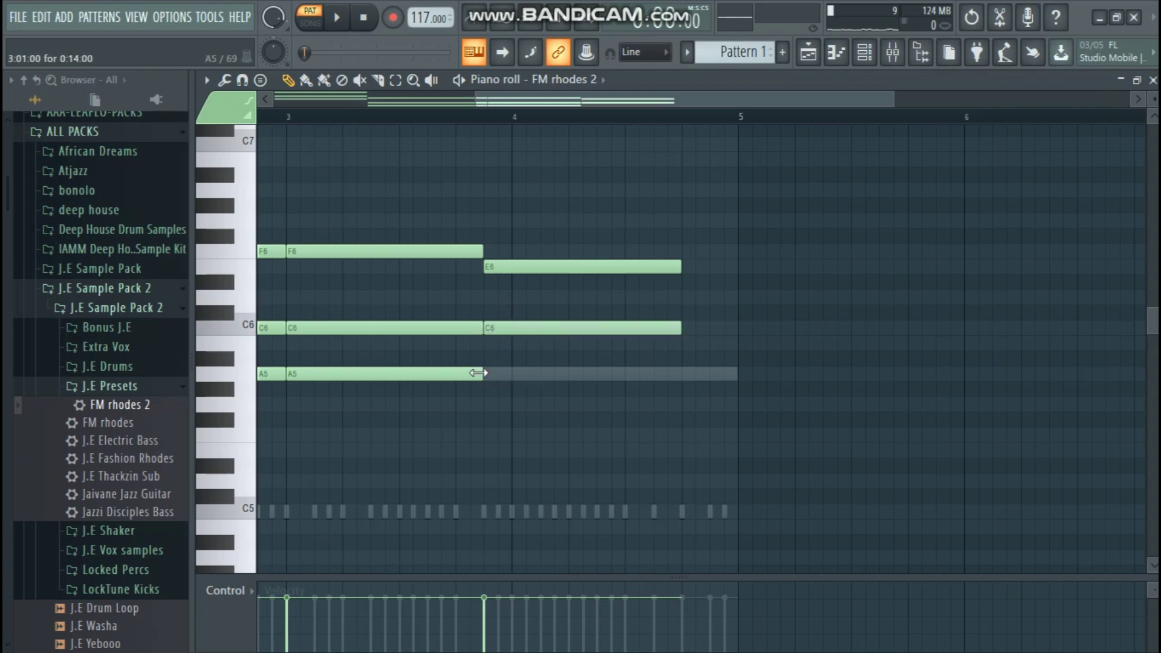
left_click(487, 373)
left_click_drag(700, 427, 668, 270)
left_click_drag(678, 267, 738, 267)
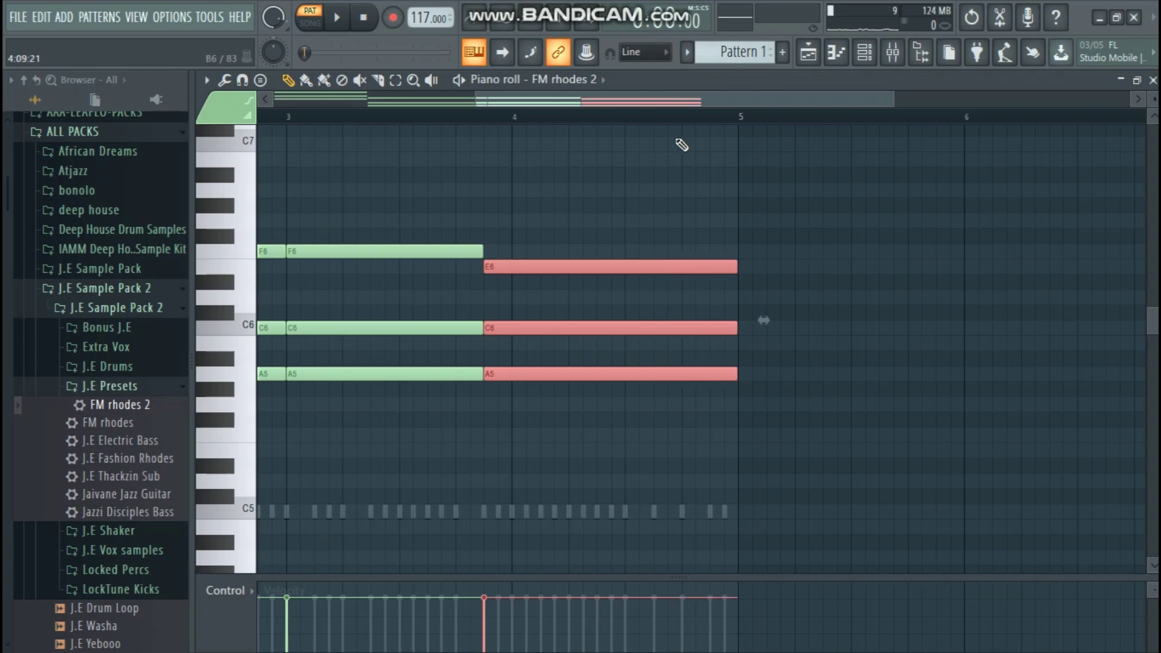
left_click_drag(657, 101, 361, 108)
key("ctrl+d")
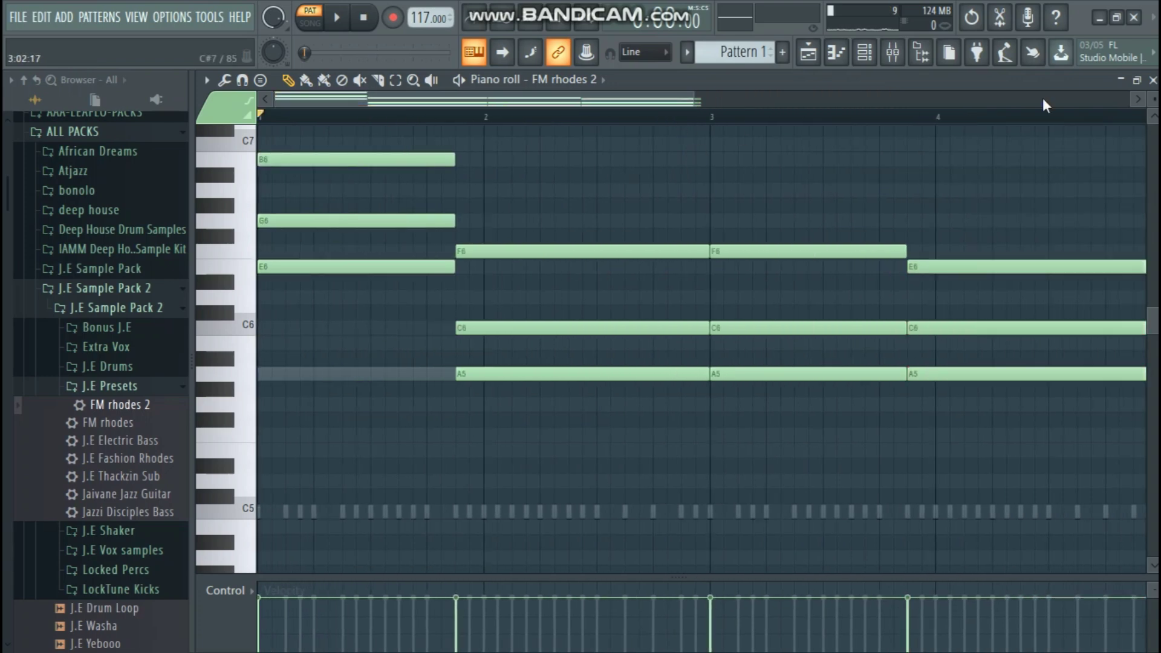
left_click(1153, 80)
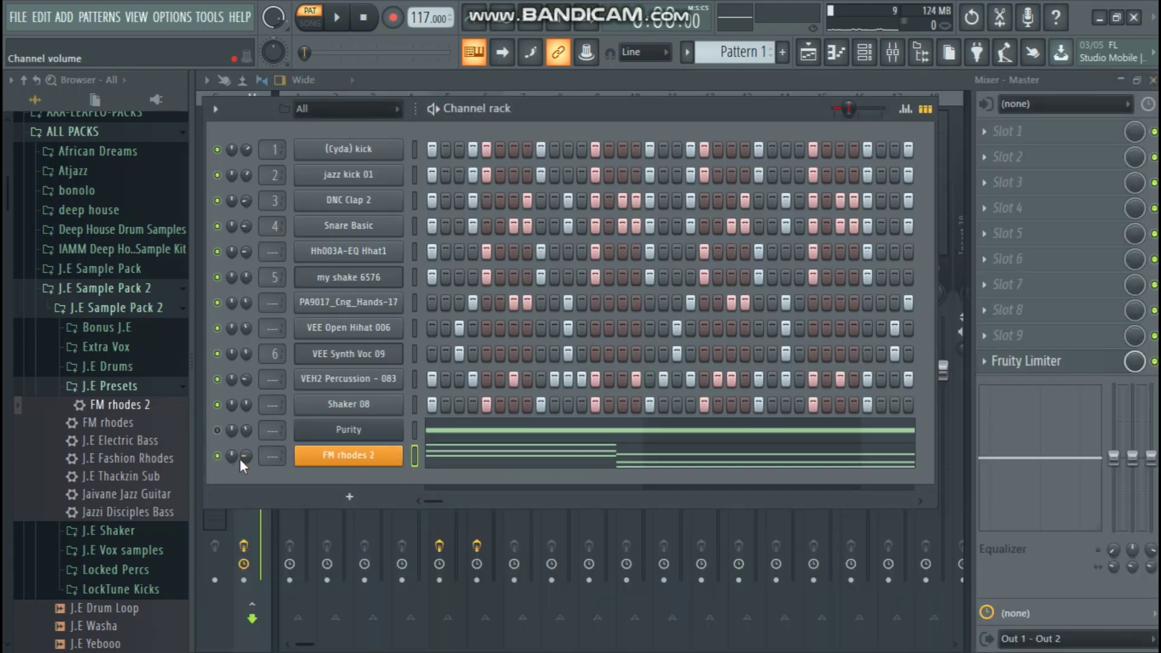
key("space")
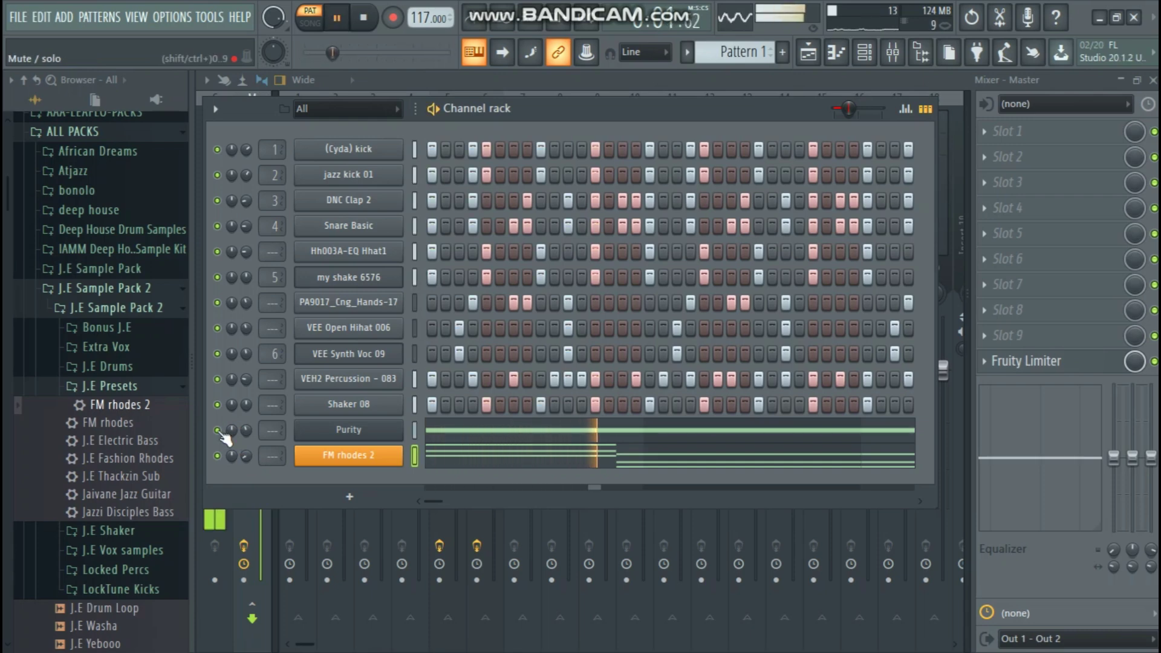
Step: Add a ravity(S) channel and select the Orchestra Brass preset from its factory Brass category
left_click(316, 493)
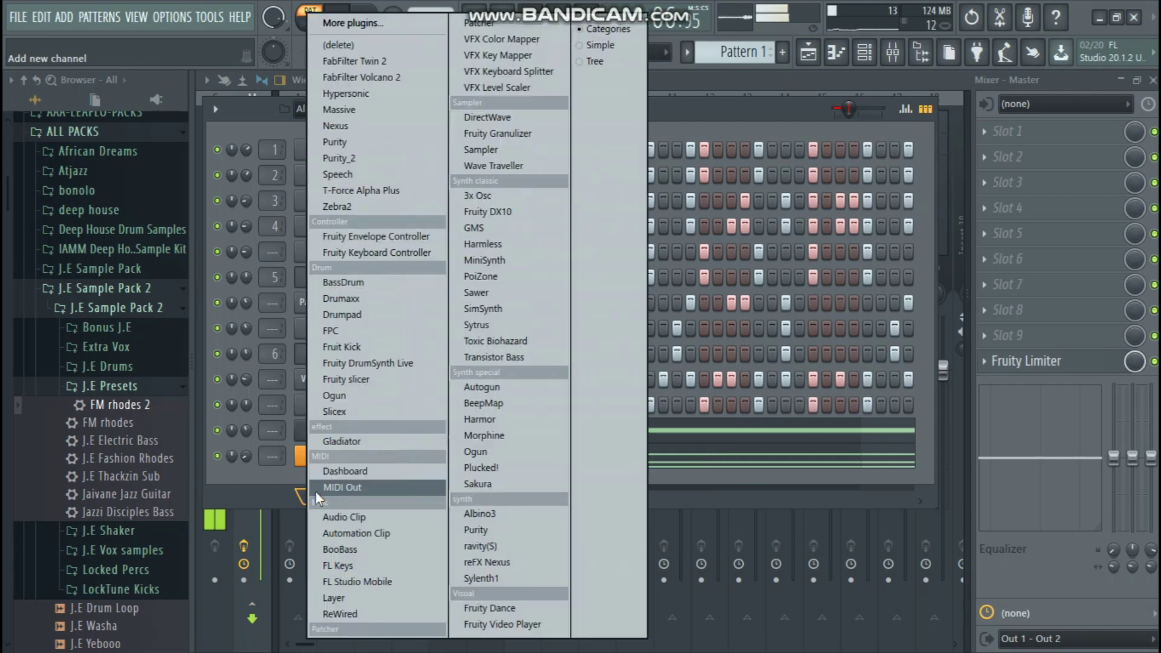
left_click(512, 547)
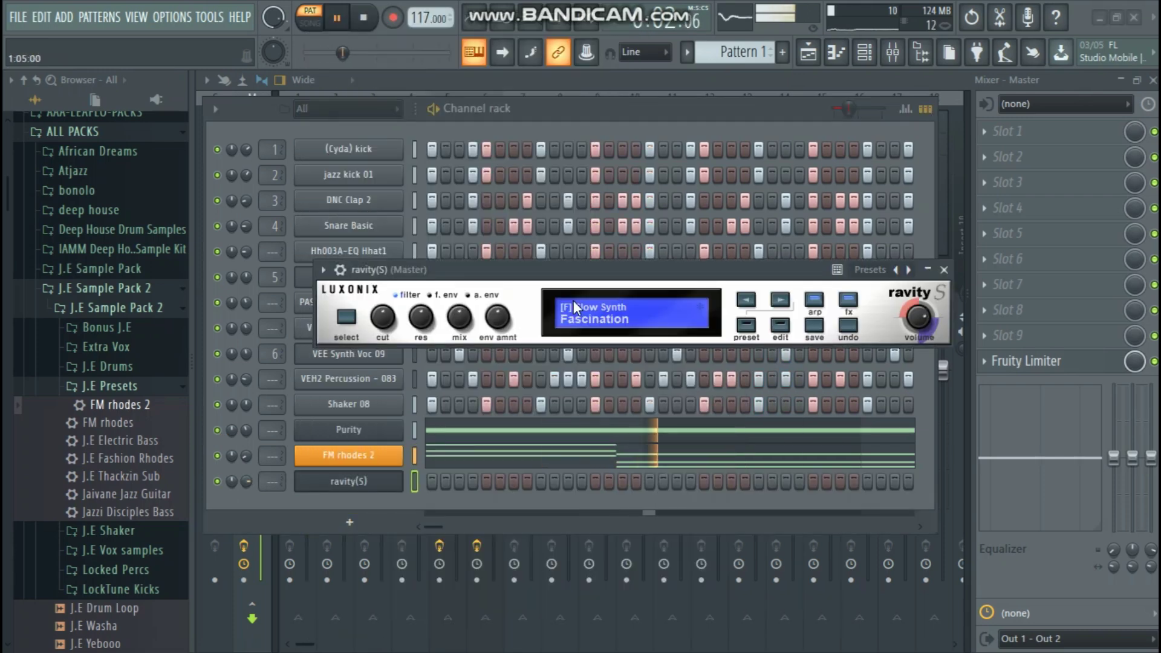
left_click(574, 309)
left_click(381, 524)
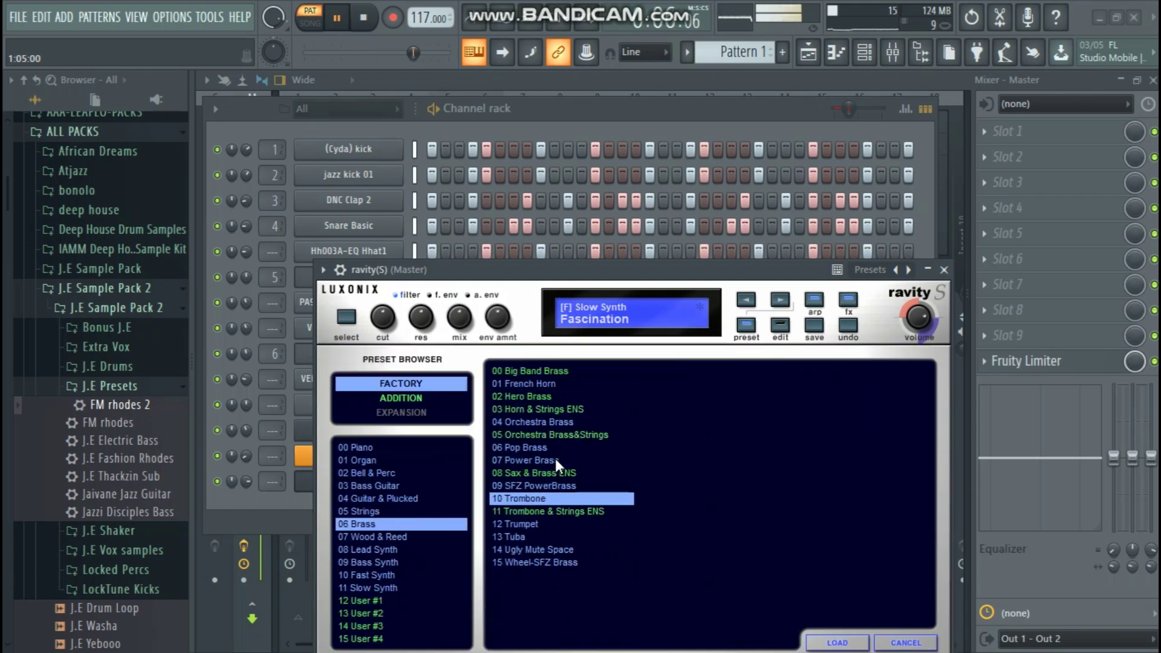
left_click(554, 435)
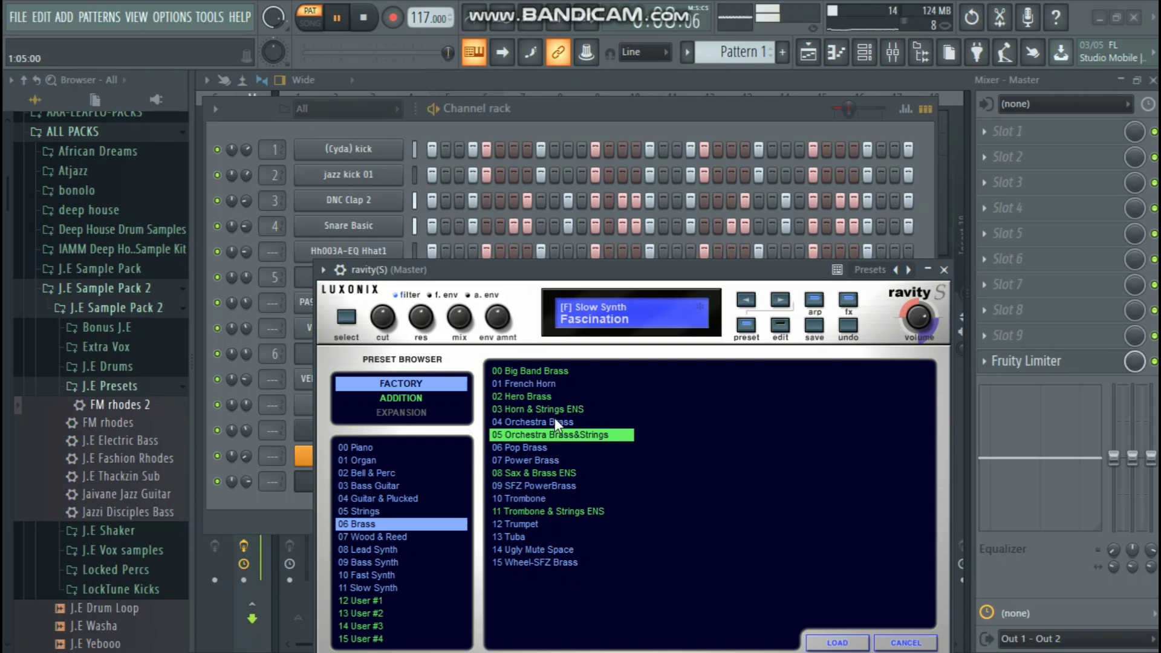
left_click(554, 420)
left_click(944, 269)
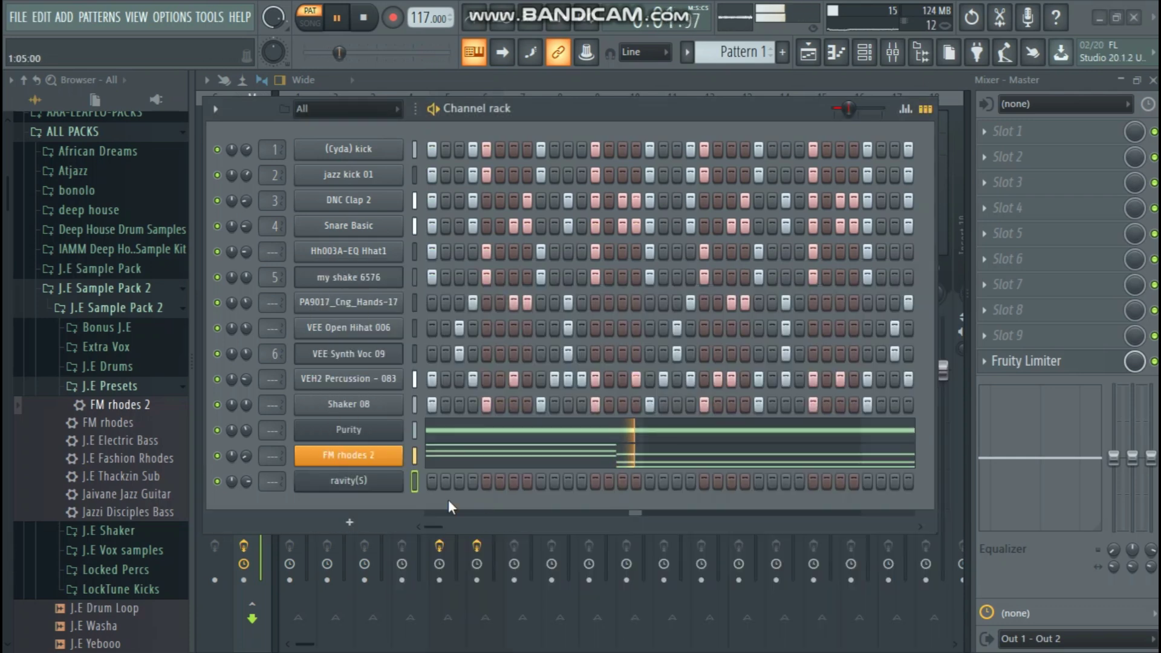
Step: Draw one-step A5 notes on steps 3 and 7 of bar 1 in the ravity(S) piano roll
right_click(404, 434)
left_click(427, 442)
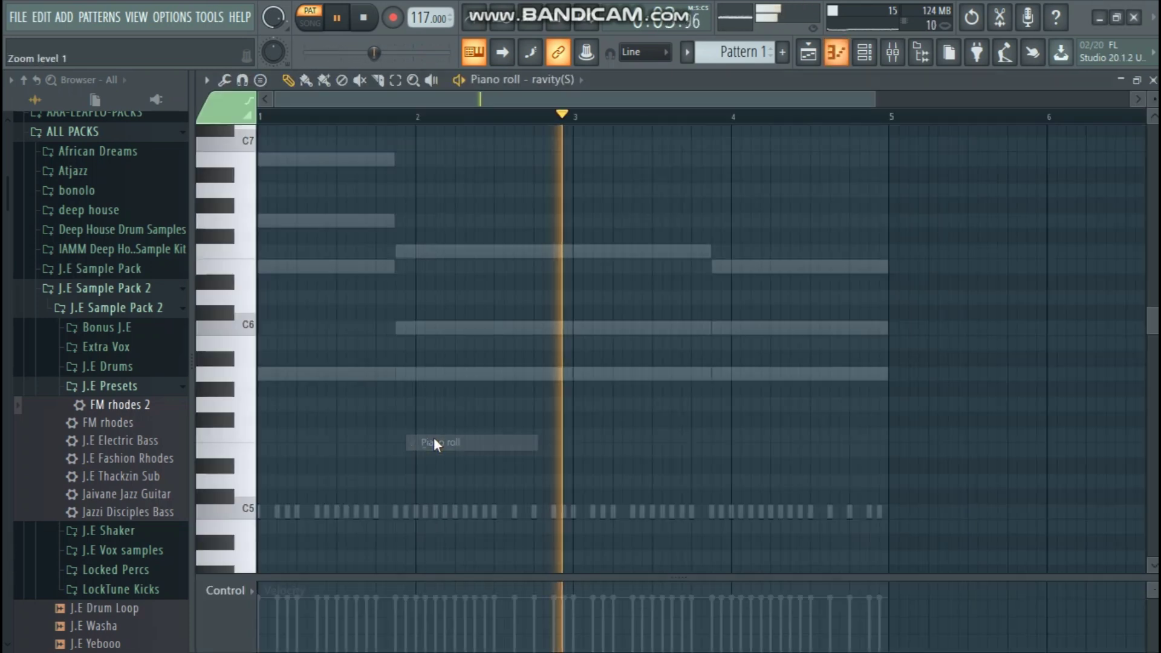
key("space")
left_click_drag(343, 375, 378, 374)
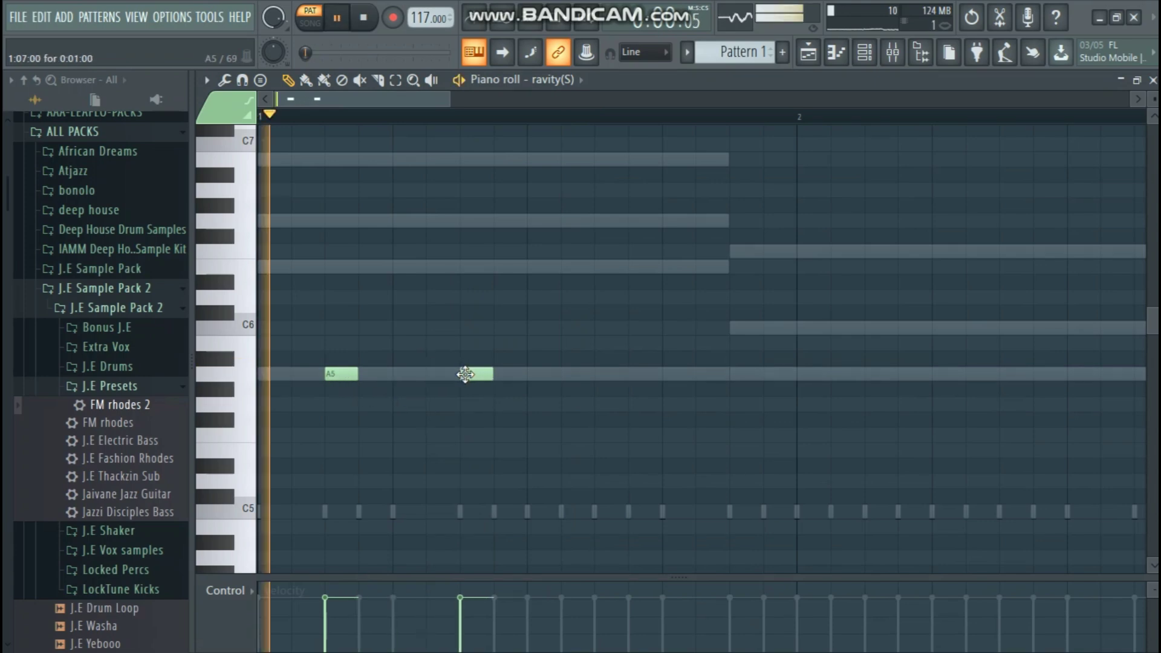
Step: Select the first half bar of the ravity(S) notes and duplicate it repeatedly until the A5 stabs fill all four bars
scroll(487, 129, "down", 2)
left_click_drag(399, 125, 3, 143)
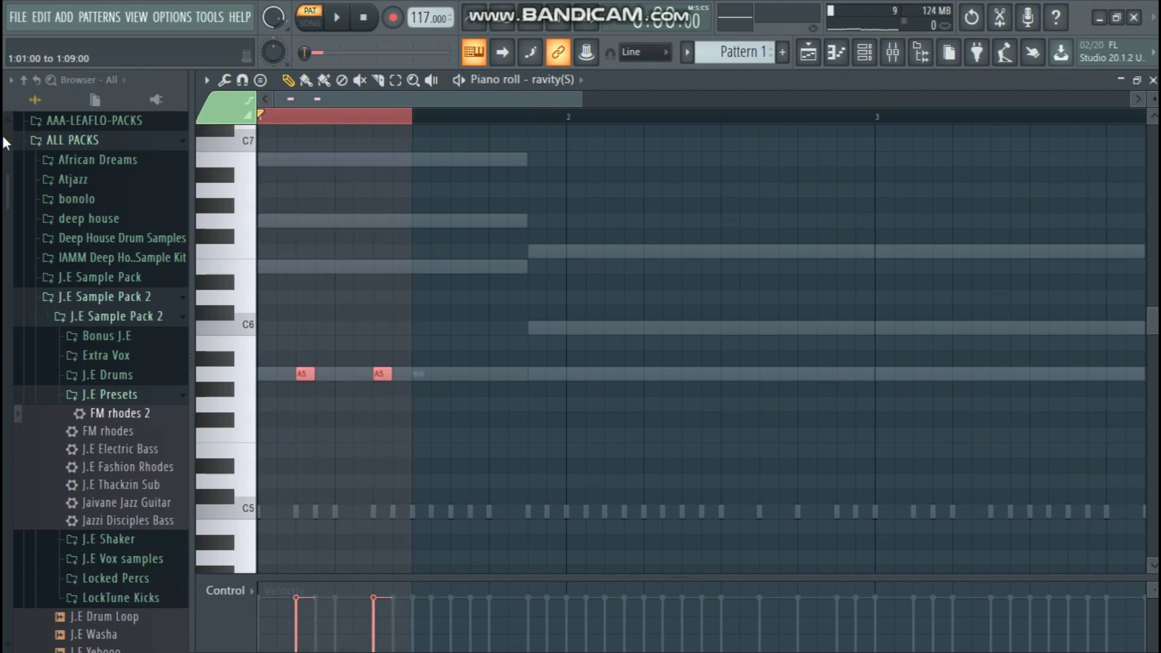
key("ctrl+b")
scroll(466, 122, "down", 2)
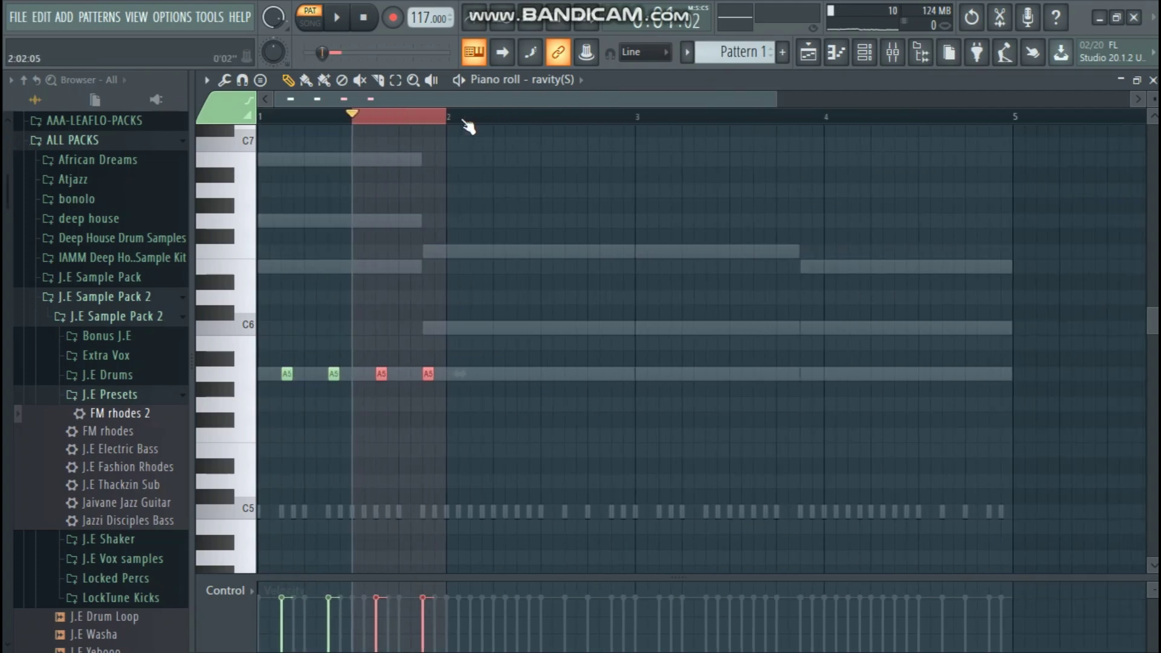
scroll(469, 127, "down", 1)
key("ctrl+b")
key("ctrl+b")
key("ctrl+b")
key("ctrl+b")
key("ctrl+b")
key("ctrl+b")
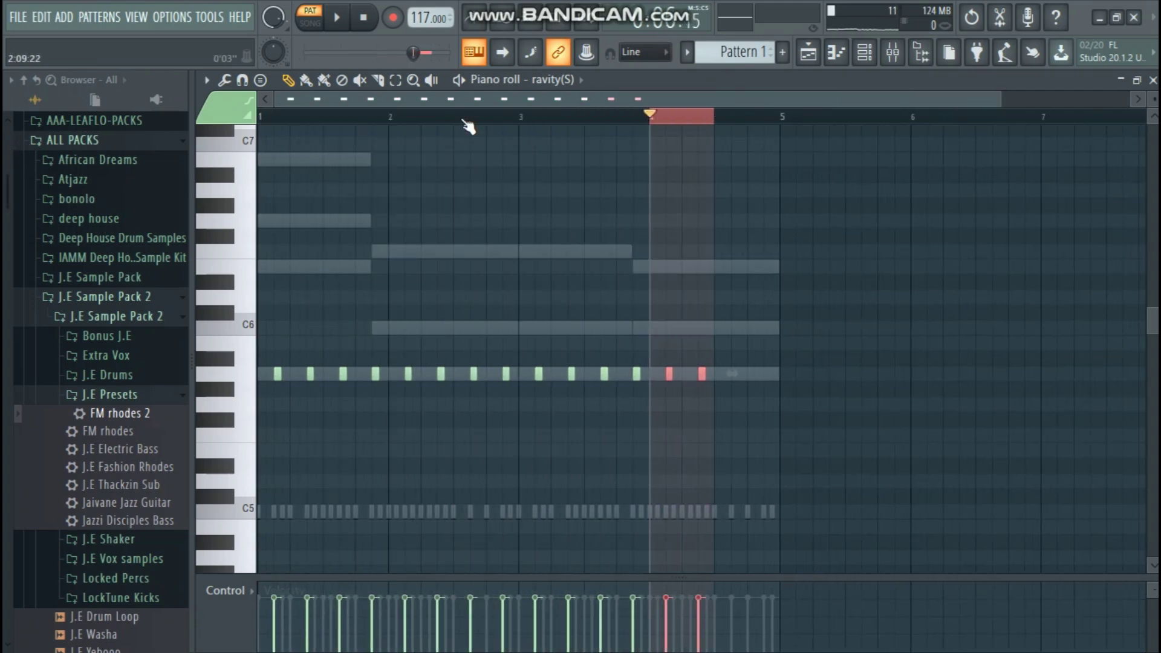
key("ctrl+d")
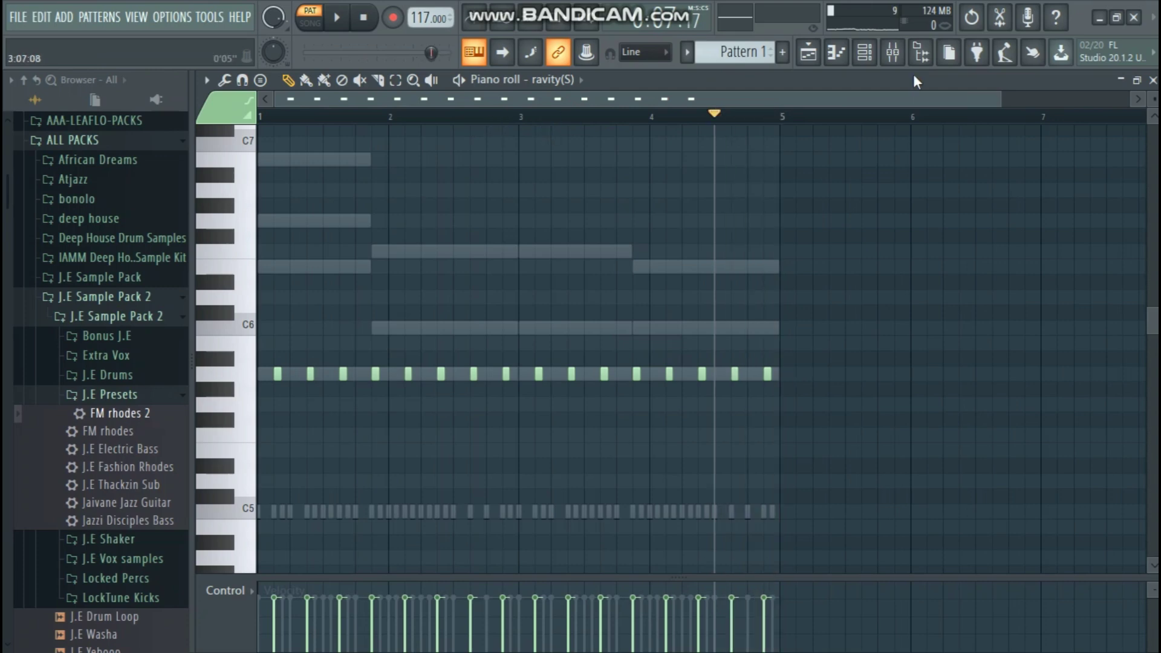
left_click(1153, 81)
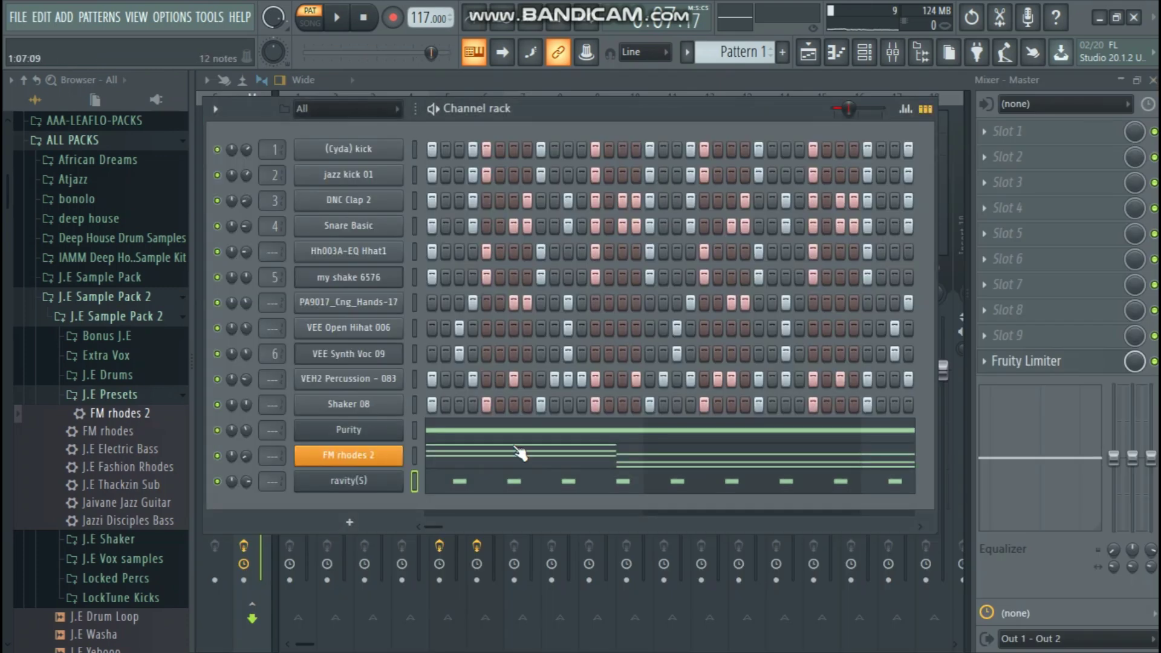
Step: Add a second ravity(S) channel with the Trombone & Strings ENS brass preset and paste the first ravity(S) channel's notes into it
left_click(385, 525)
left_click(521, 546)
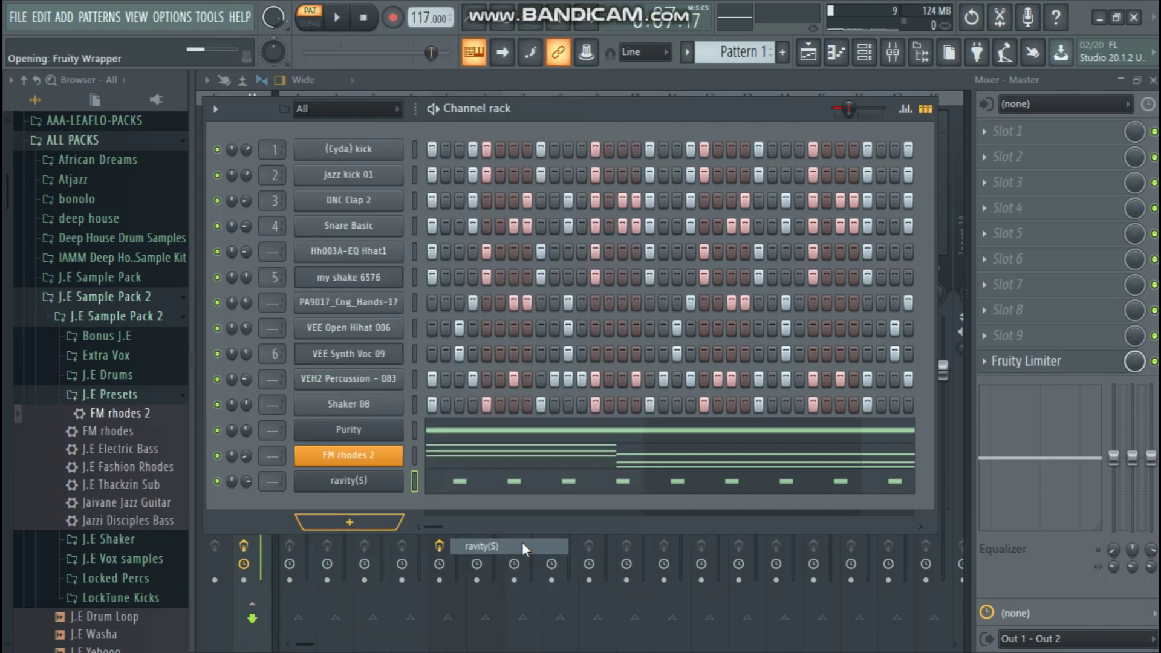
left_click(605, 327)
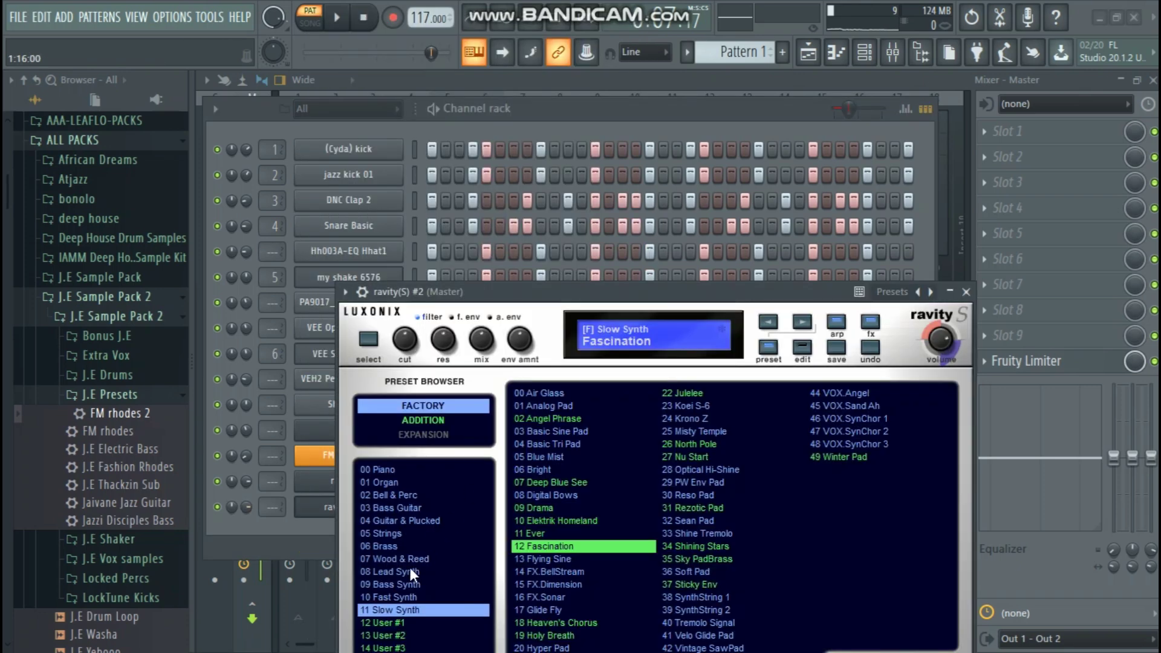
left_click(409, 547)
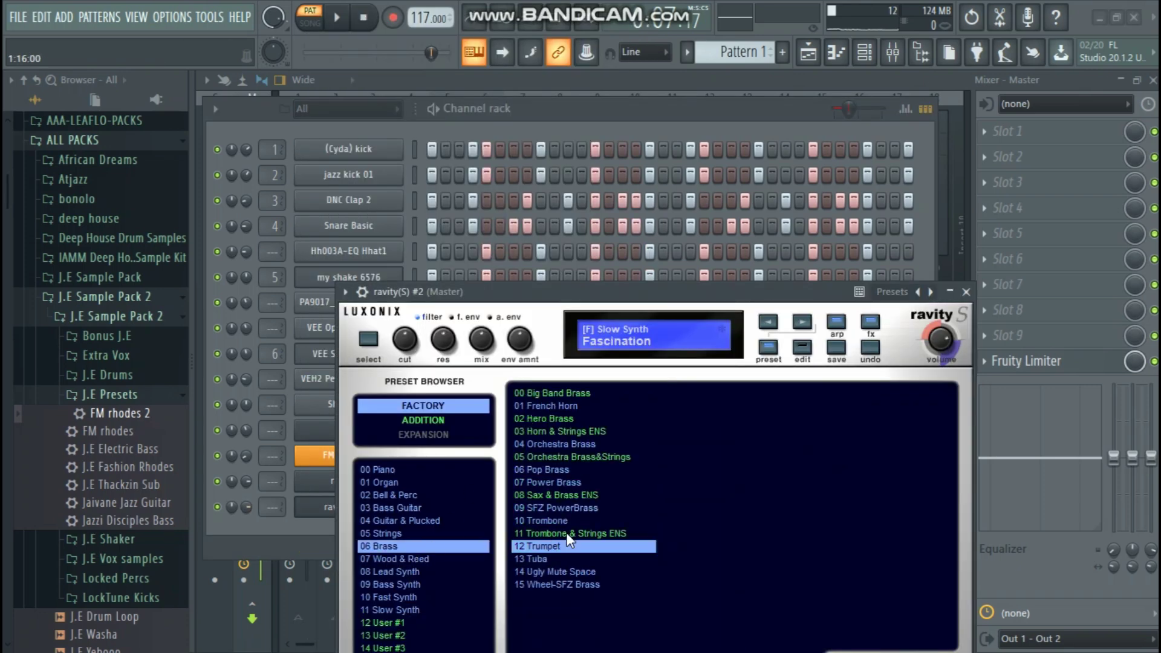
left_click(566, 532)
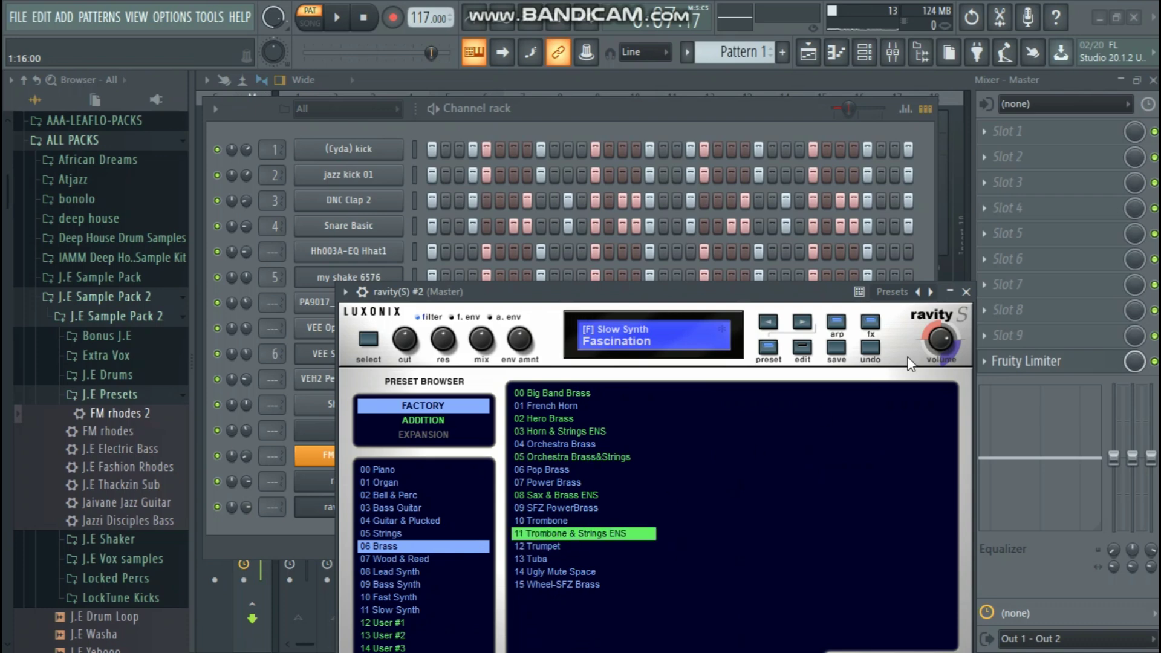
left_click(968, 291)
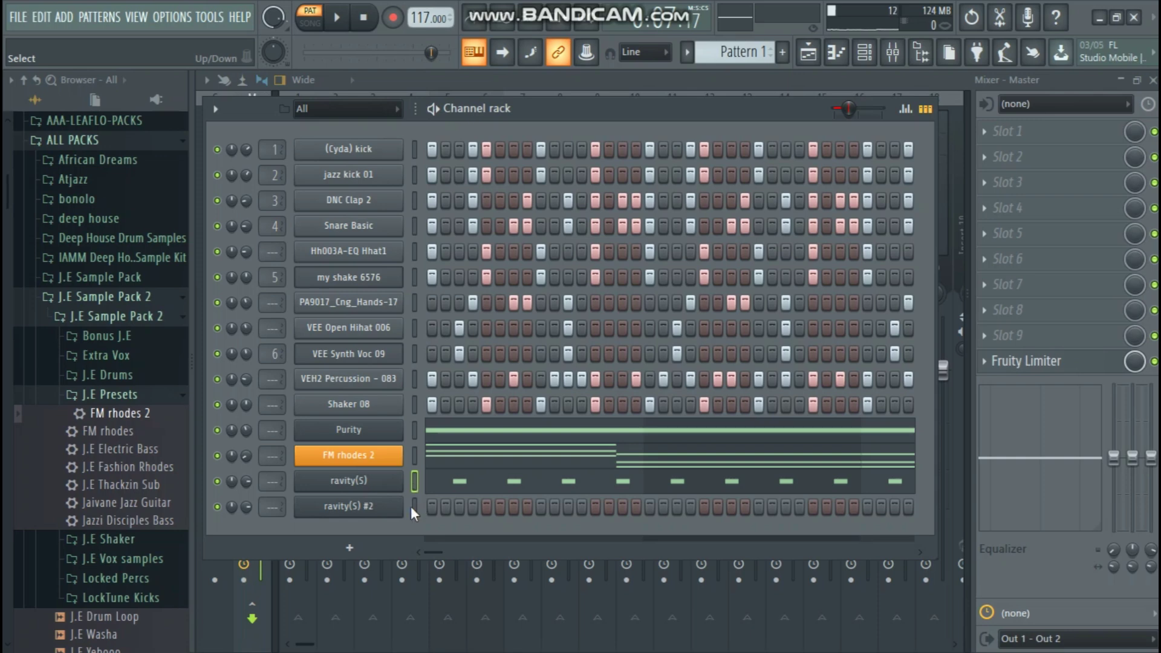
key("ctrl+v")
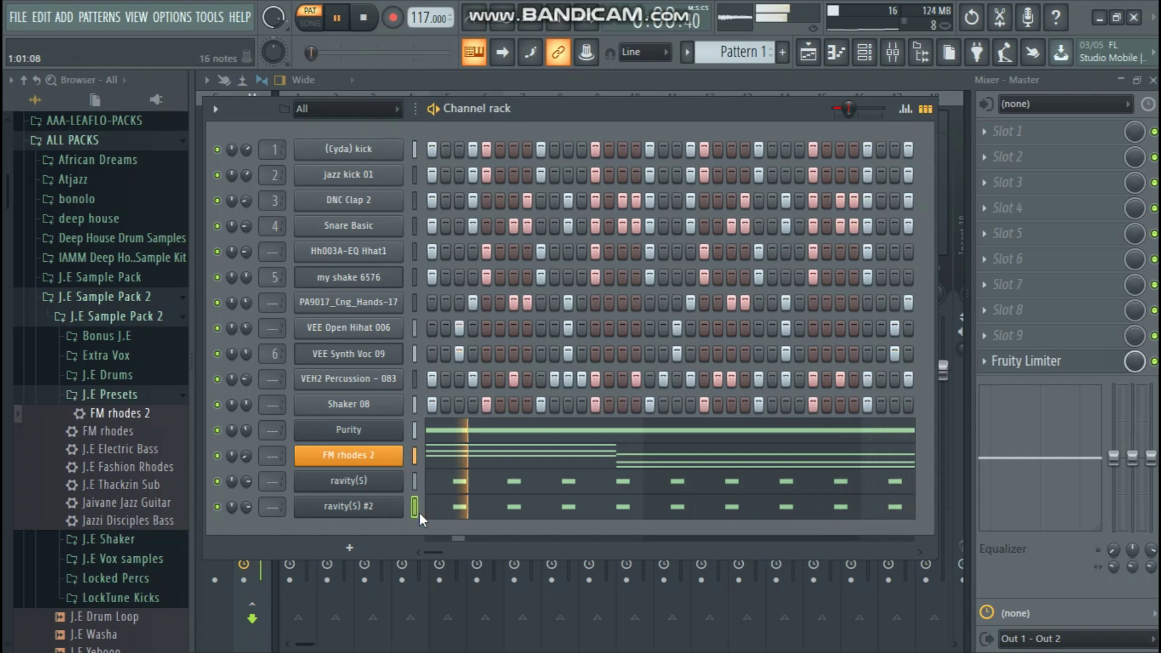
Step: Add a Fruity DX10 channel and load its Log Drum preset
left_click(358, 544)
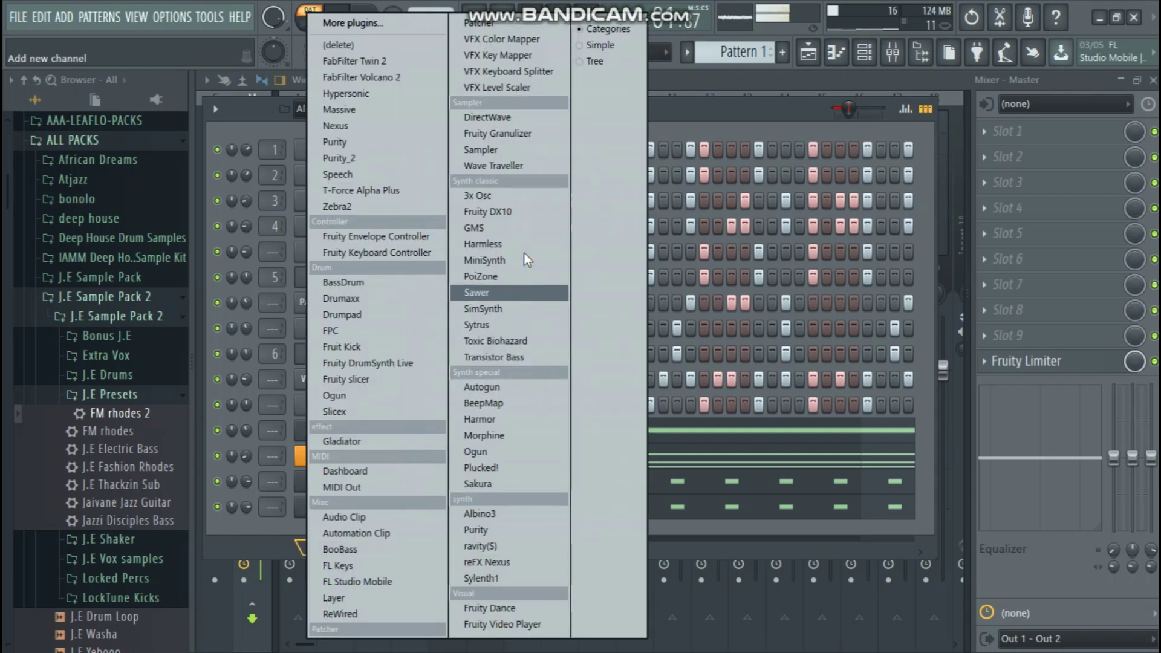
left_click(532, 212)
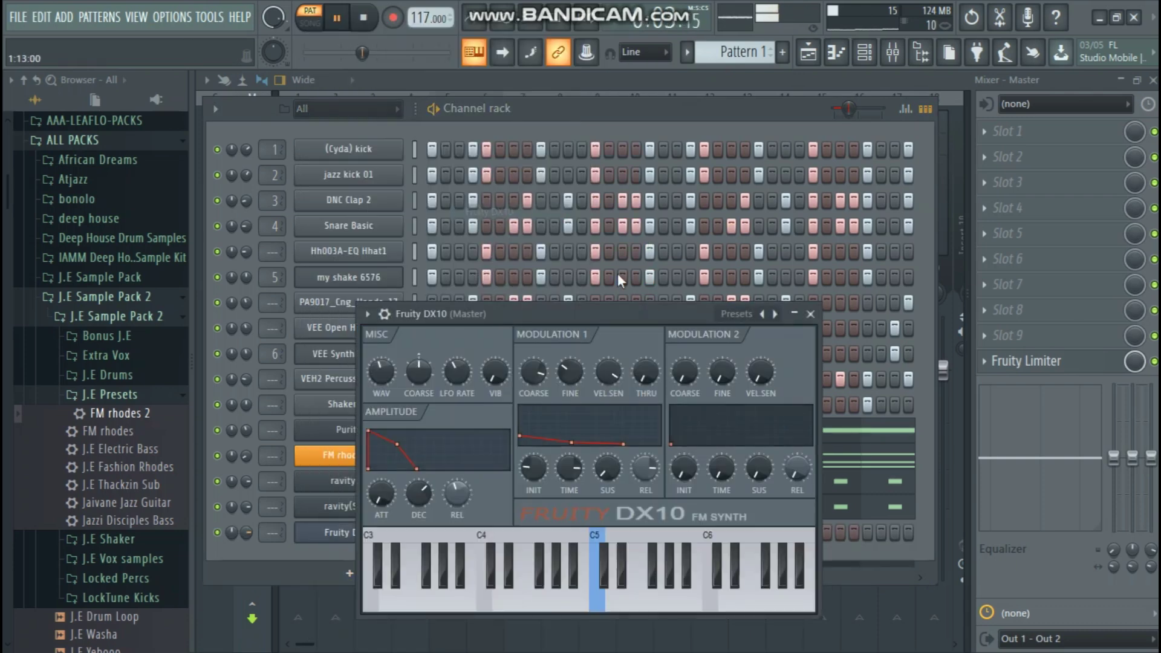
left_click(761, 314)
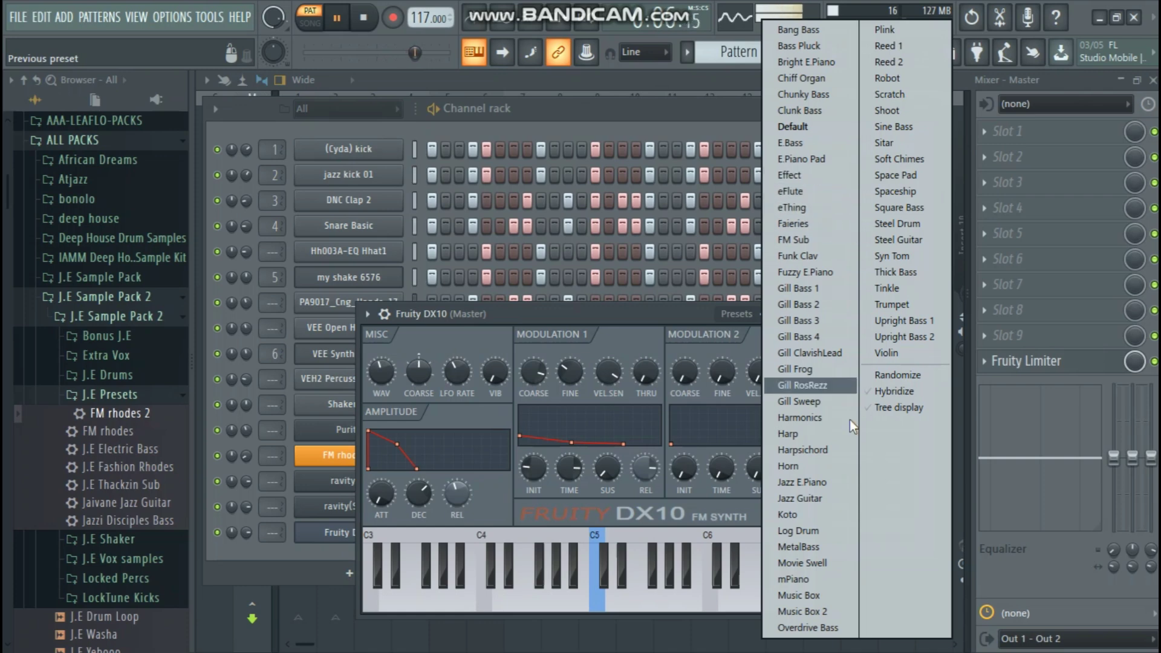
left_click(826, 531)
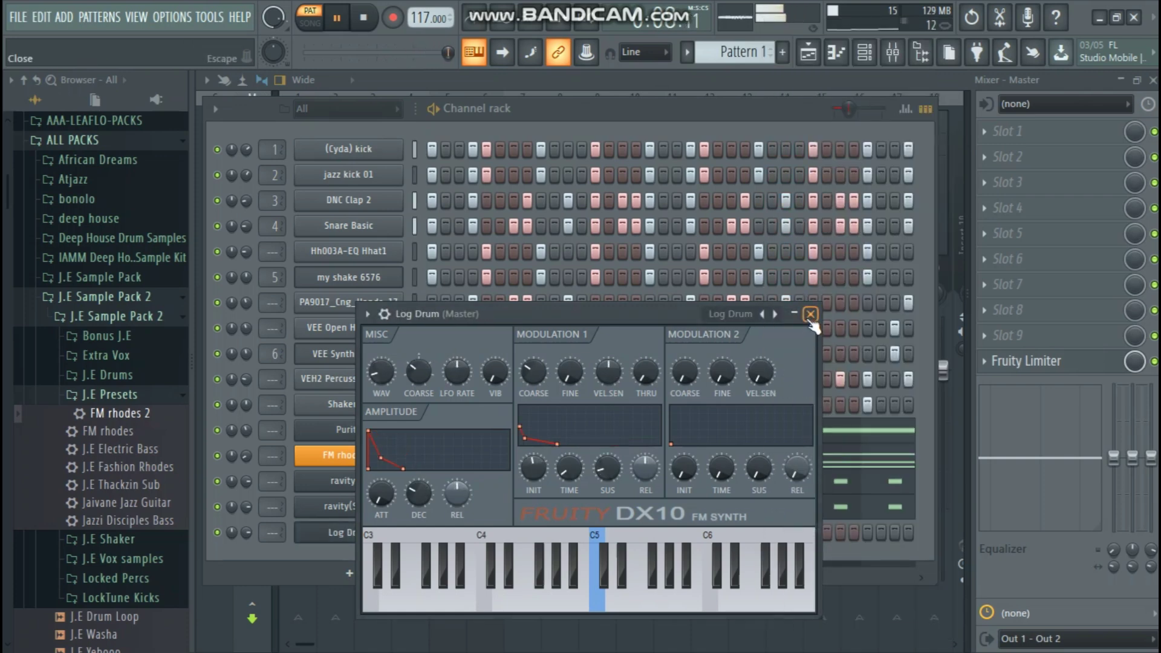
Step: Open the Log Drum channel's piano roll and draw one-step A5 notes on steps 1, 4 and 7 of bar 1
left_click(811, 314)
right_click(400, 533)
left_click(459, 442)
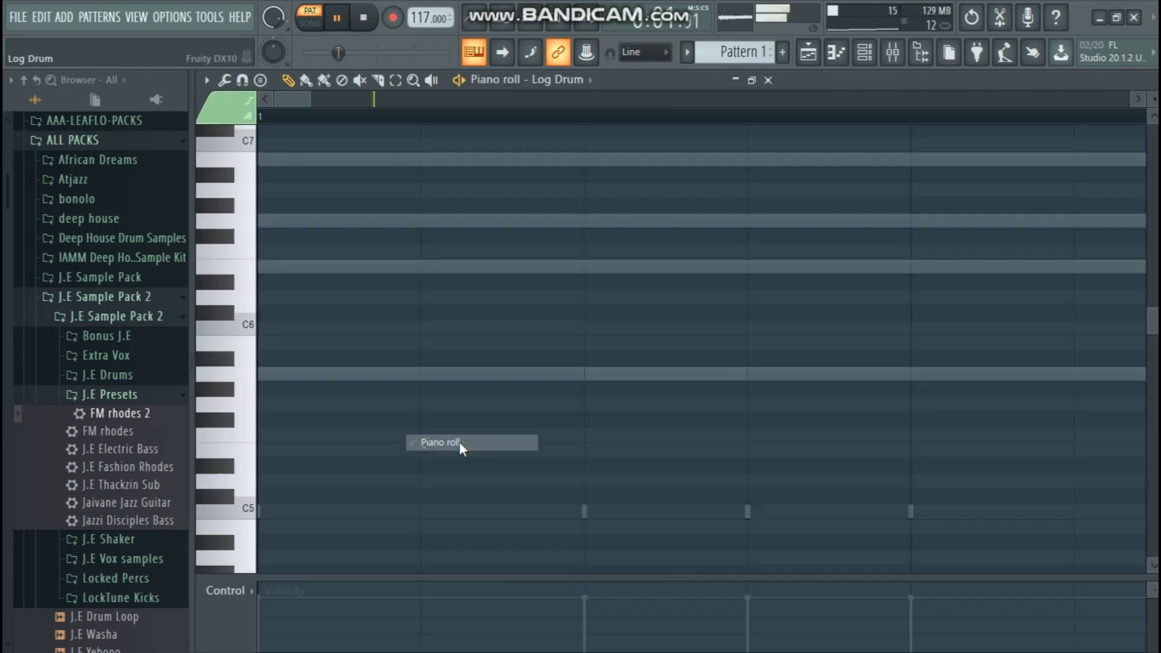
key("space")
left_click(308, 421)
left_click(363, 421)
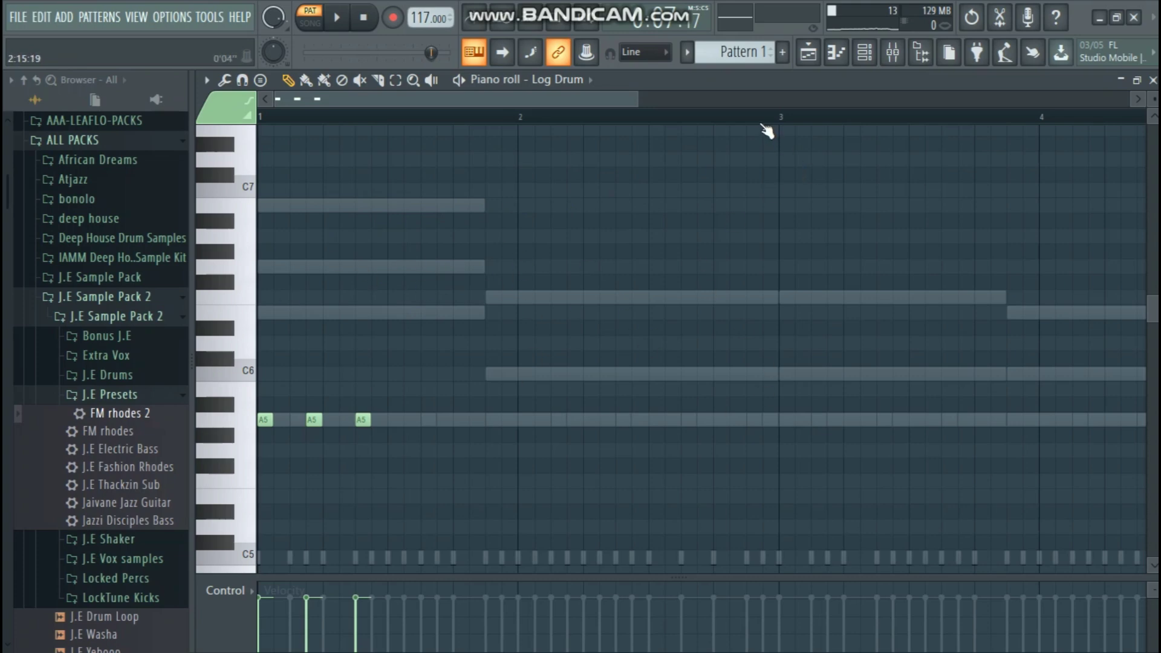
scroll(767, 131, "down", 2)
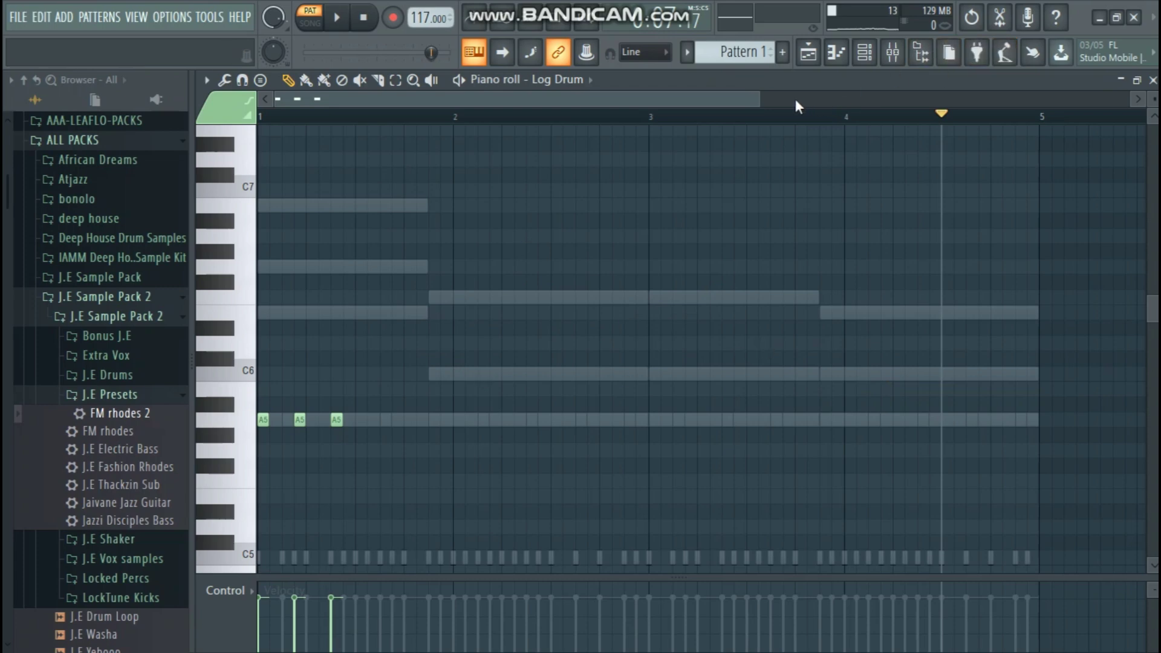
left_click_drag(758, 97, 368, 107)
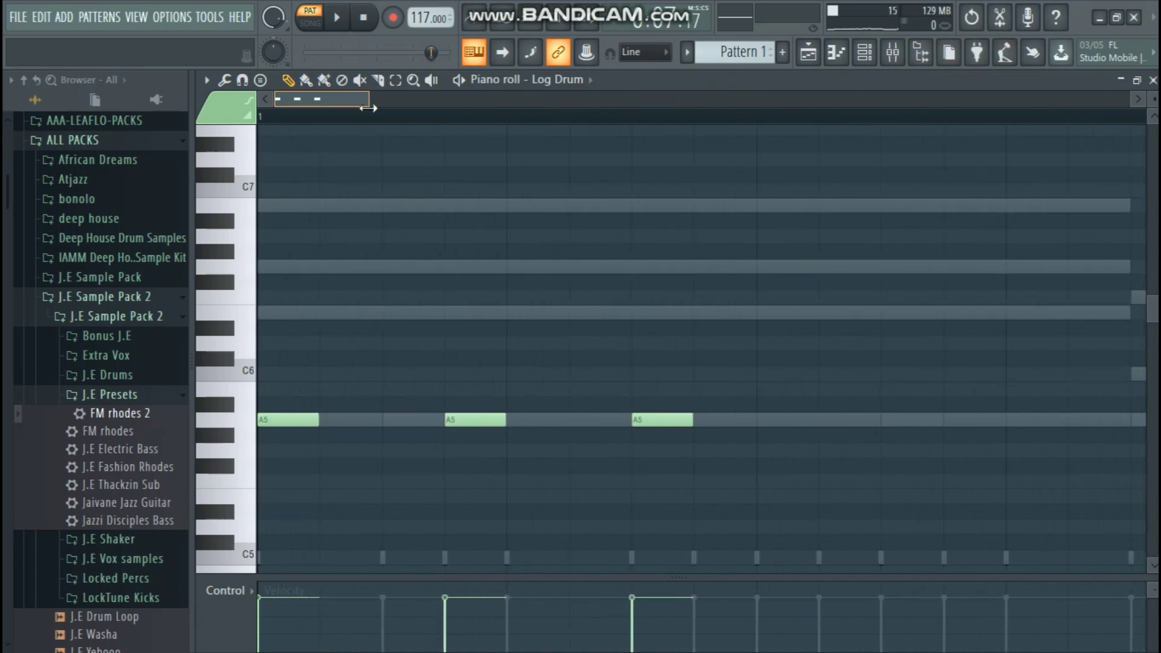
left_click(835, 420)
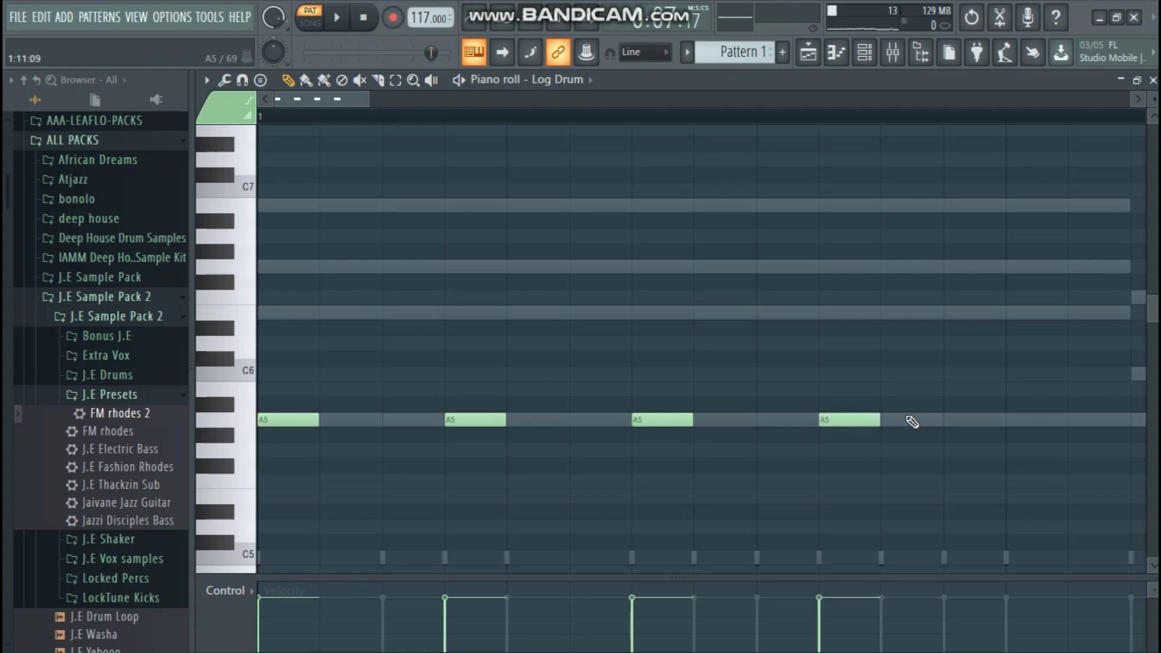
left_click(901, 417)
left_click(1016, 420)
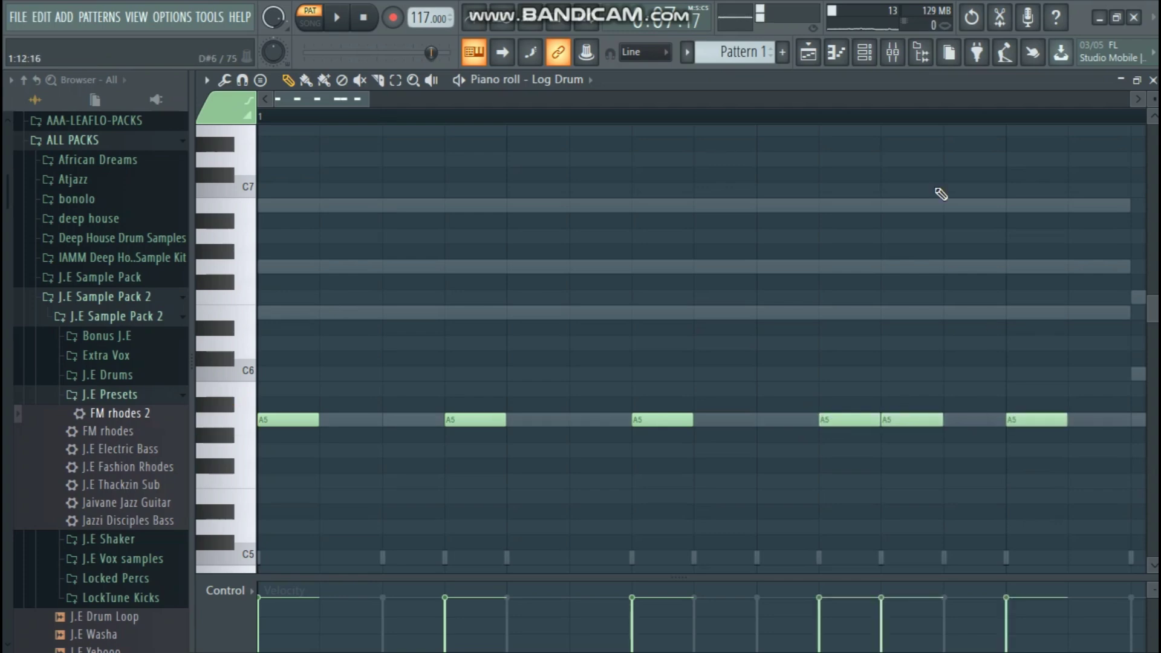
scroll(887, 103, "down", 4)
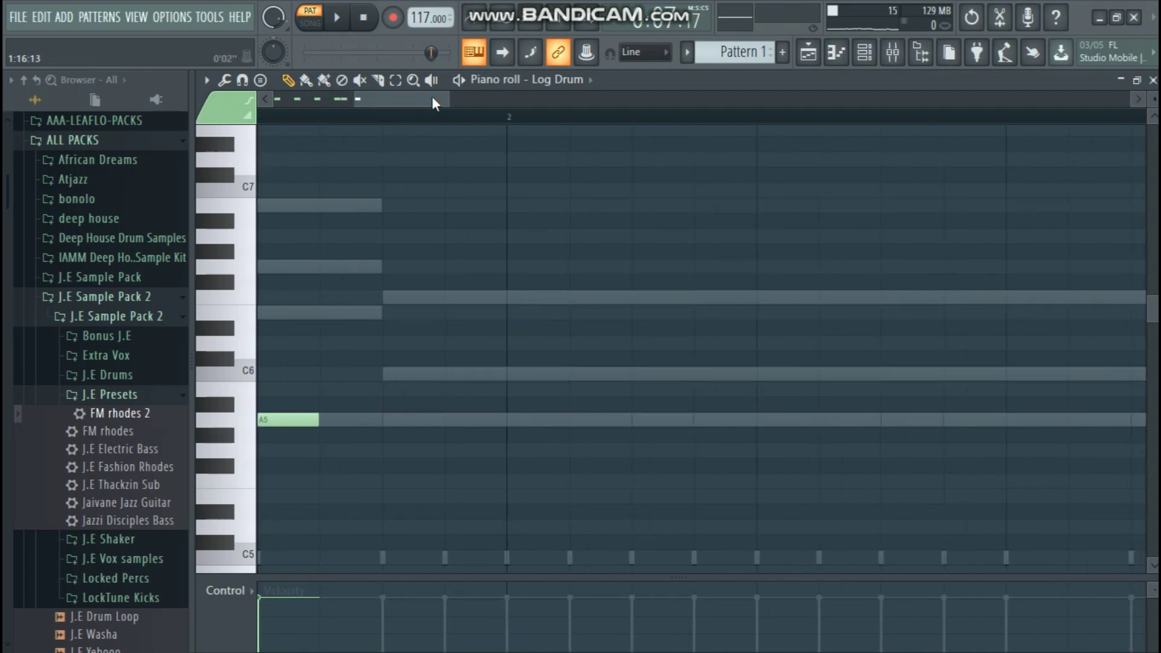
left_click_drag(432, 96, 401, 96)
left_click(467, 404)
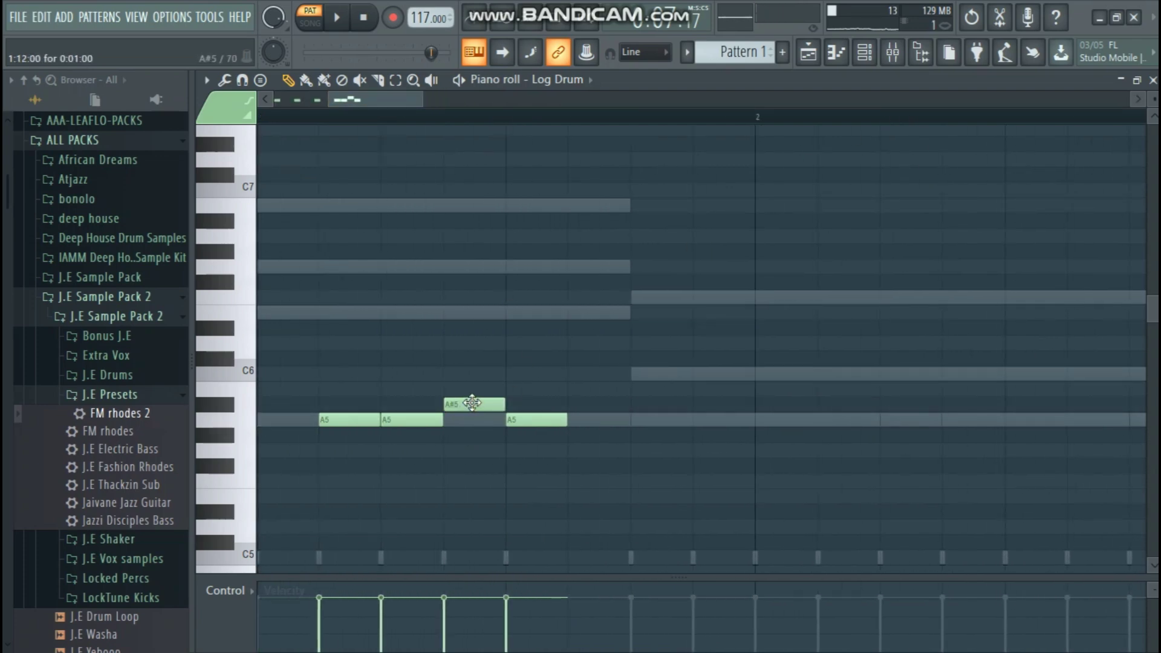
left_click_drag(473, 403, 472, 420)
right_click(473, 421)
right_click(418, 420)
right_click(371, 423)
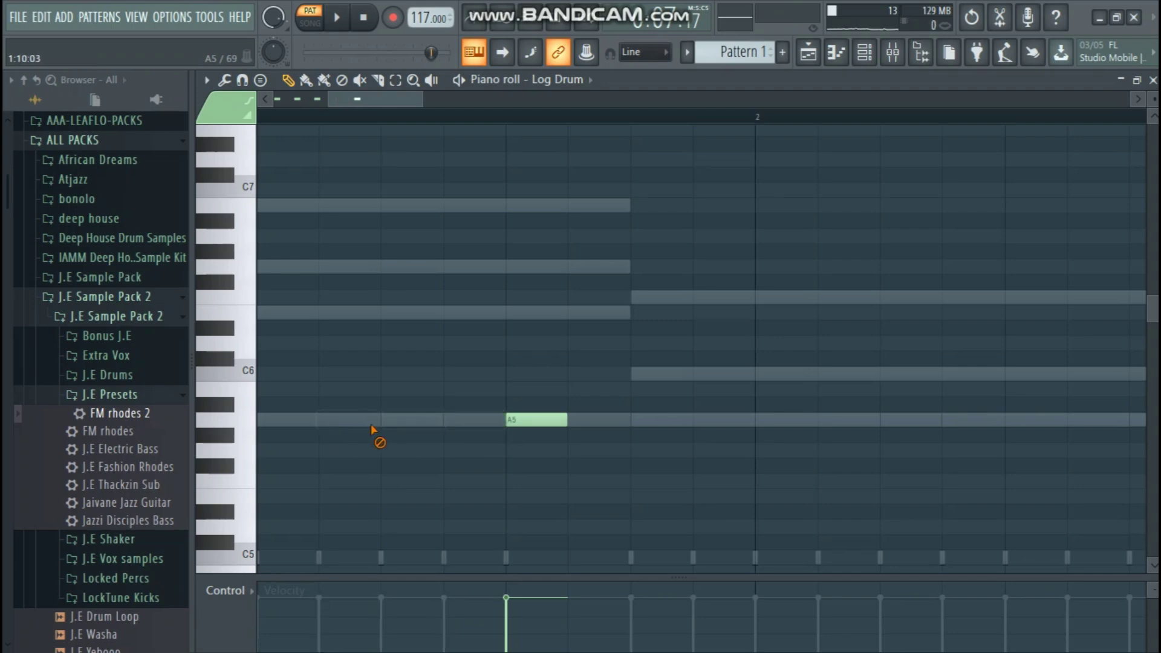
Step: Draw A5 notes on steps 10, 14, 15 and 16 of bar 1 and on step 1 of bar 2 during playback
left_click_drag(366, 101, 454, 99)
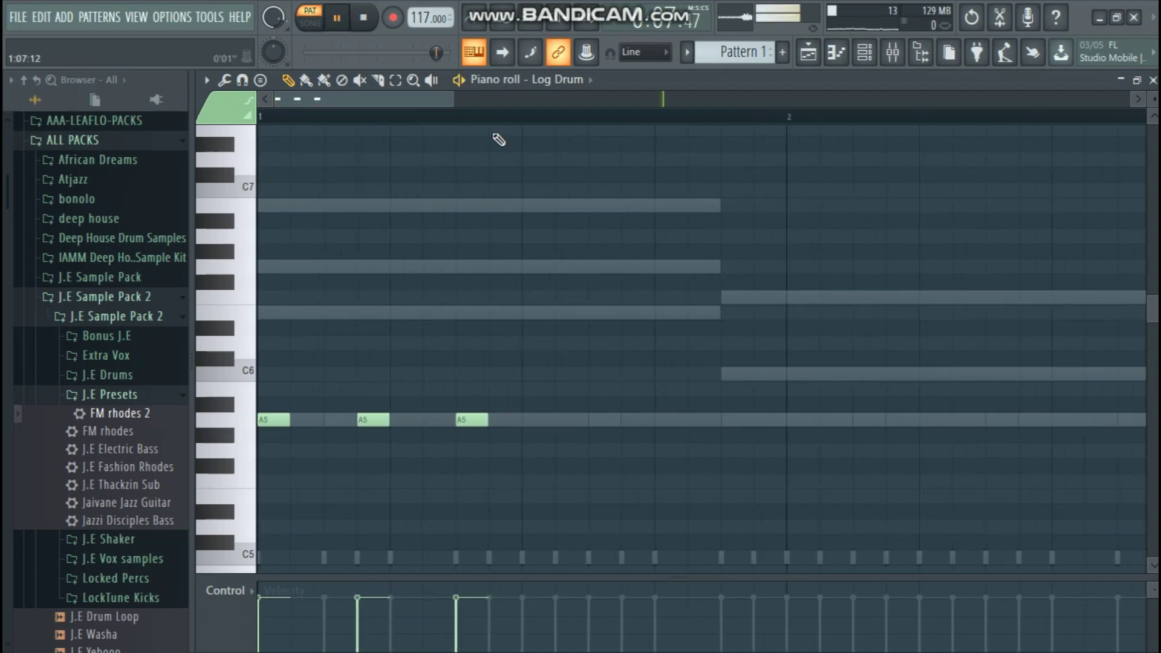
key("space")
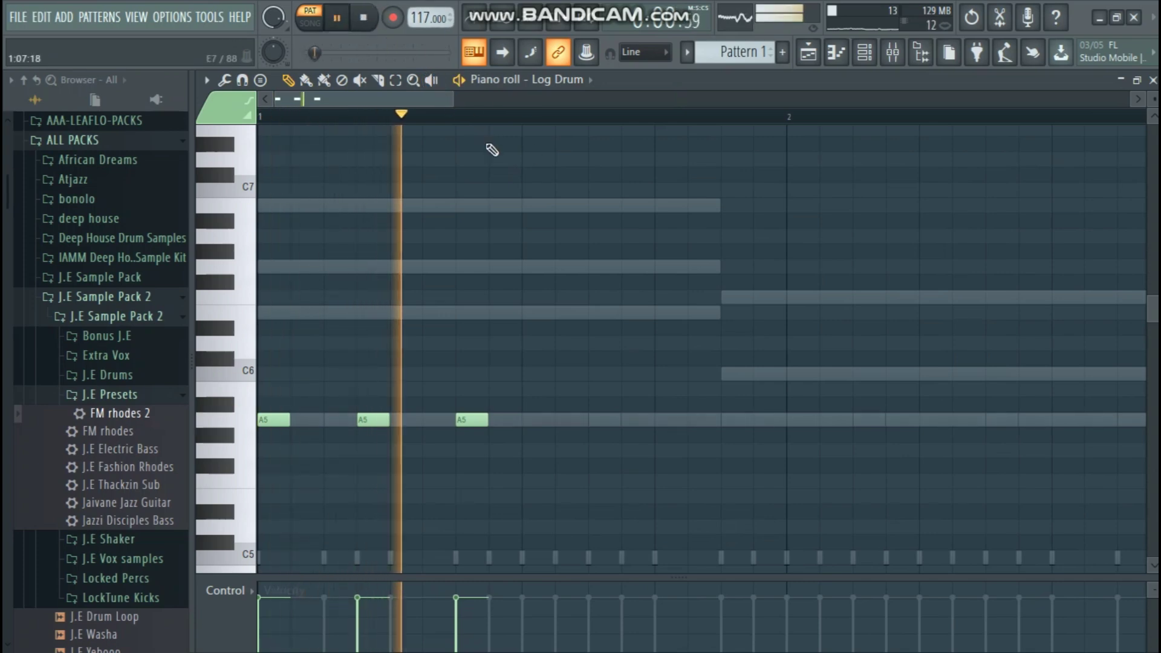
left_click(557, 420)
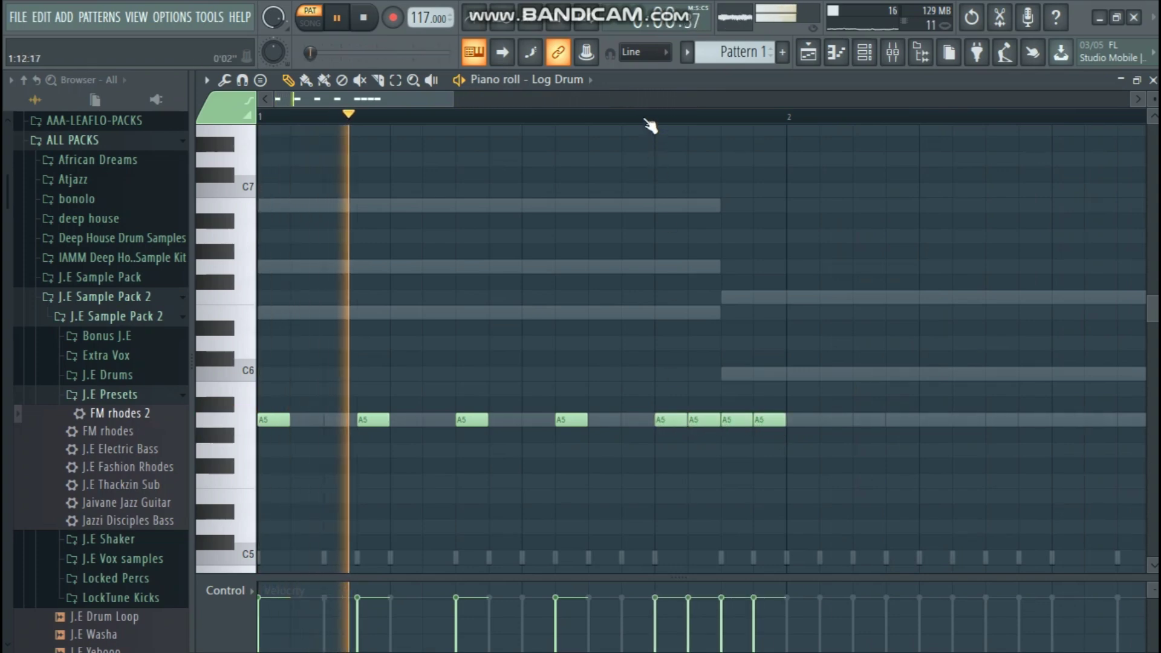
scroll(647, 124, "down", 3)
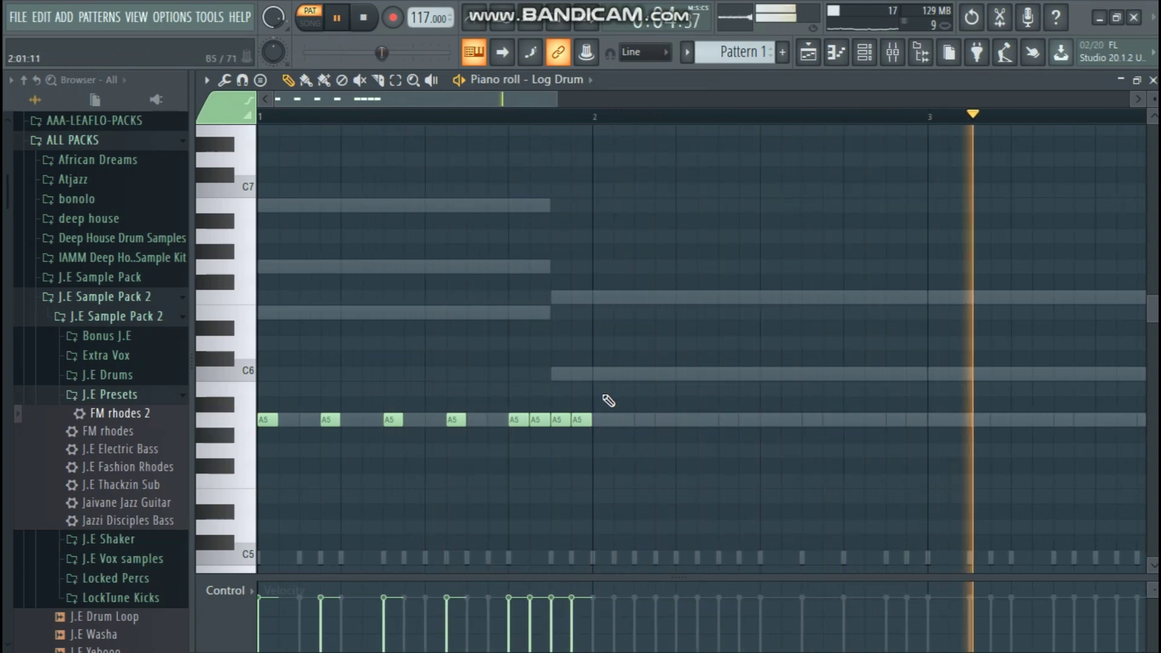
right_click(516, 420)
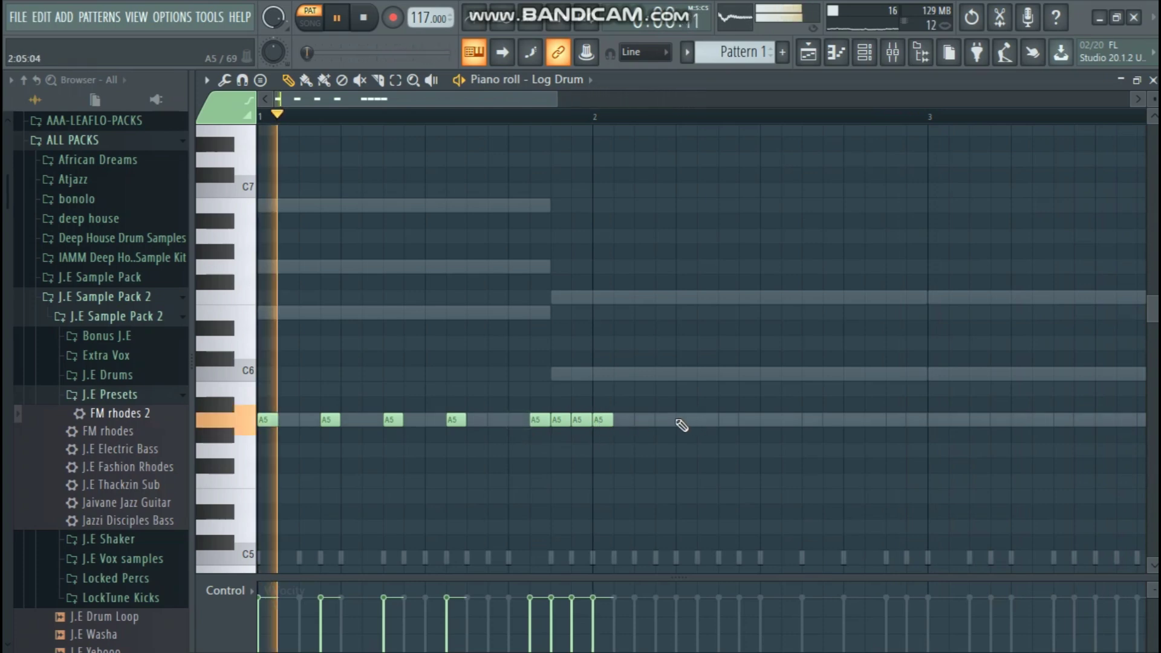
Step: Continue the A5 log drum rhythm in bar 2 with notes on steps 4, 7, 10, 12 and 14
left_click(662, 420)
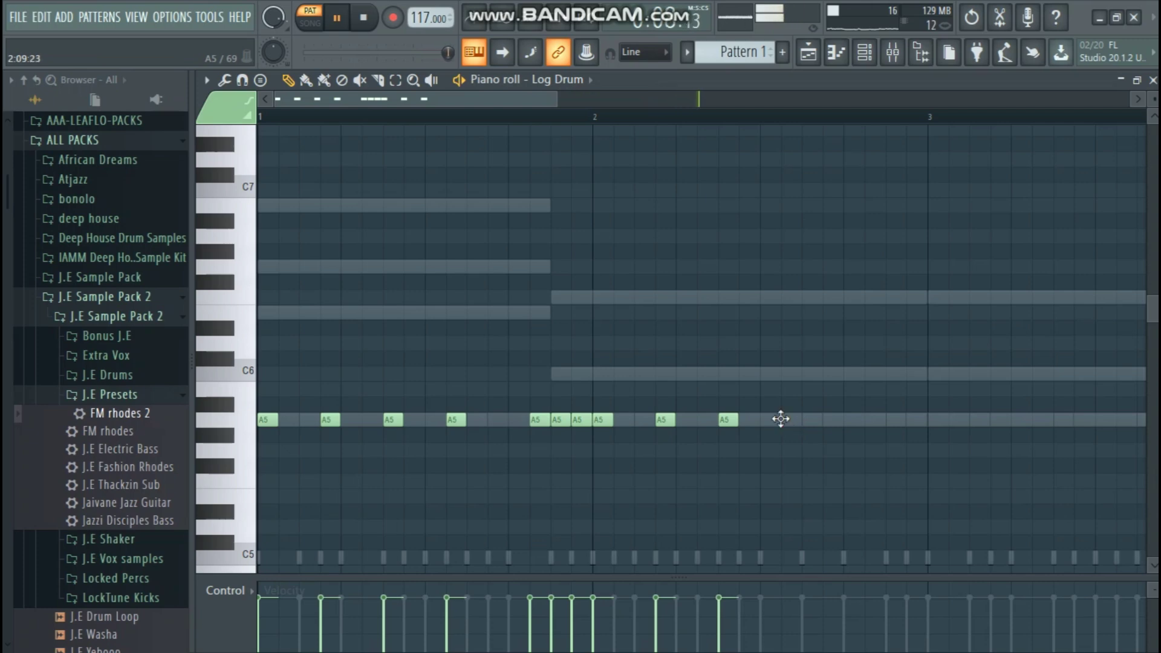
left_click(784, 420)
left_click(828, 420)
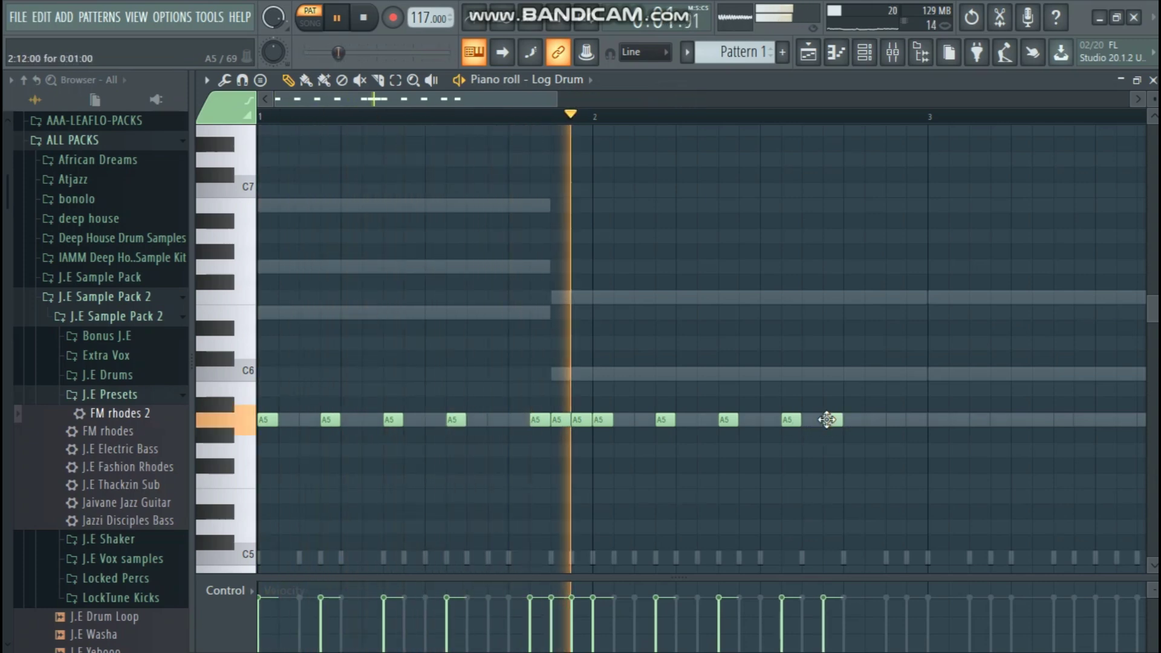
left_click(866, 420)
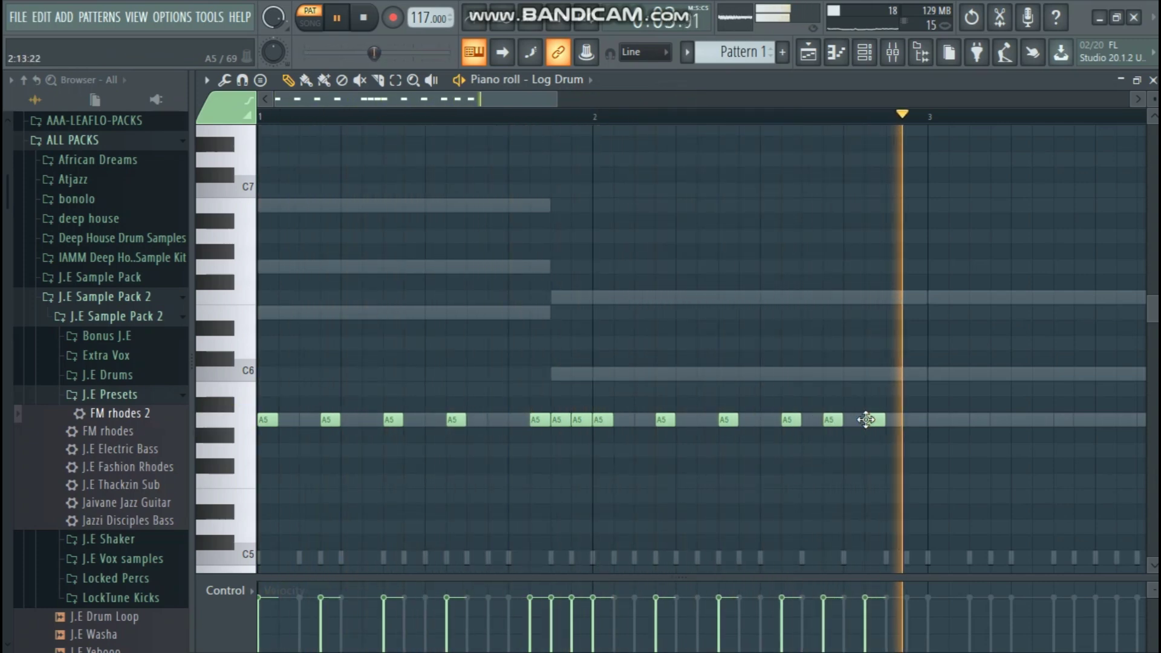
Step: Transpose all the Log Drum notes down two octaves to A3 and stop playback
scroll(775, 121, "down", 2)
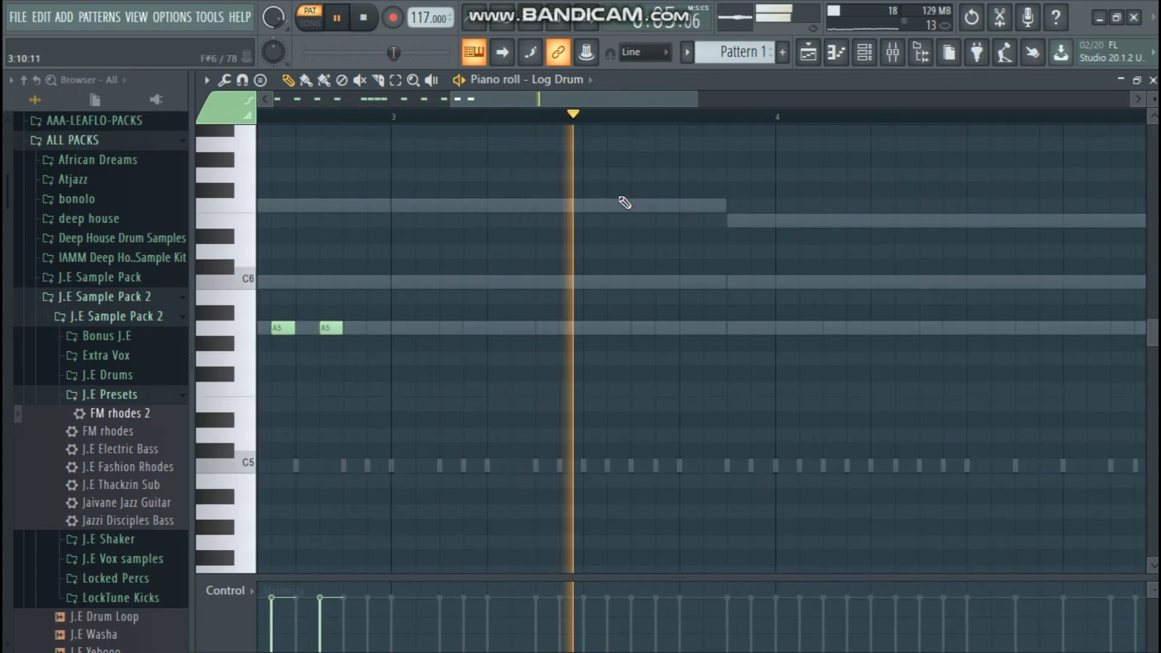
key("shift+Down")
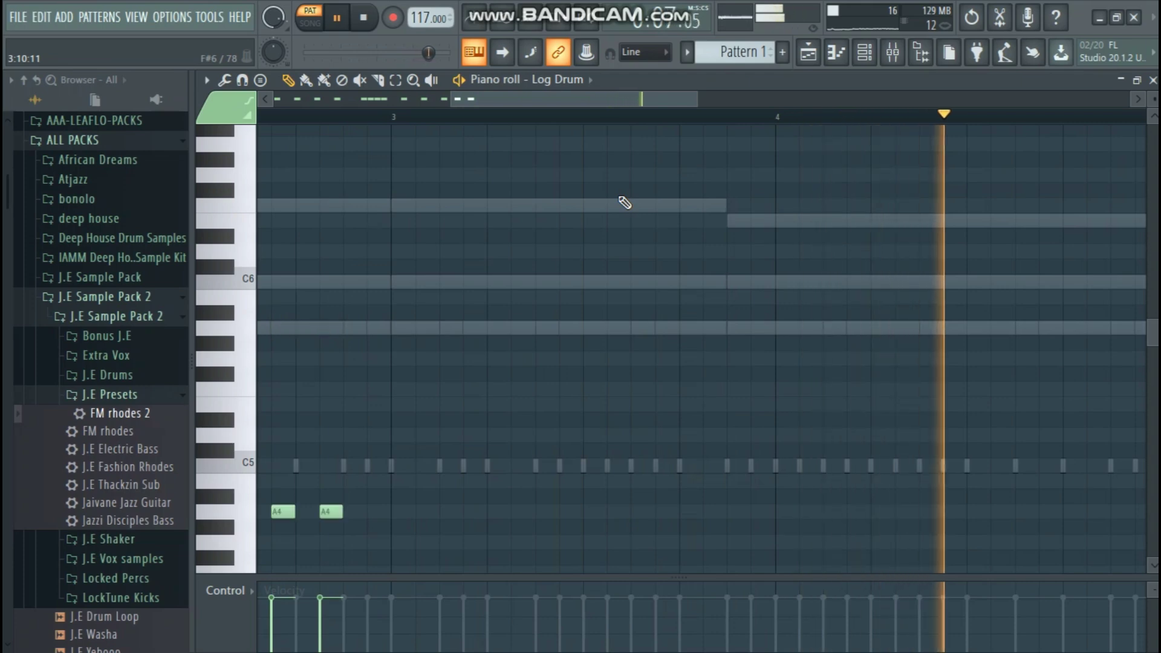
left_click_drag(525, 100, 447, 119)
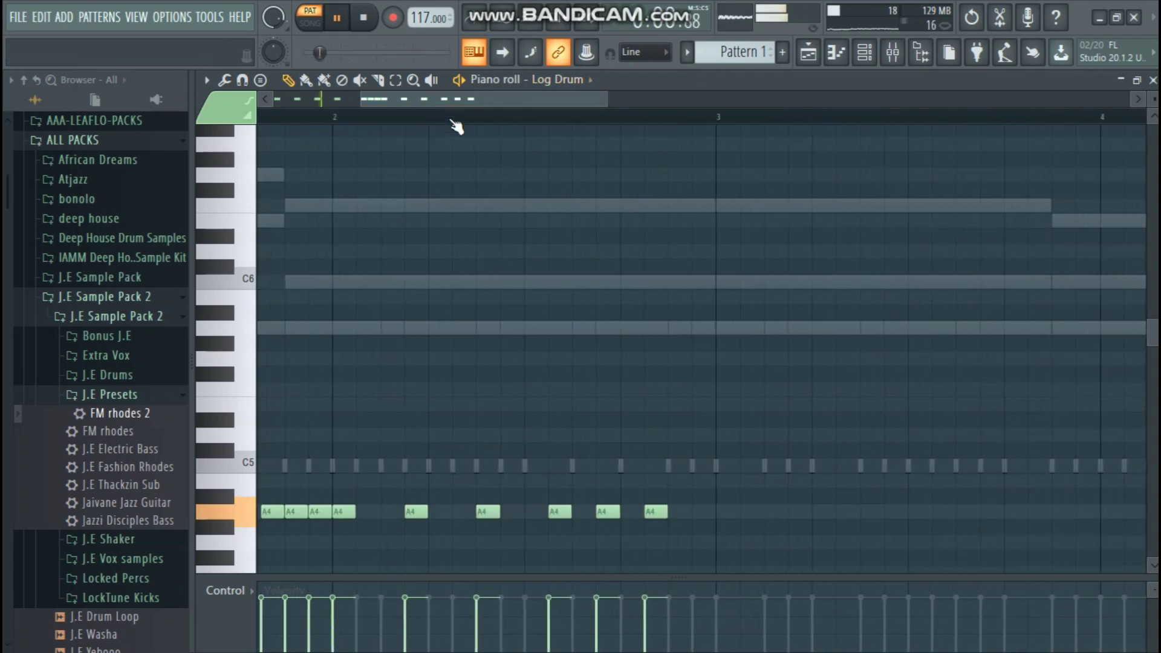
scroll(858, 322, "down", 3)
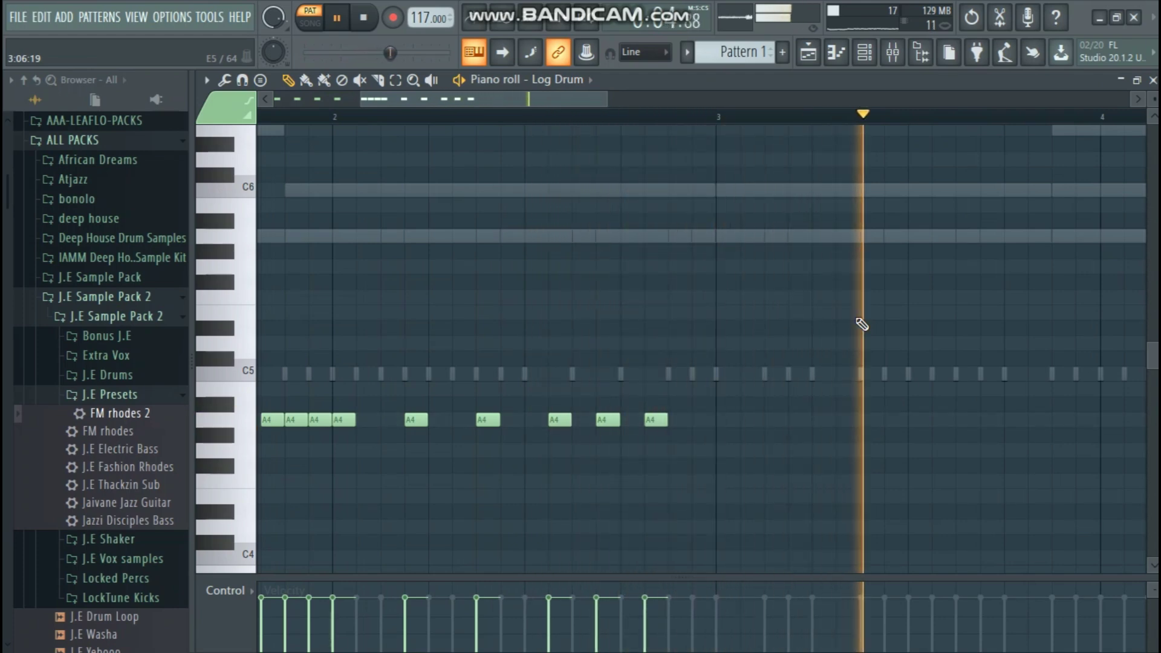
scroll(817, 337, "down", 5)
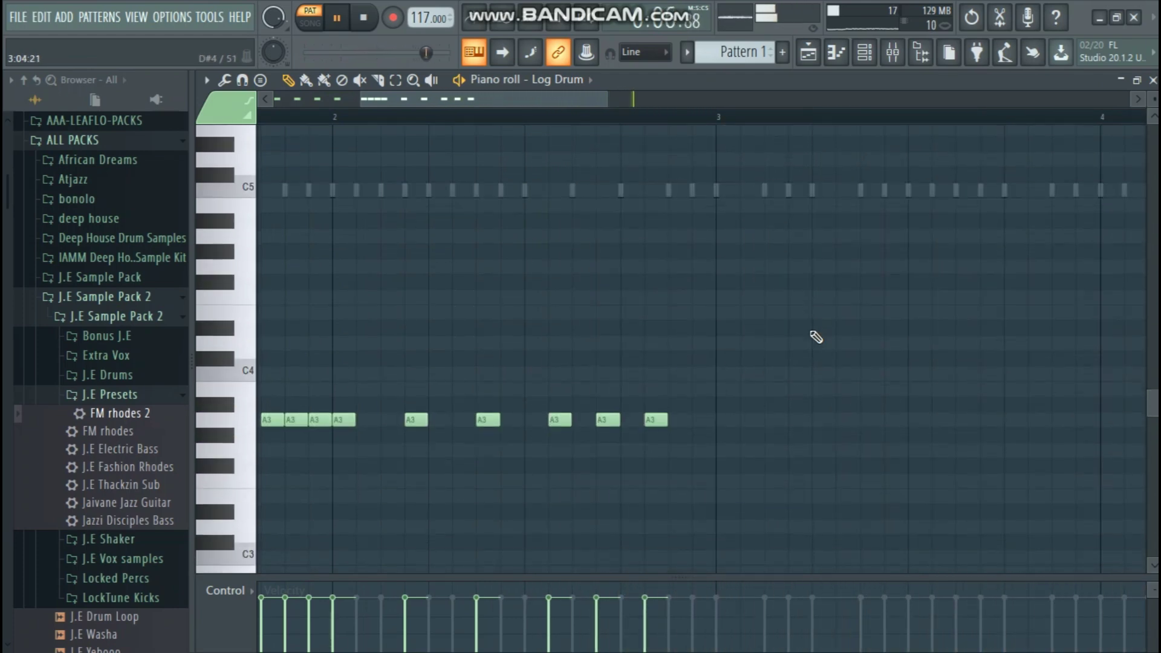
scroll(776, 207, "down", 3)
scroll(739, 137, "down", 3)
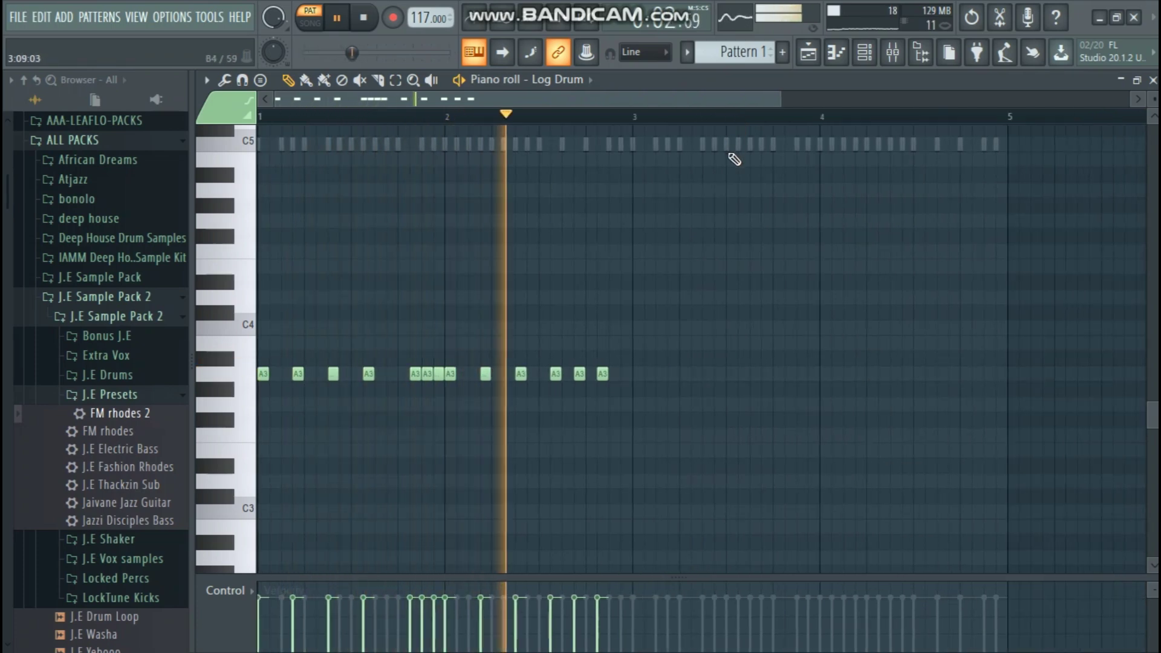
key("space")
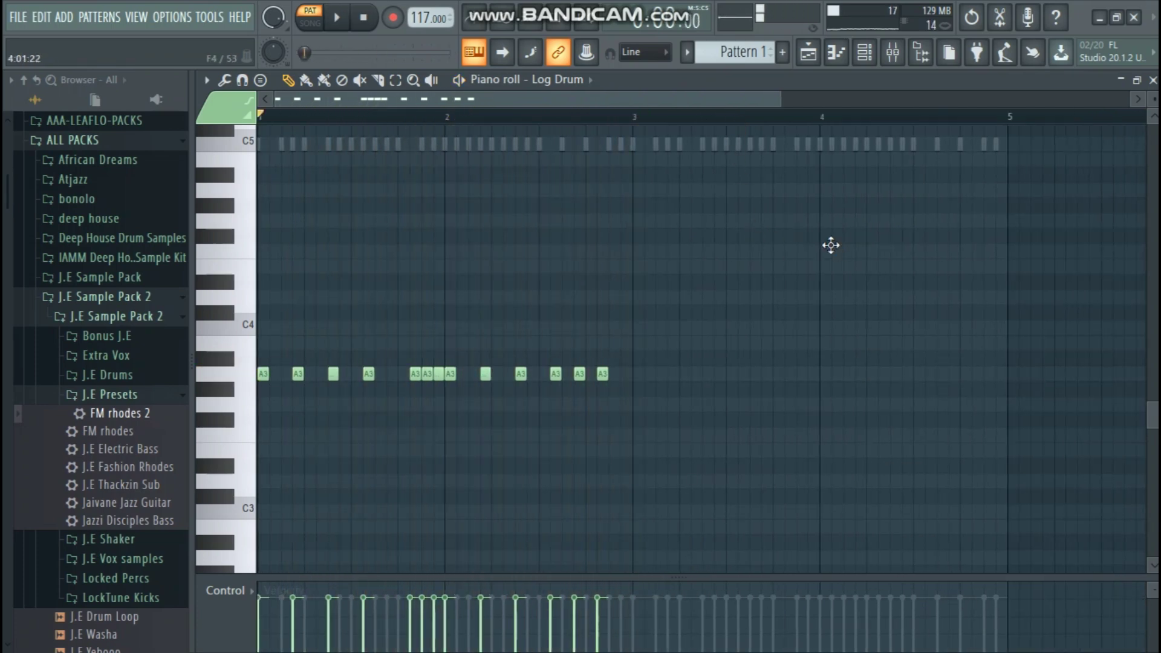
Step: Draw one-step A4 notes on steps 14 and 15 of bar 3 and on steps 1 and 4 of bar 4
scroll(817, 121, "up", 3)
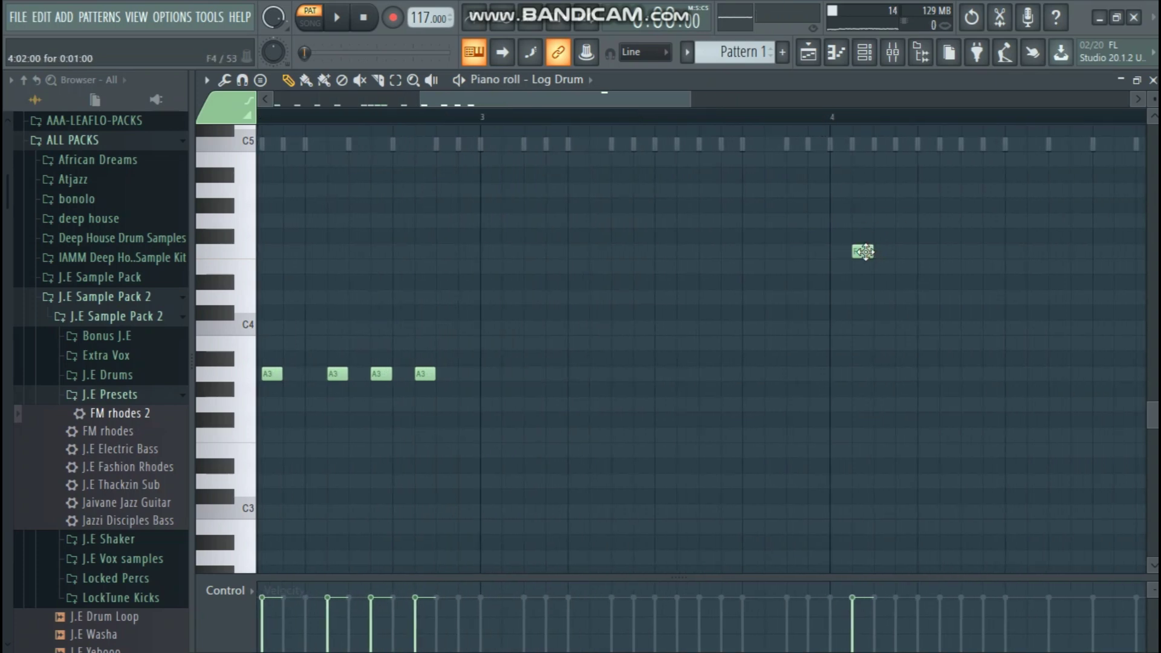
left_click_drag(857, 251, 745, 193)
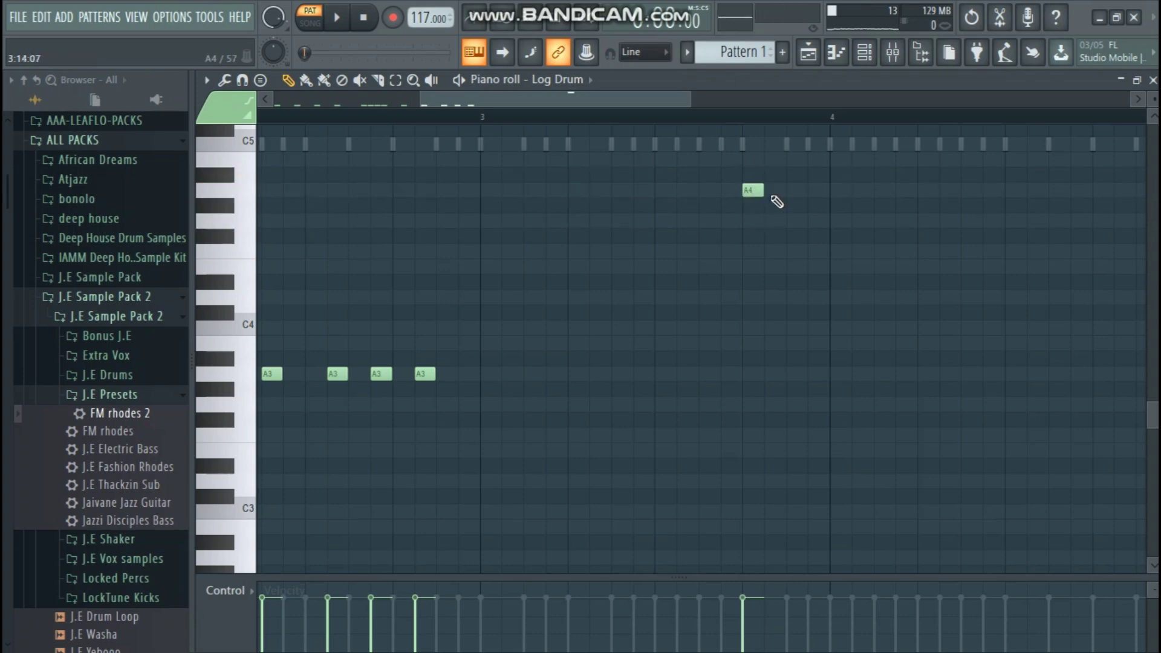
left_click_drag(754, 191, 789, 200)
key("space")
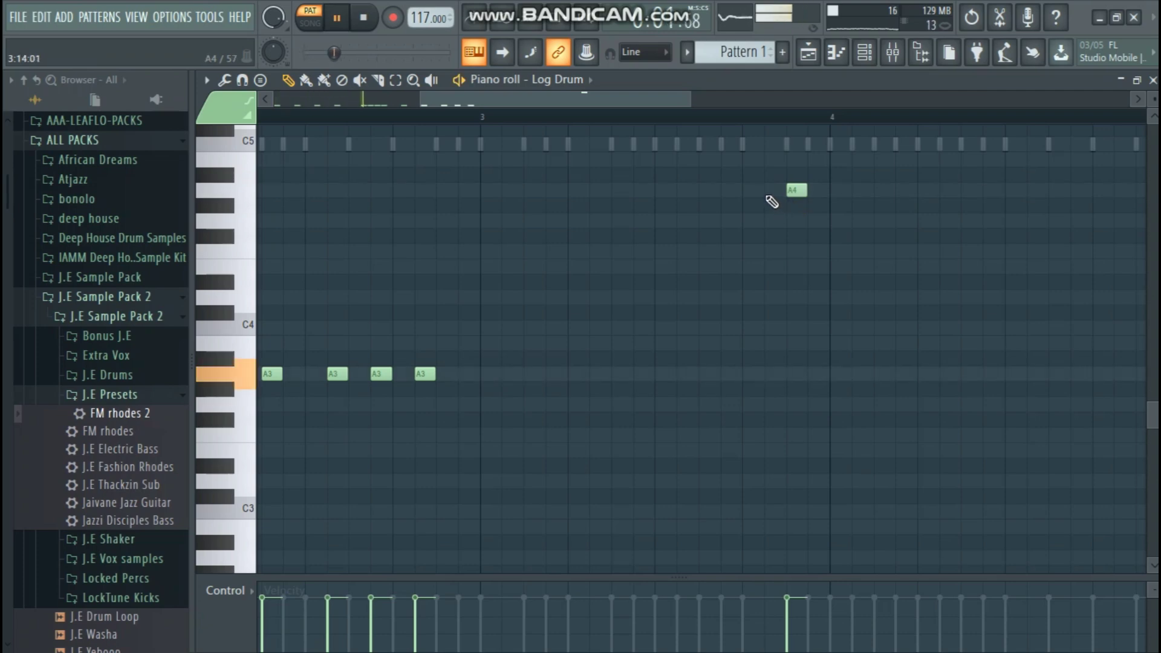
left_click(834, 192)
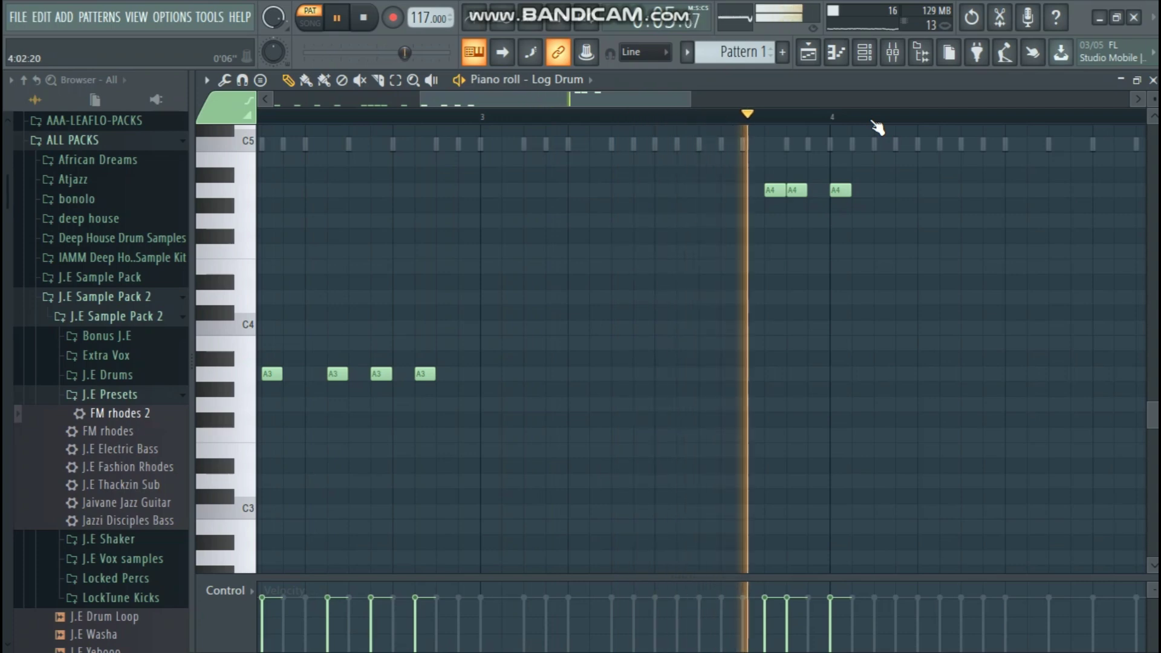
left_click(901, 191)
Step: Complete bar 4 of the log drum line with A4 notes on steps 7, 10, 13, 14, 15 and 16
scroll(889, 115, "down", 1)
scroll(883, 97, "down", 3)
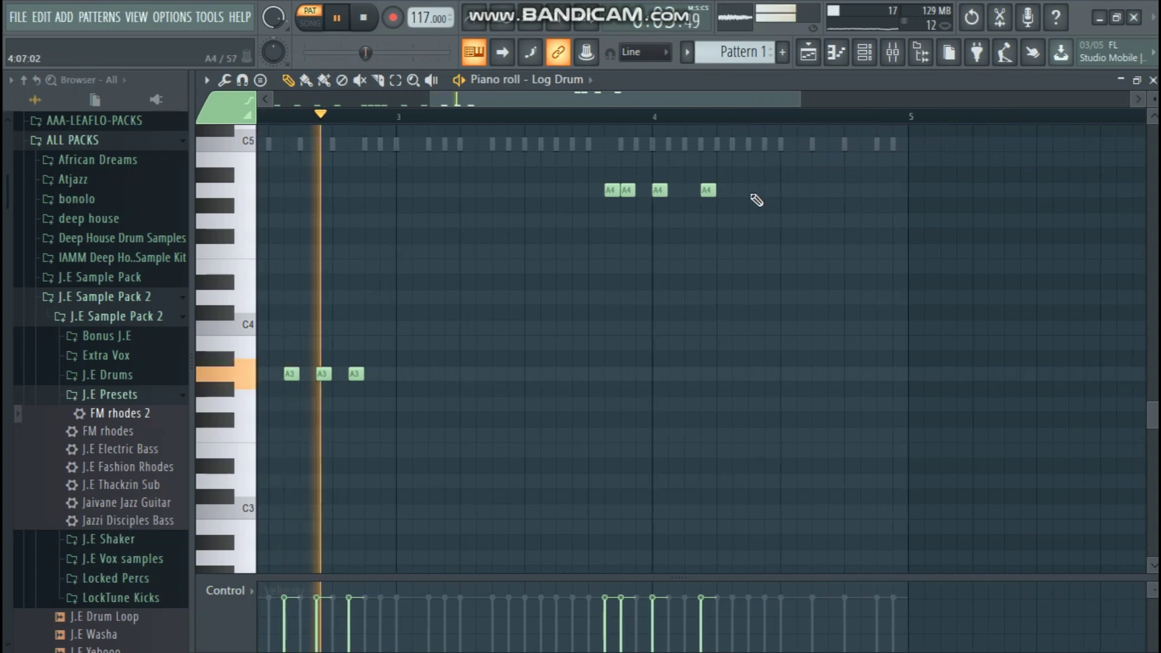
left_click(752, 191)
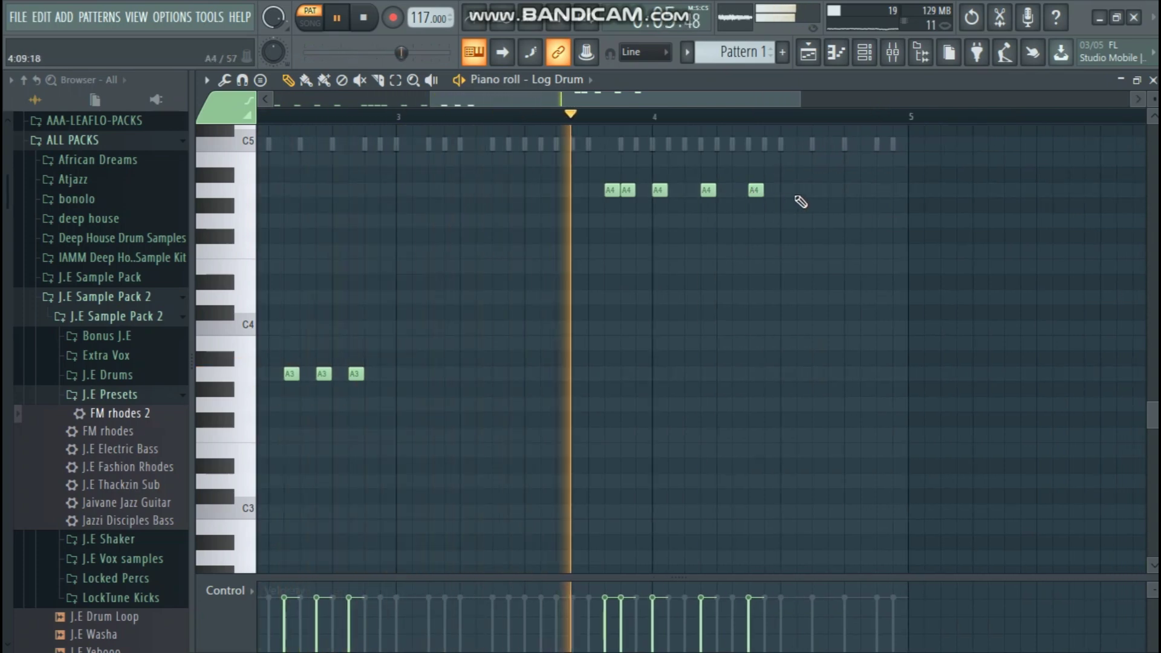
left_click(801, 190)
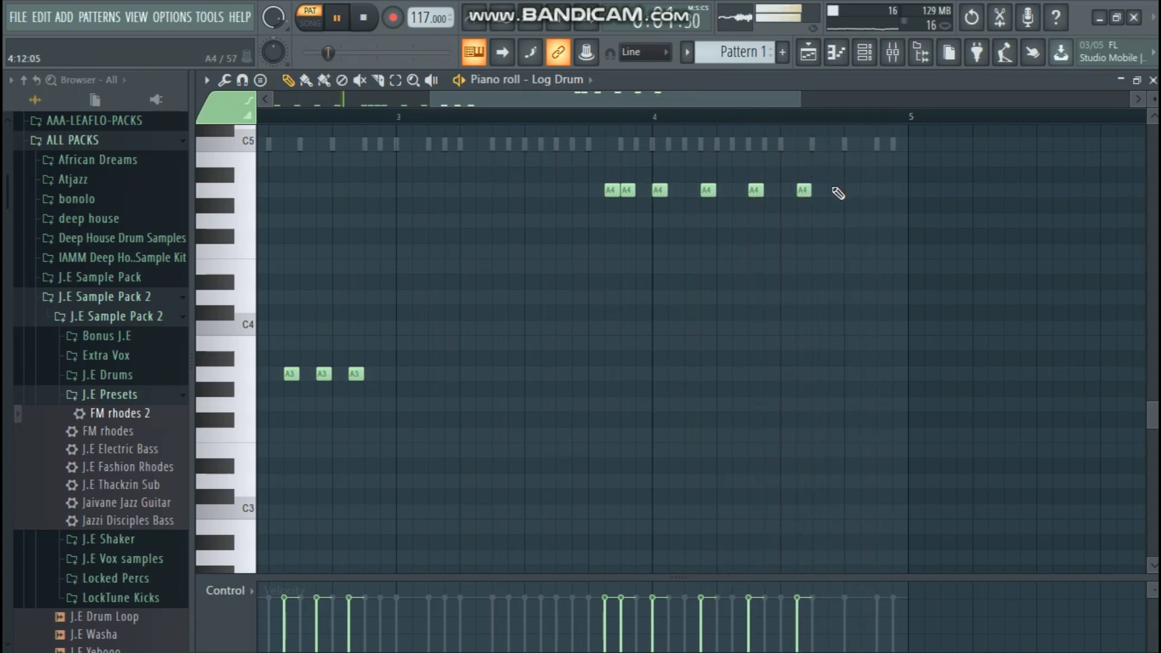
left_click(848, 193)
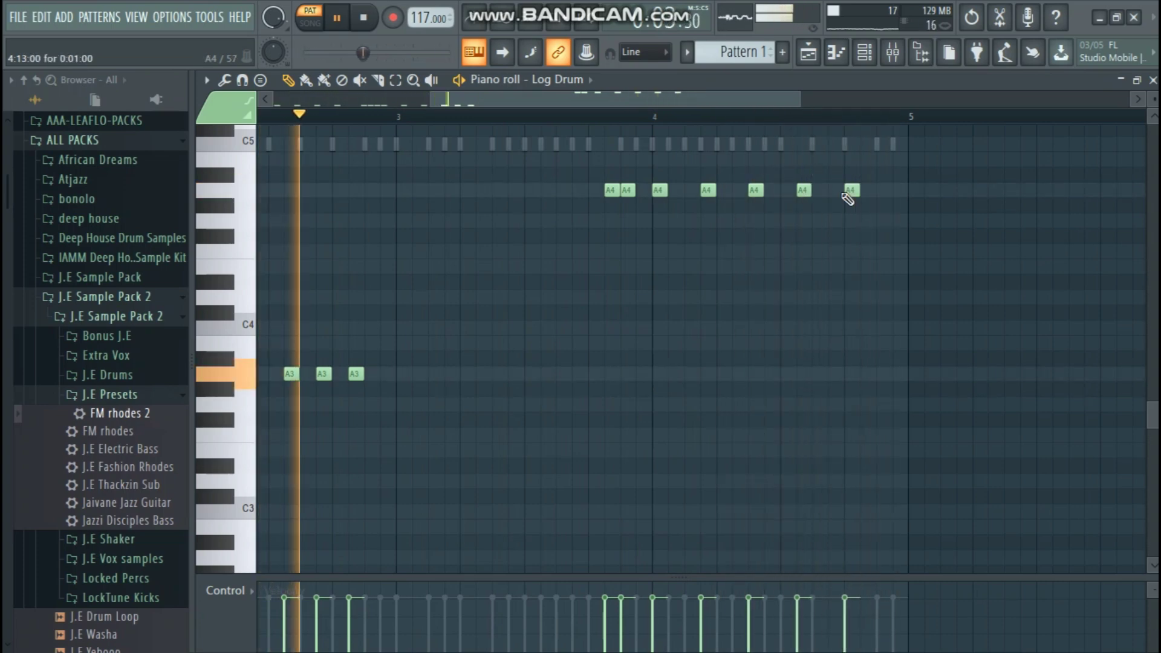
scroll(825, 107, "down", 1)
scroll(825, 107, "down", 1)
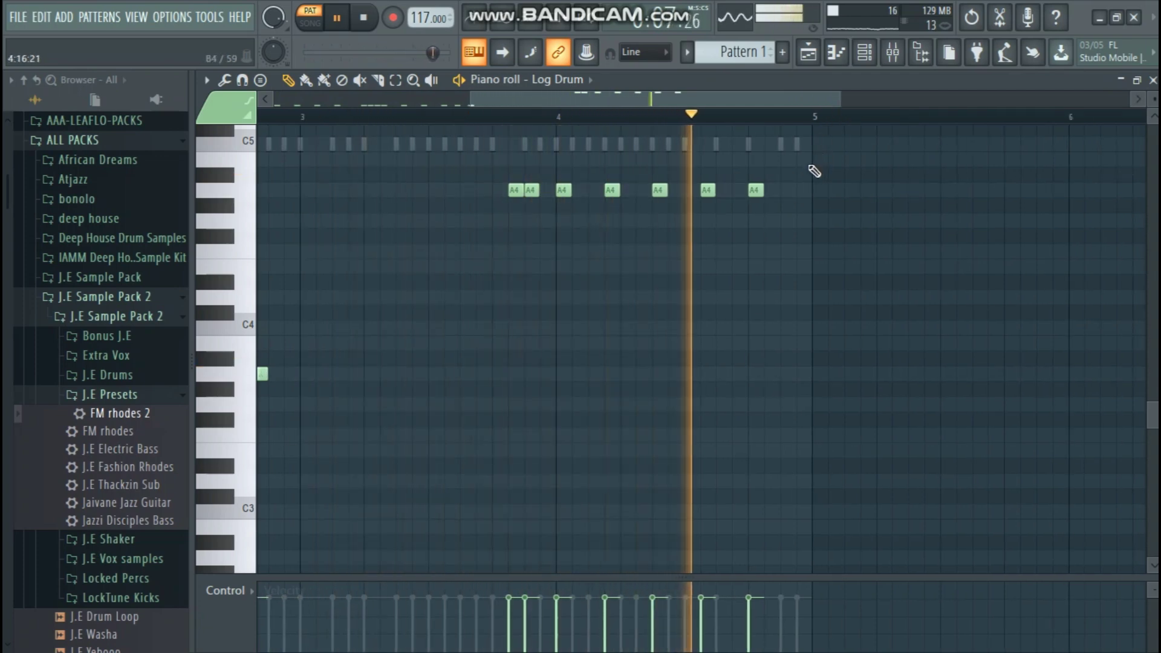
left_click(802, 191)
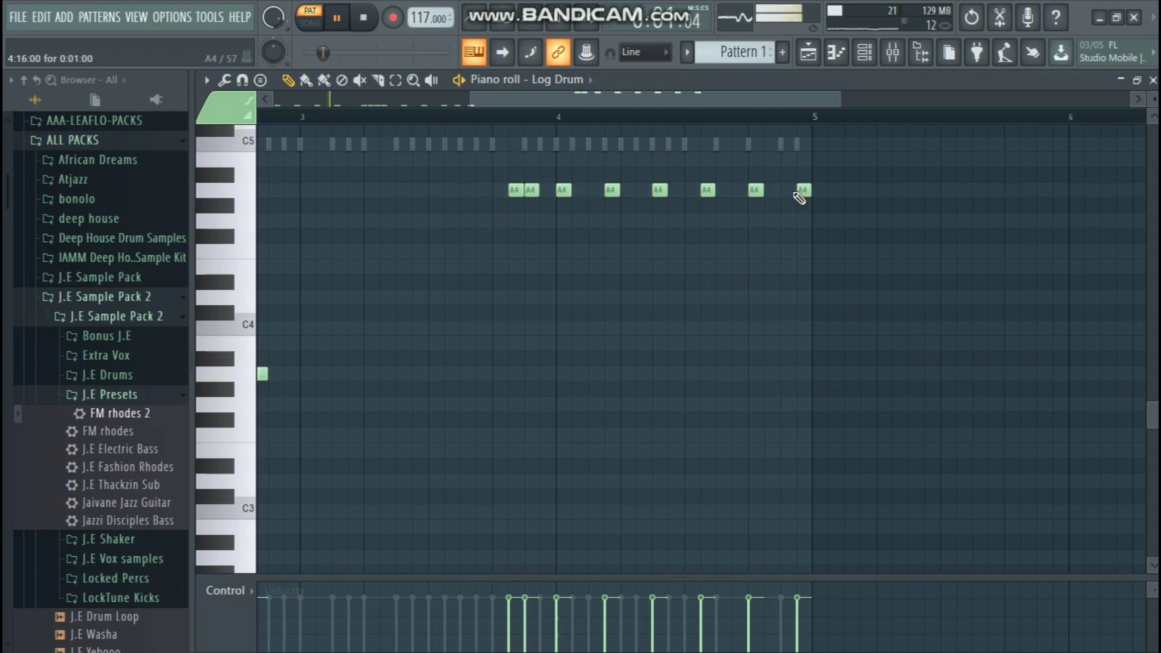
left_click(769, 190)
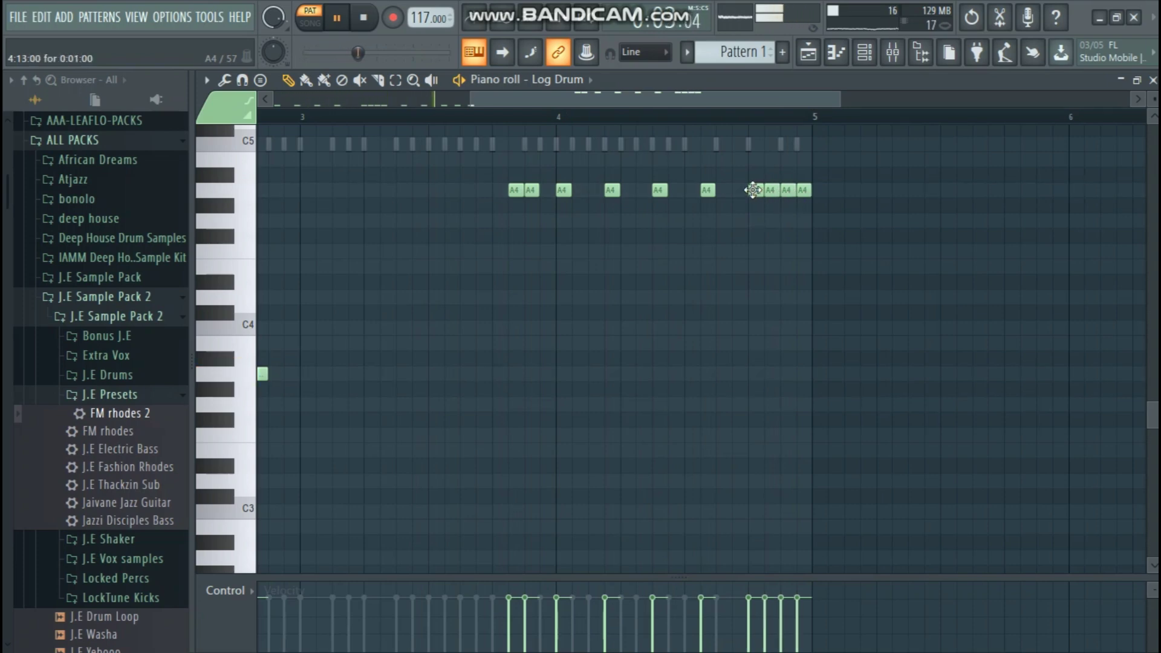
Step: Move the log drum's A4 note from step 13 to step 12 of bar 4 and check the Log Drum synth settings
left_click_drag(753, 190, 738, 189)
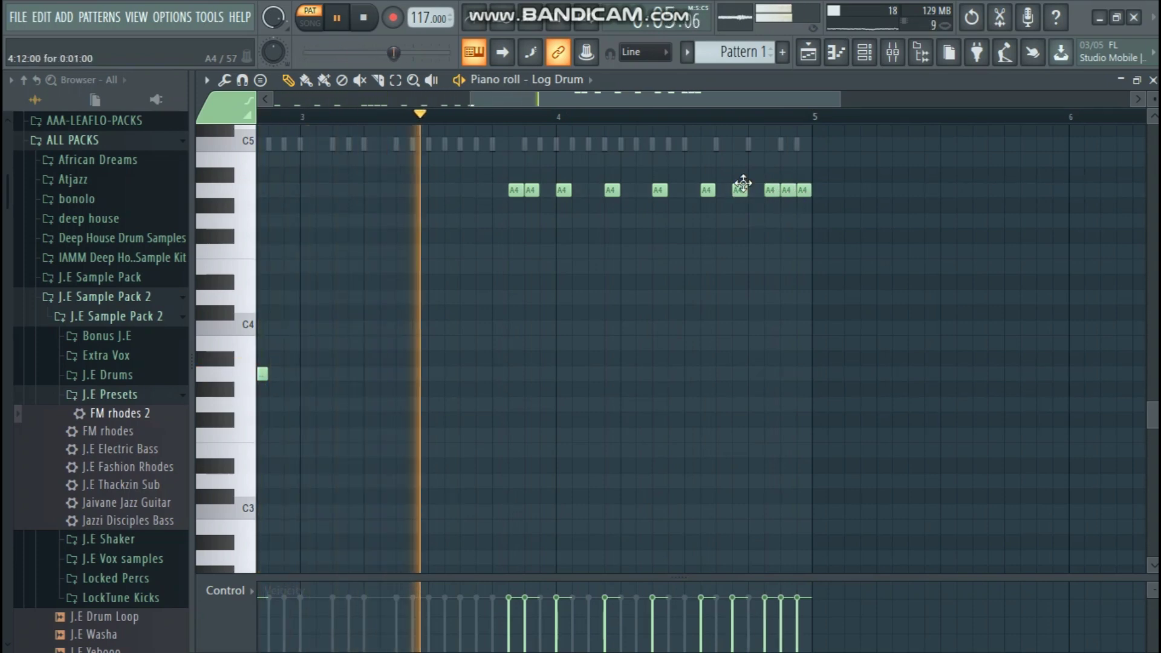
left_click(1152, 82)
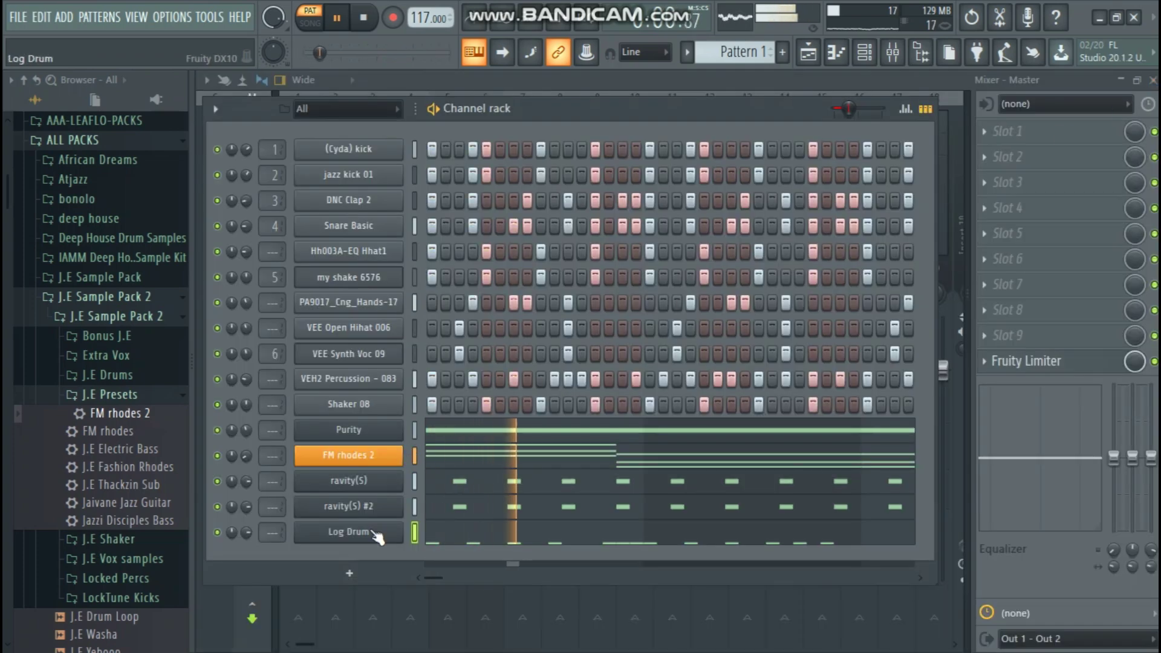
left_click(393, 533)
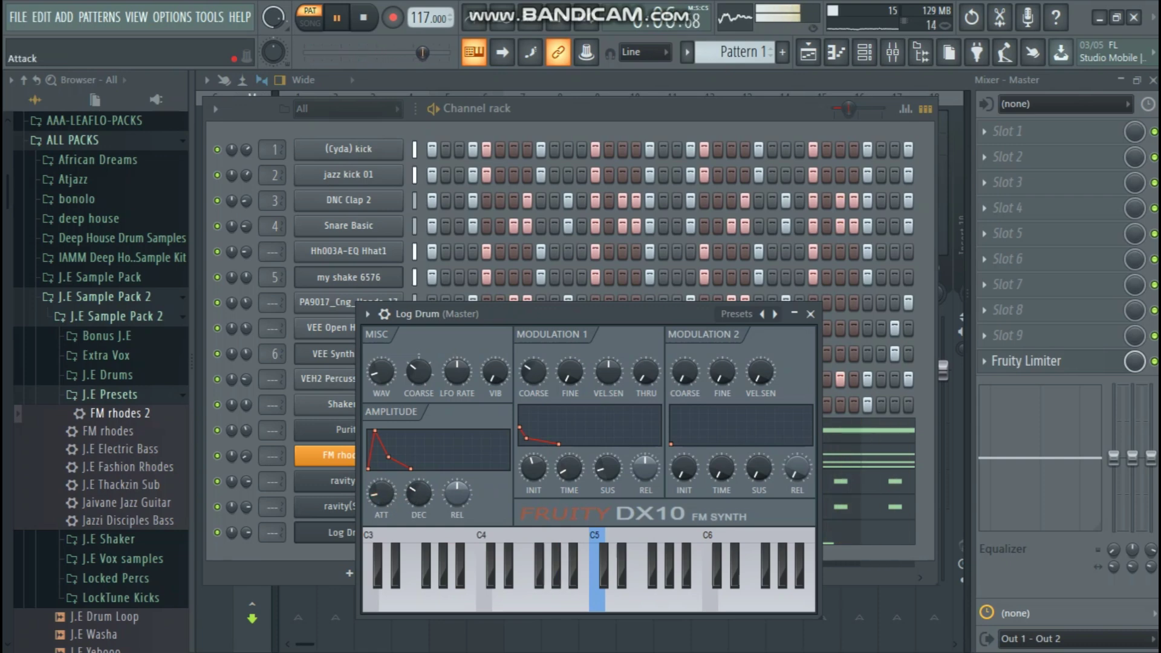
left_click(811, 314)
Step: Add a Fruity DX10 channel and load its Chunky Bass preset
left_click(350, 573)
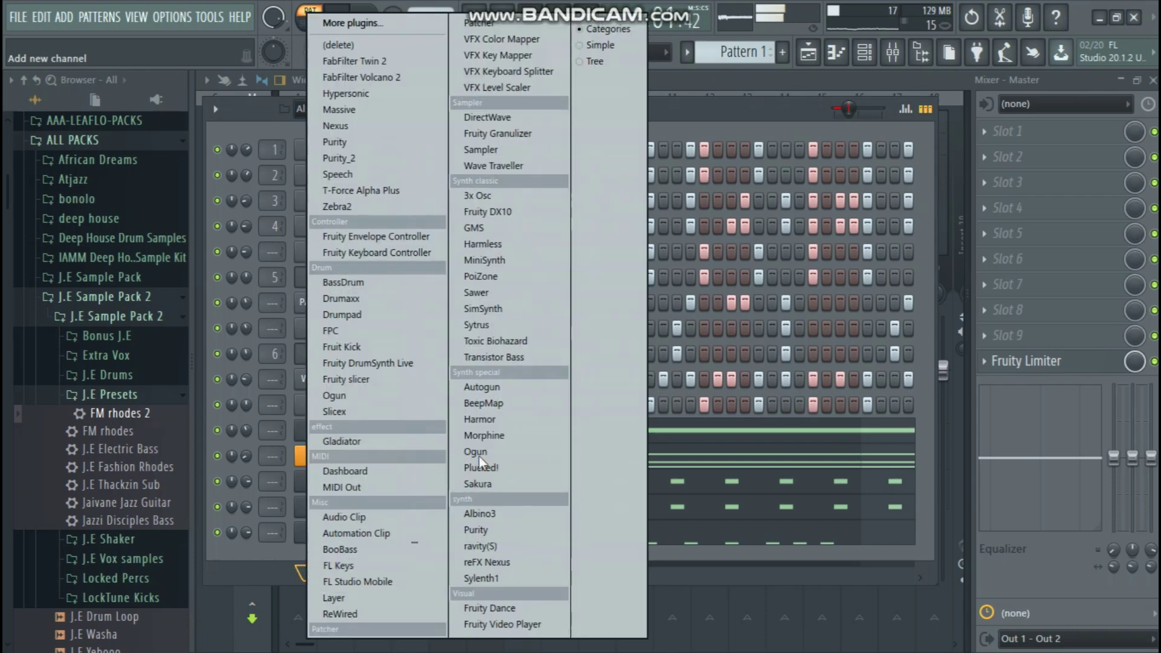
left_click(515, 212)
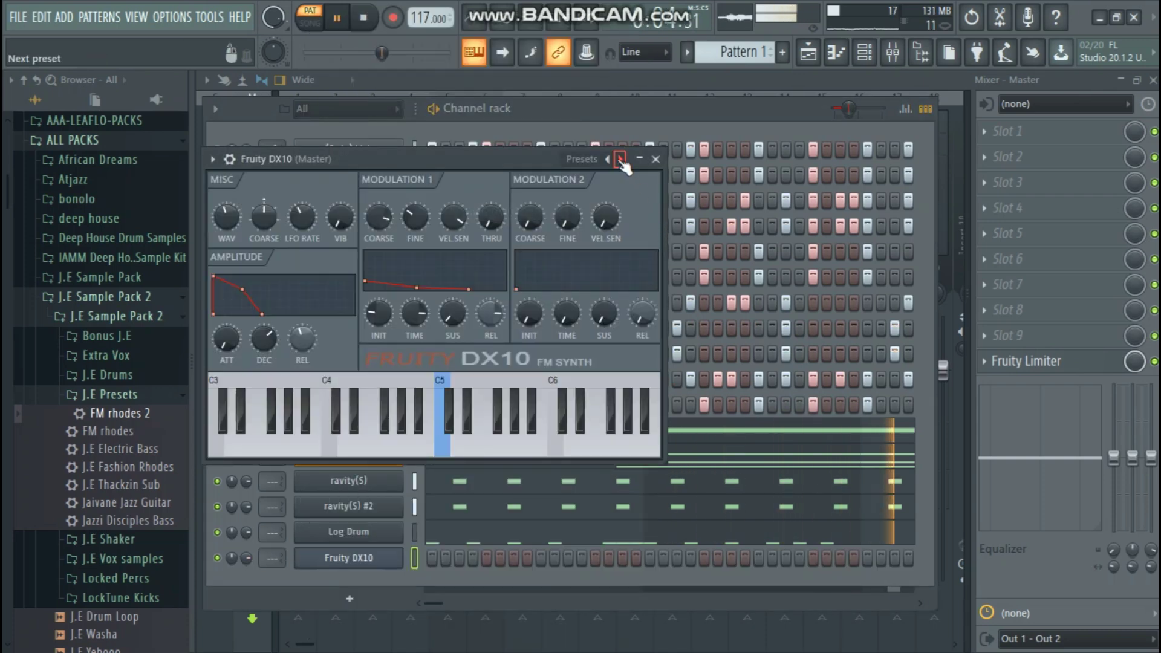
left_click(620, 159)
right_click(618, 159)
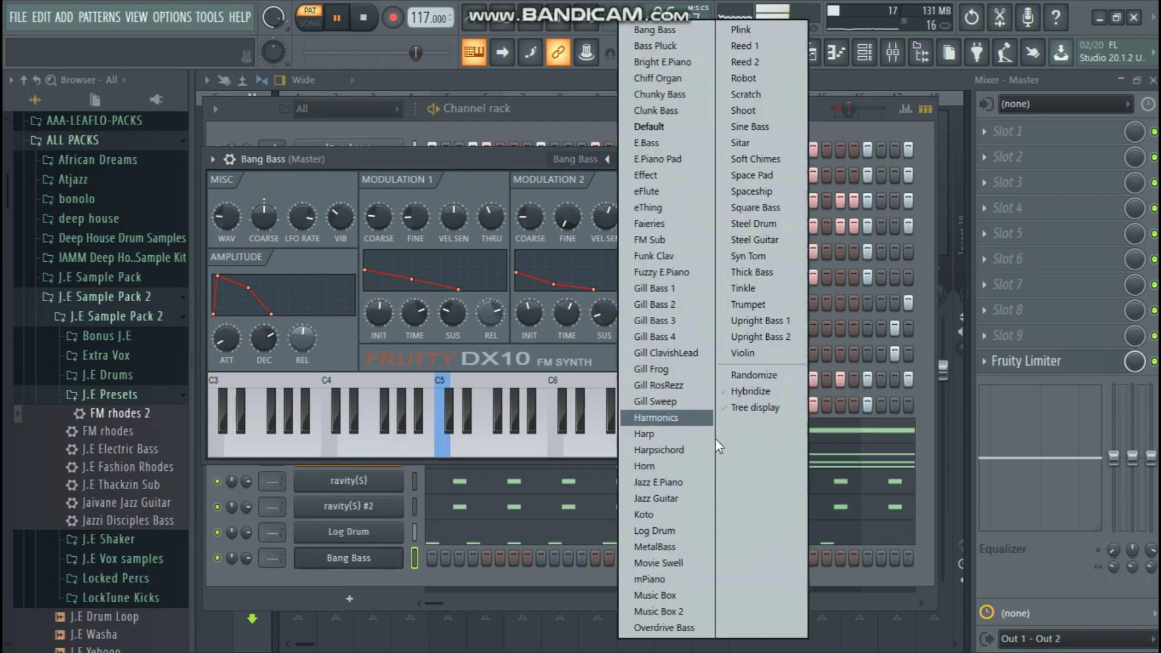
left_click(678, 95)
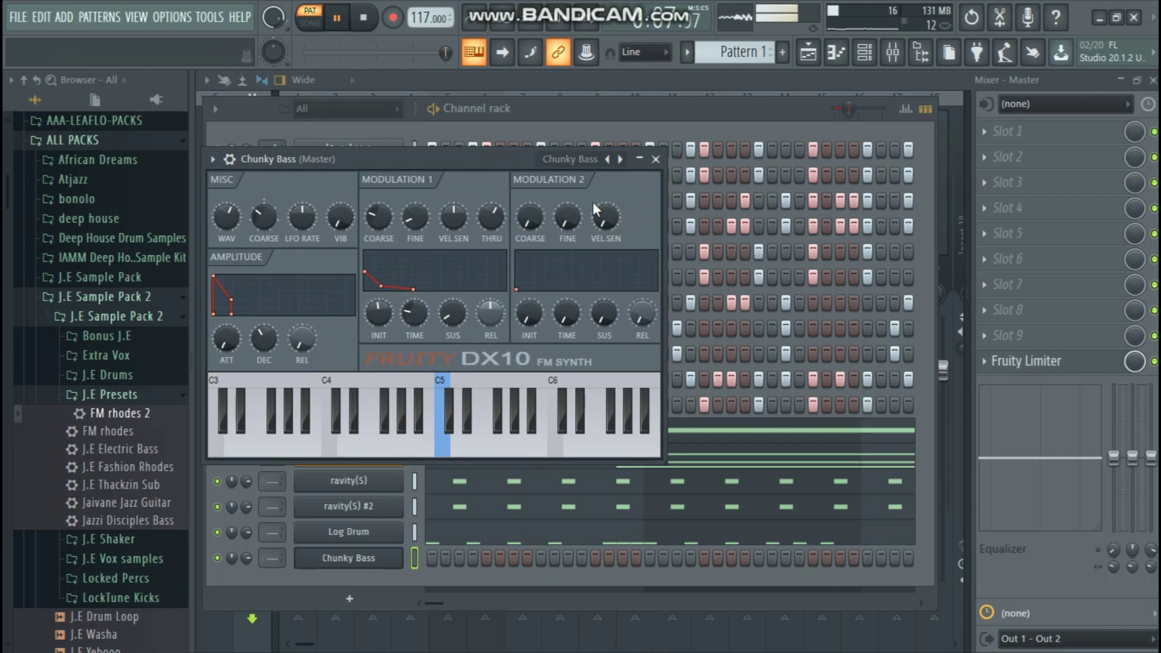
left_click(656, 159)
Step: Place a two-step F4 note on step 15 of bar 2 in the Chunky Bass piano roll
right_click(381, 555)
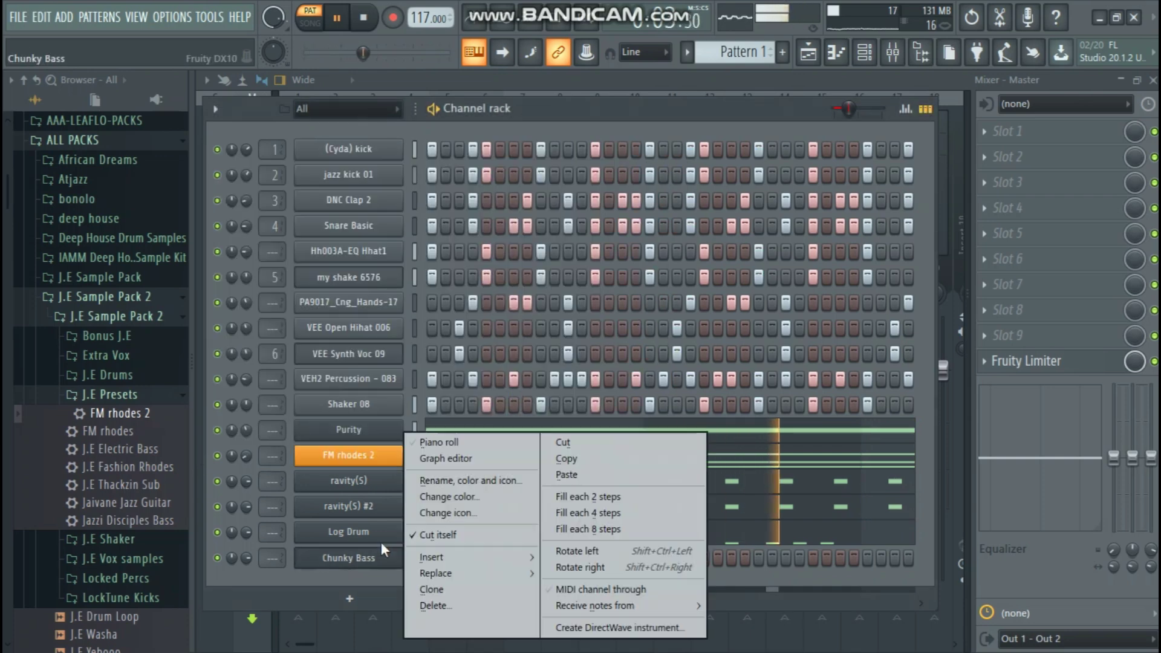
left_click(450, 444)
scroll(695, 266, "up", 3)
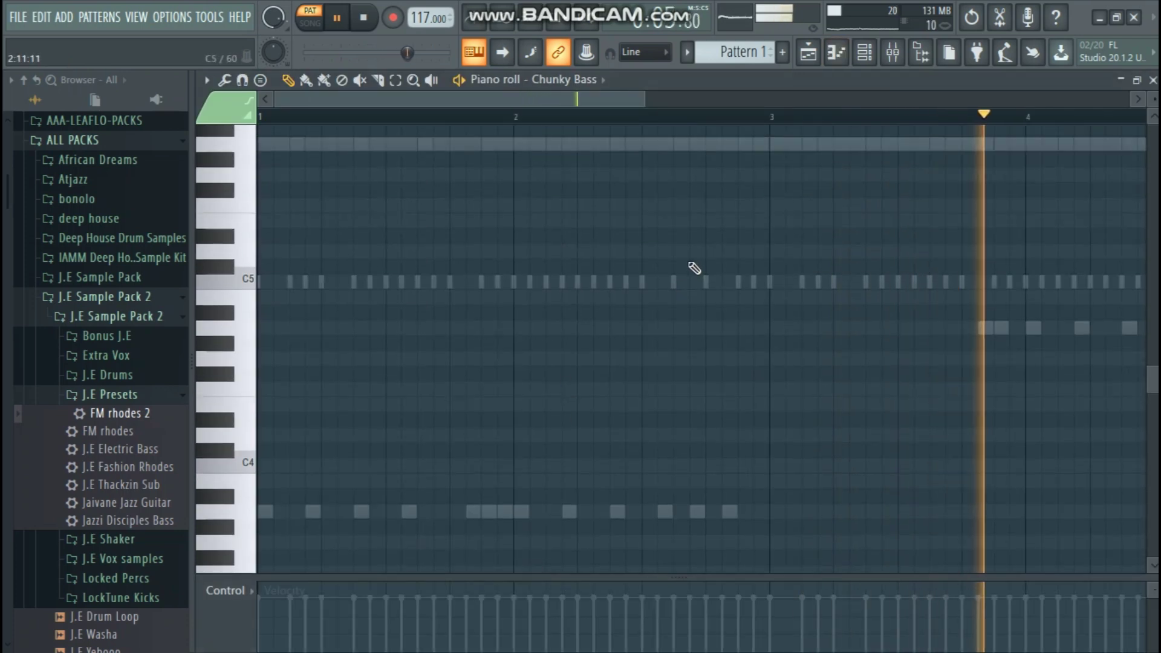
scroll(700, 265, "down", 1)
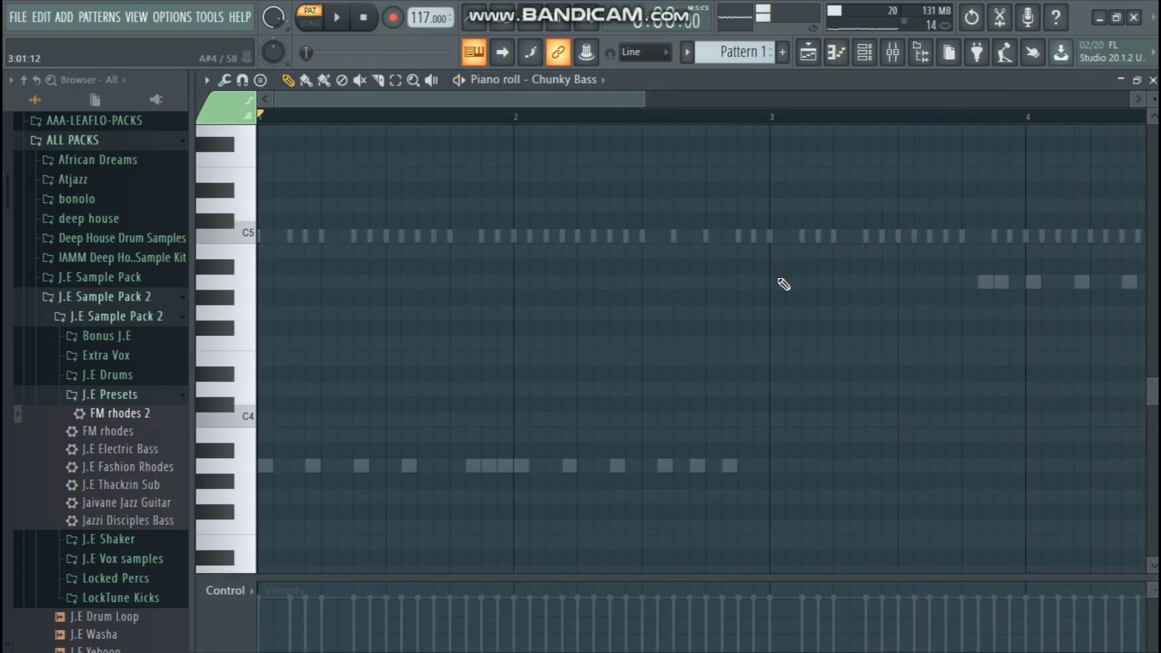
mouse_move(760, 299)
left_mouse_down()
mouse_move(777, 317)
mouse_move(778, 360)
mouse_move(777, 339)
mouse_move(793, 343)
left_mouse_up()
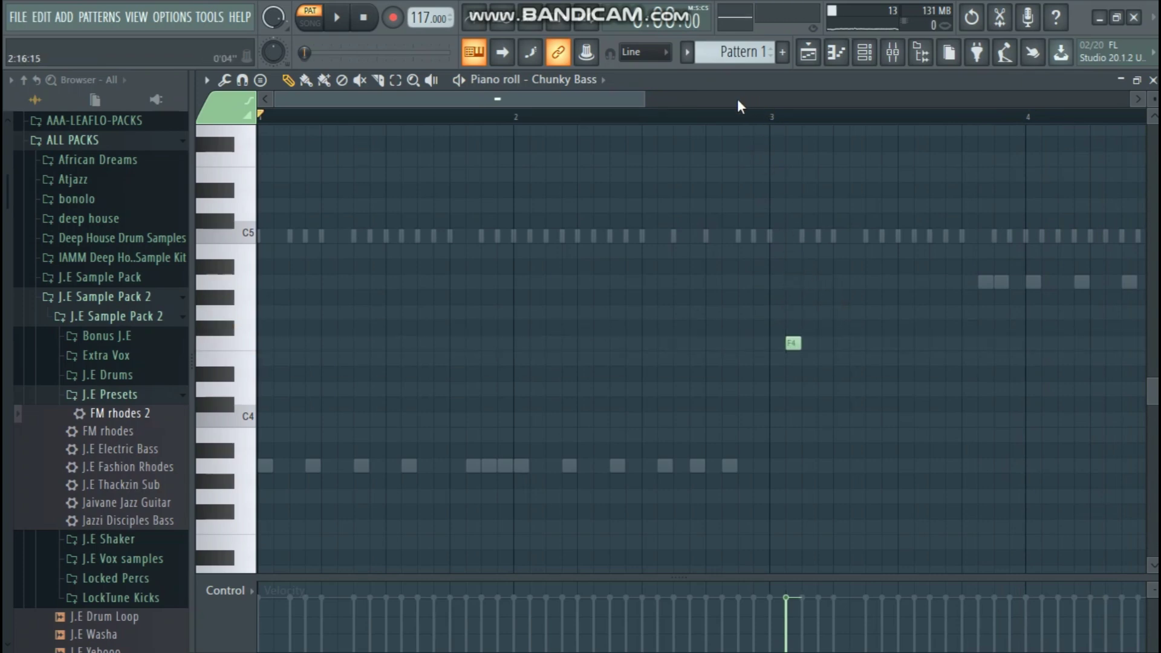
scroll(750, 118, "up", 2)
left_click_drag(832, 342, 768, 340)
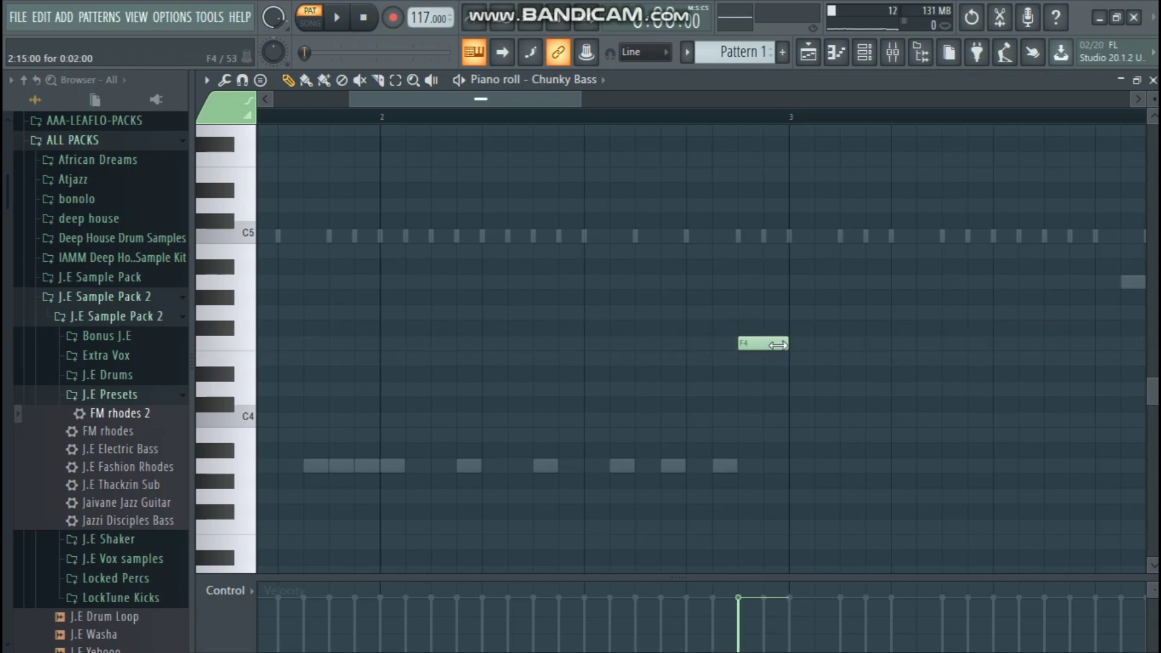
scroll(714, 128, "down", 2)
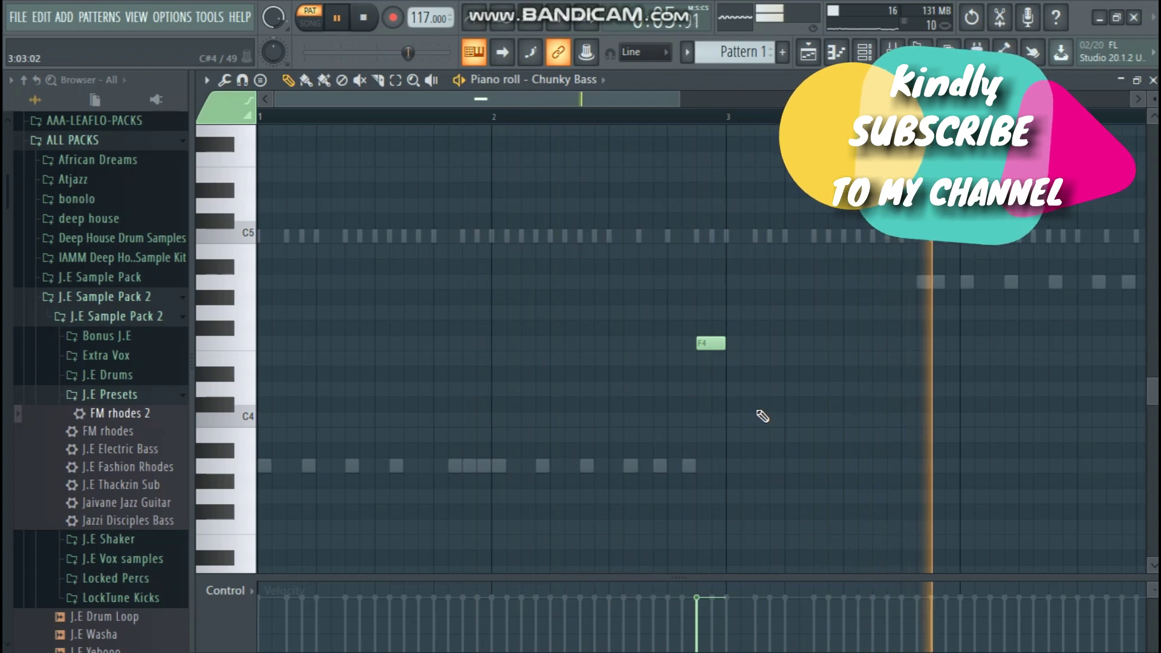
Step: Continue the Chunky Bass line in bar 3 with three-step notes: D4 on step 1 and A4 on step 4
left_click(737, 390)
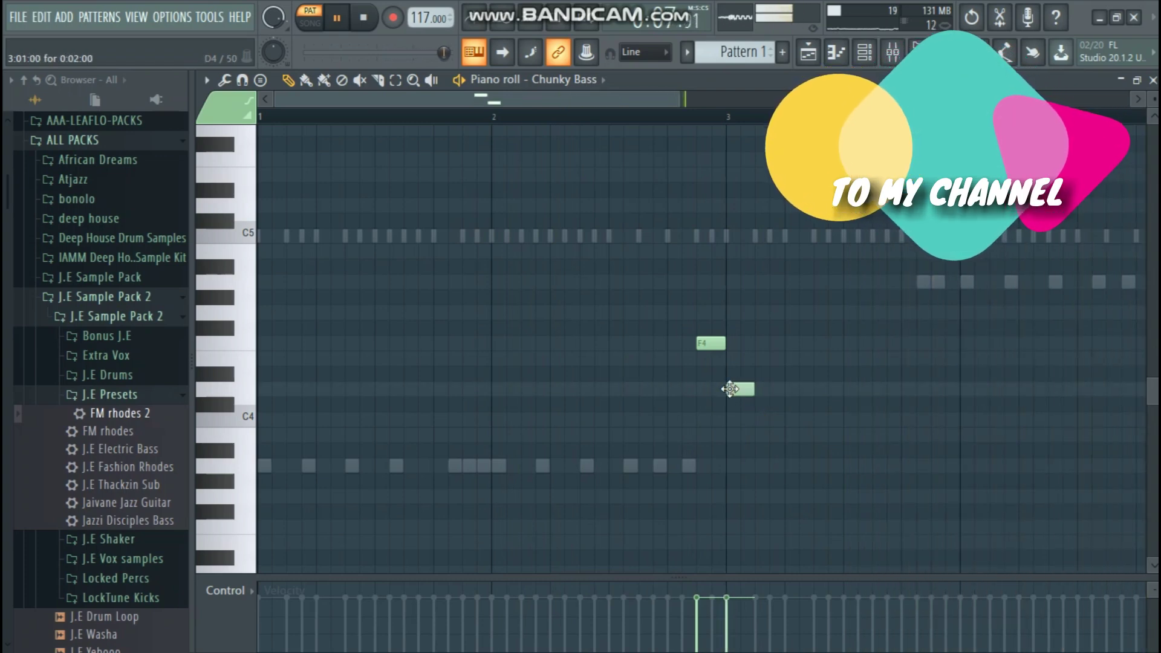
left_click_drag(753, 389, 765, 389)
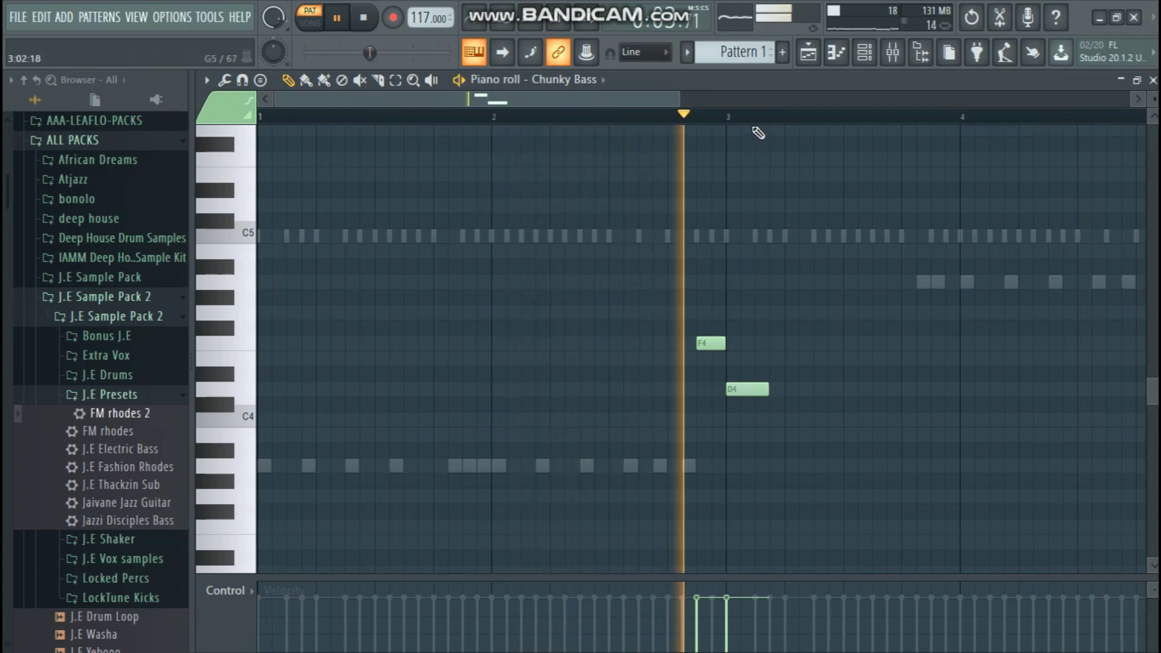
scroll(757, 131, "up", 2)
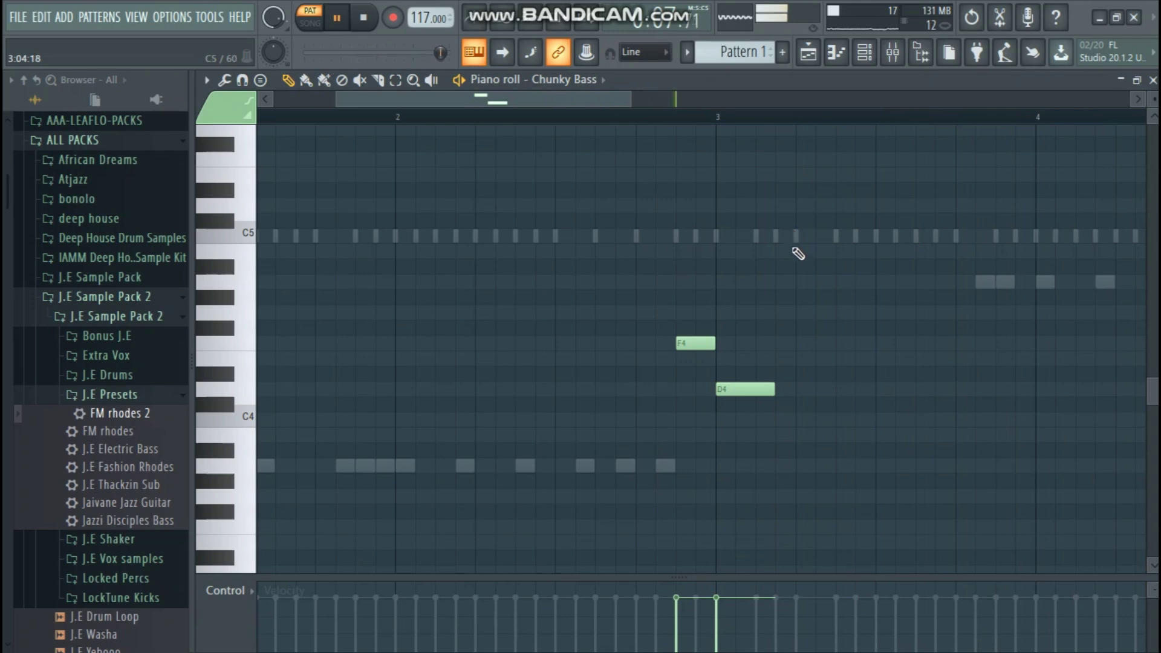
left_click_drag(795, 263, 806, 303)
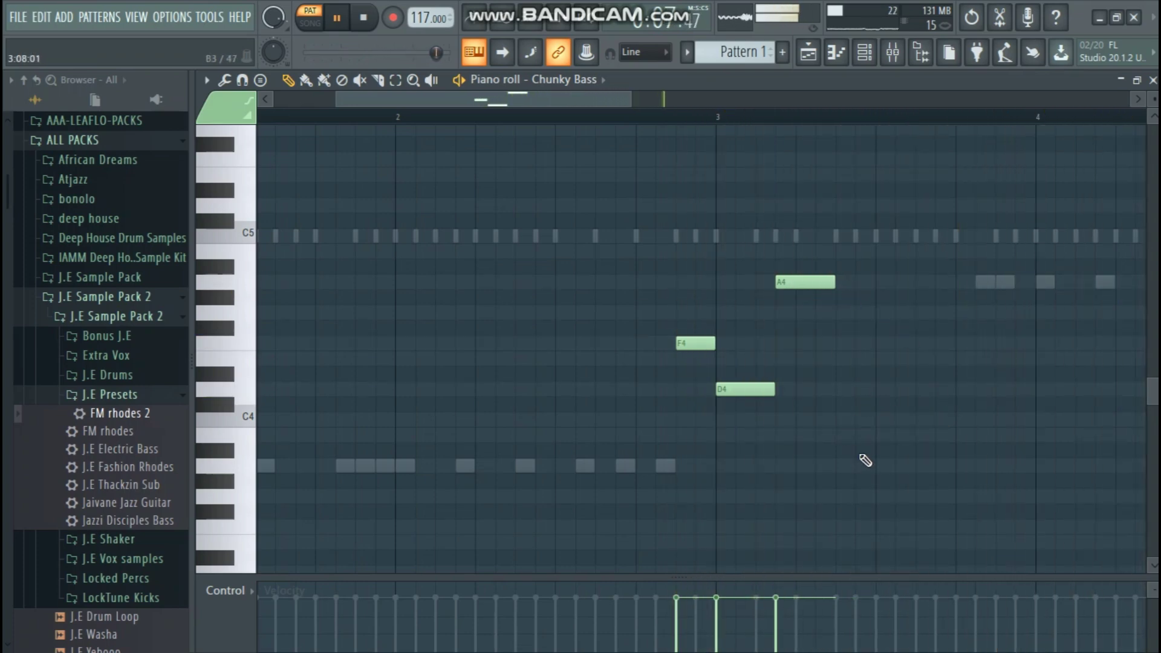
Step: Finish the Chunky Bass phrase with a nine-step A3 note from step 7 of bar 3, then stop playback and return to the channel rack
left_click_drag(859, 469, 850, 473)
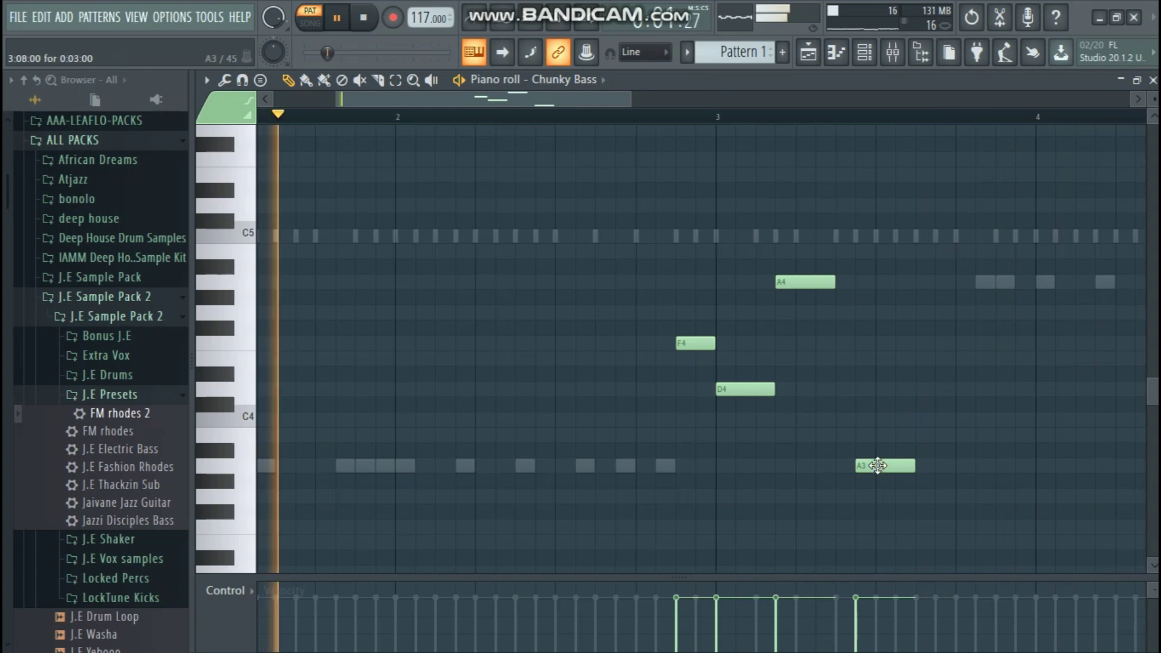
left_click_drag(913, 462, 967, 466)
key("space")
scroll(895, 134, "up", 3)
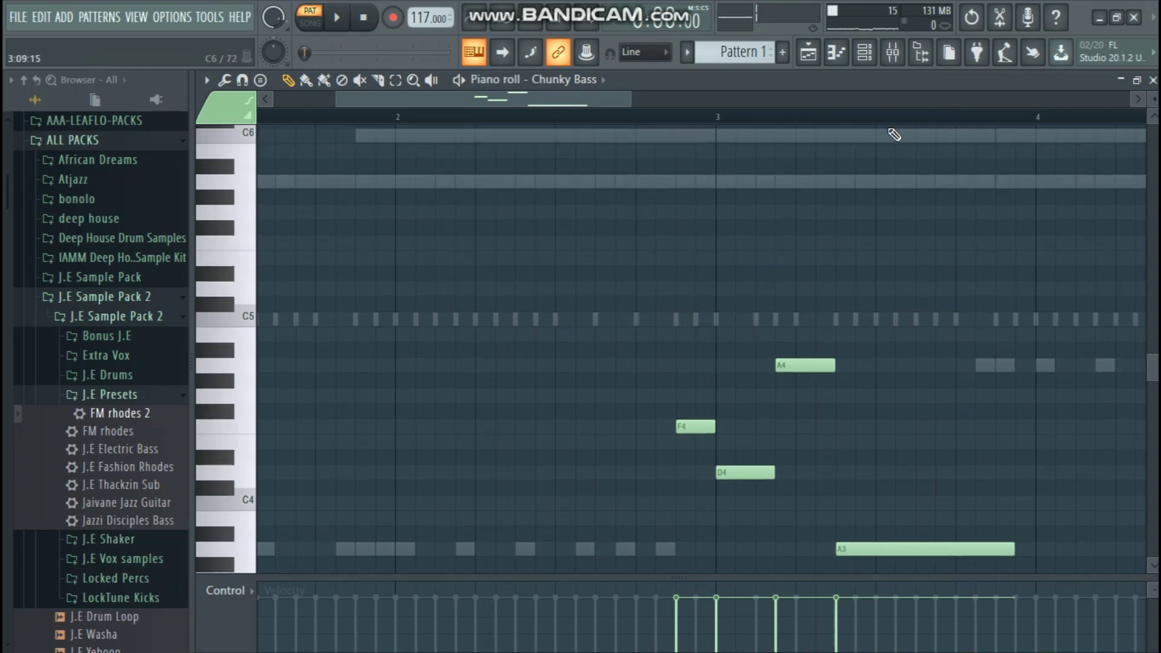
scroll(886, 127, "up", 2, "ctrl")
scroll(886, 127, "down", 3, "ctrl")
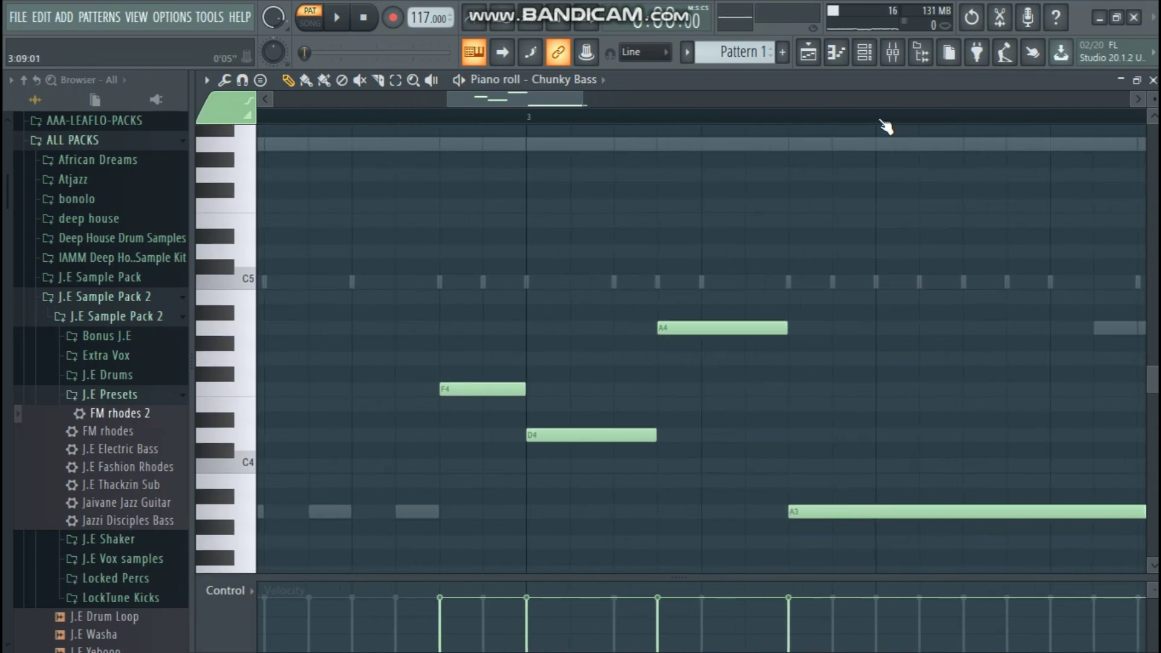
scroll(847, 205, "down", 3)
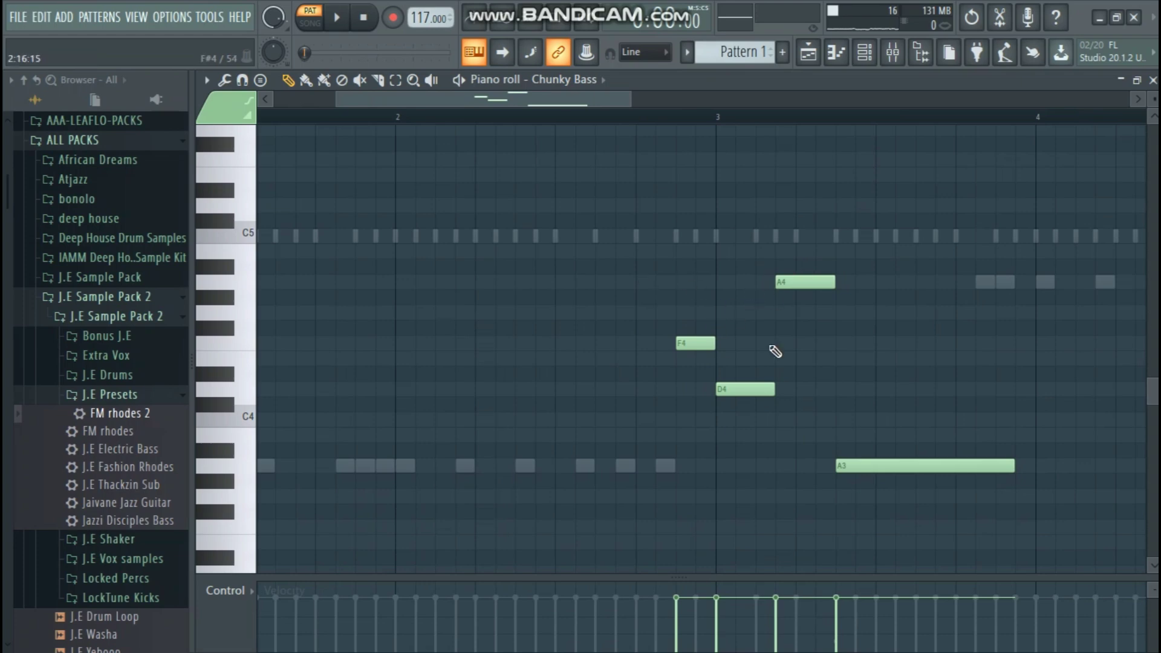
scroll(899, 124, "down", 3, "ctrl")
key("Escape")
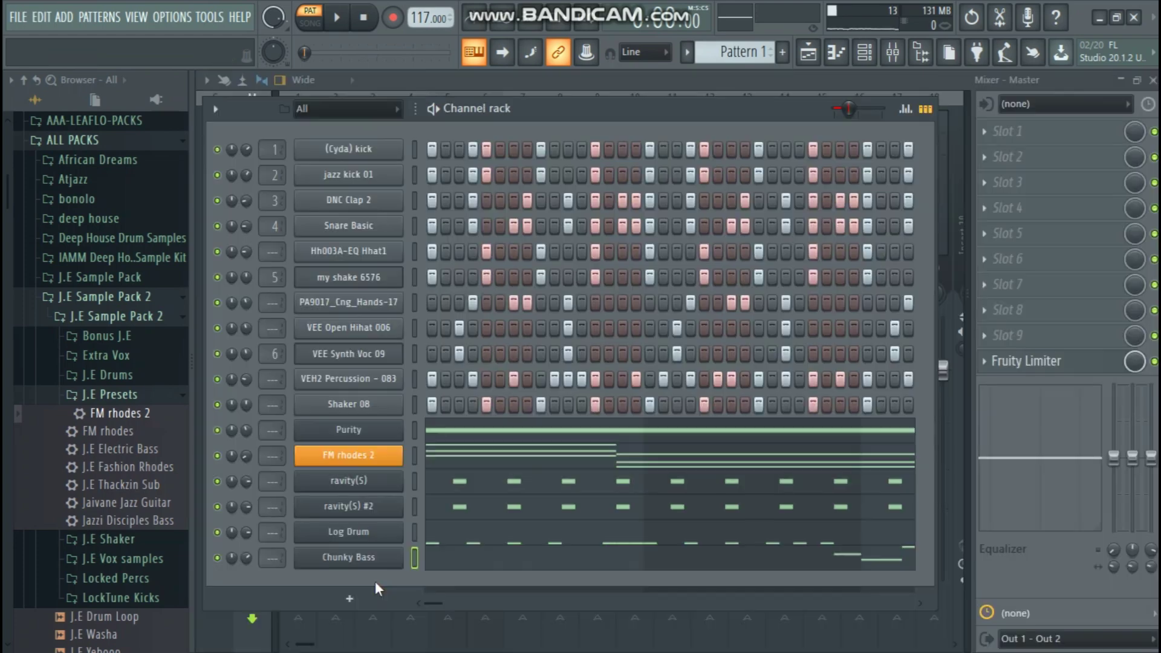
Step: Add another Purity channel and try the Timpani(LR Hand) preset from the Bell & Perc category
left_click(365, 590)
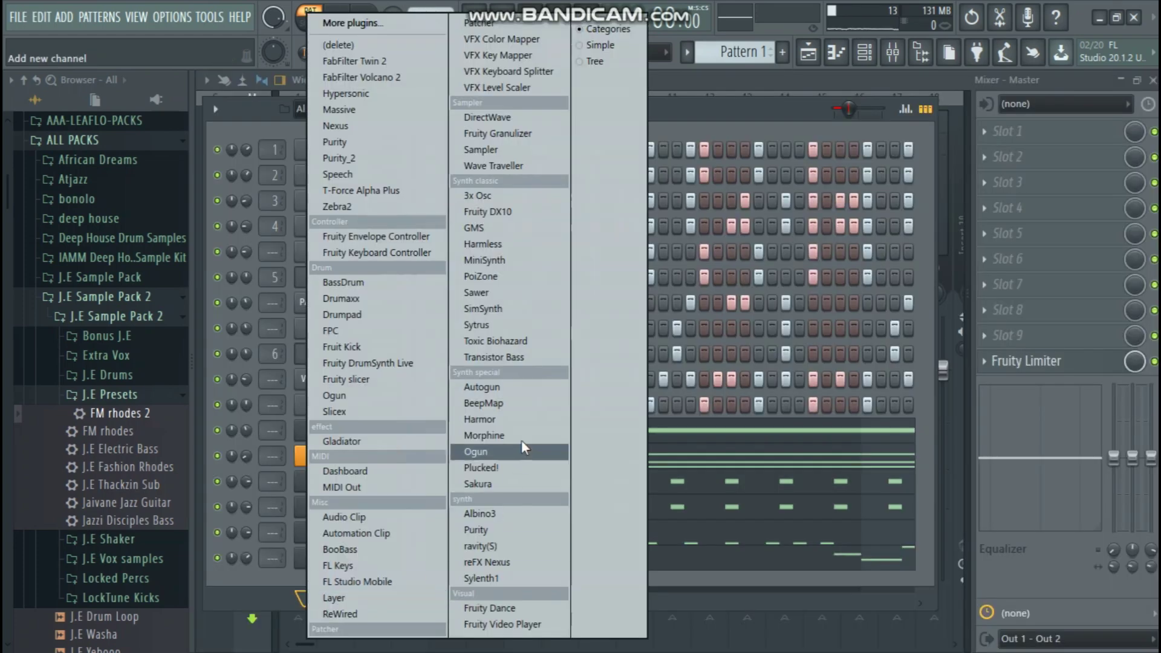
left_click(513, 530)
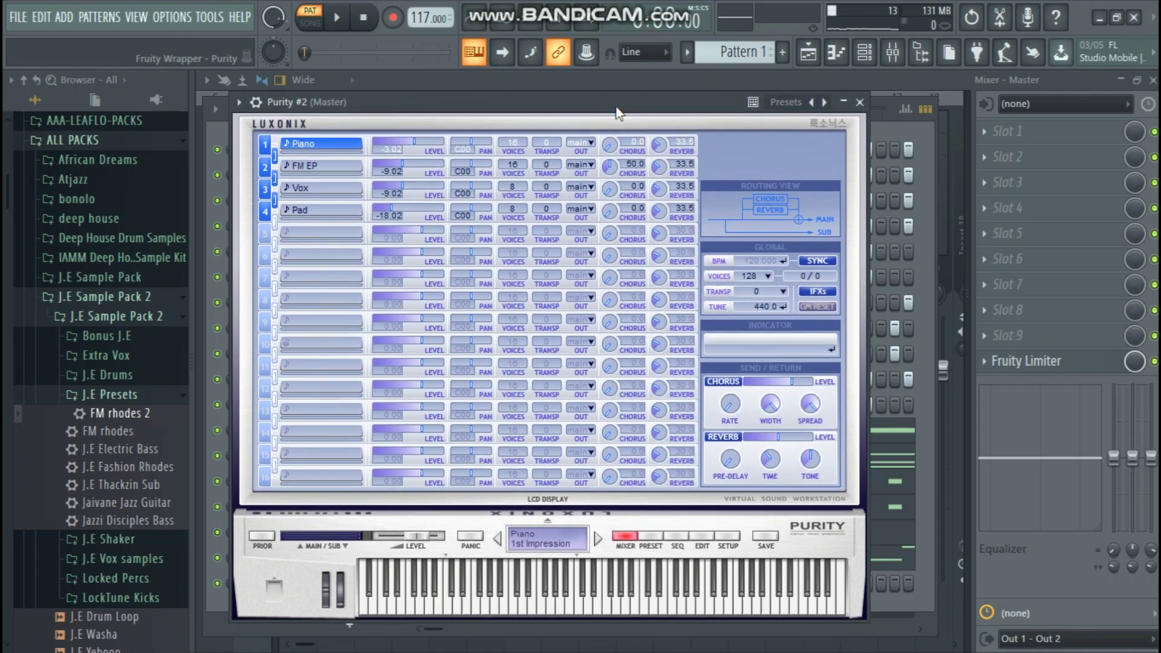
left_click(651, 535)
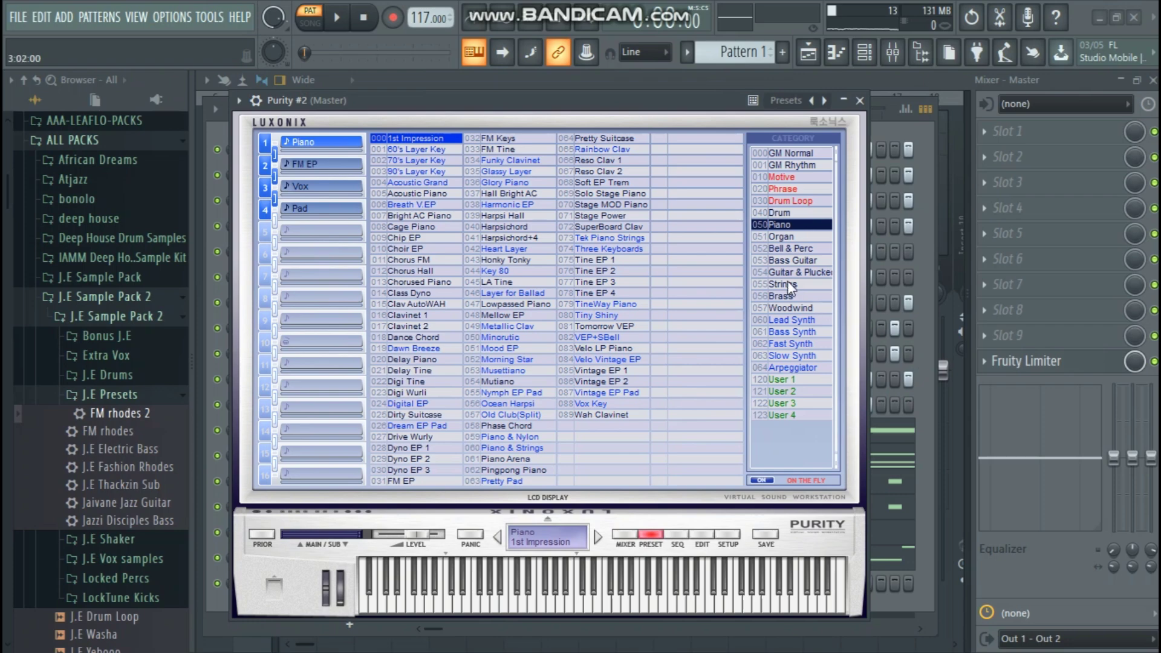
left_click(790, 260)
left_click(798, 249)
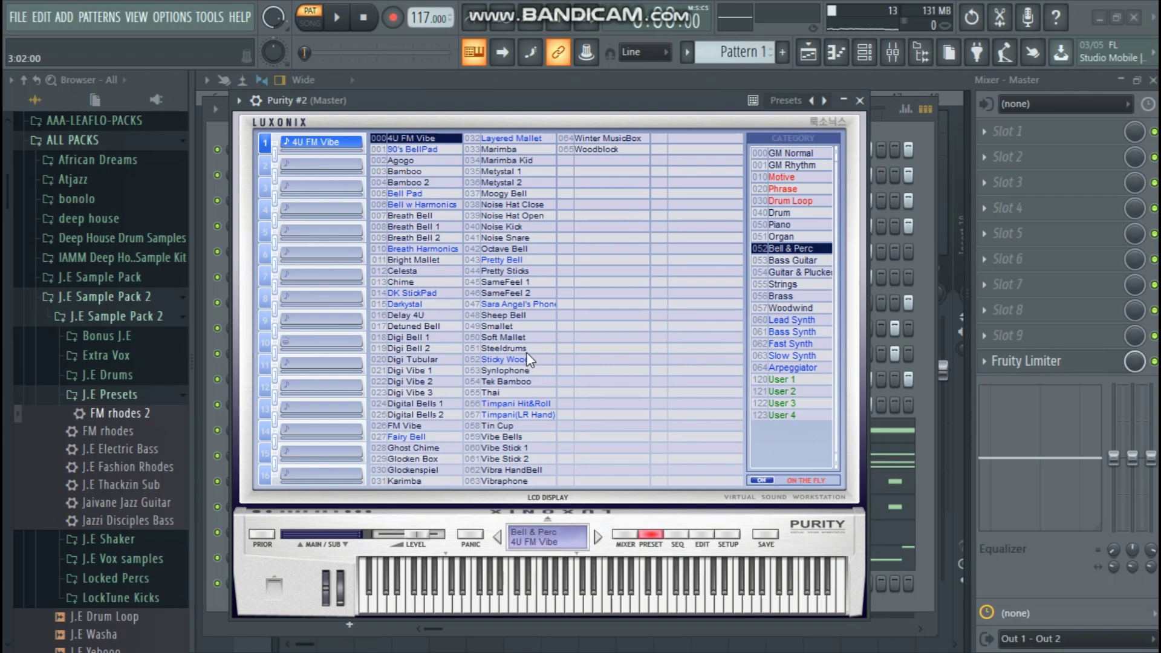
left_click(518, 416)
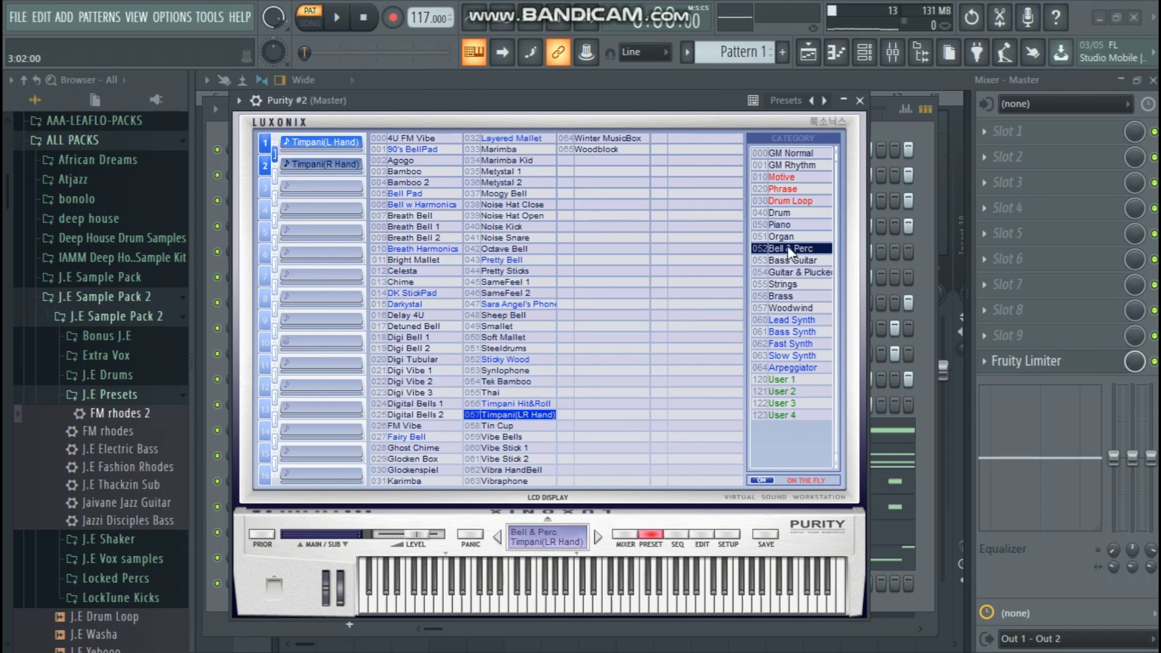
Step: Audition presets in Purity's Piano category, load LA Tine and close the instrument window
left_click(788, 225)
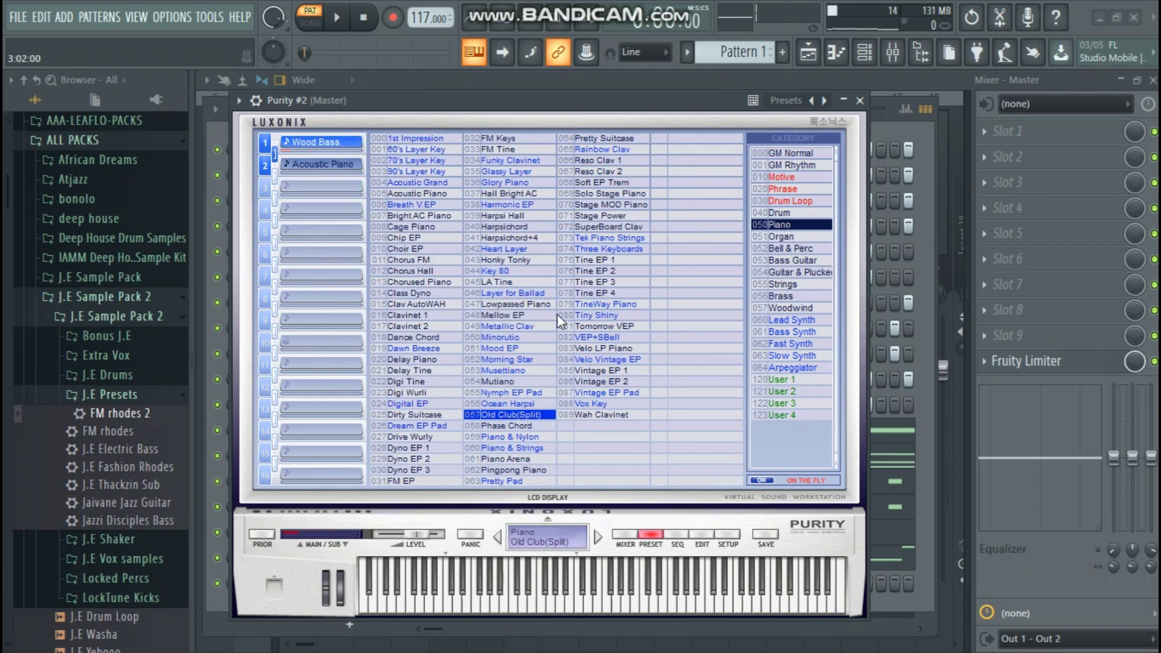
left_click(546, 349)
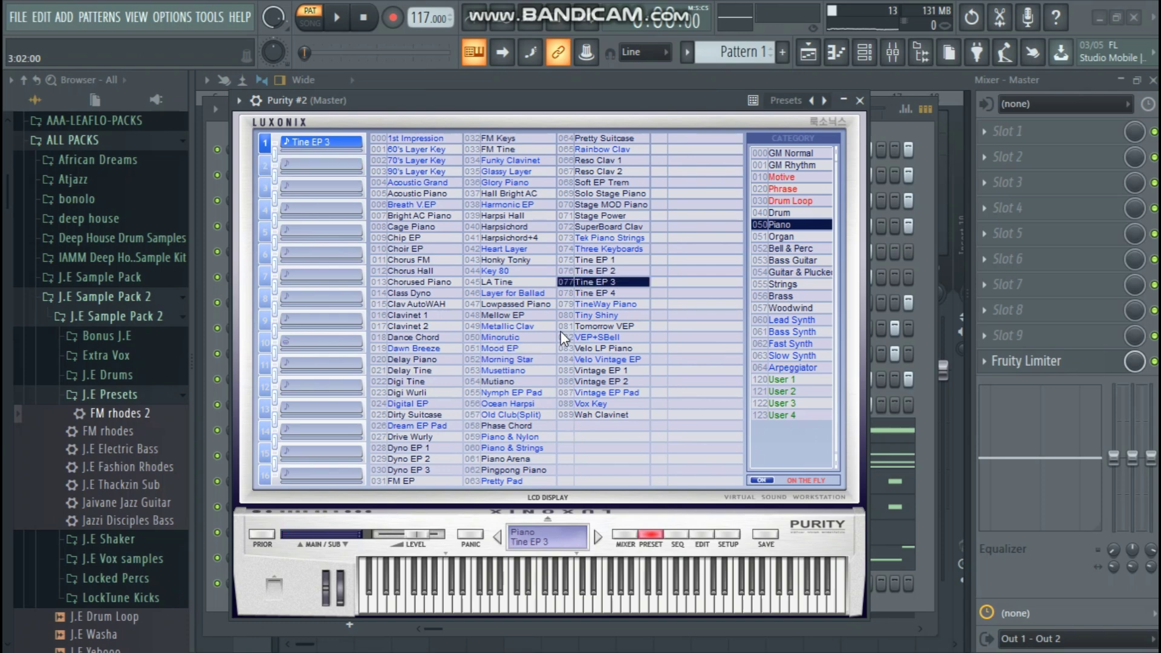
left_click(535, 315)
left_click(514, 293)
left_click(513, 280)
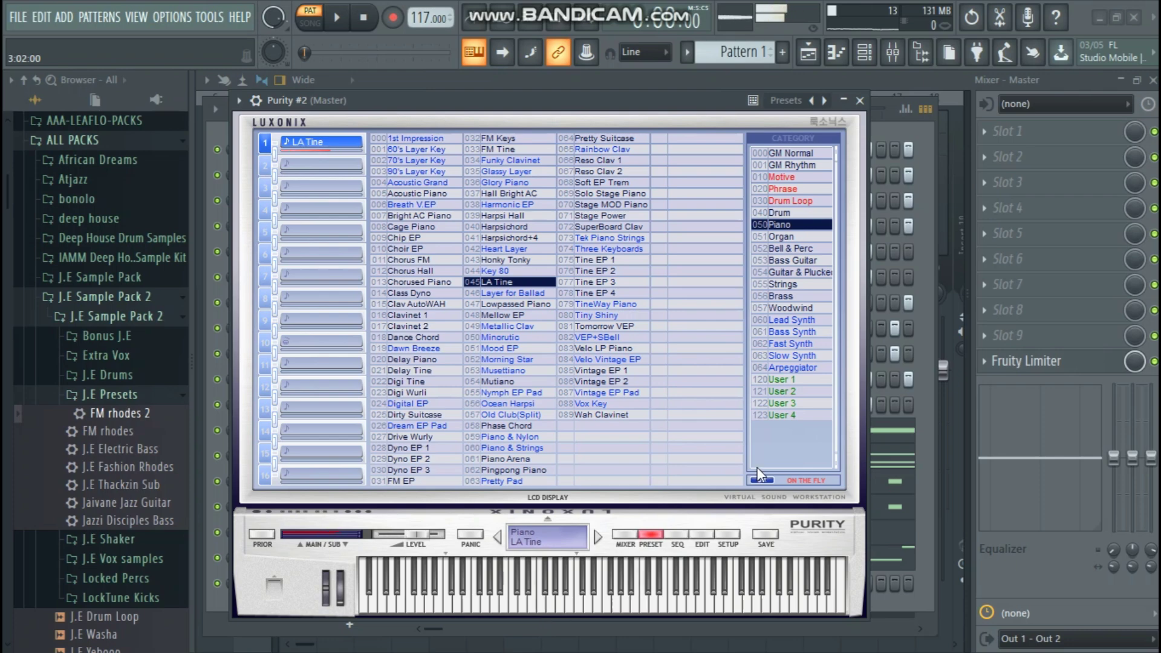
left_click(860, 101)
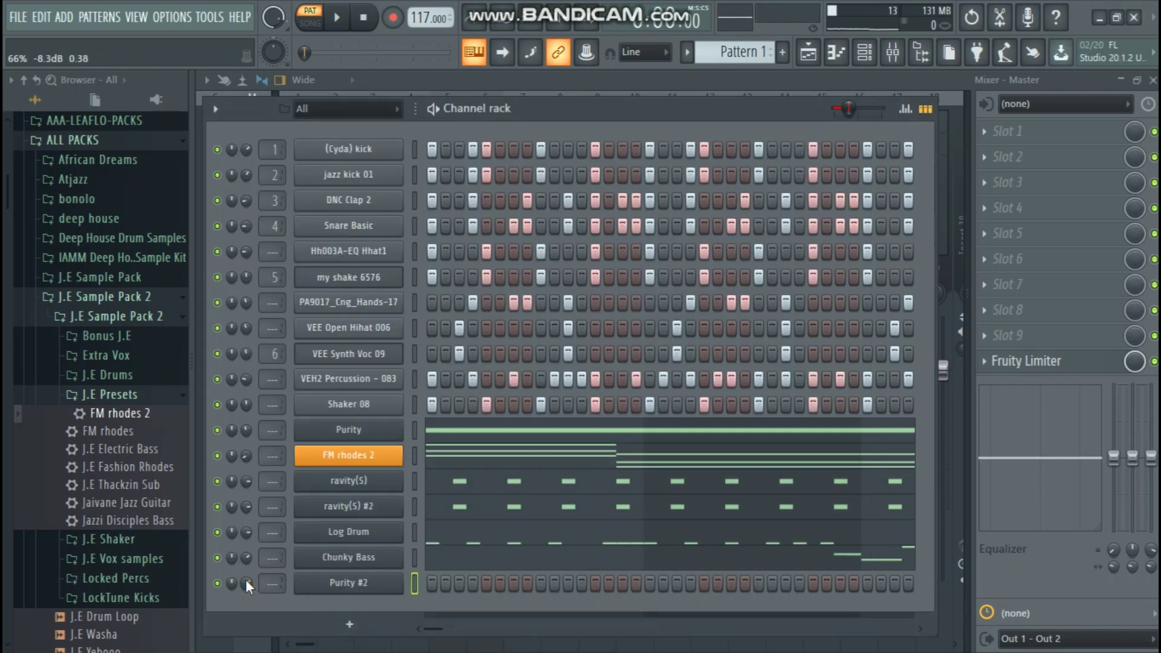
Step: Play the pattern, open the piano roll of Purity #2 and audition keys from E5 up to G5
key("space")
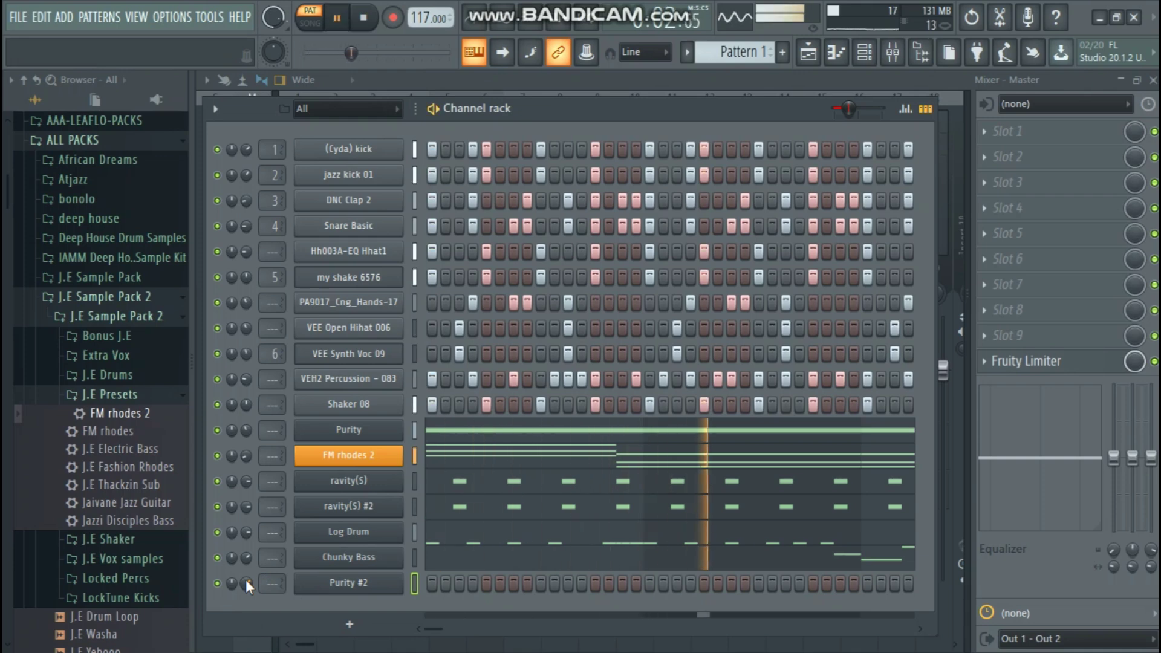
right_click(381, 583)
left_click(473, 441)
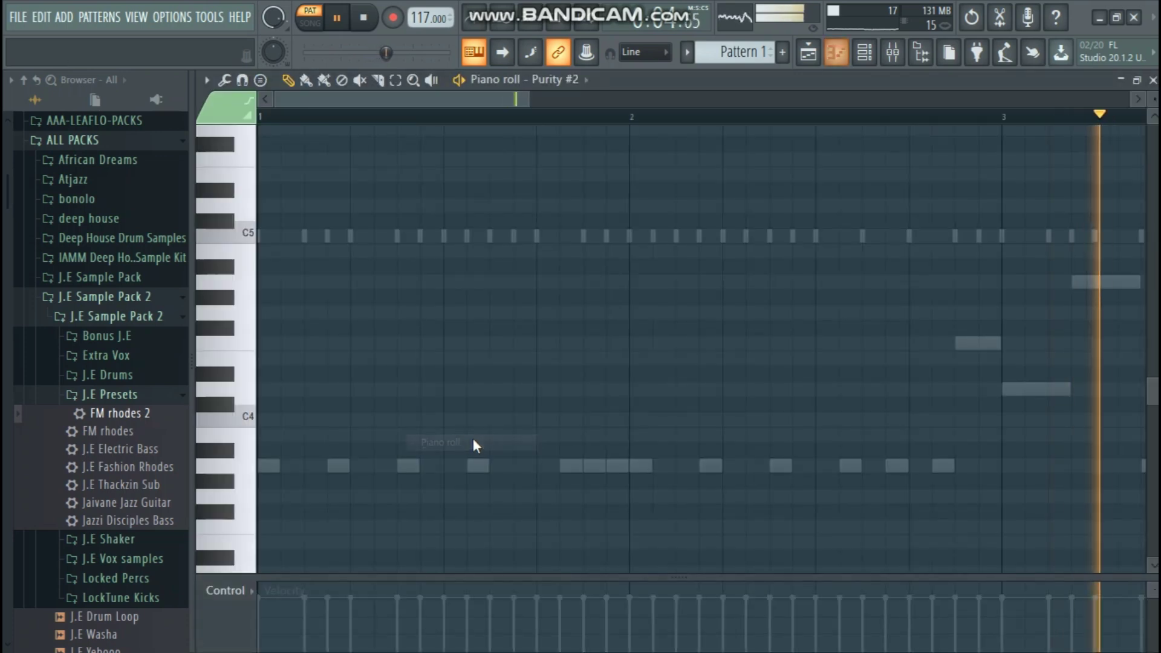
left_click(332, 314)
right_click(333, 314)
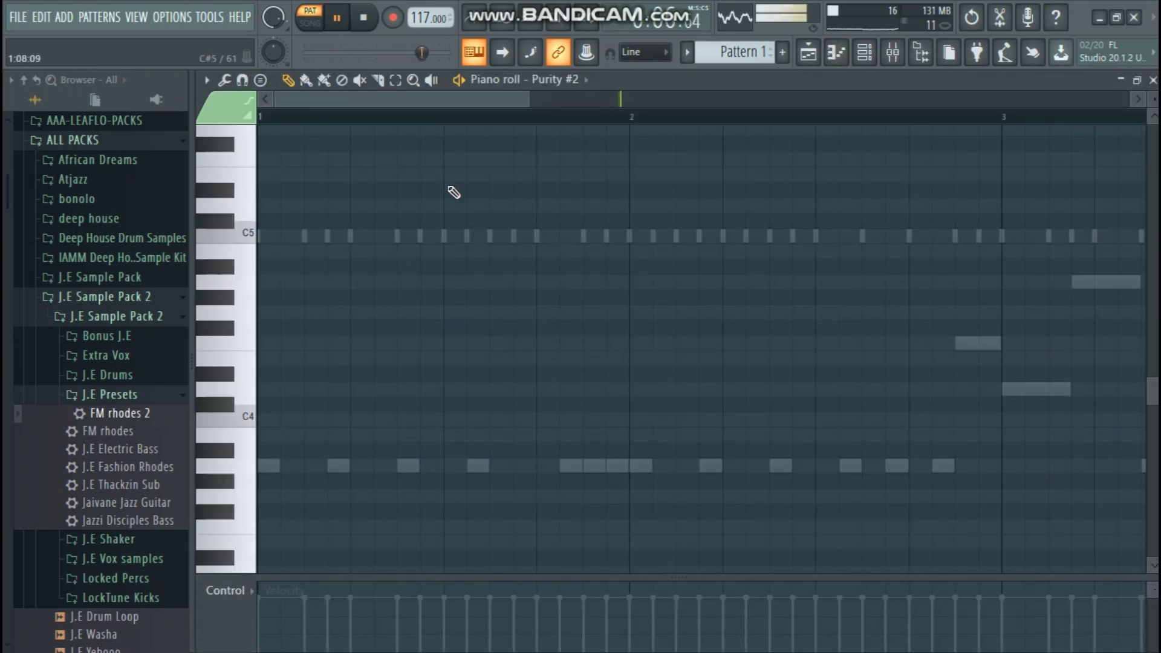
scroll(510, 119, "down", 1)
scroll(310, 286, "up", 2)
left_click(254, 270)
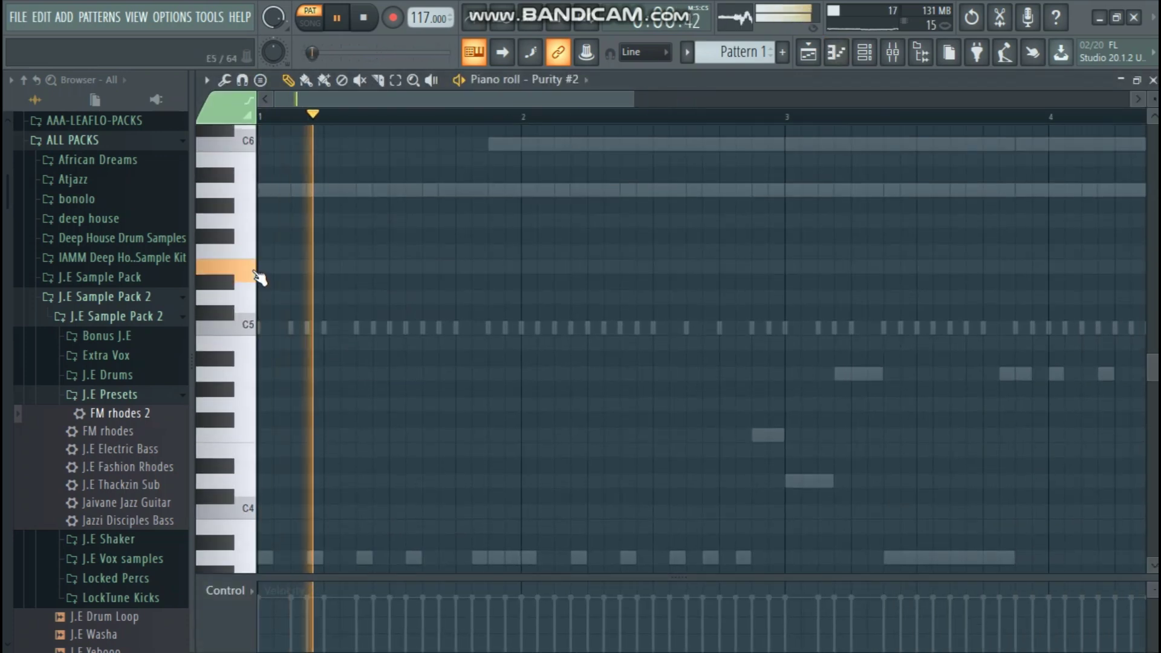
left_click(252, 269)
left_click(255, 249)
left_click(252, 220)
Step: Place a one-step C6 note on step 3 of bar 1 in Purity #2 and check it in playback
left_click(278, 220)
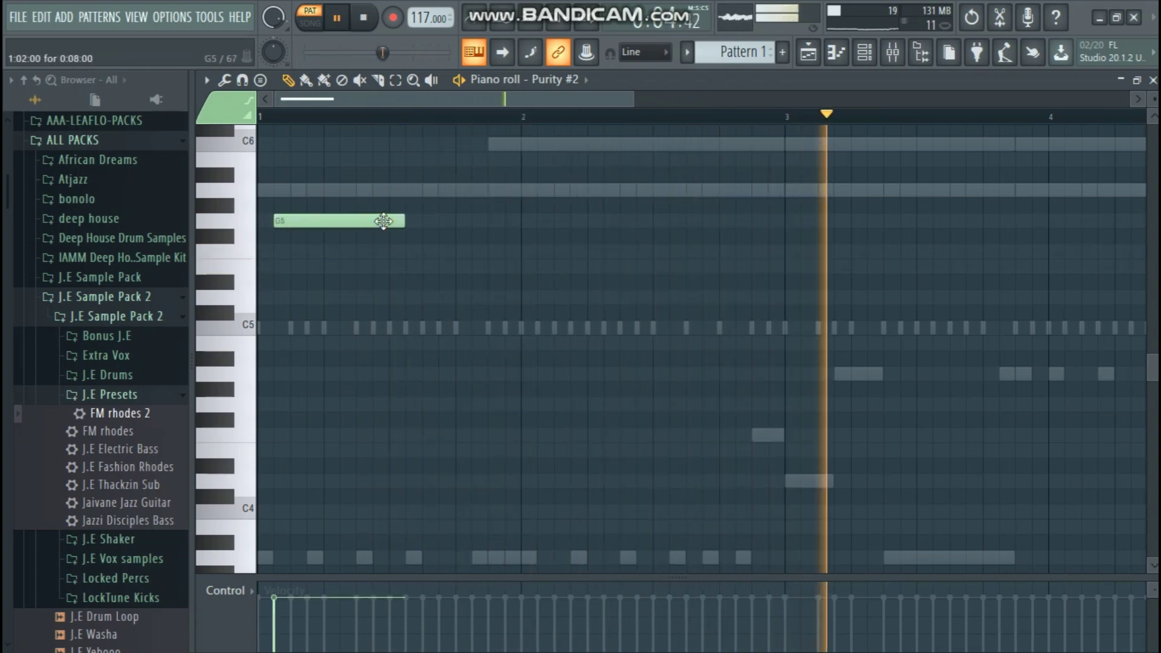
left_click_drag(384, 220, 280, 235)
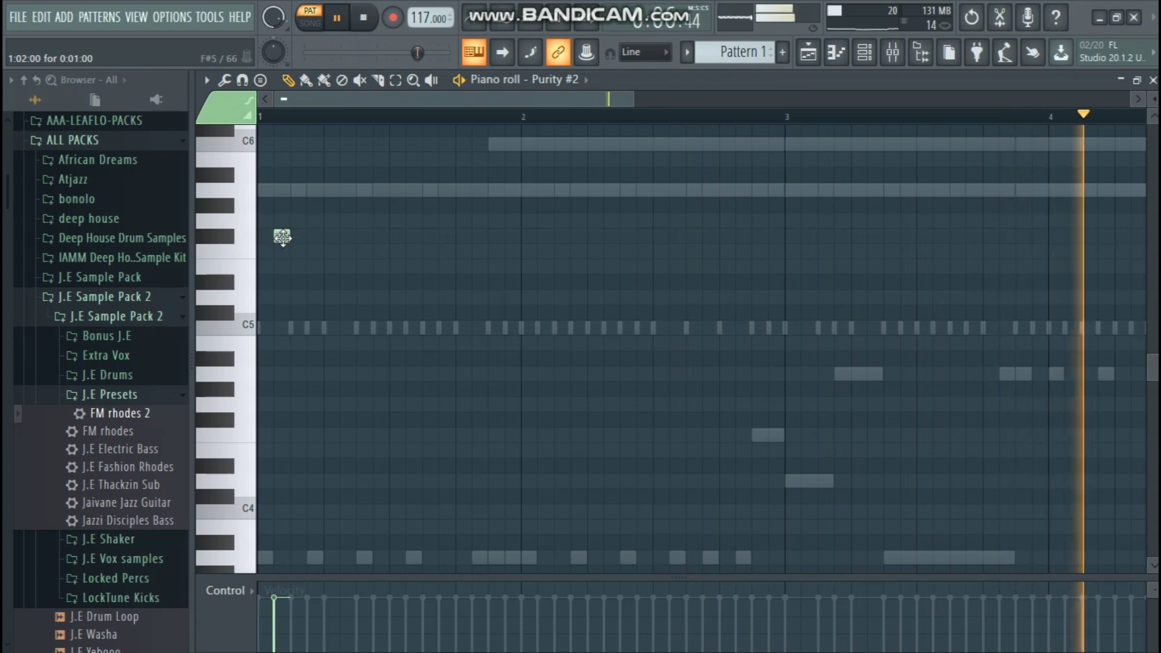
left_click_drag(286, 279, 281, 144)
scroll(287, 174, "up", 1)
scroll(286, 175, "up", 1)
left_click_drag(281, 235, 294, 246)
key("space")
key("space")
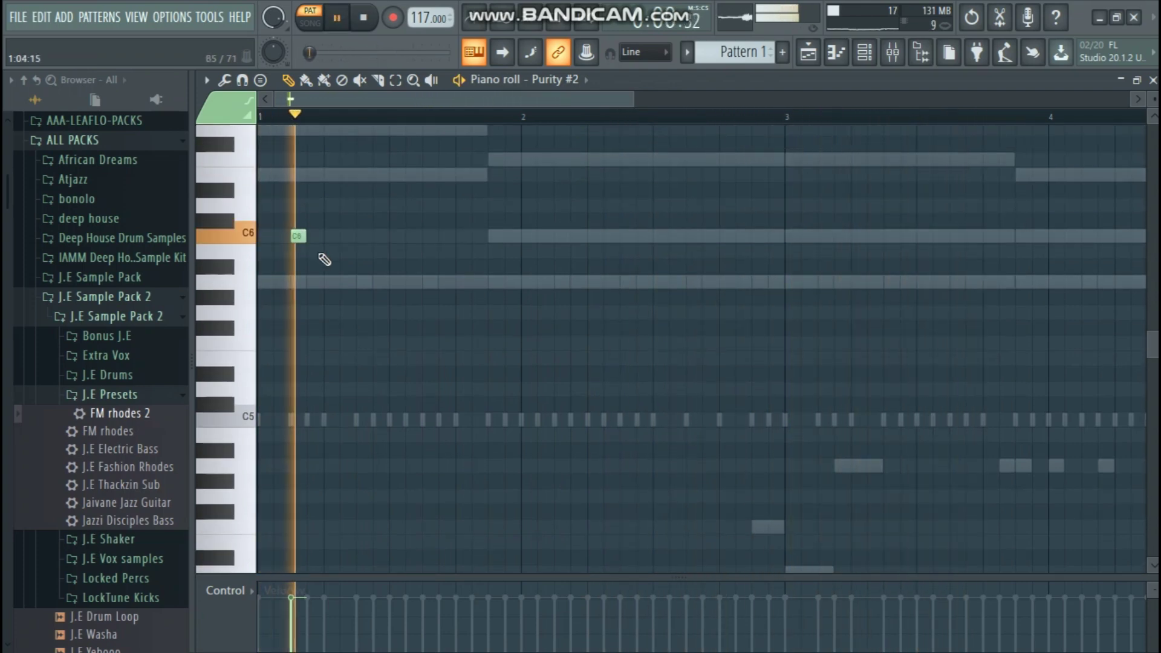
key("space")
Step: Add a one-step A5 note on step 4 of bar 1, directly after the C6 note
left_click(326, 283)
left_click(325, 287)
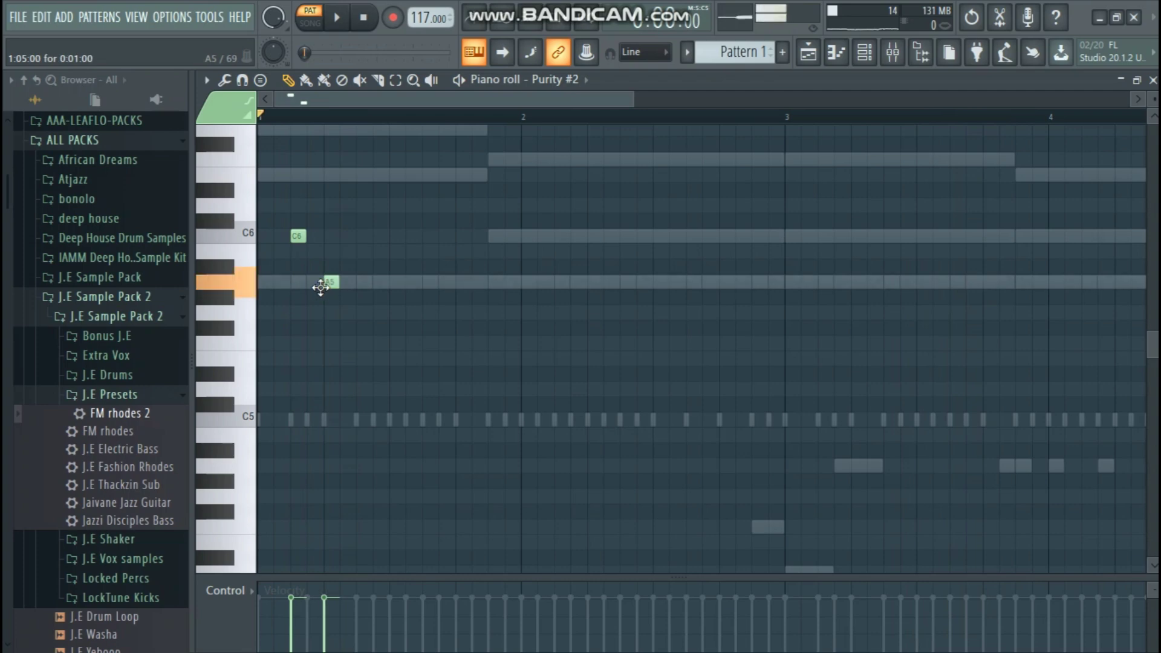
key("space")
key("space")
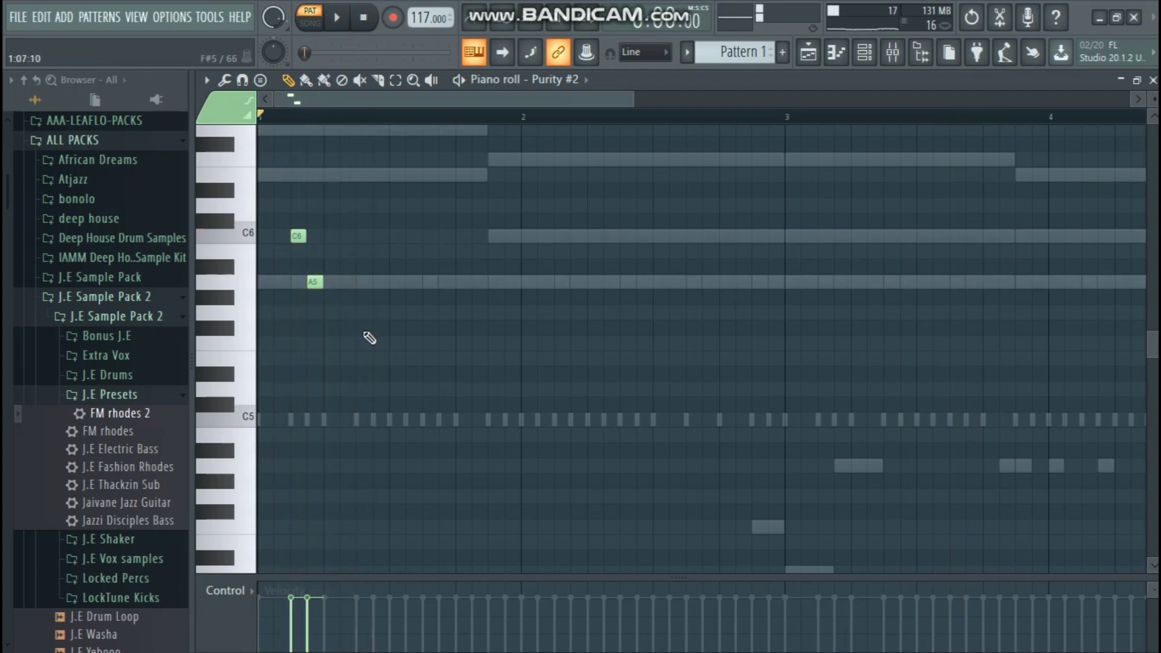
Step: Add a one-step G5 note on step 6 of bar 1 and check the three-note phrase in playback
left_click_drag(365, 330, 365, 314)
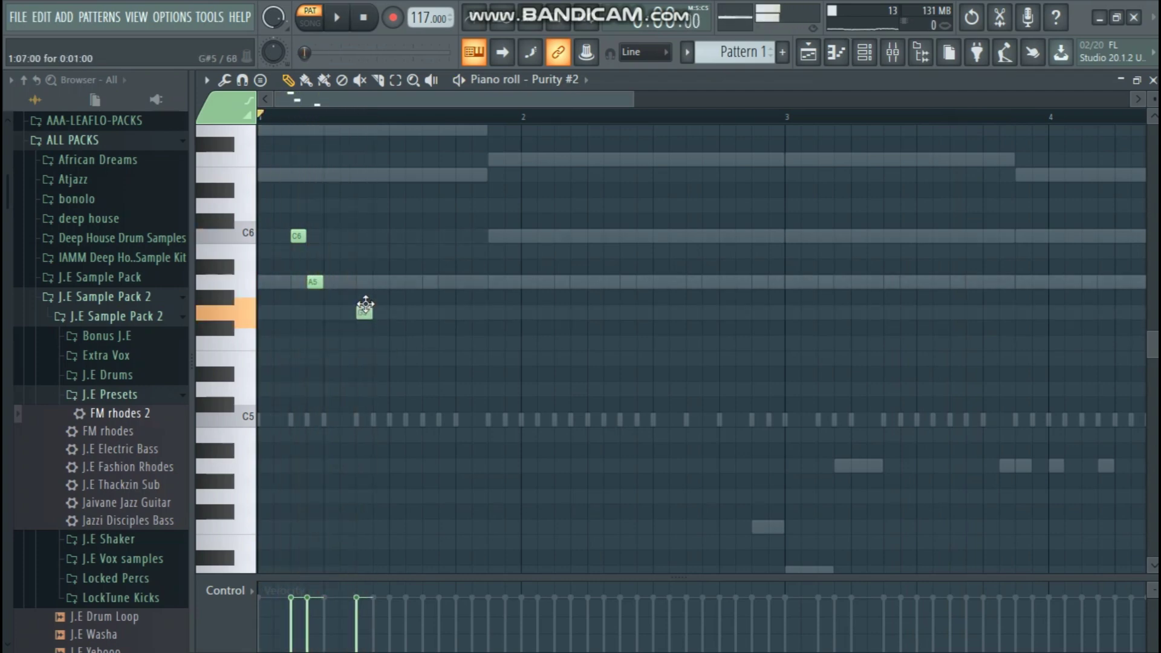
key("space")
key("space")
left_click_drag(364, 314, 348, 314)
key("space")
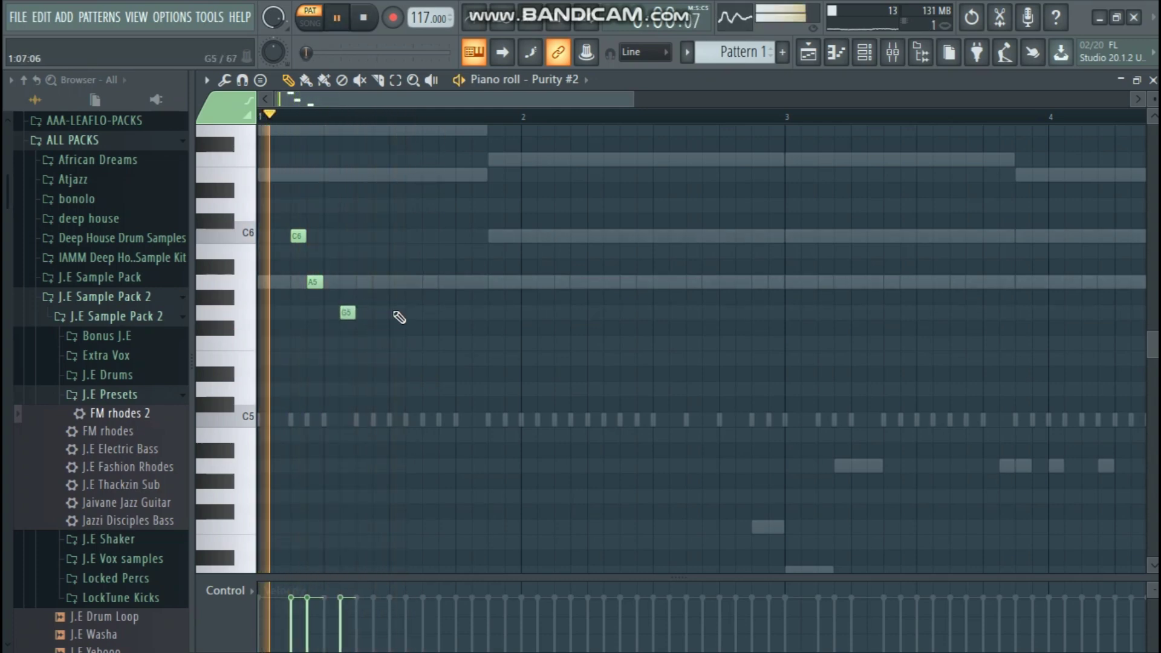
scroll(444, 123, "down", 2)
key("space")
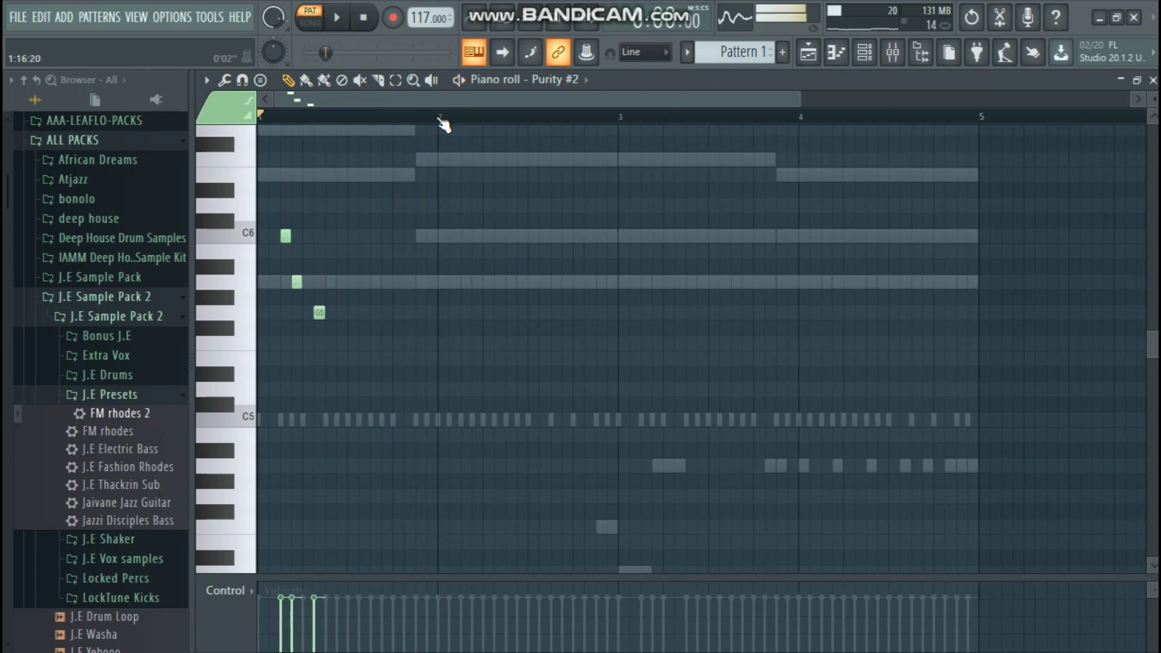
Step: Duplicate the bar 1 phrase across bars 2 to 4, clear the selection and close the piano roll
left_click_drag(445, 118, 37, 155)
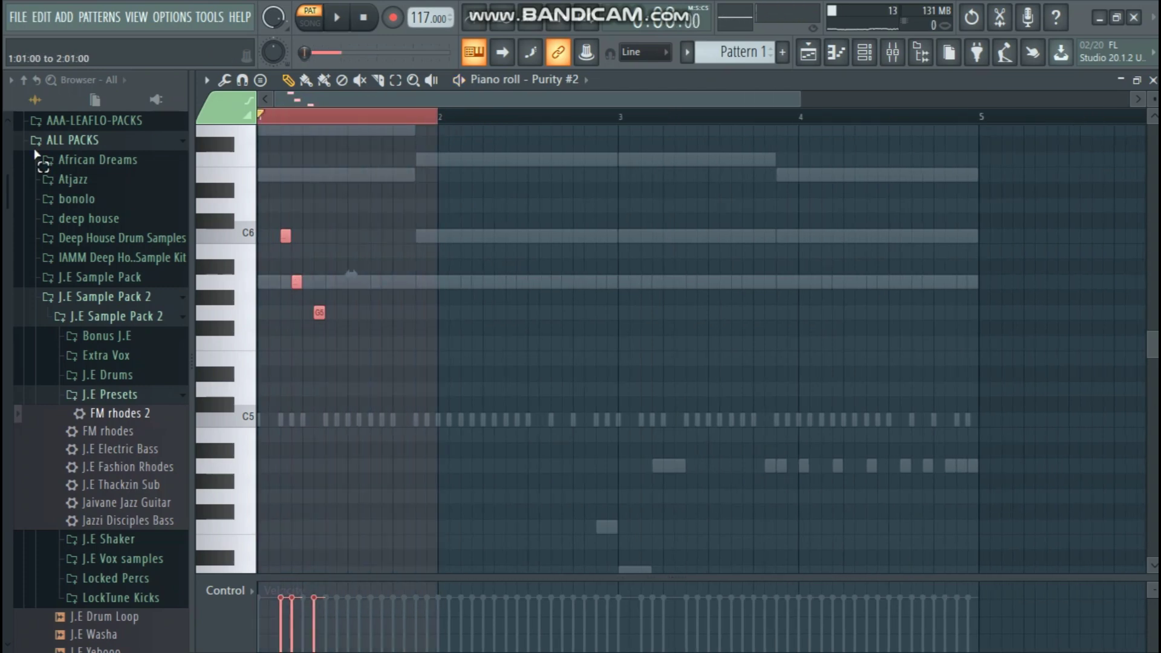
key("ctrl+b")
key("ctrl+b")
key("ctrl+b")
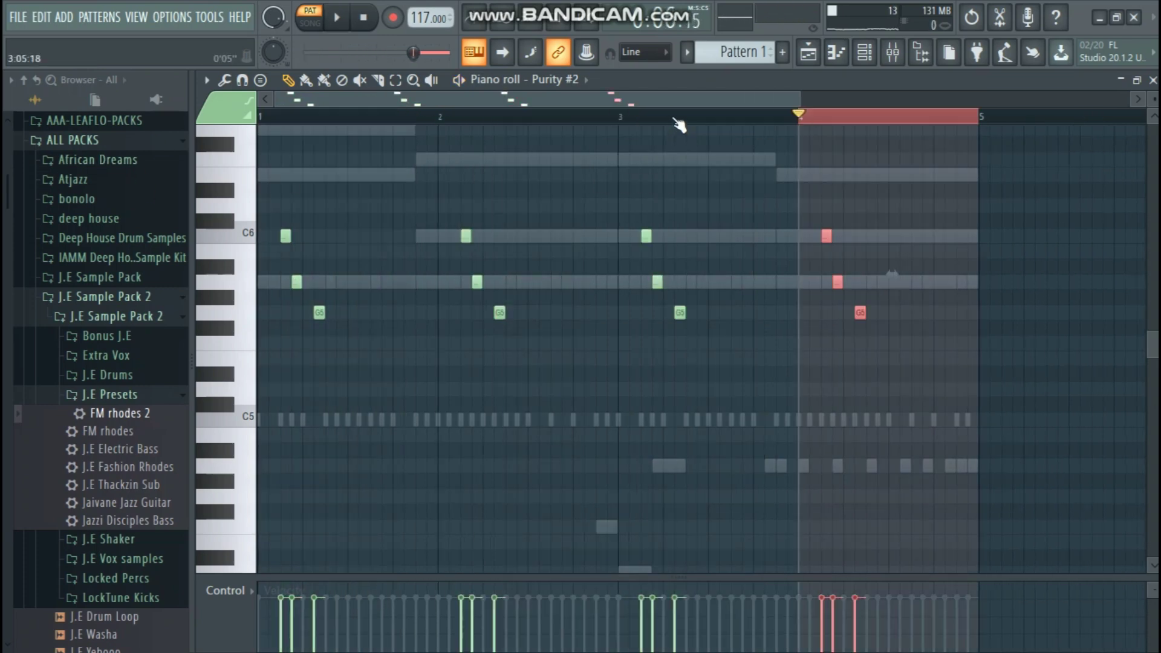
key("ctrl+d")
left_click(1153, 80)
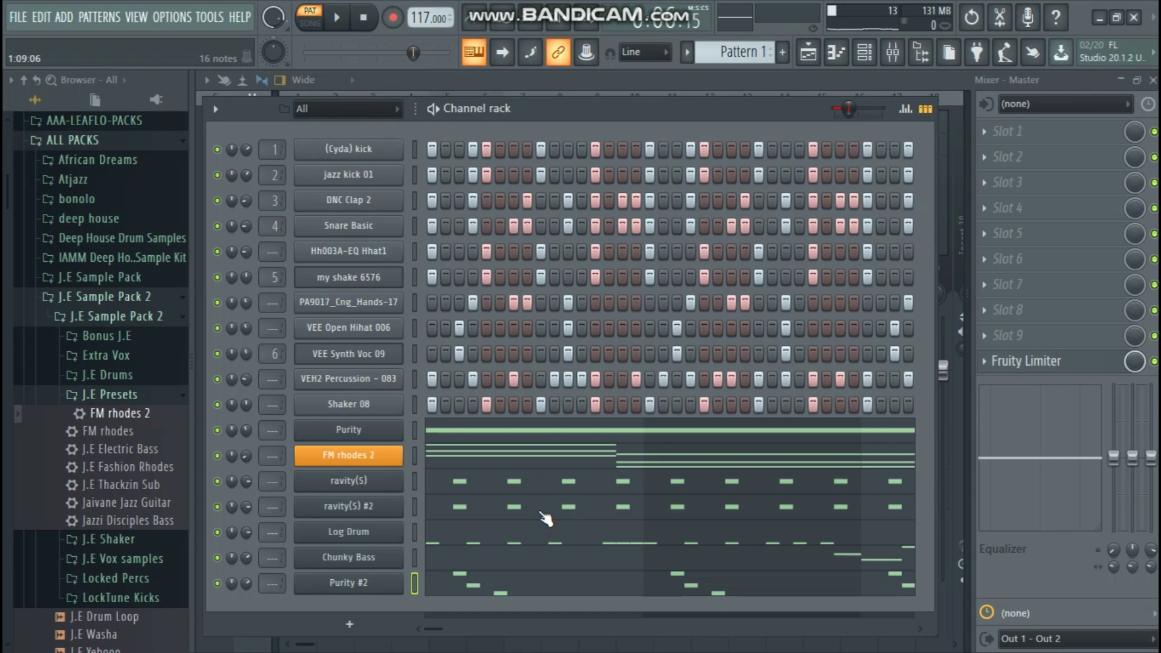
Step: Add another ravity(S) channel, load the Digi Vibe 1 preset from Bell & Perc and close its window
left_click(367, 620)
left_click(475, 548)
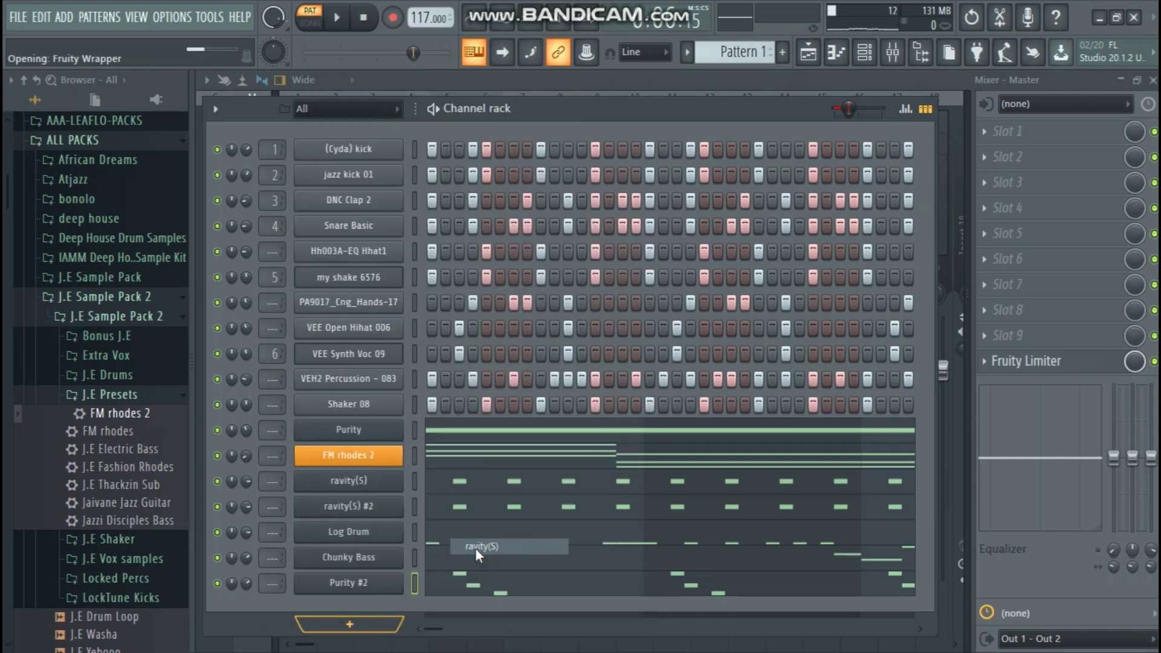
left_click(545, 240)
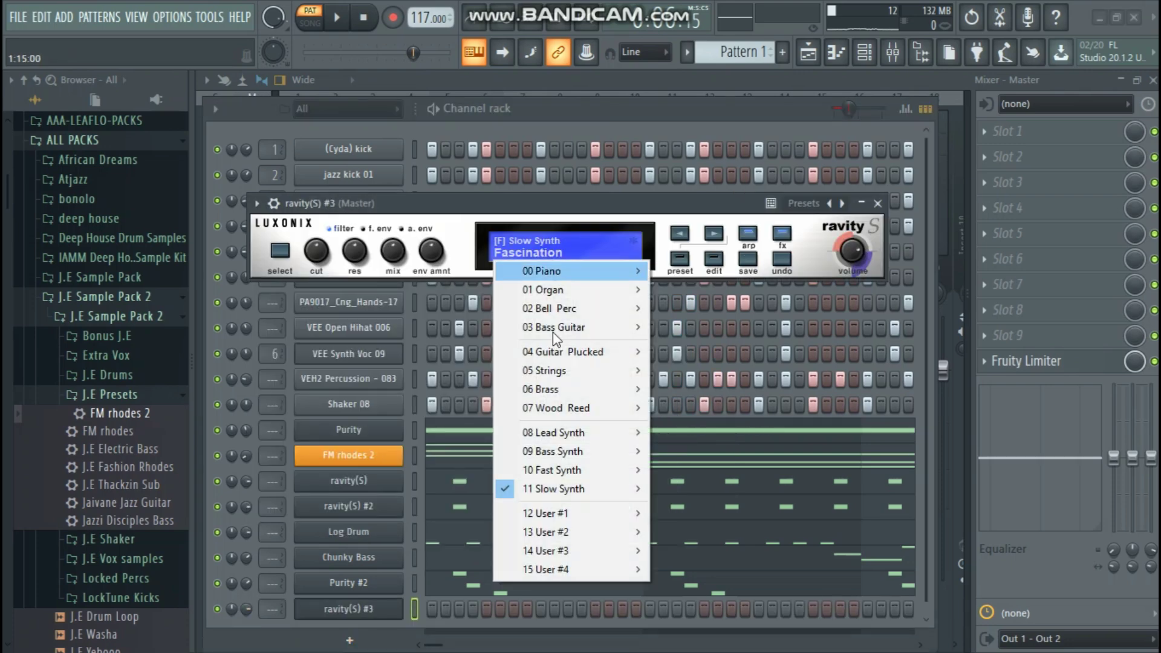
mouse_move(562, 387)
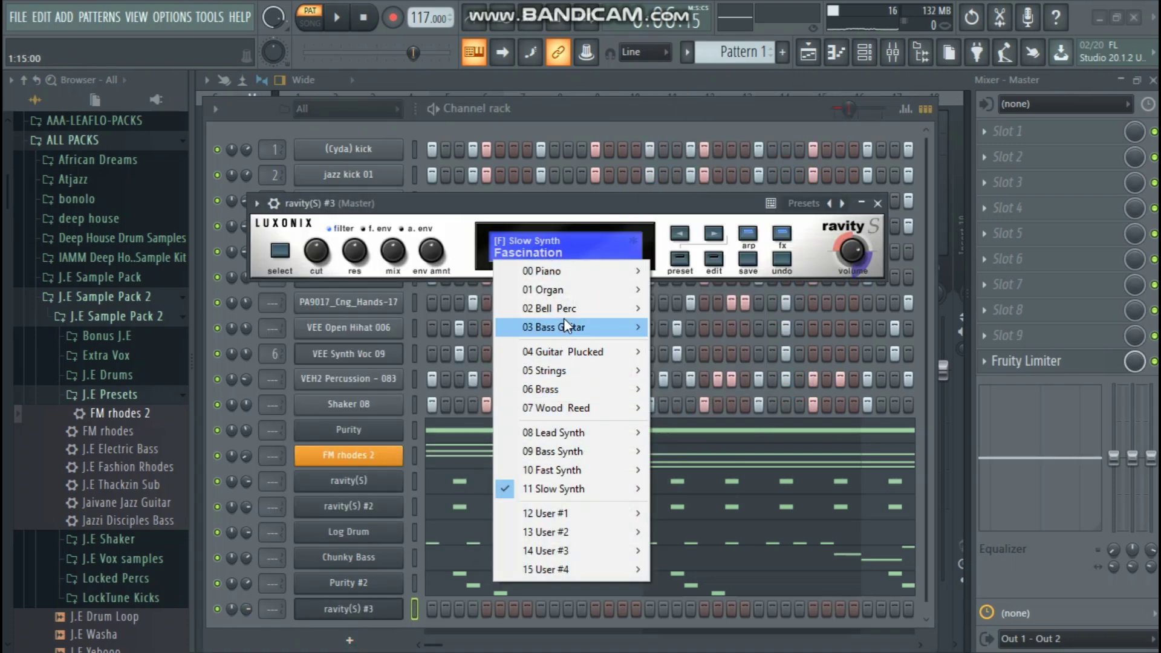
mouse_move(567, 304)
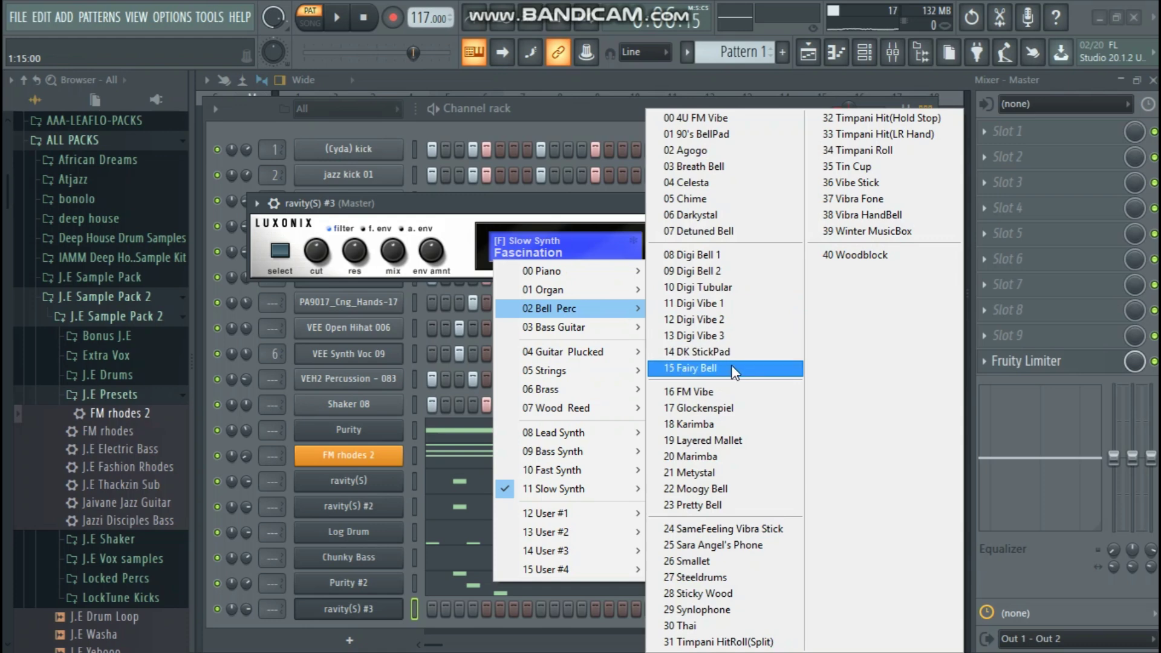
left_click(724, 303)
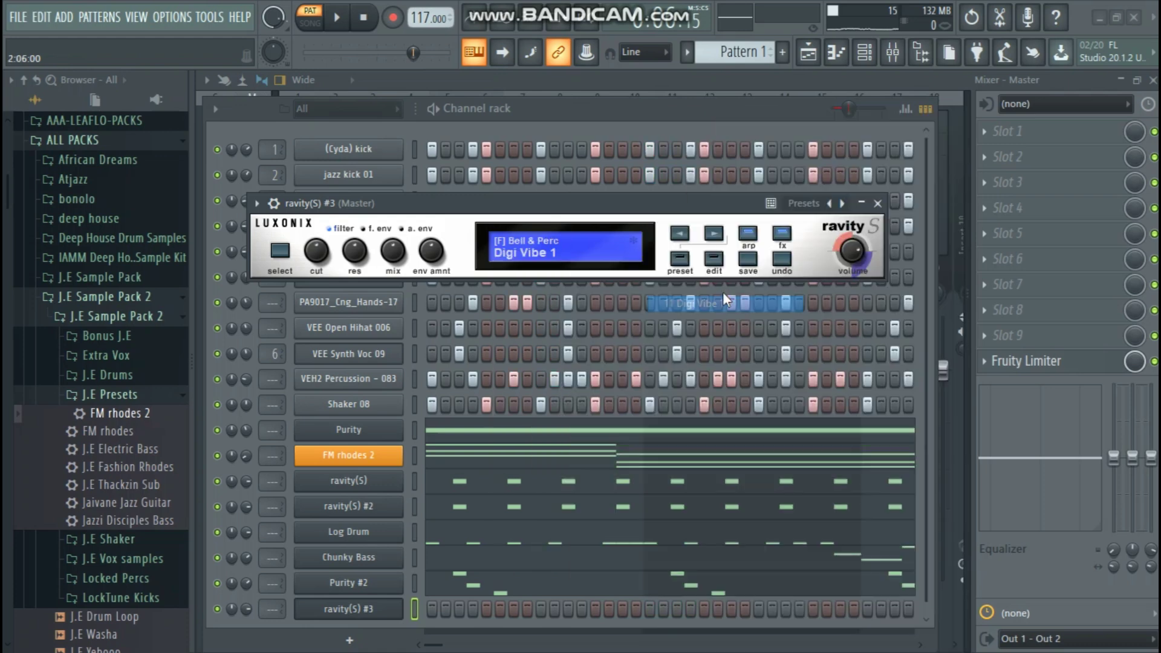
key("Escape")
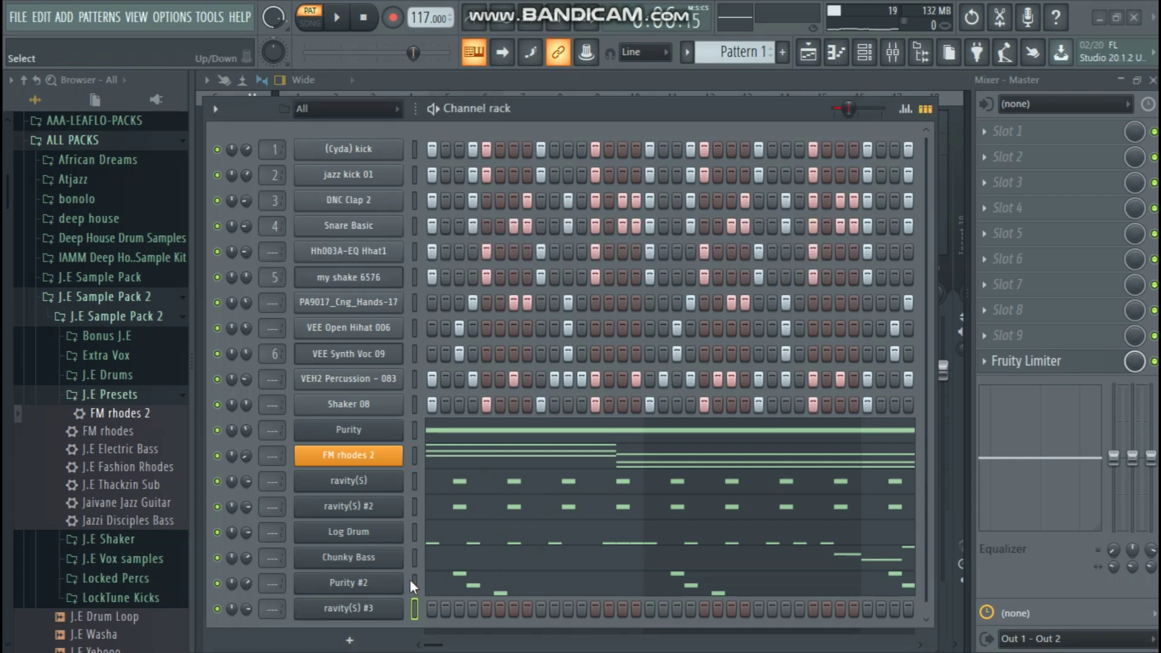
Step: Paste the Purity #2 melody into the ravity(S) #3 channel and play the pattern
left_click(415, 609)
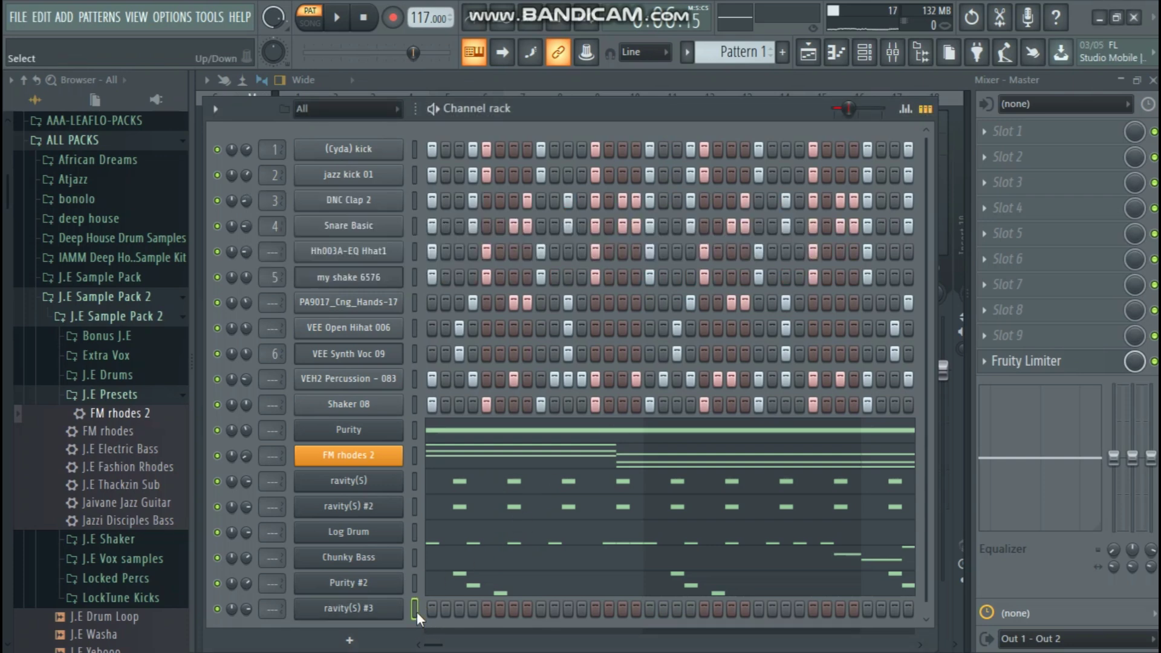
key("ctrl+v")
key("space")
scroll(242, 612, "down", 2)
key("space")
key("space")
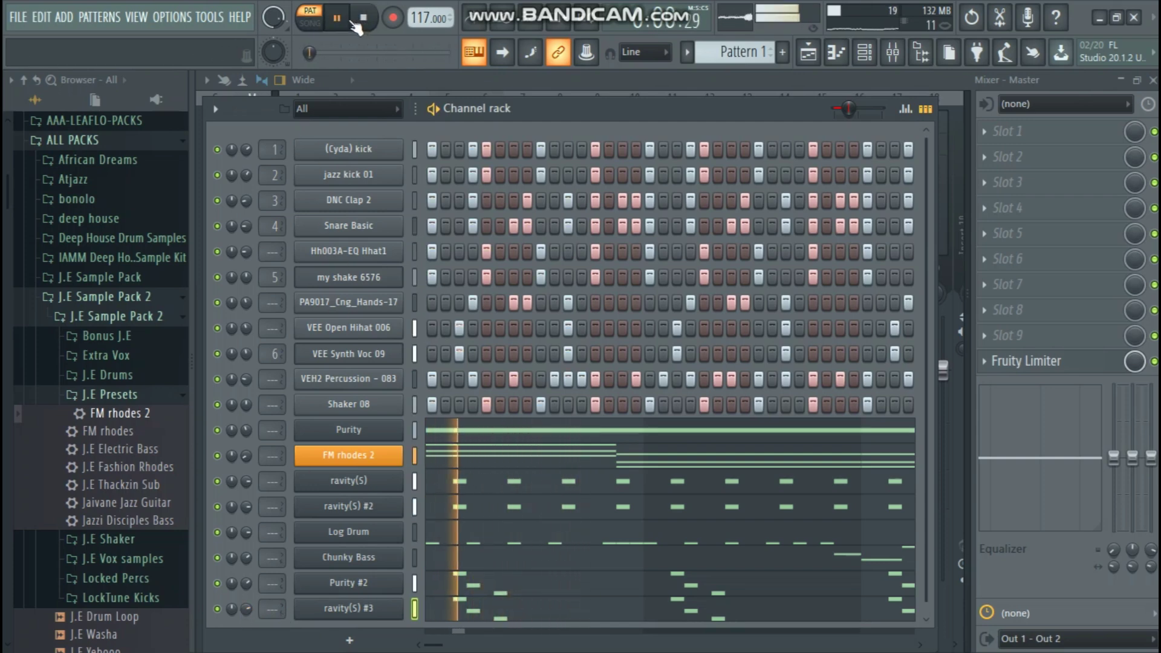